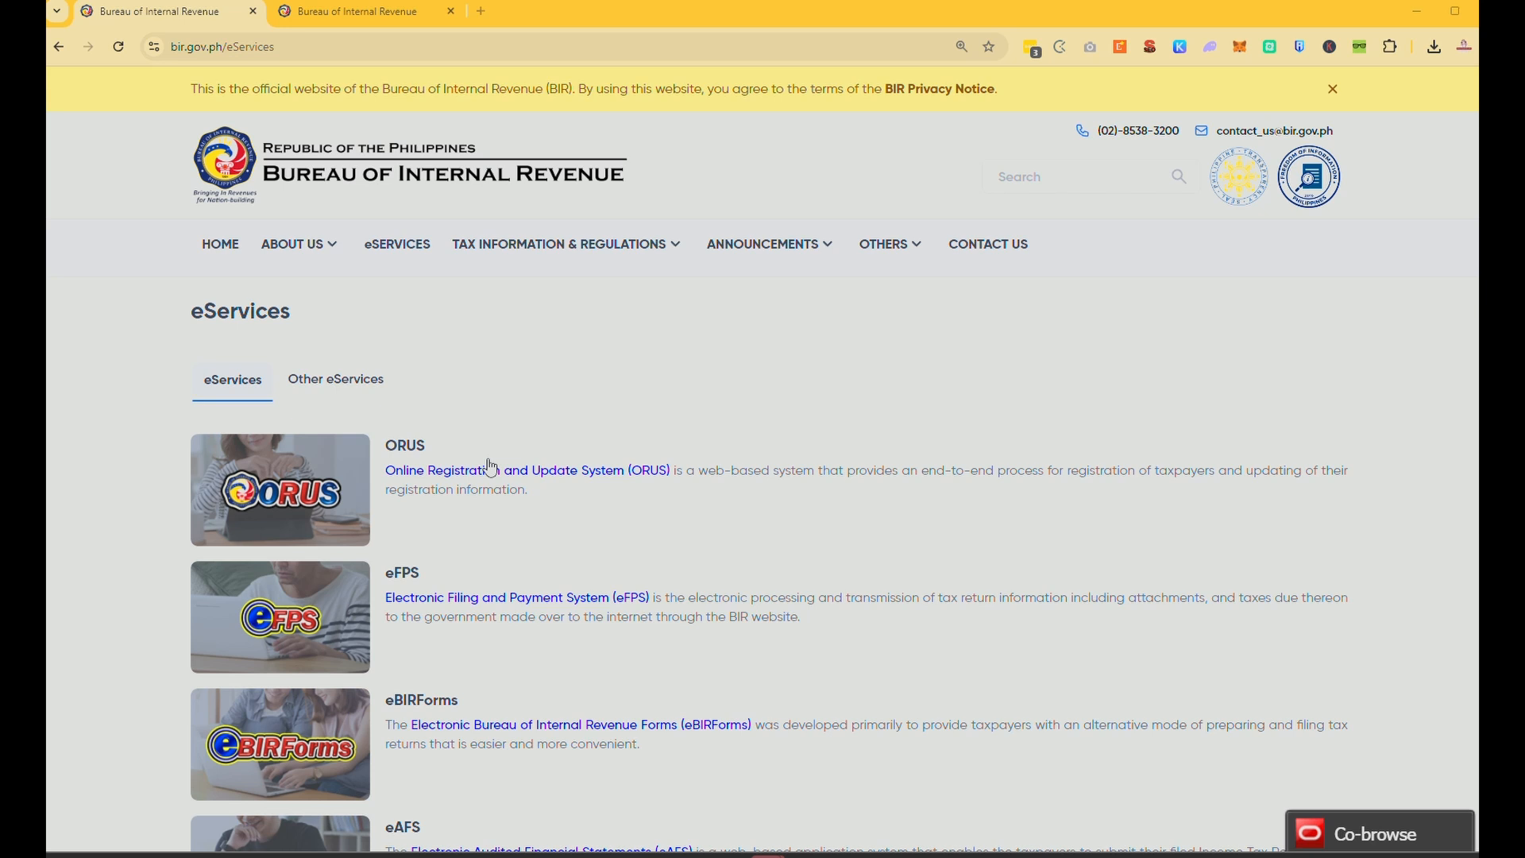
# Open the eBIRForms page on the BIR website.
pyautogui.click(229, 50)
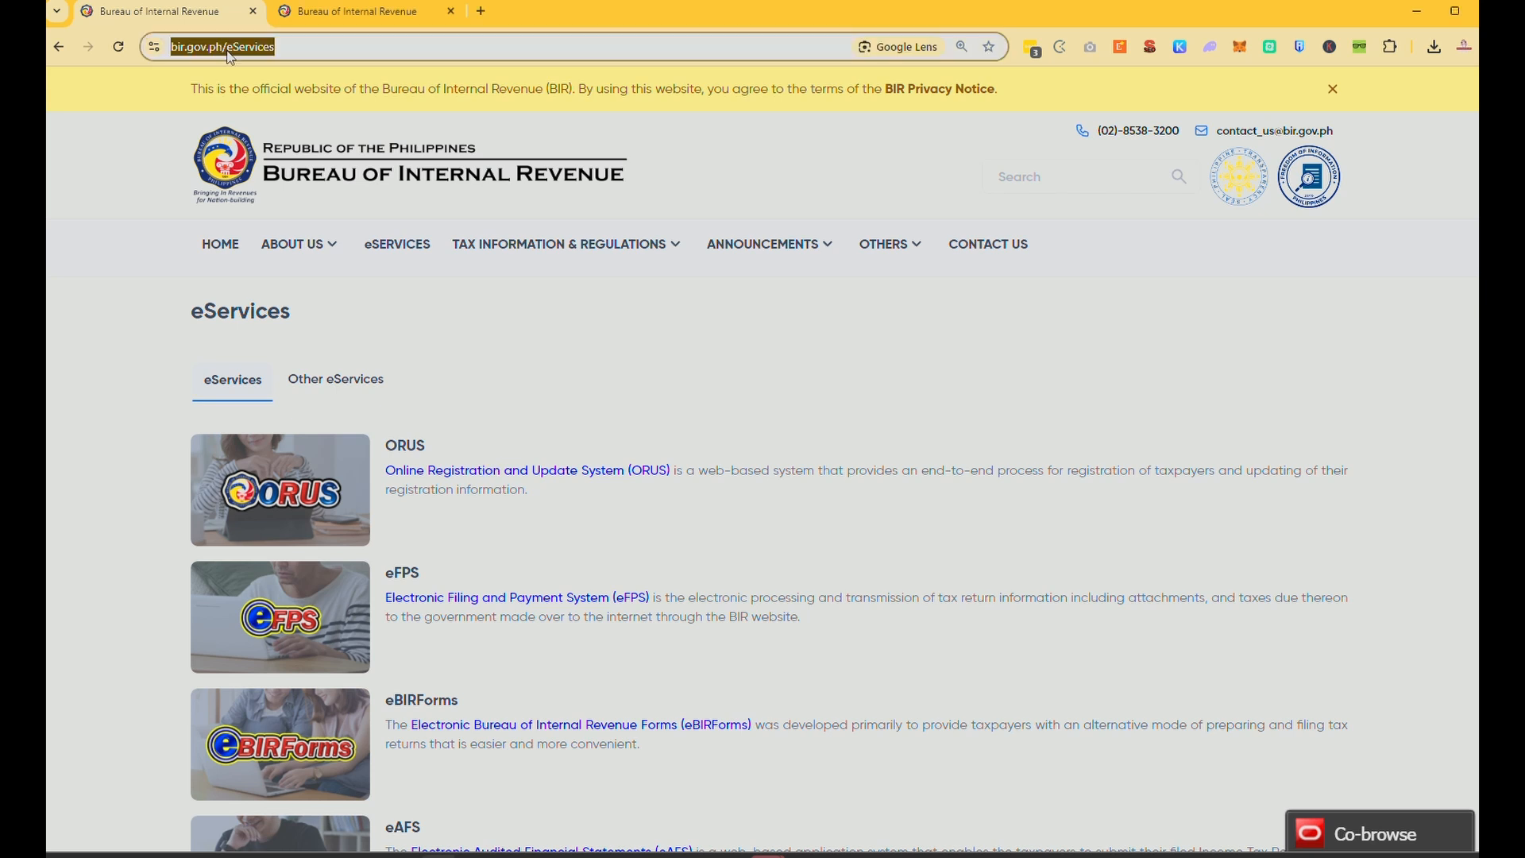
pyautogui.click(395, 247)
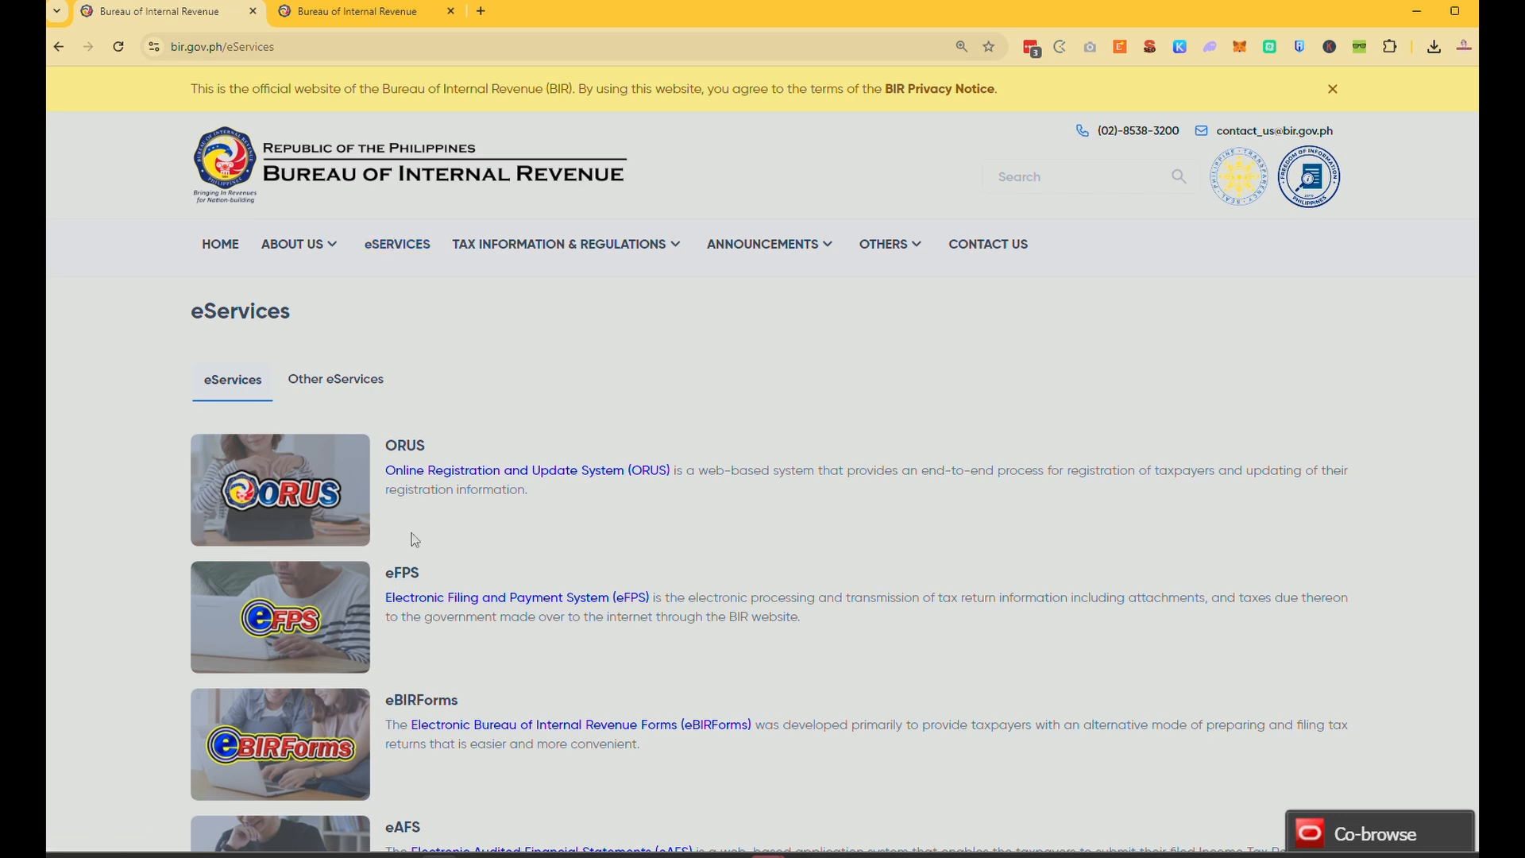
pyautogui.scroll(-5, 412, 405)
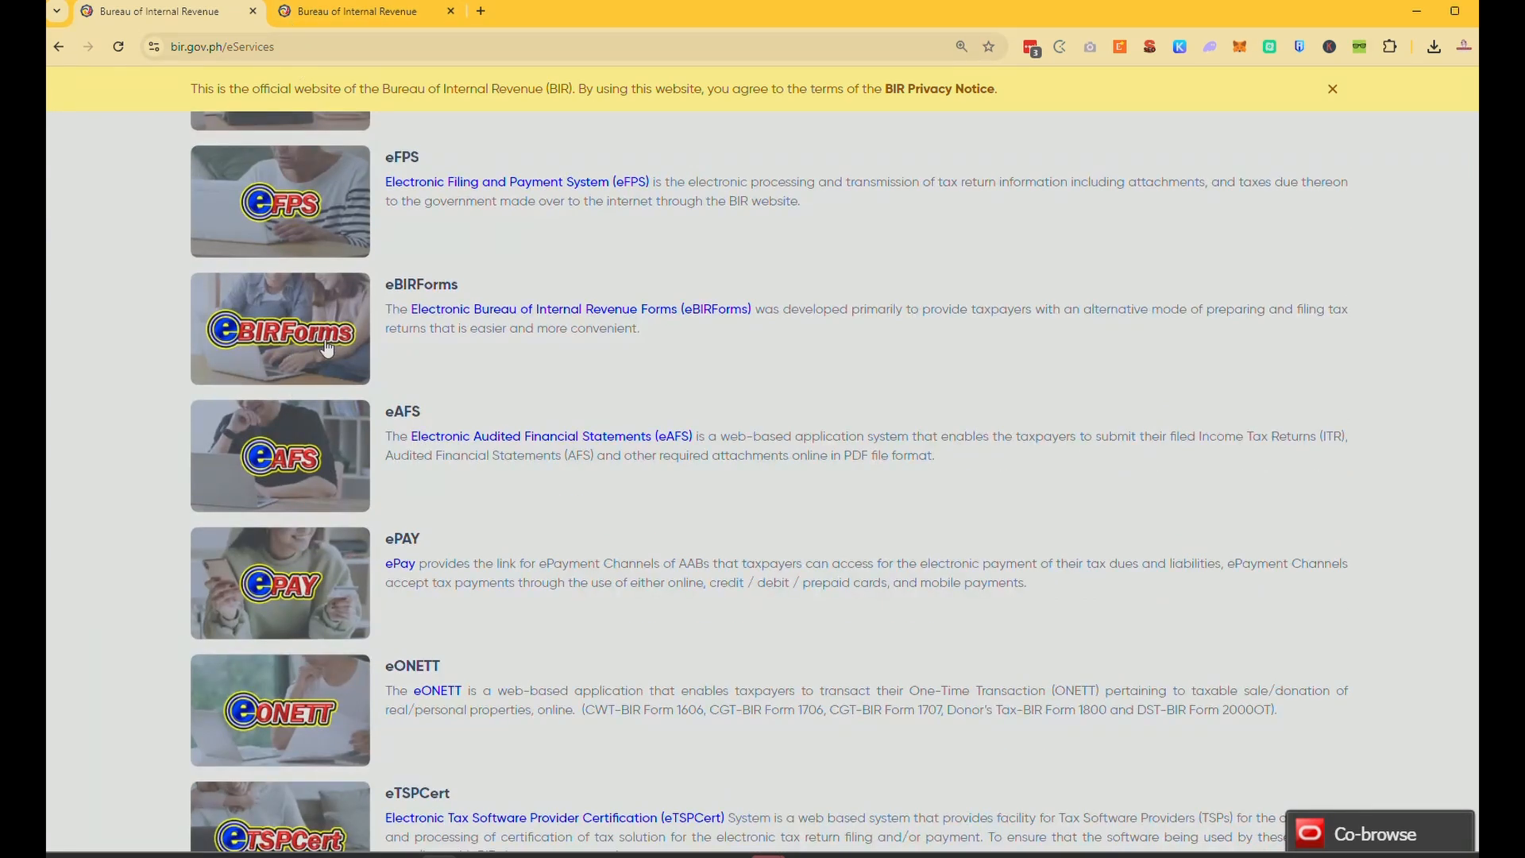
pyautogui.scroll(1, 405, 369)
pyautogui.click(405, 370)
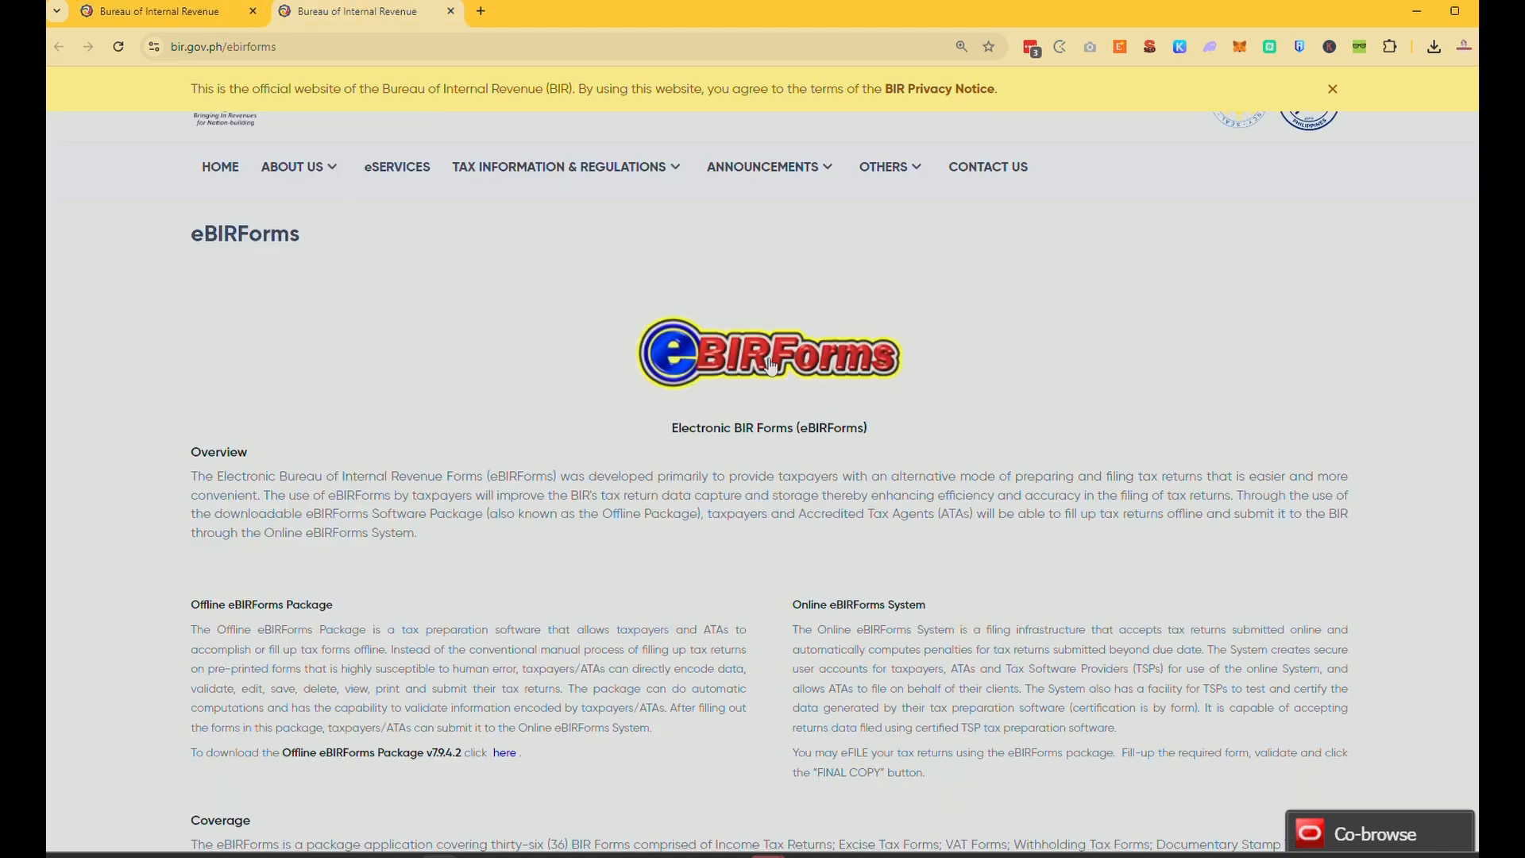
# Check Chrome's recent downloads for the package, then scroll down to the supported forms table.
pyautogui.click(1434, 48)
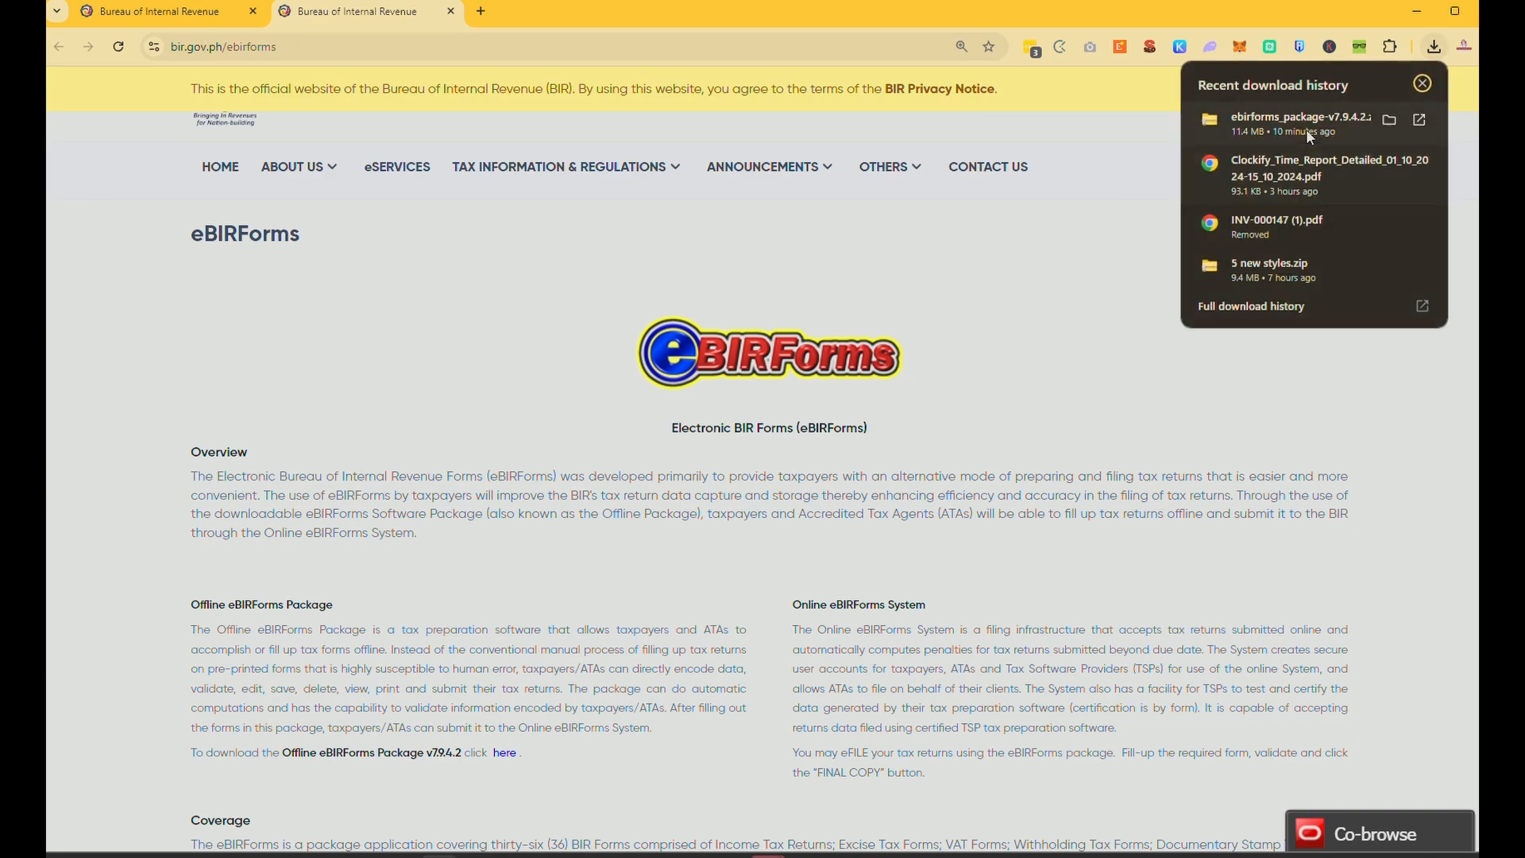
pyautogui.click(1426, 84)
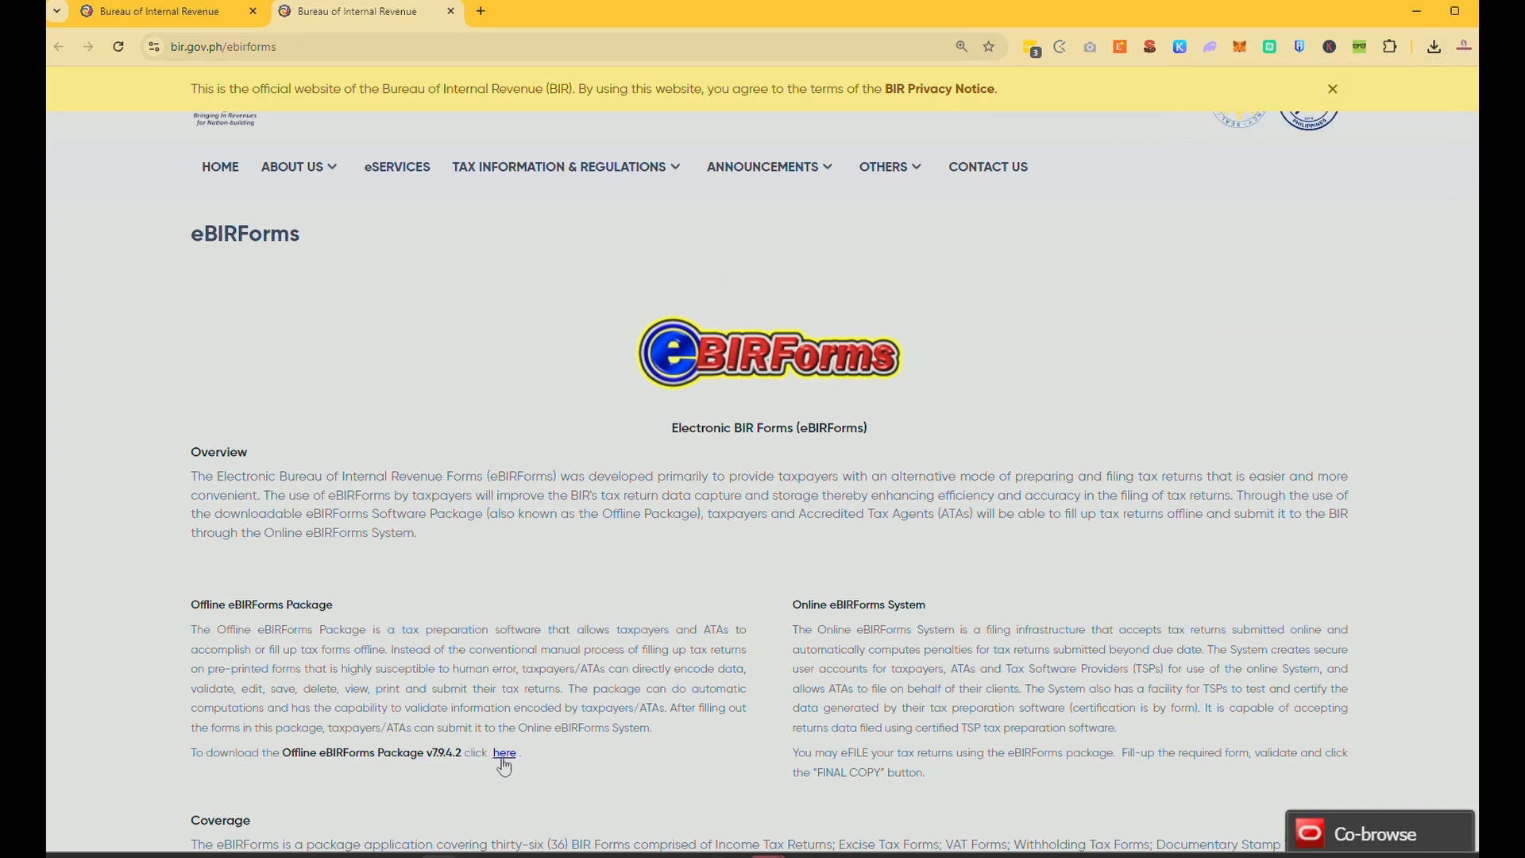
pyautogui.scroll(-6, 673, 663)
pyautogui.scroll(-3, 673, 663)
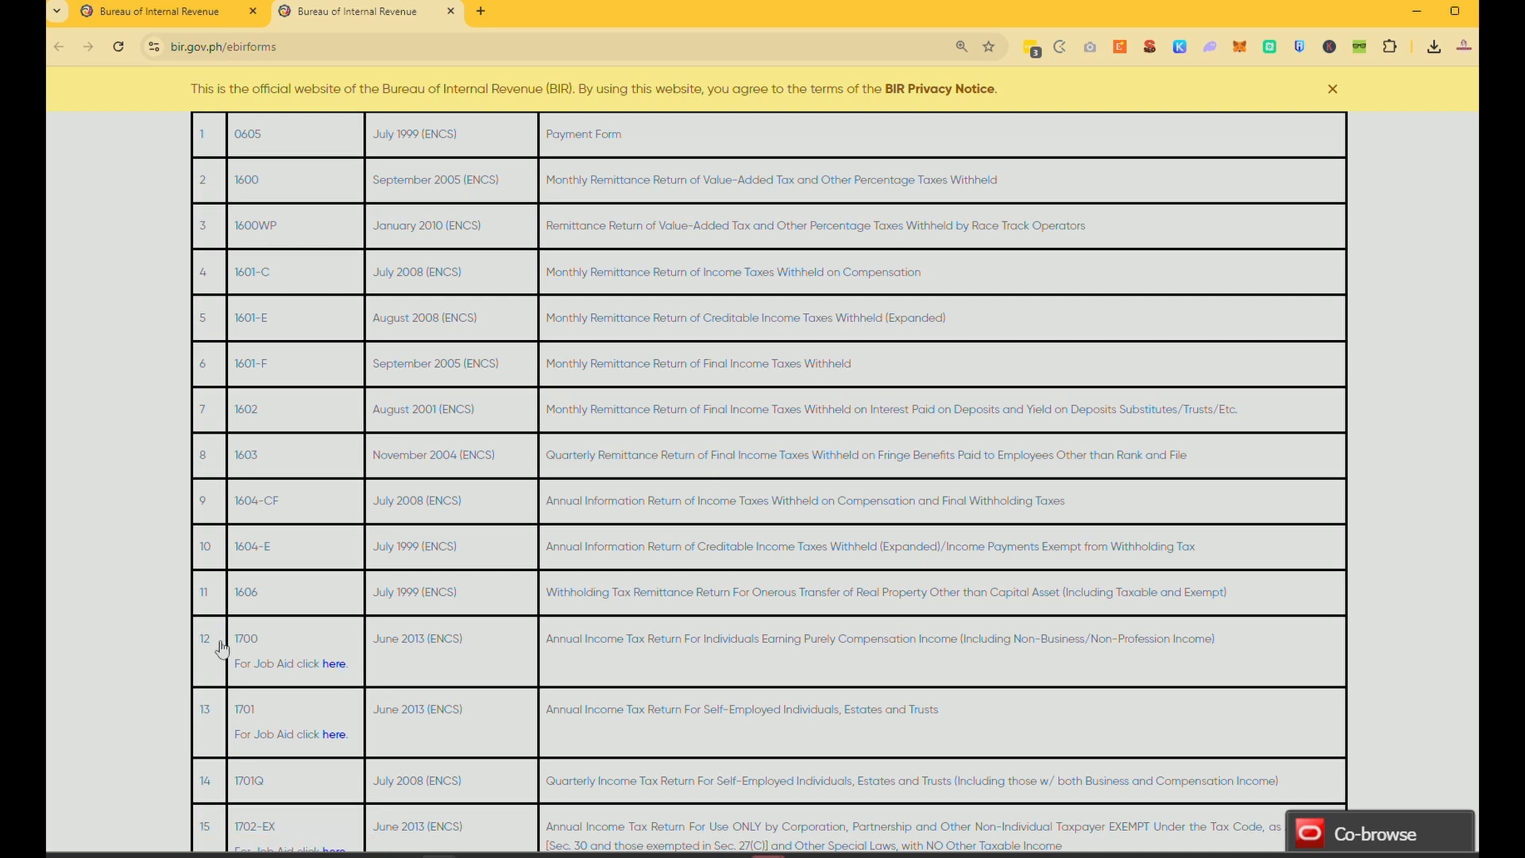
pyautogui.click(334, 663)
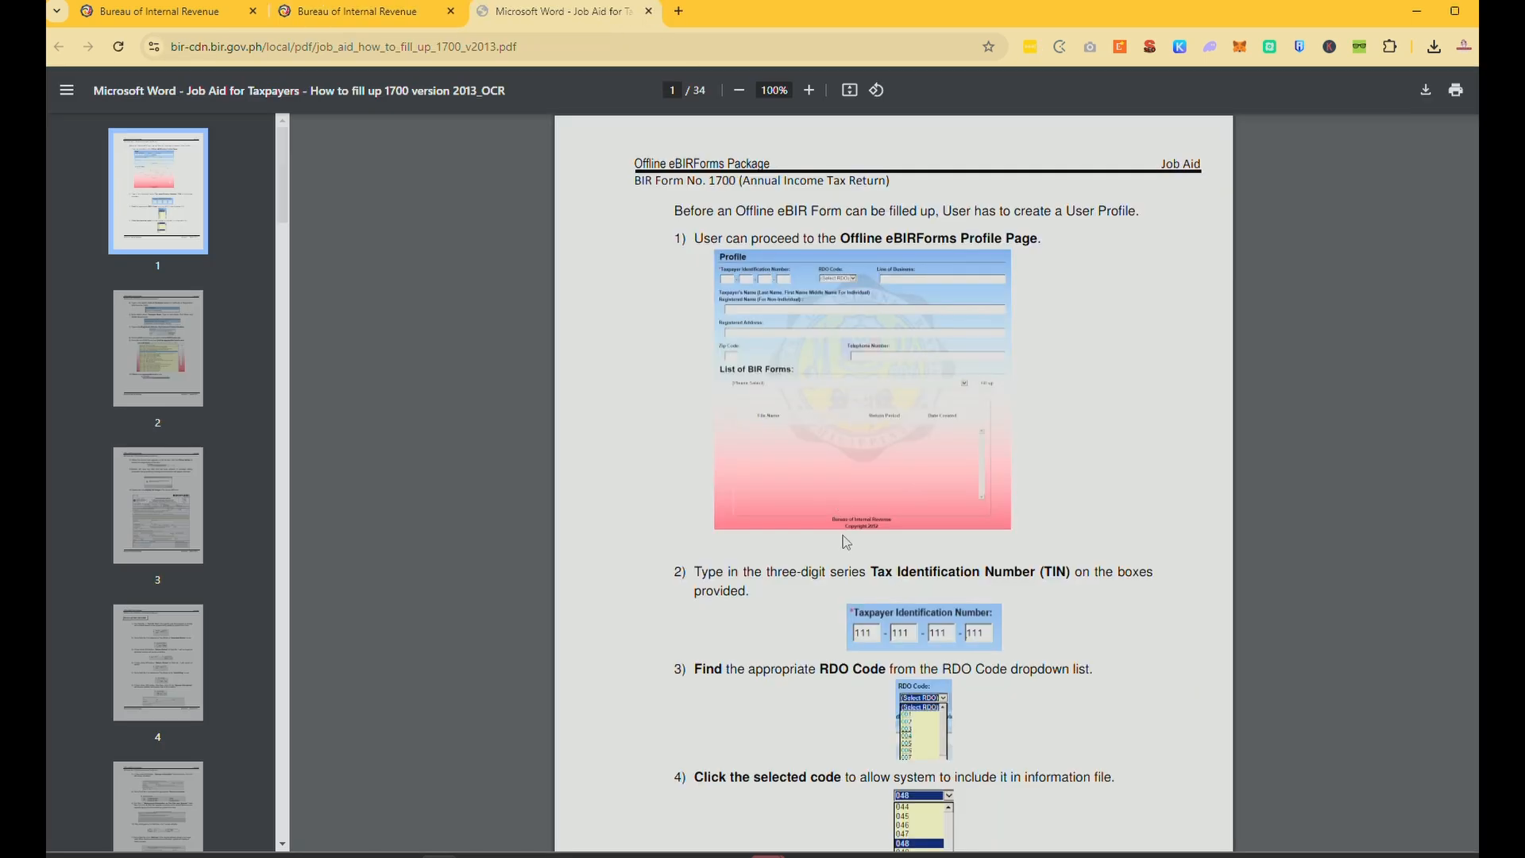
pyautogui.scroll(-20, 459, 510)
pyautogui.scroll(-3, 458, 505)
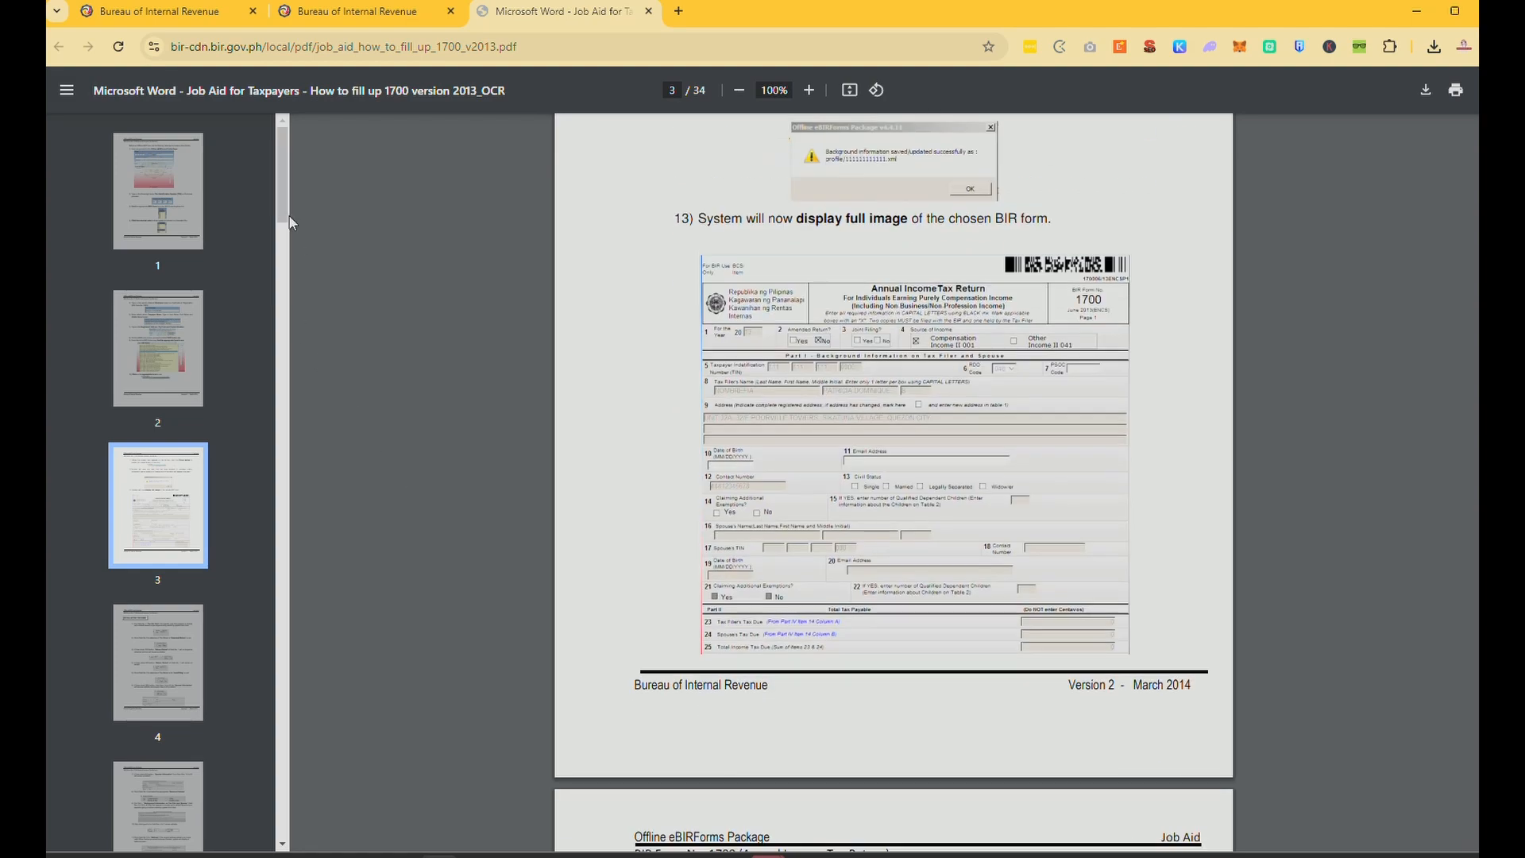
pyautogui.moveTo(284, 216); pyautogui.dragTo(274, 844)
pyautogui.scroll(-20, 666, 734)
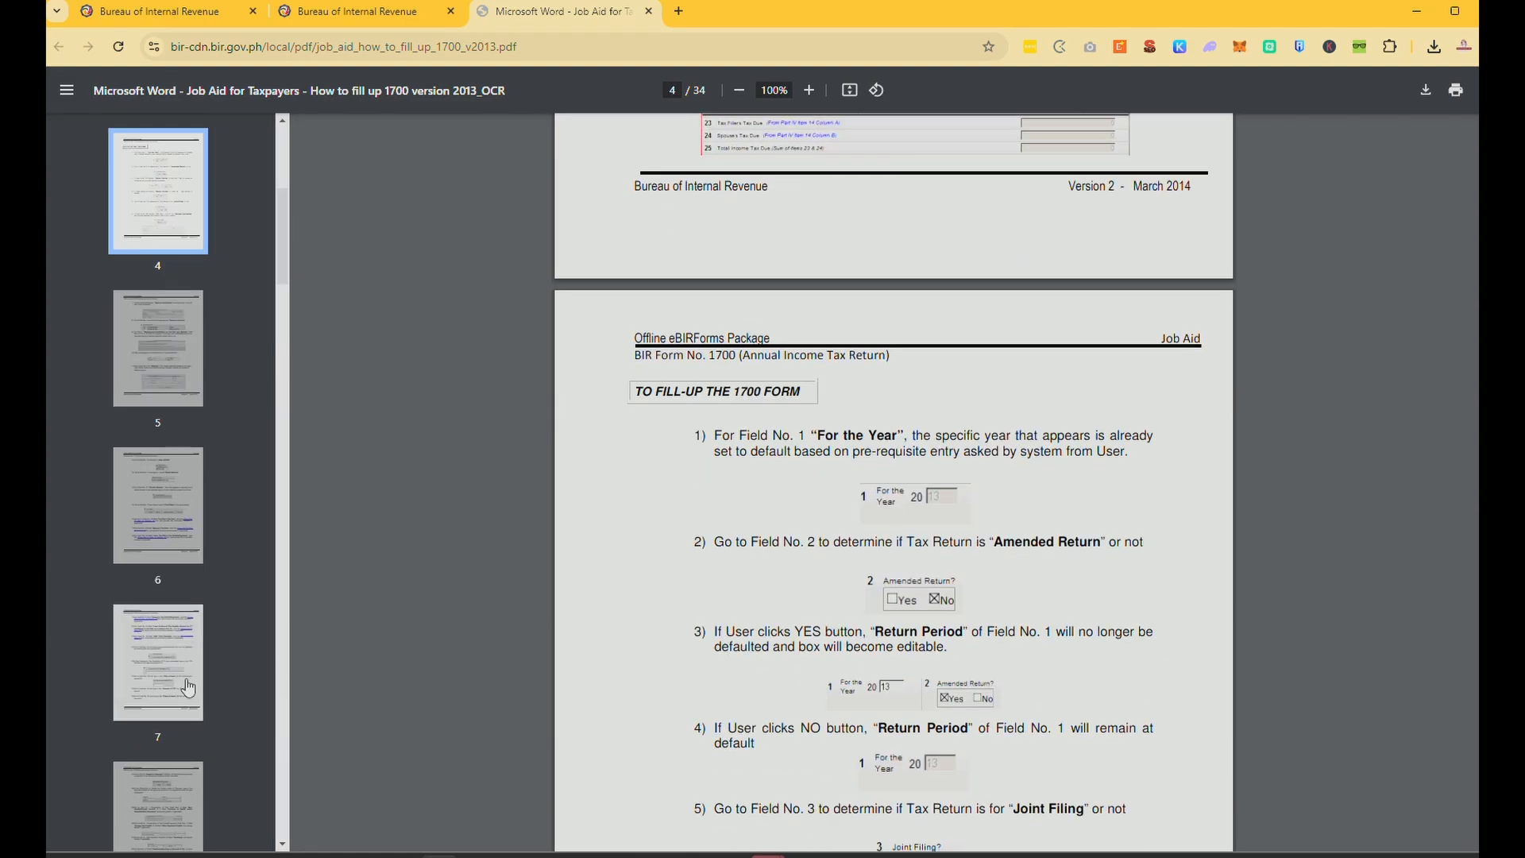
pyautogui.click(649, 11)
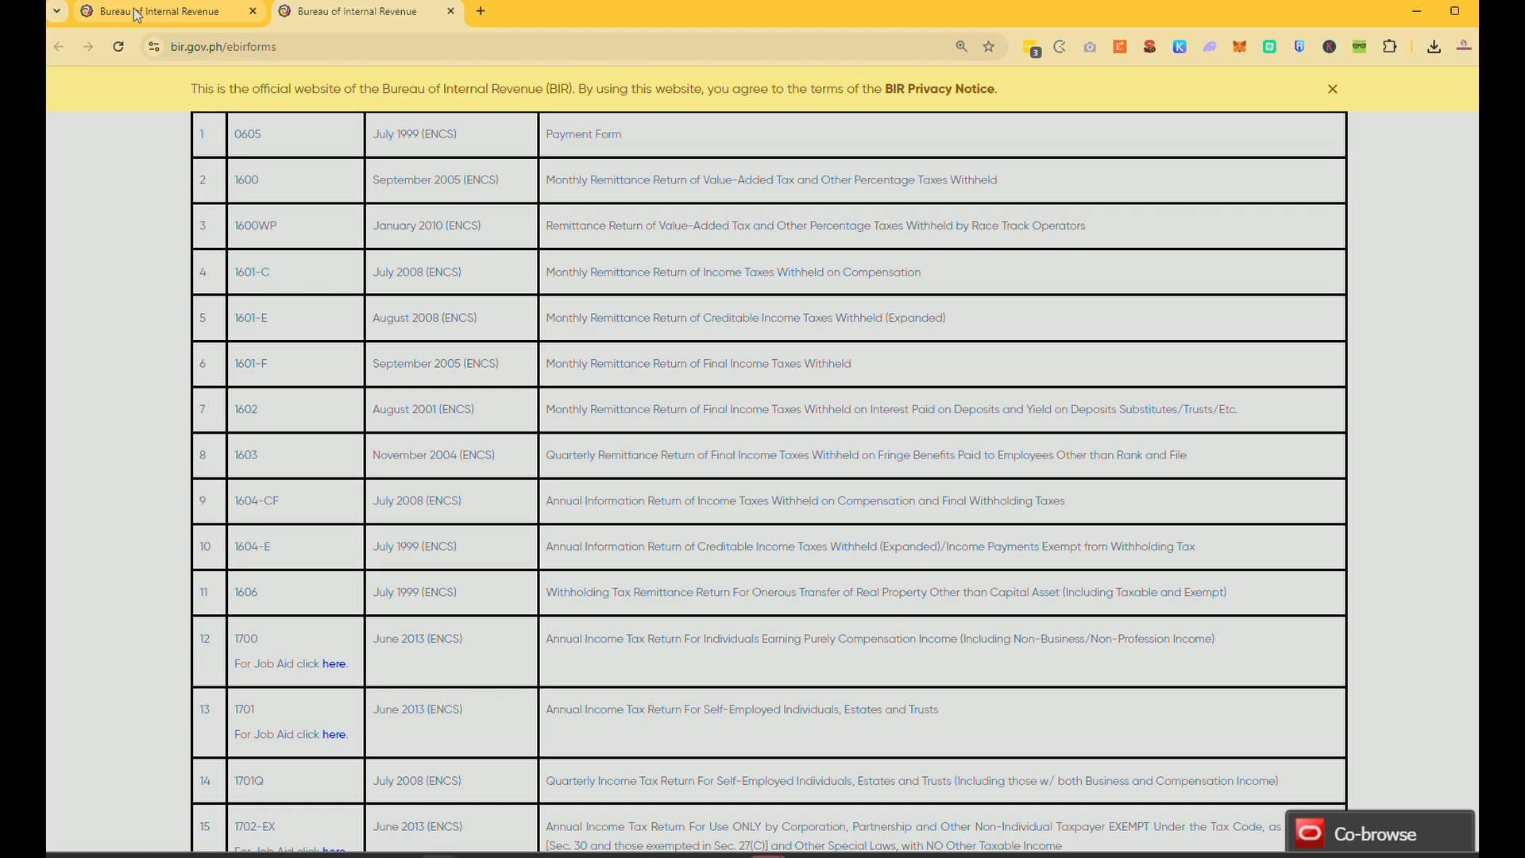
pyautogui.scroll(-1, 245, 571)
pyautogui.moveTo(234, 556); pyautogui.dragTo(246, 634)
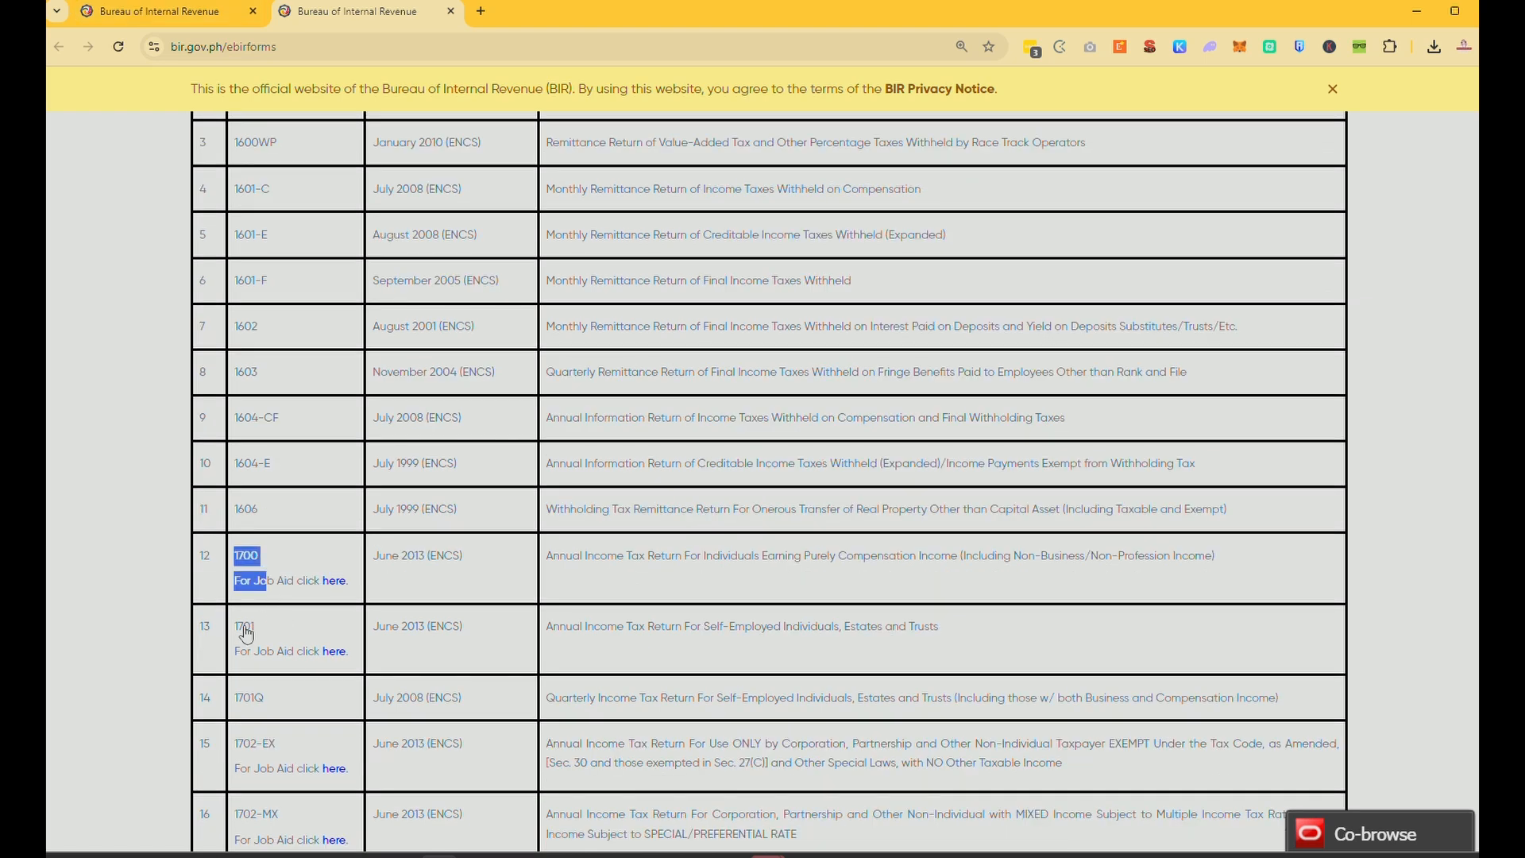
pyautogui.click(246, 633)
pyautogui.moveTo(272, 715); pyautogui.dragTo(251, 699)
pyautogui.scroll(-1, 336, 711)
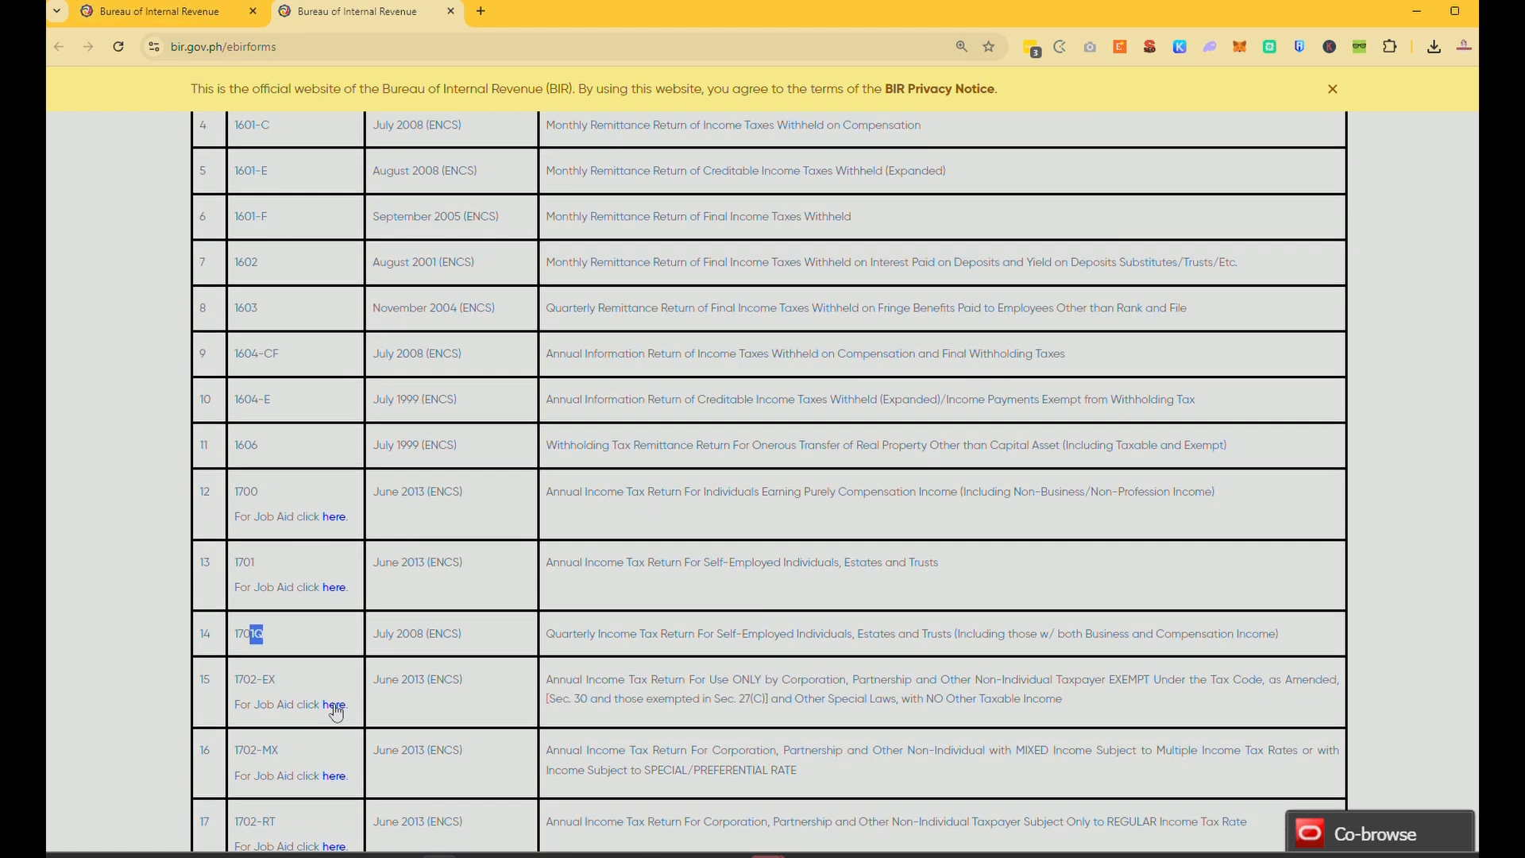
pyautogui.scroll(-1, 421, 750)
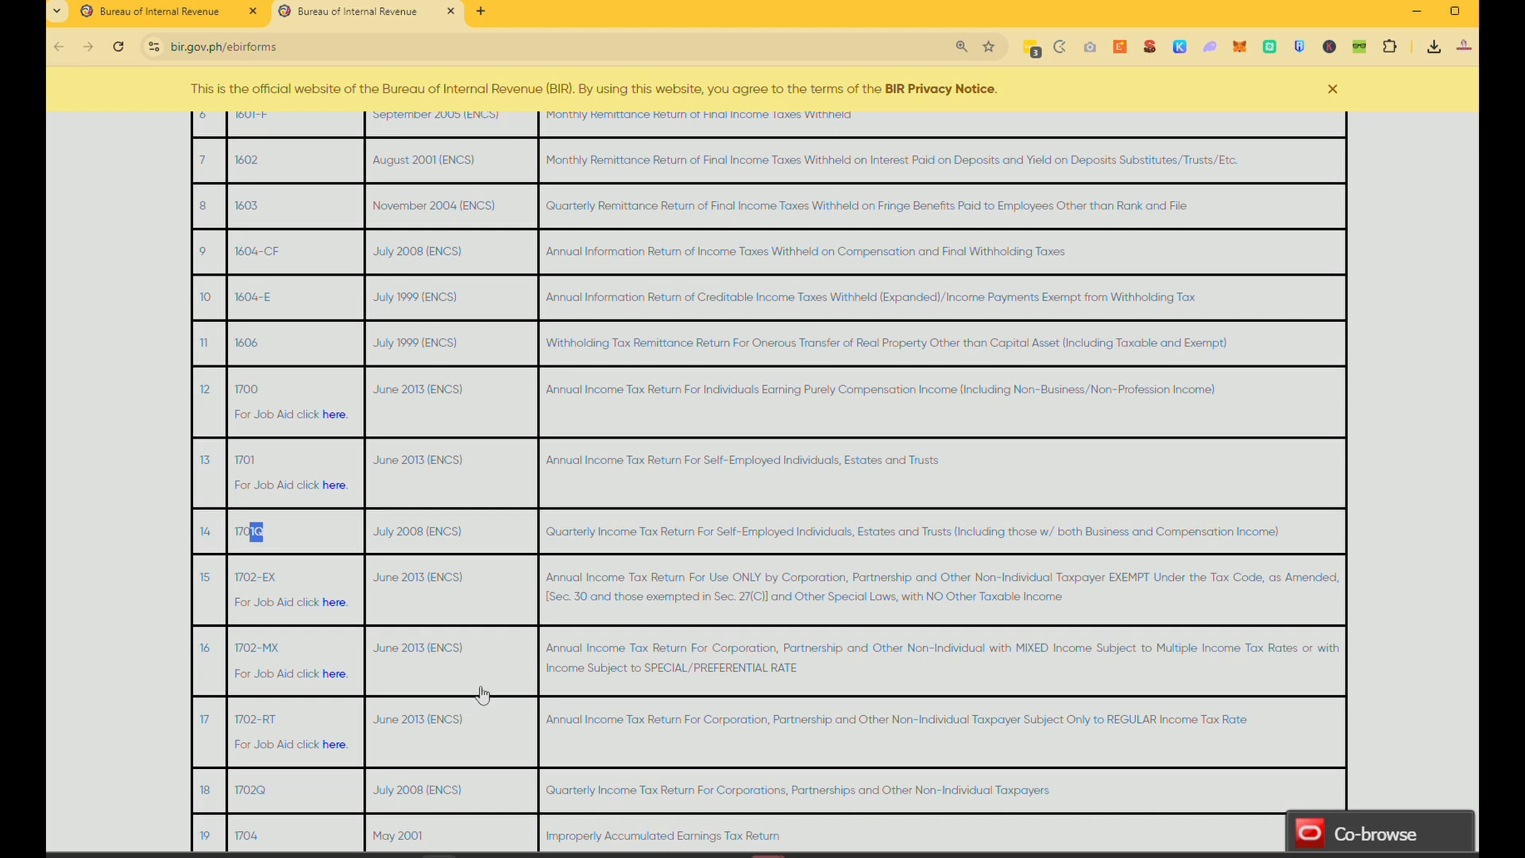
# Launch the eBIRForms app from the Windows search by typing 'eb'.
pyautogui.press('super')
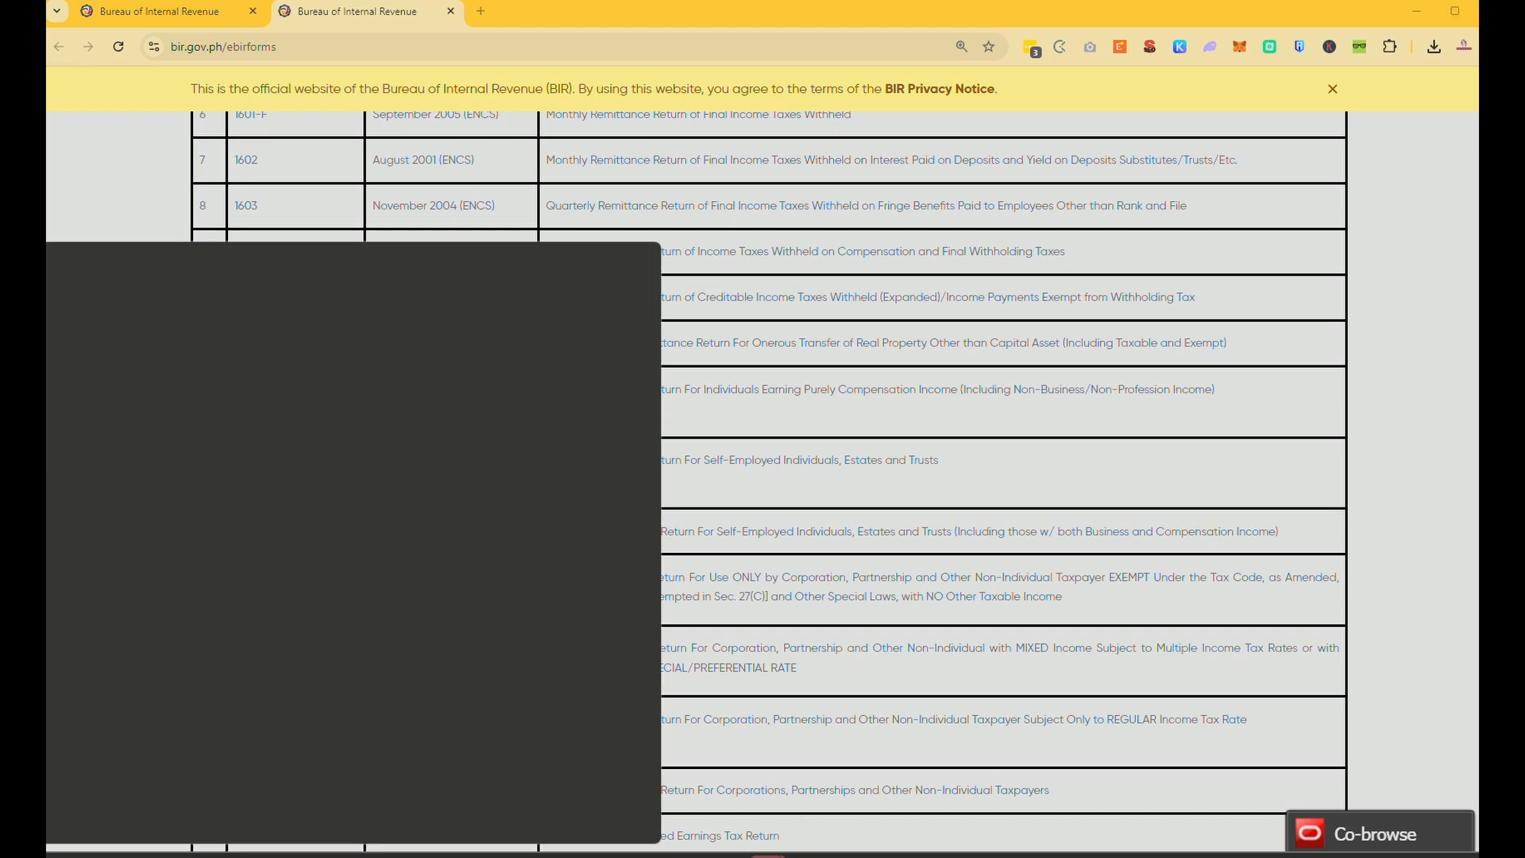
pyautogui.write('eb')
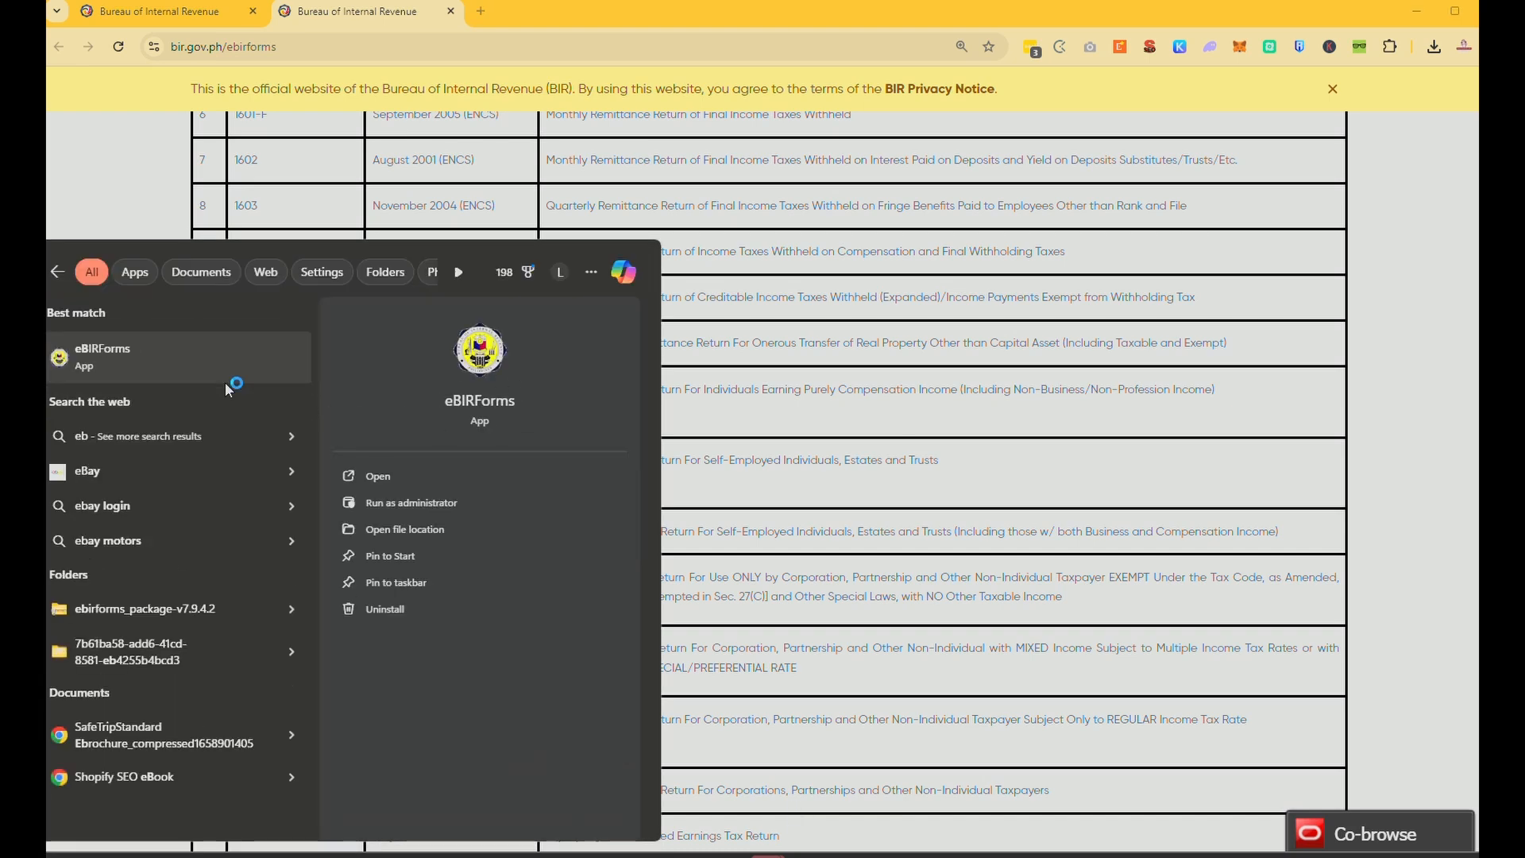
pyautogui.press('Return')
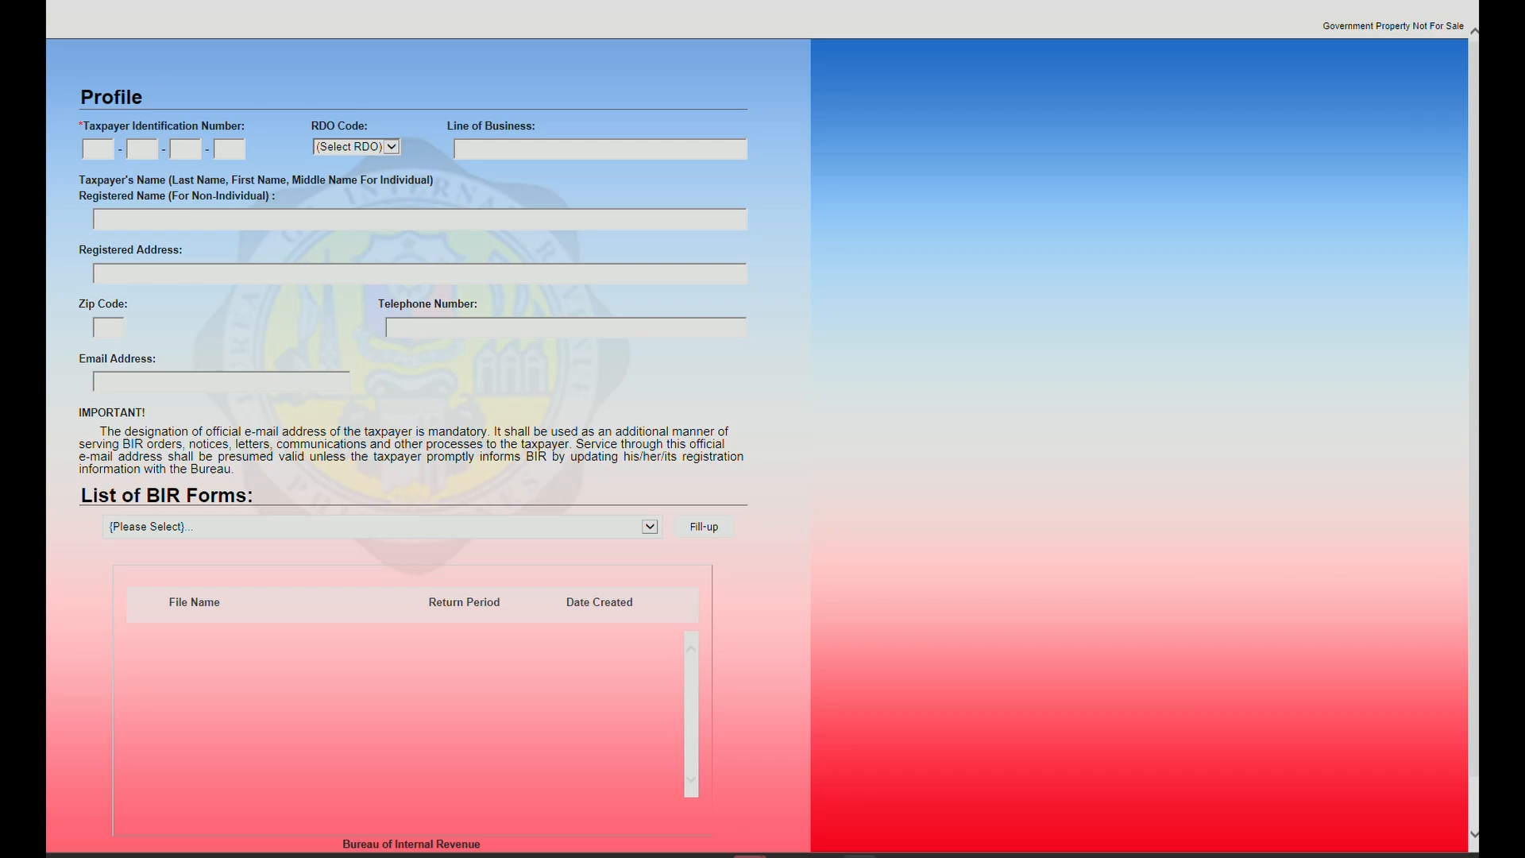
# Resize and reposition the eBIRForms window so the full Profile form is visible.
pyautogui.moveTo(262, 10); pyautogui.dragTo(226, 212)
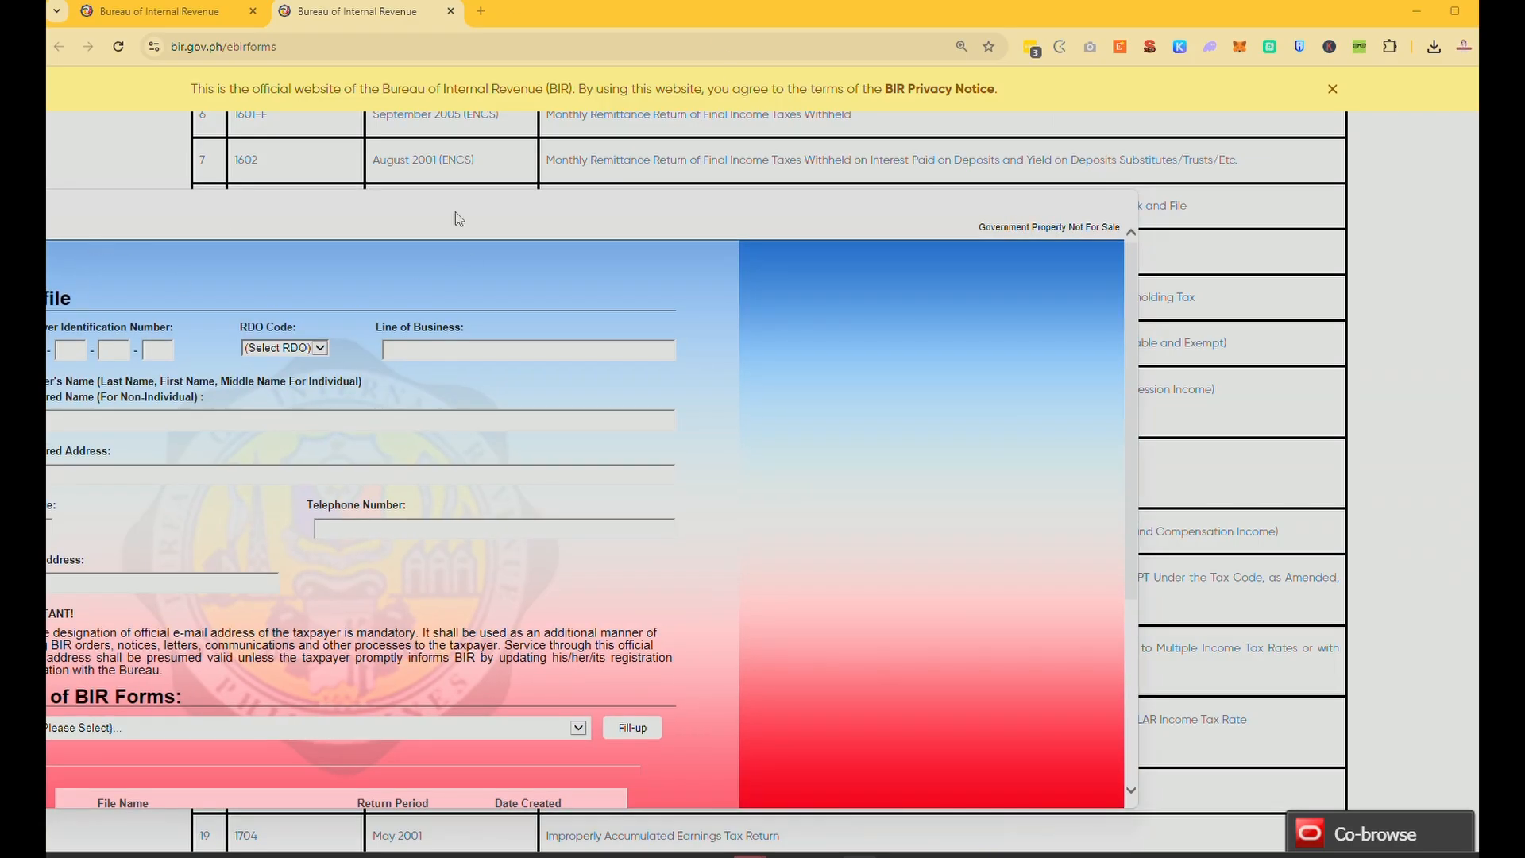
pyautogui.moveTo(467, 197); pyautogui.dragTo(905, 24)
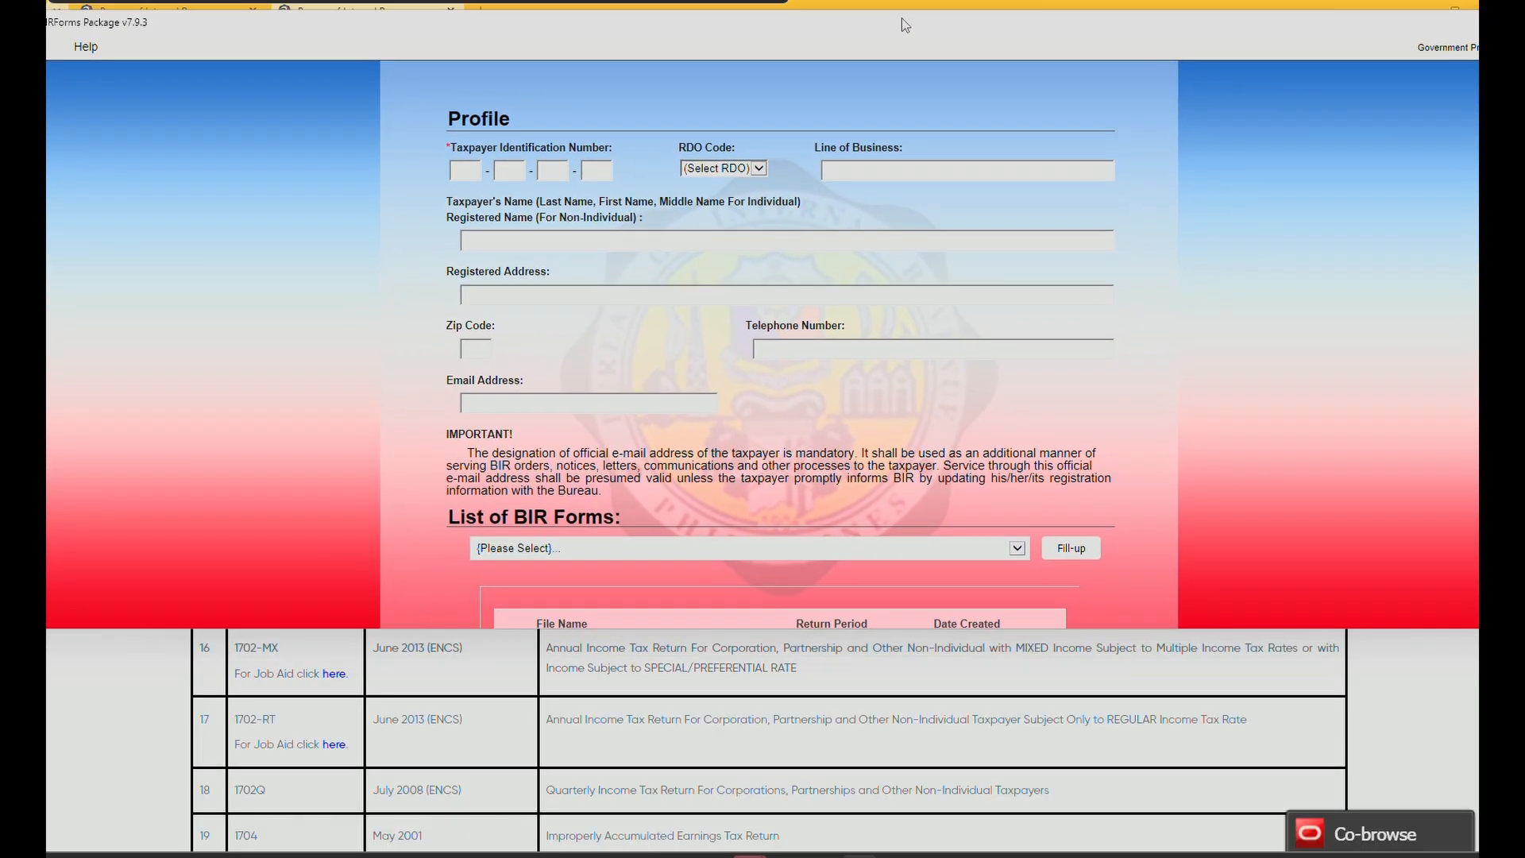
pyautogui.doubleClick(689, 628)
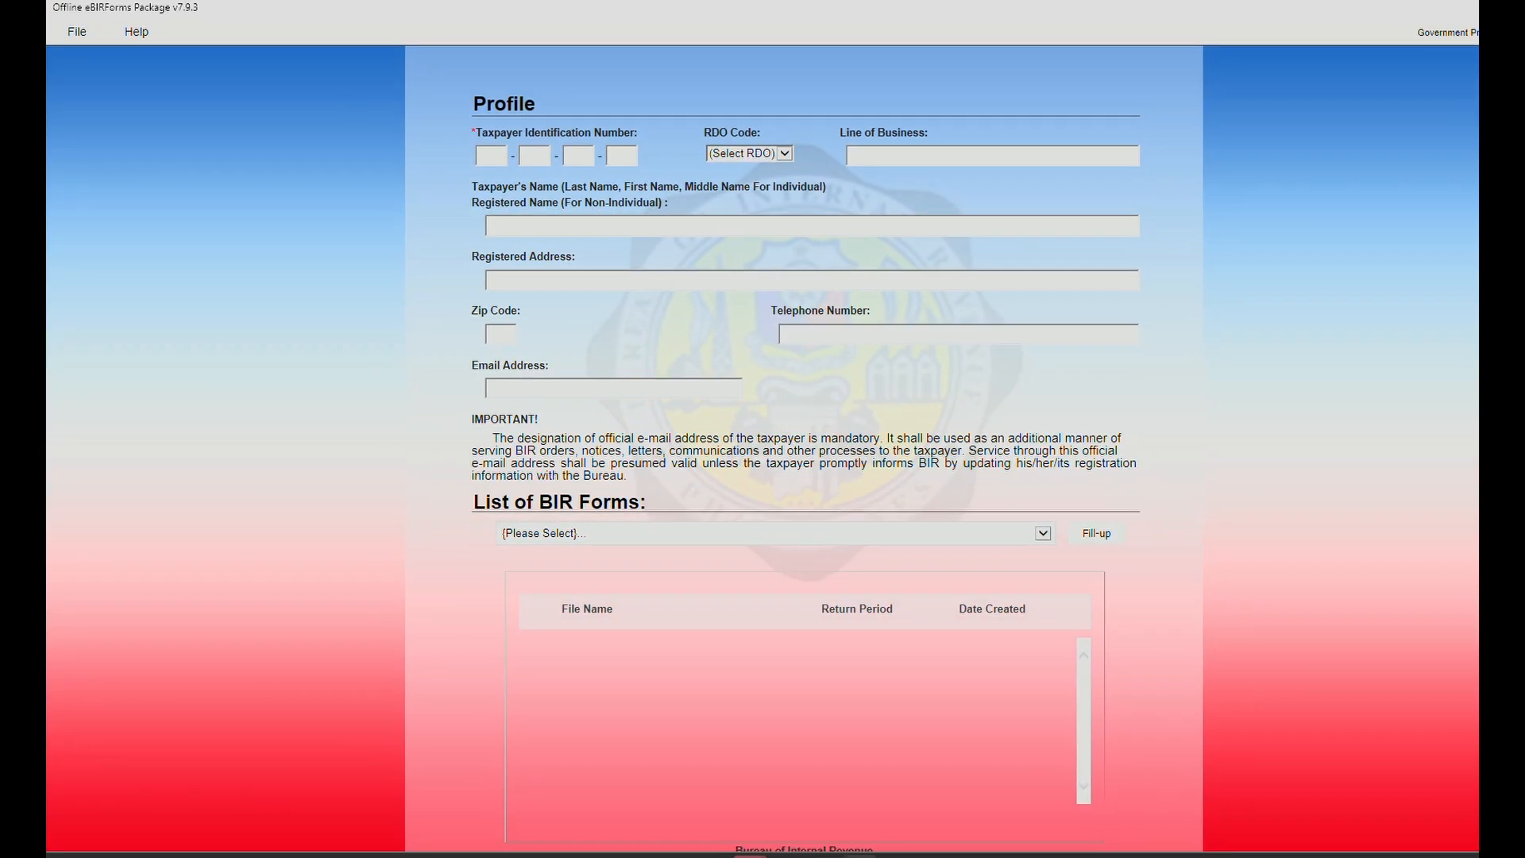
pyautogui.moveTo(1397, 10); pyautogui.dragTo(1296, 20)
pyautogui.moveTo(0, 252); pyautogui.dragTo(46, 252)
pyautogui.click(443, 161)
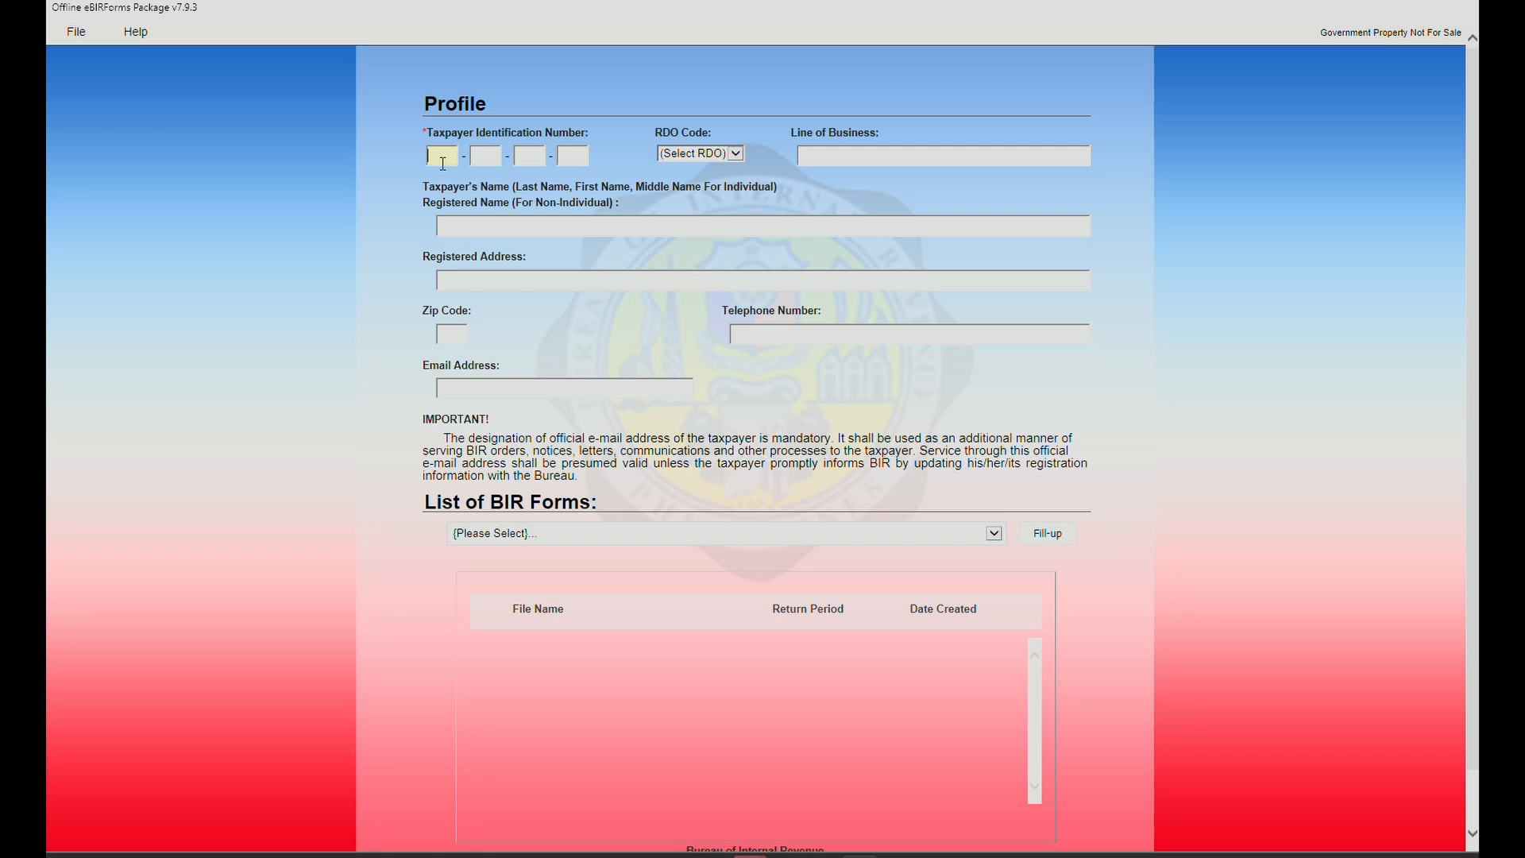
# Type the first two groups of the taxpayer's TIN in the Profile.
pyautogui.press('Tab')
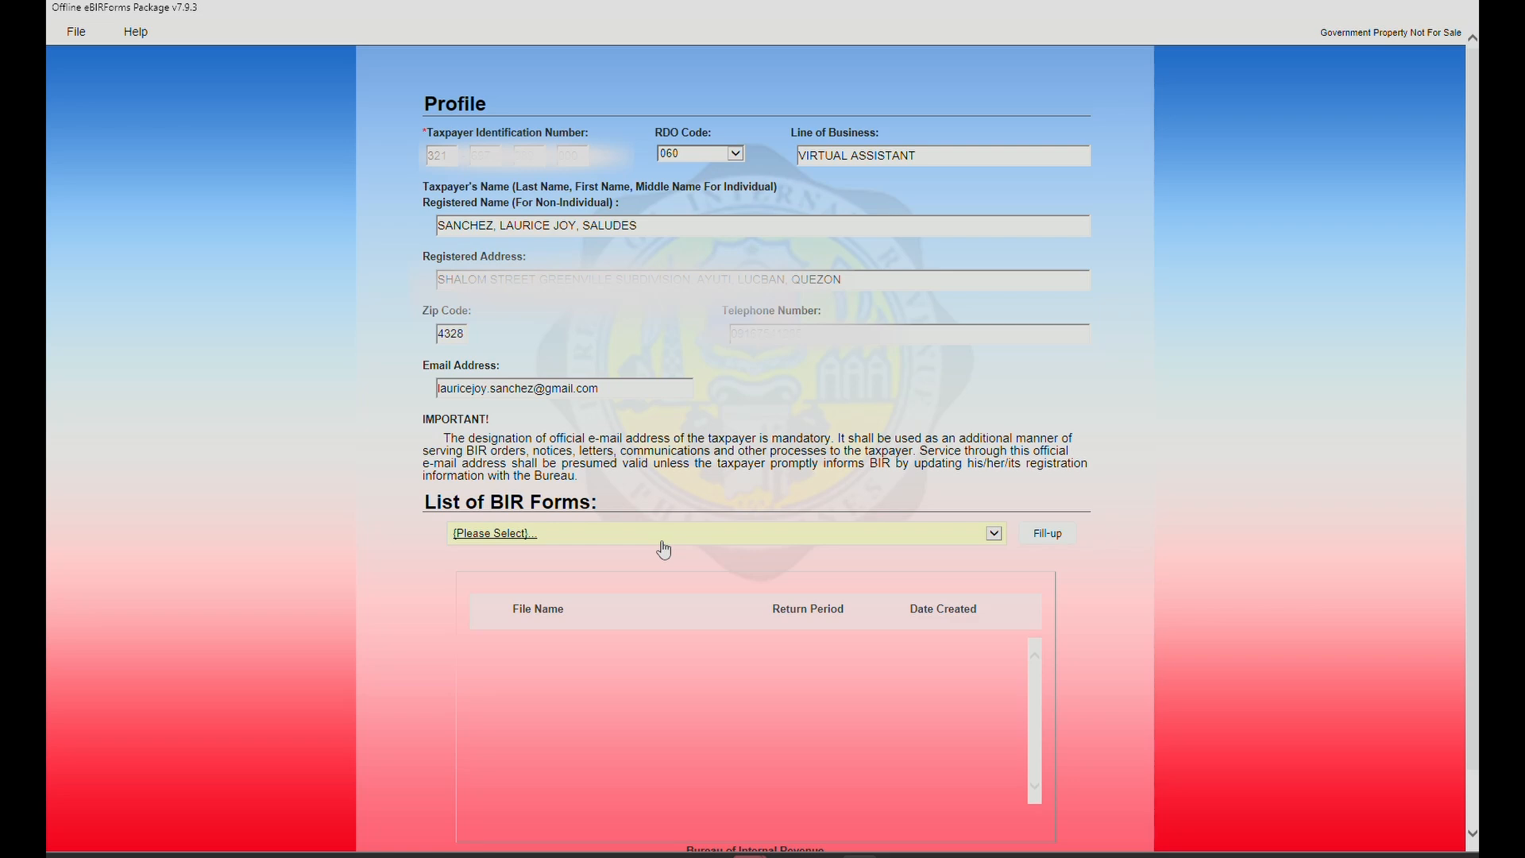
# Choose BIR Form 1701Qv2018, save the profile and open the new return.
pyautogui.click(664, 540)
pyautogui.scroll(-1, 575, 804)
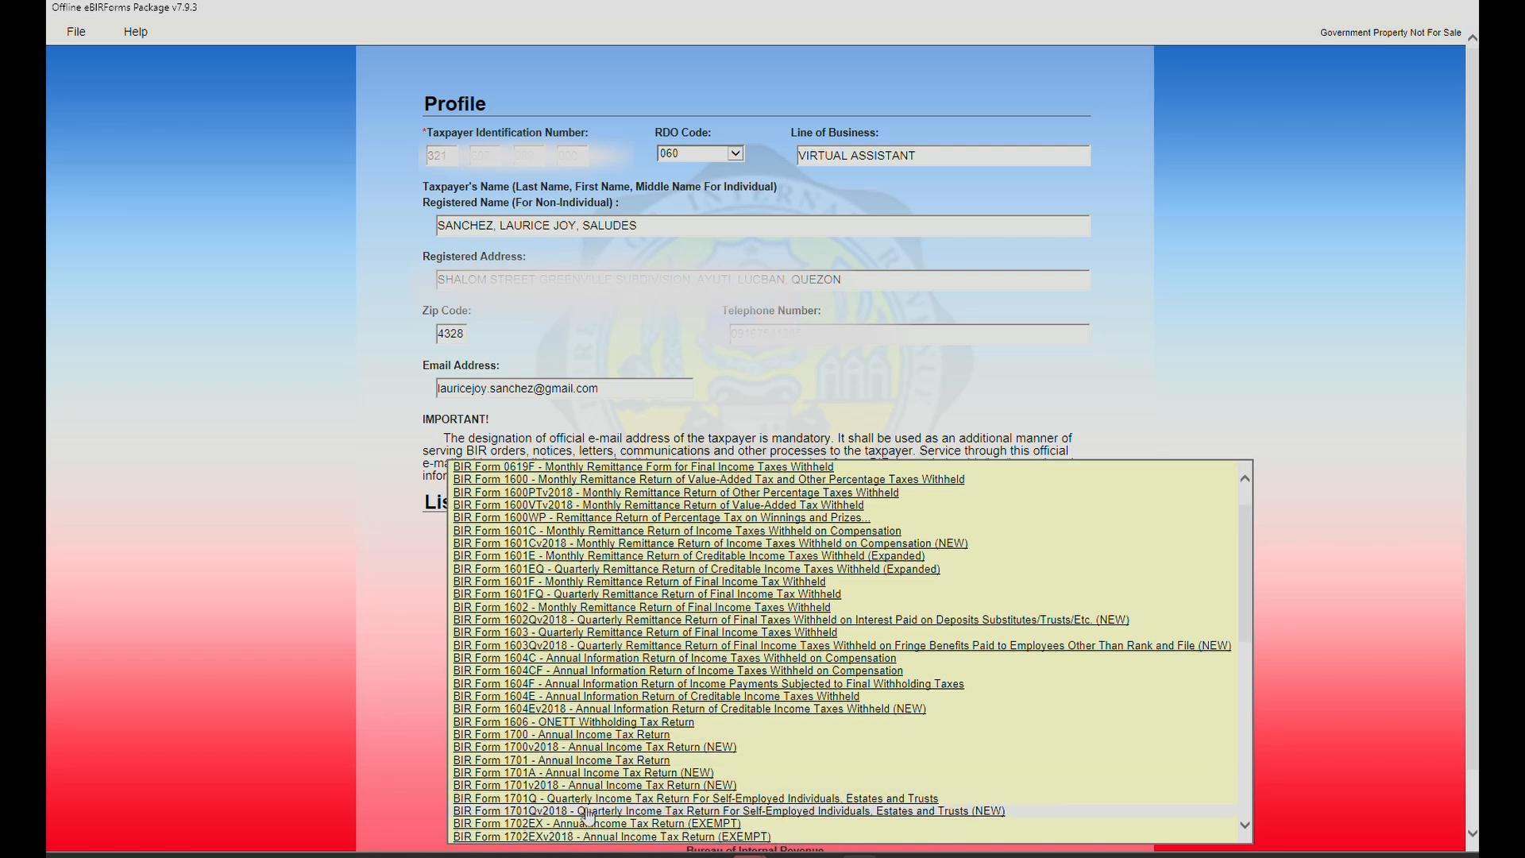
pyautogui.click(588, 812)
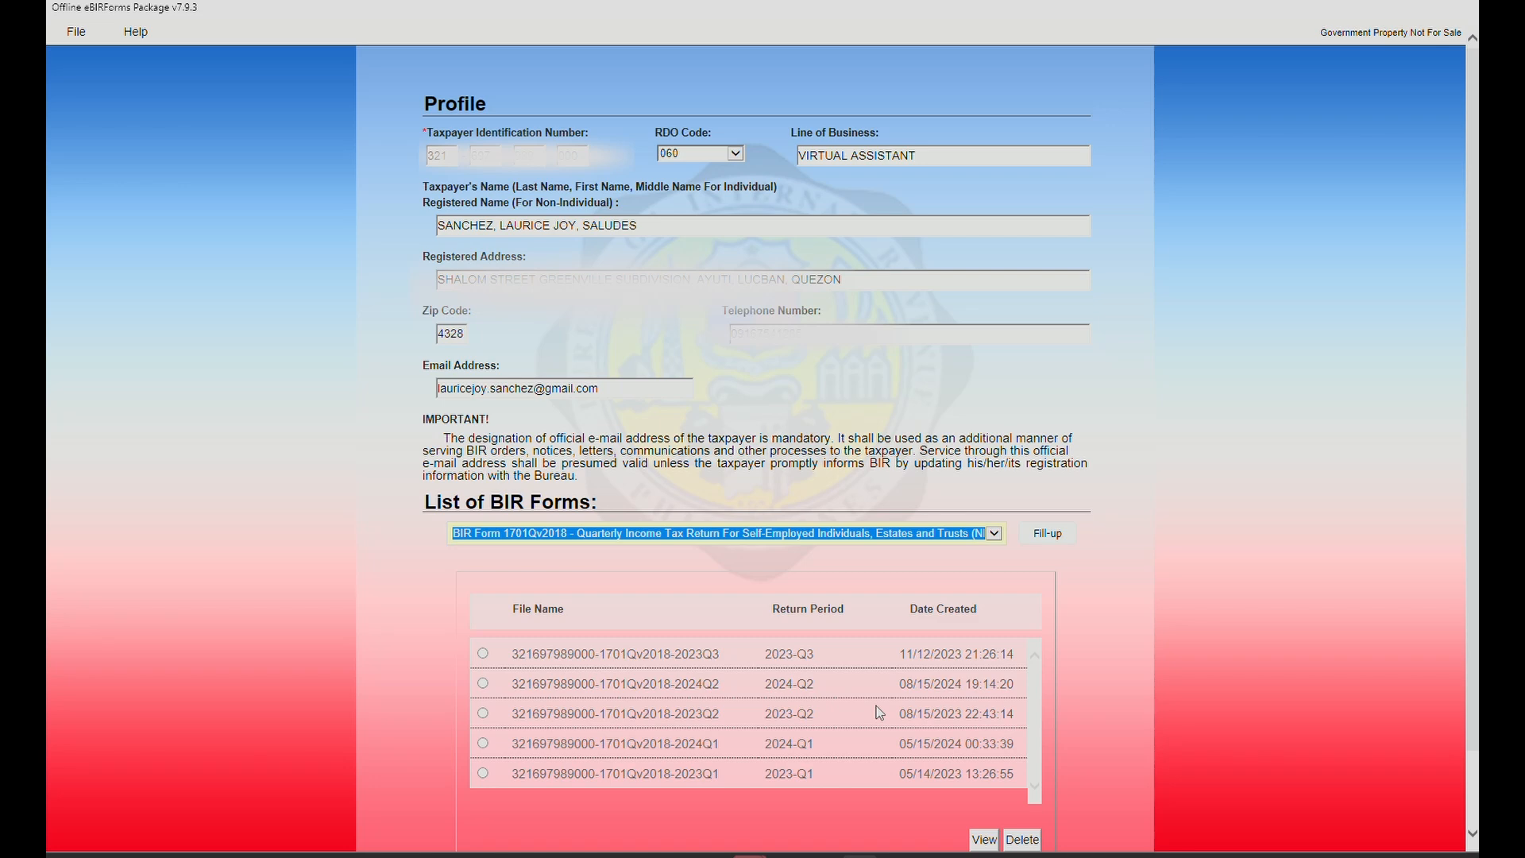
pyautogui.click(1048, 533)
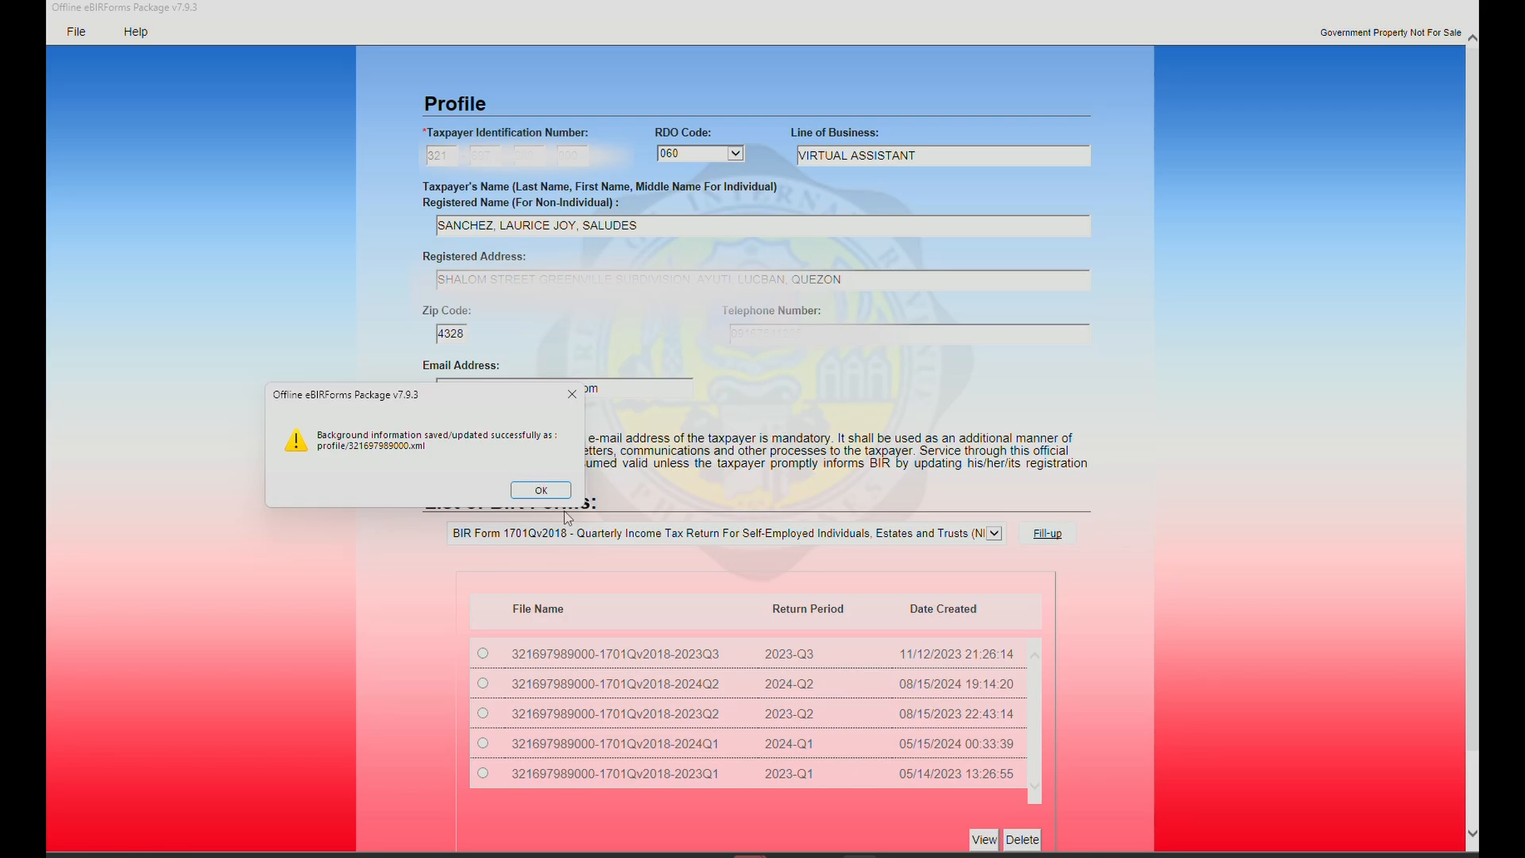
pyautogui.click(541, 490)
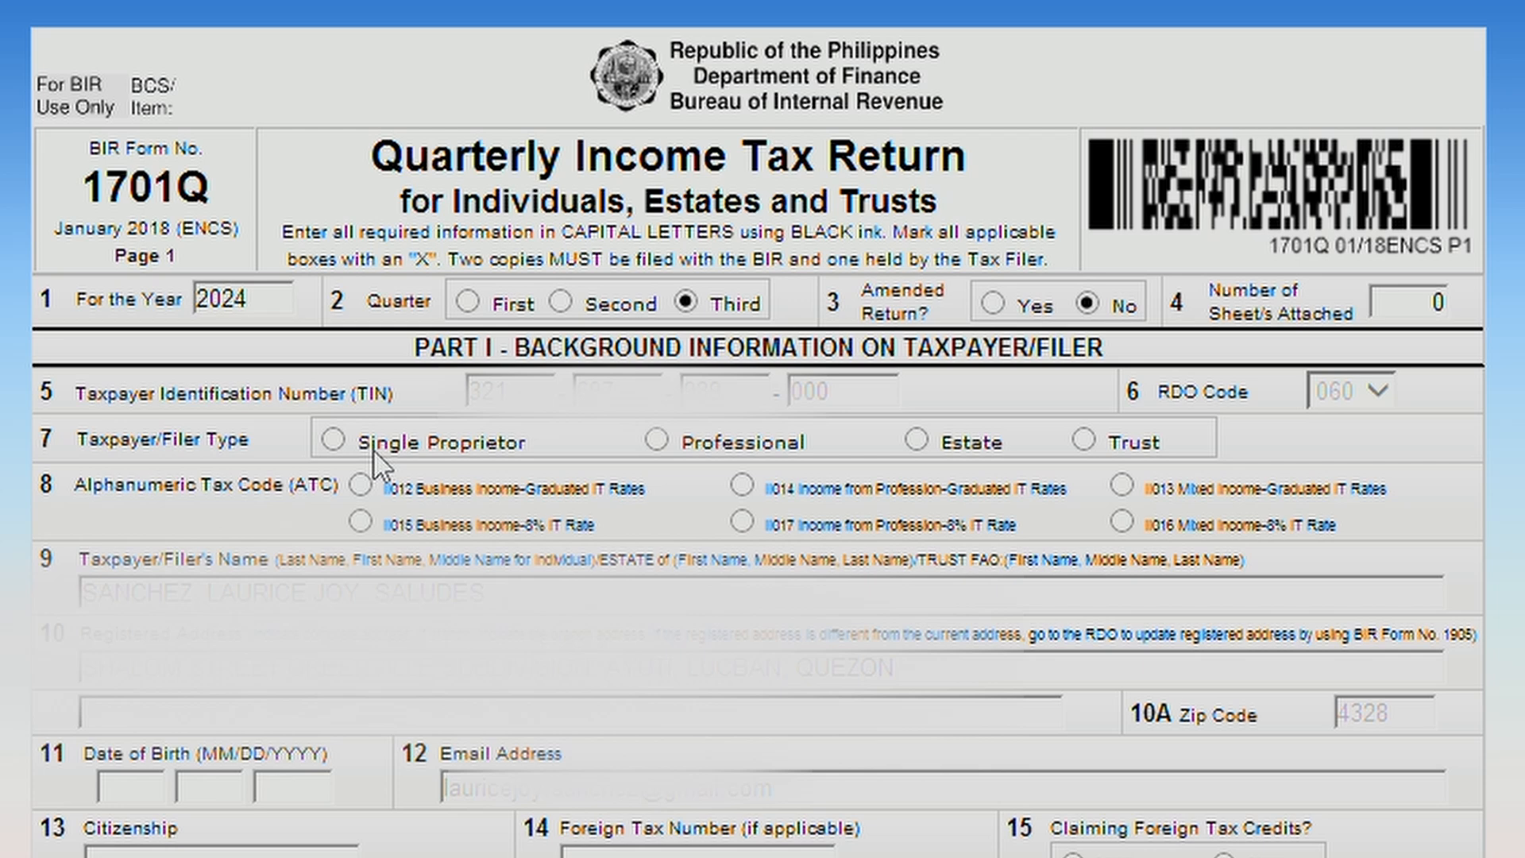
# Set filer type Single Proprietor, ATC II015 8% rate, and enter the taxpayer's date of birth.
pyautogui.click(344, 437)
pyautogui.click(362, 521)
pyautogui.click(130, 786)
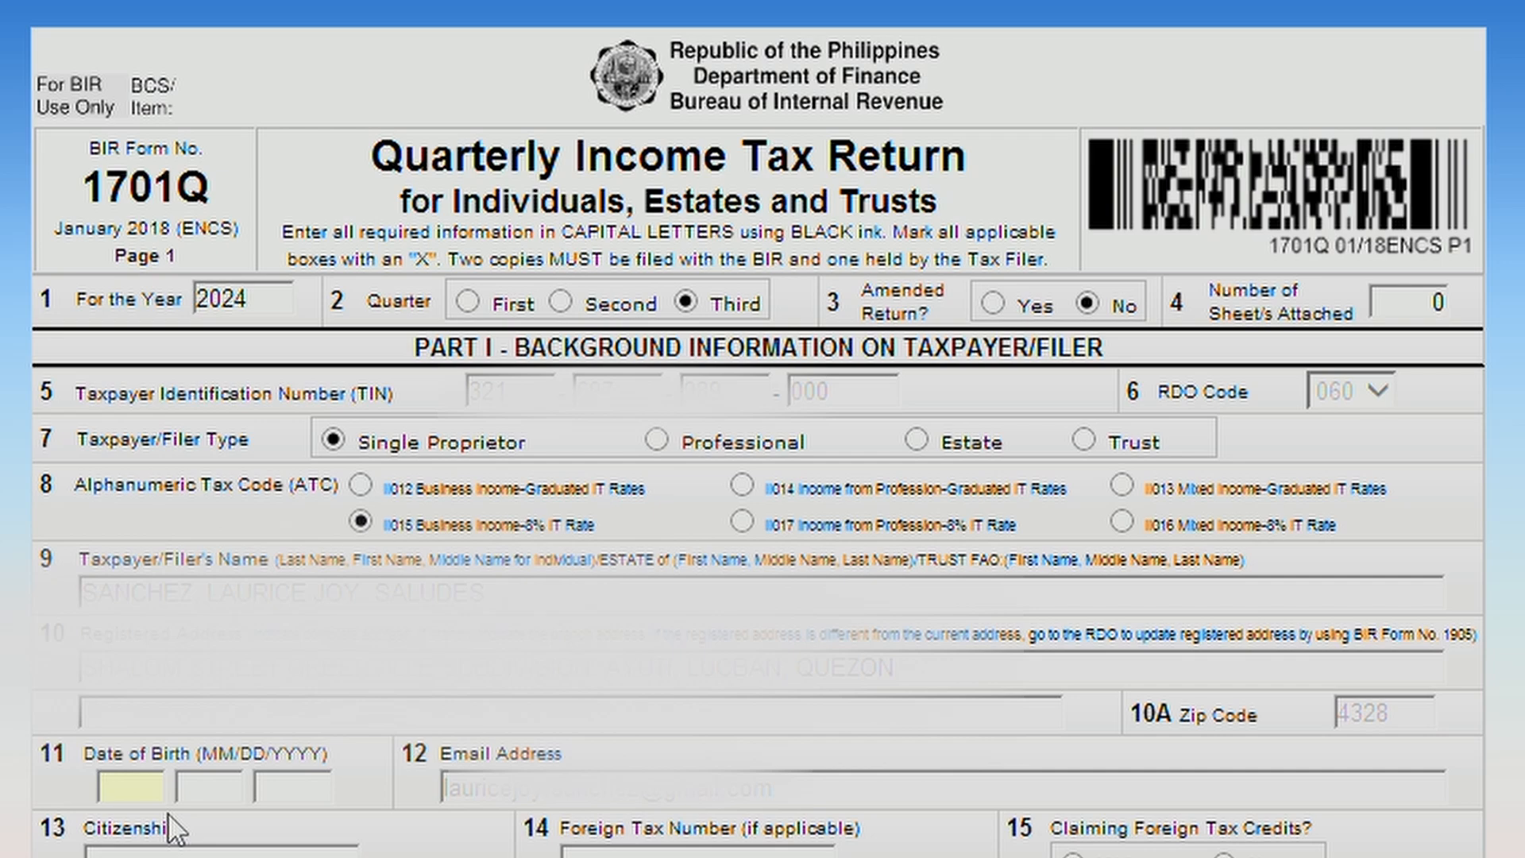
# Enter FILIPINO as the taxpayer's citizenship in item 13.
pyautogui.scroll(-4, 290, 476)
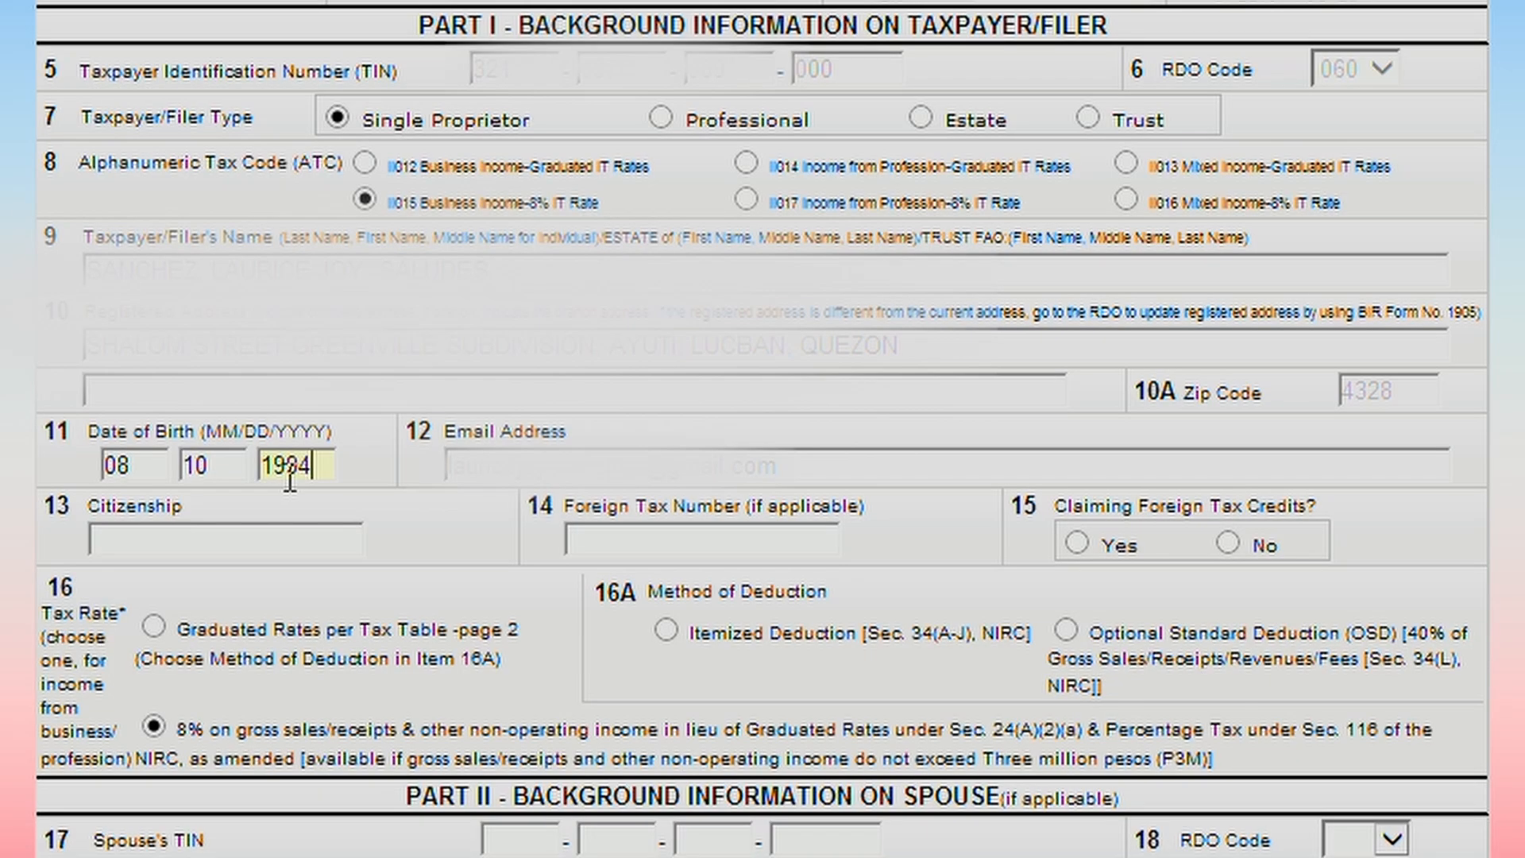
pyautogui.click(277, 536)
pyautogui.write('FILIPINO')
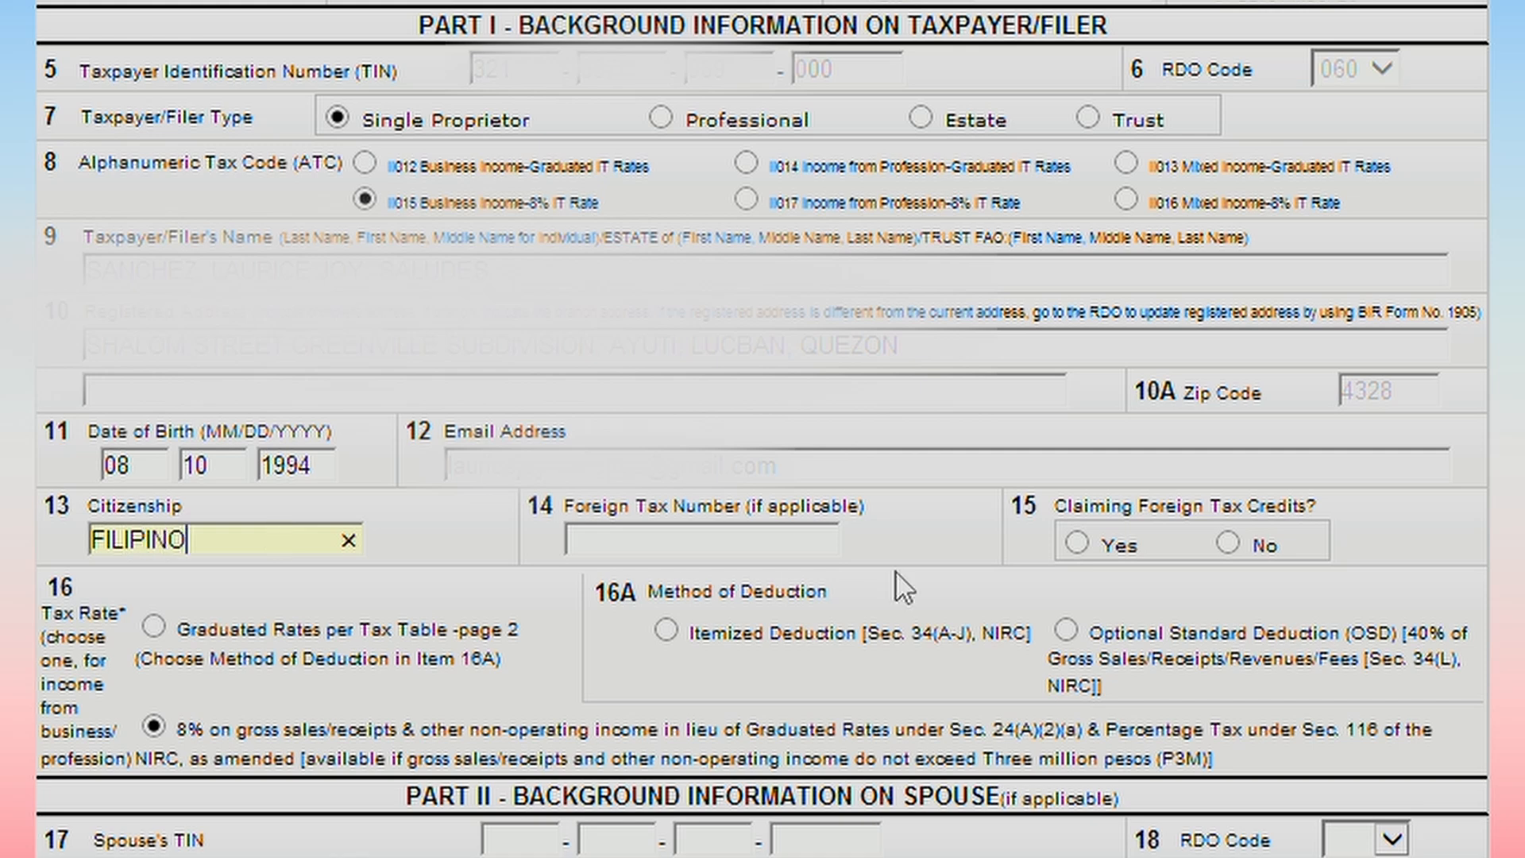
pyautogui.click(952, 536)
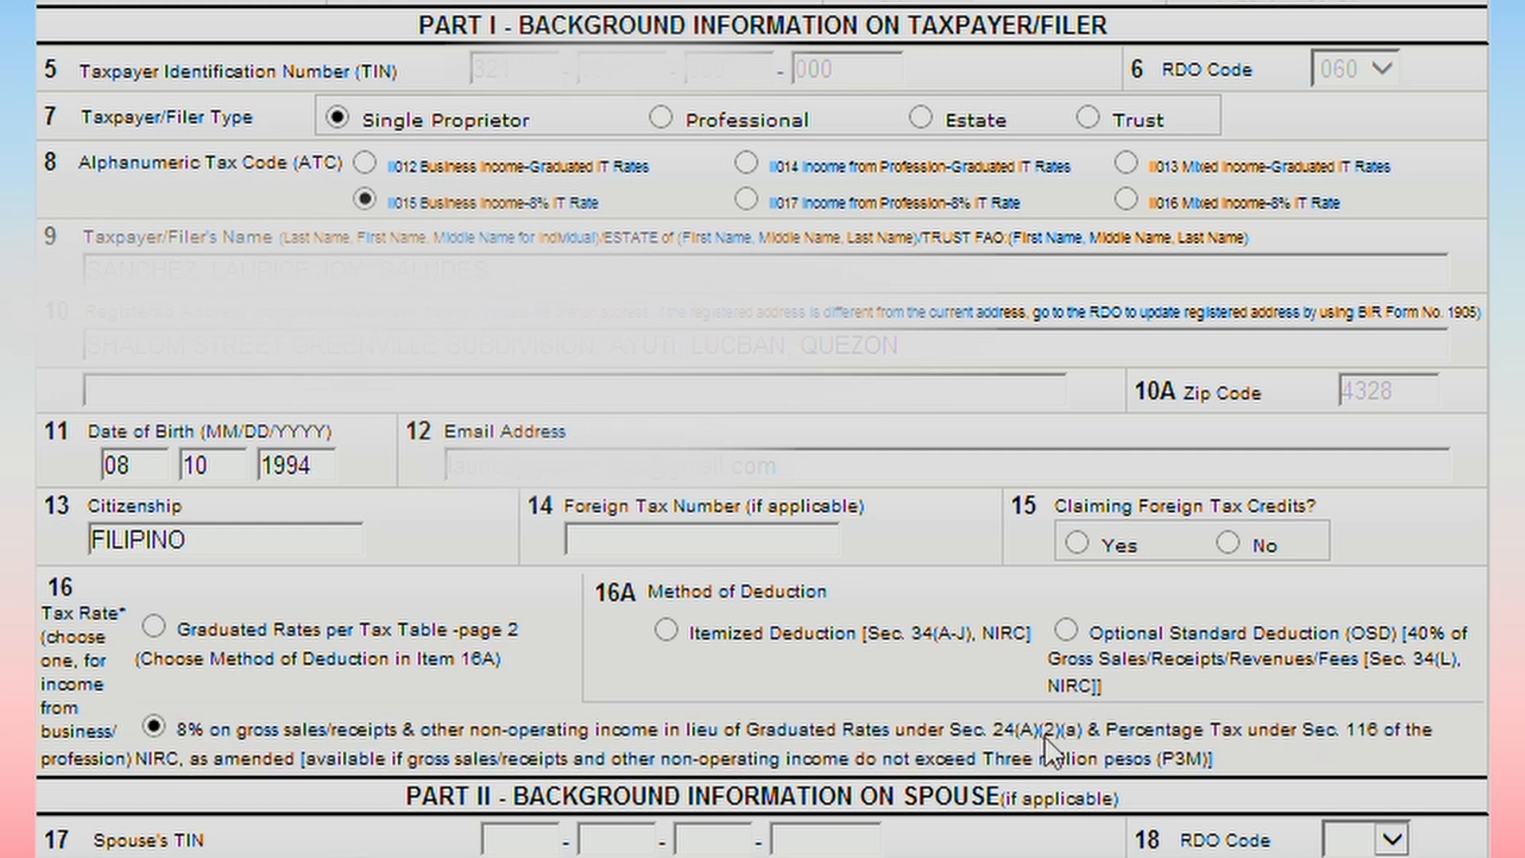
pyautogui.scroll(-3, 683, 679)
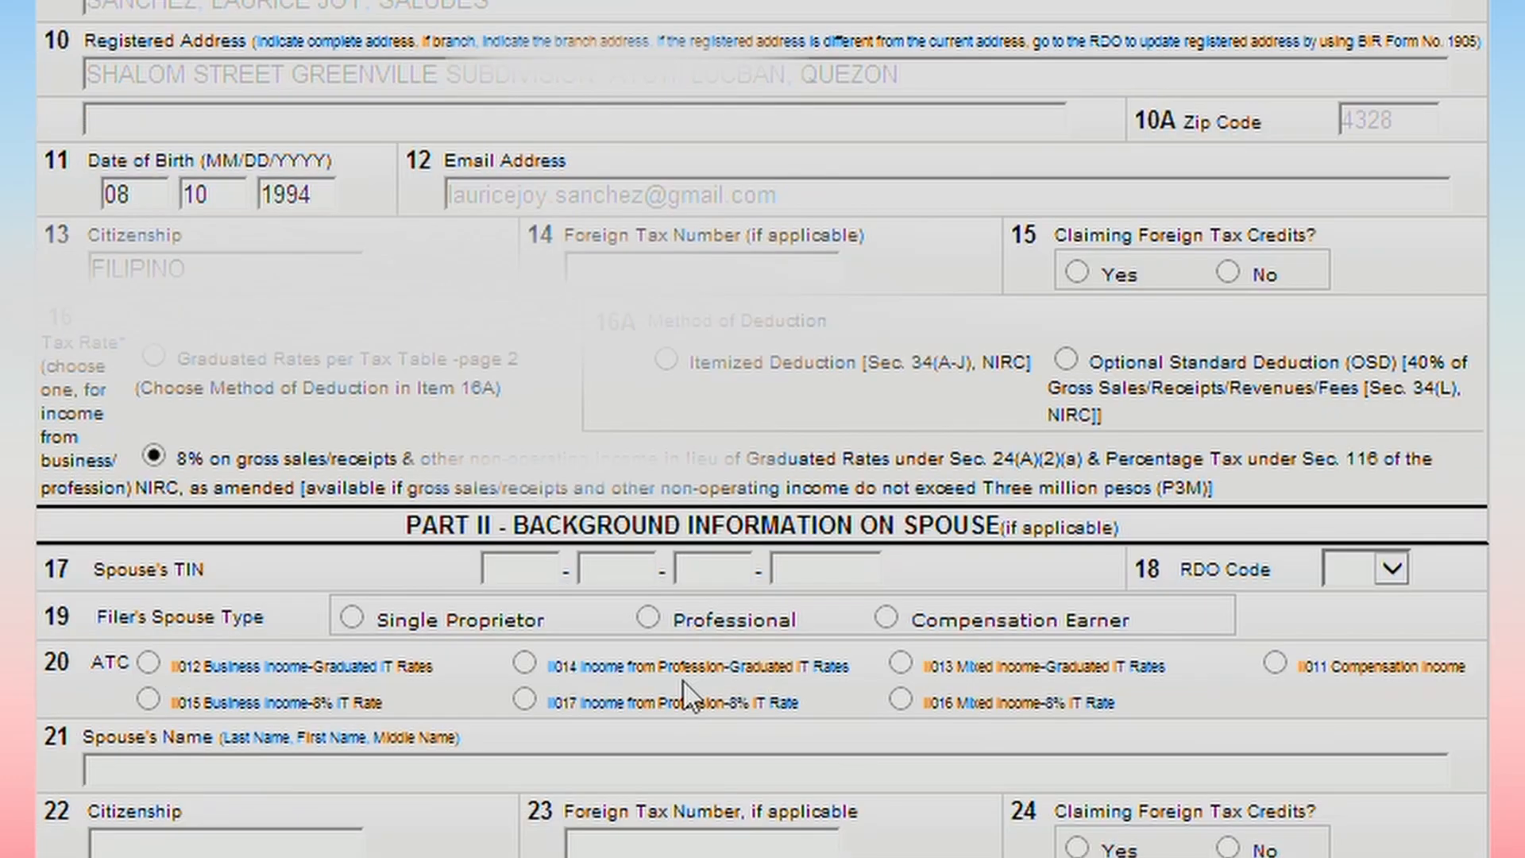
pyautogui.scroll(3, 683, 680)
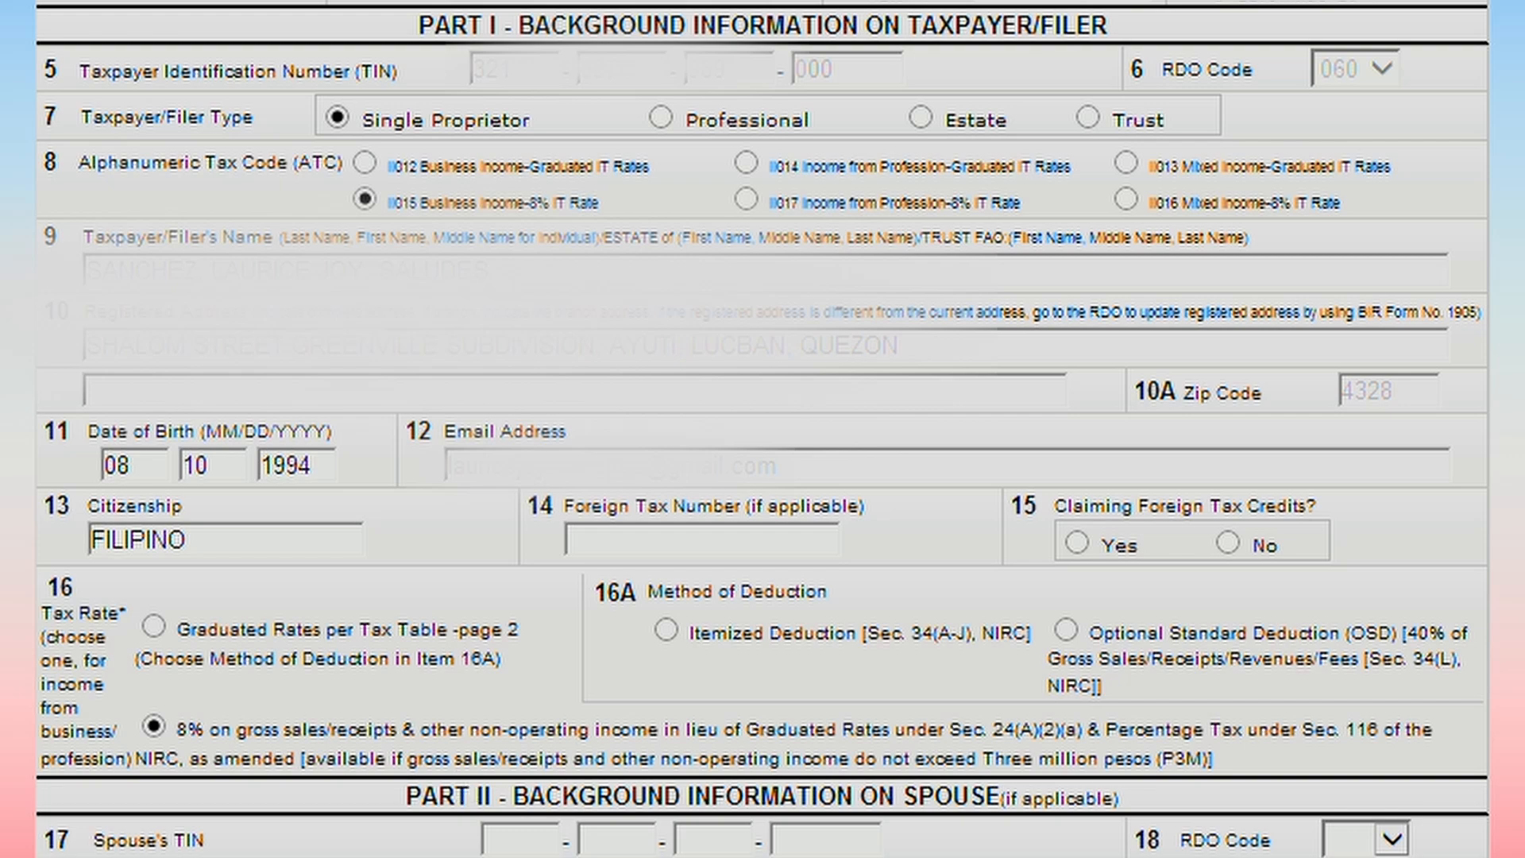
# Validate page 1 of the 1701Q, dismiss the message, and go to page 2.
pyautogui.scroll(-3, 763, 429)
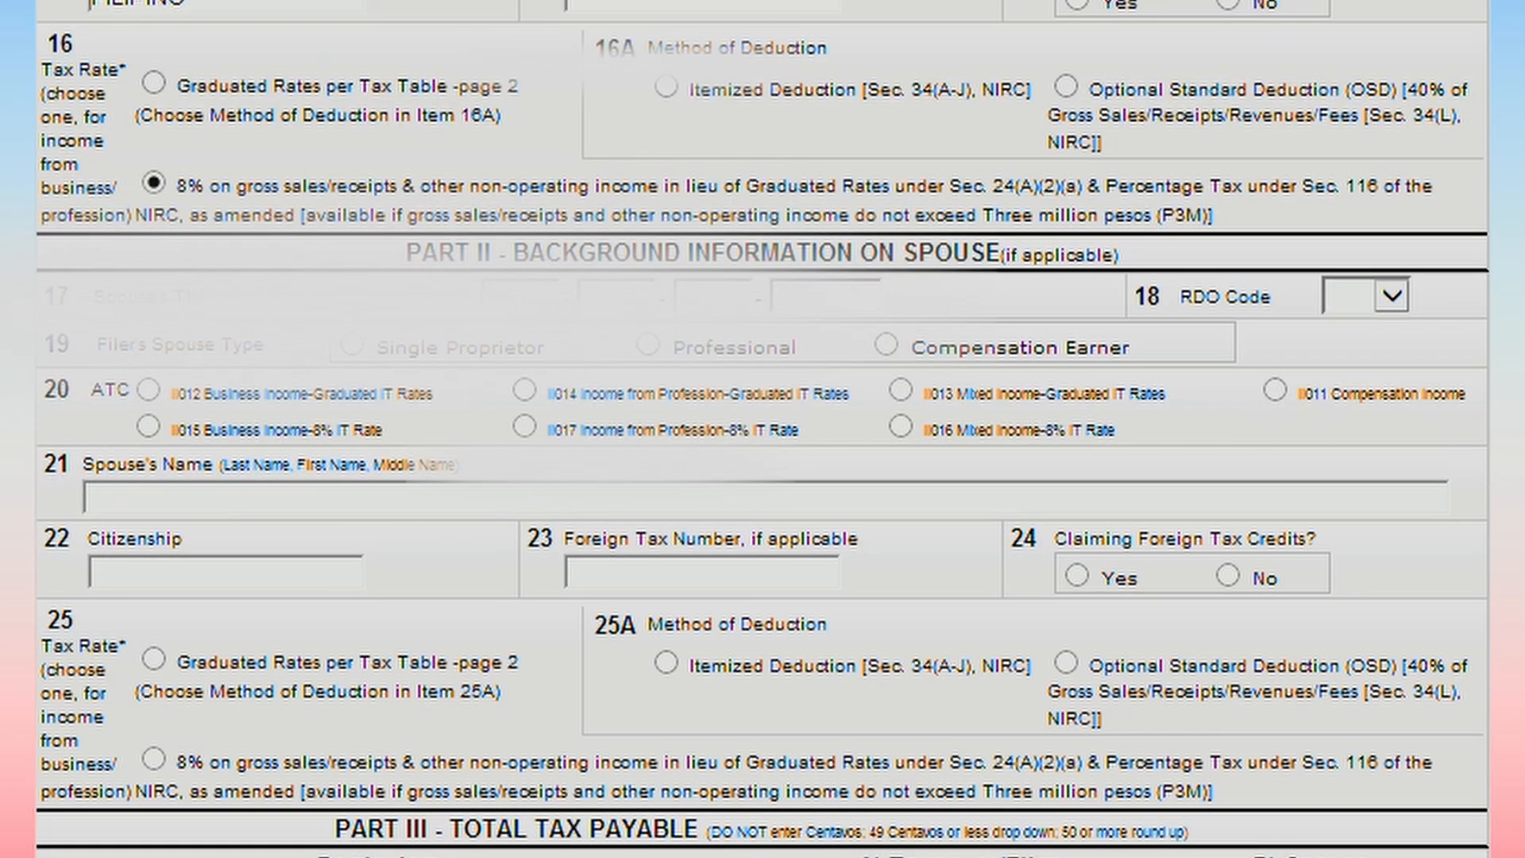
pyautogui.scroll(-4, 763, 429)
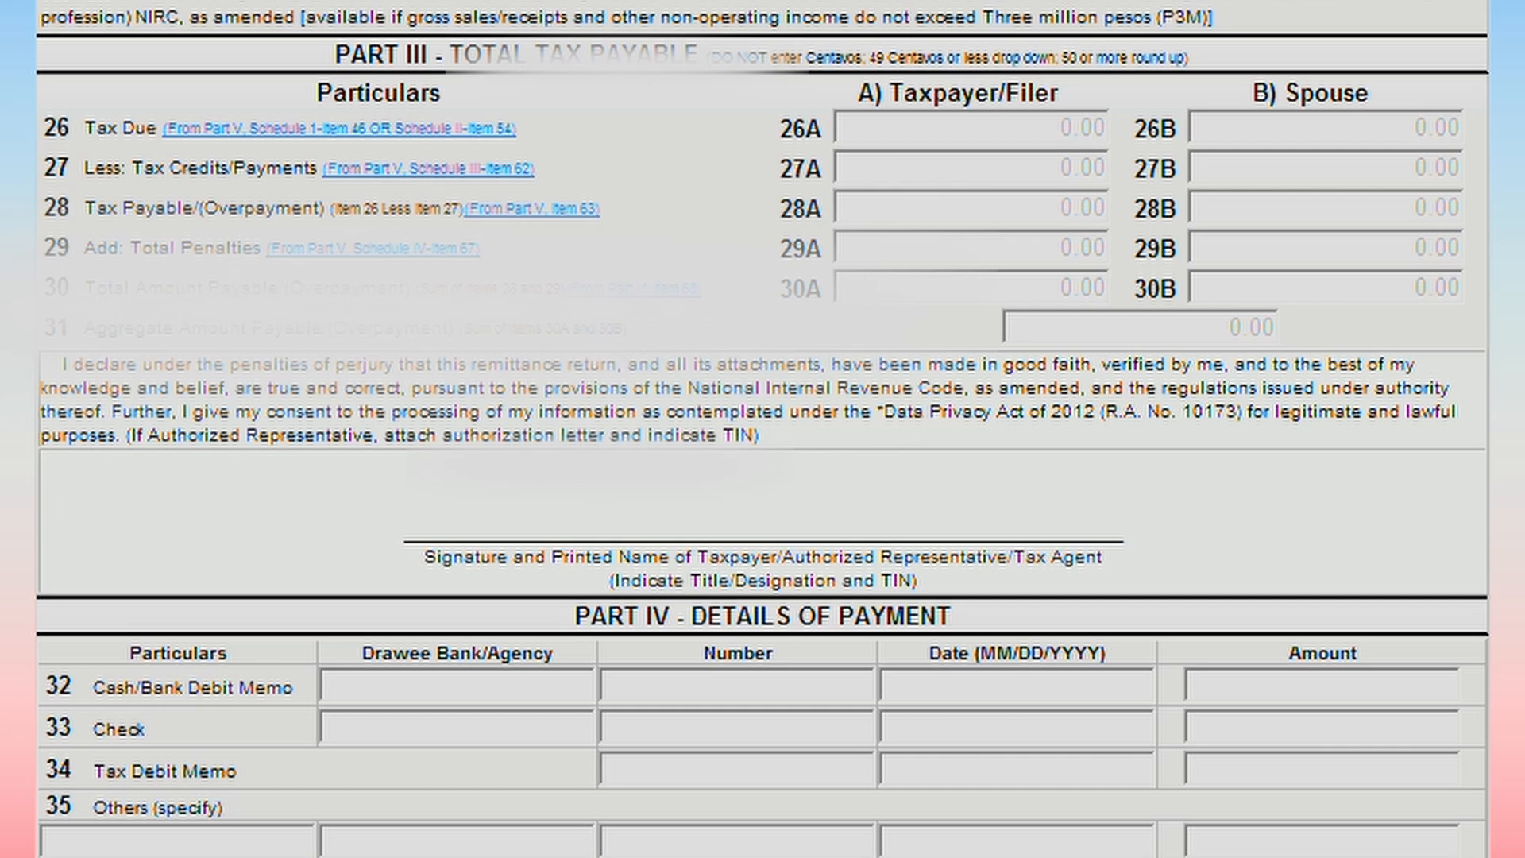
pyautogui.scroll(-3, 299, 556)
pyautogui.click(299, 774)
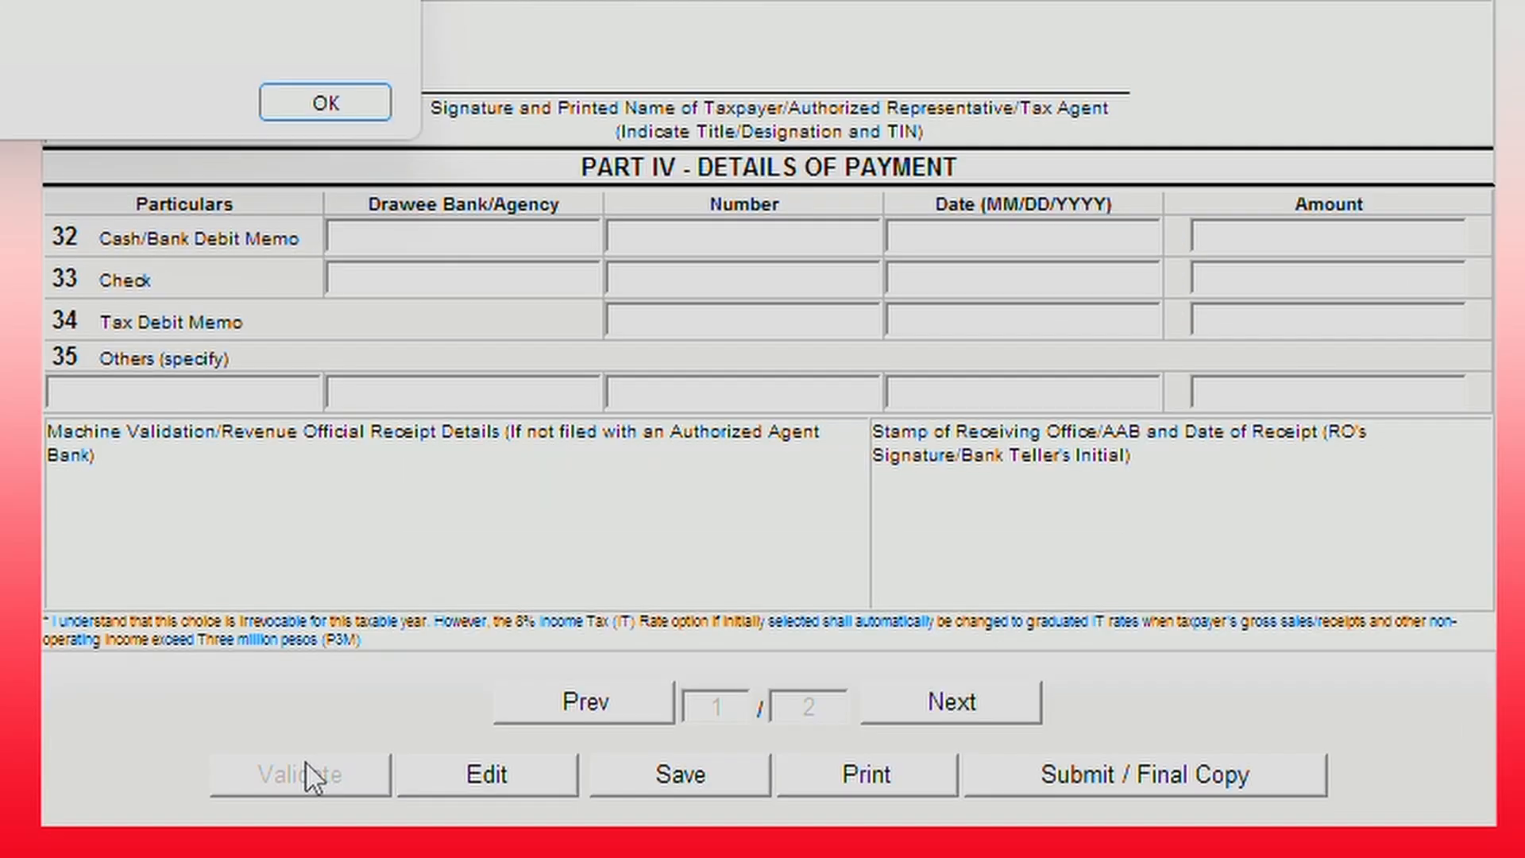
pyautogui.click(309, 111)
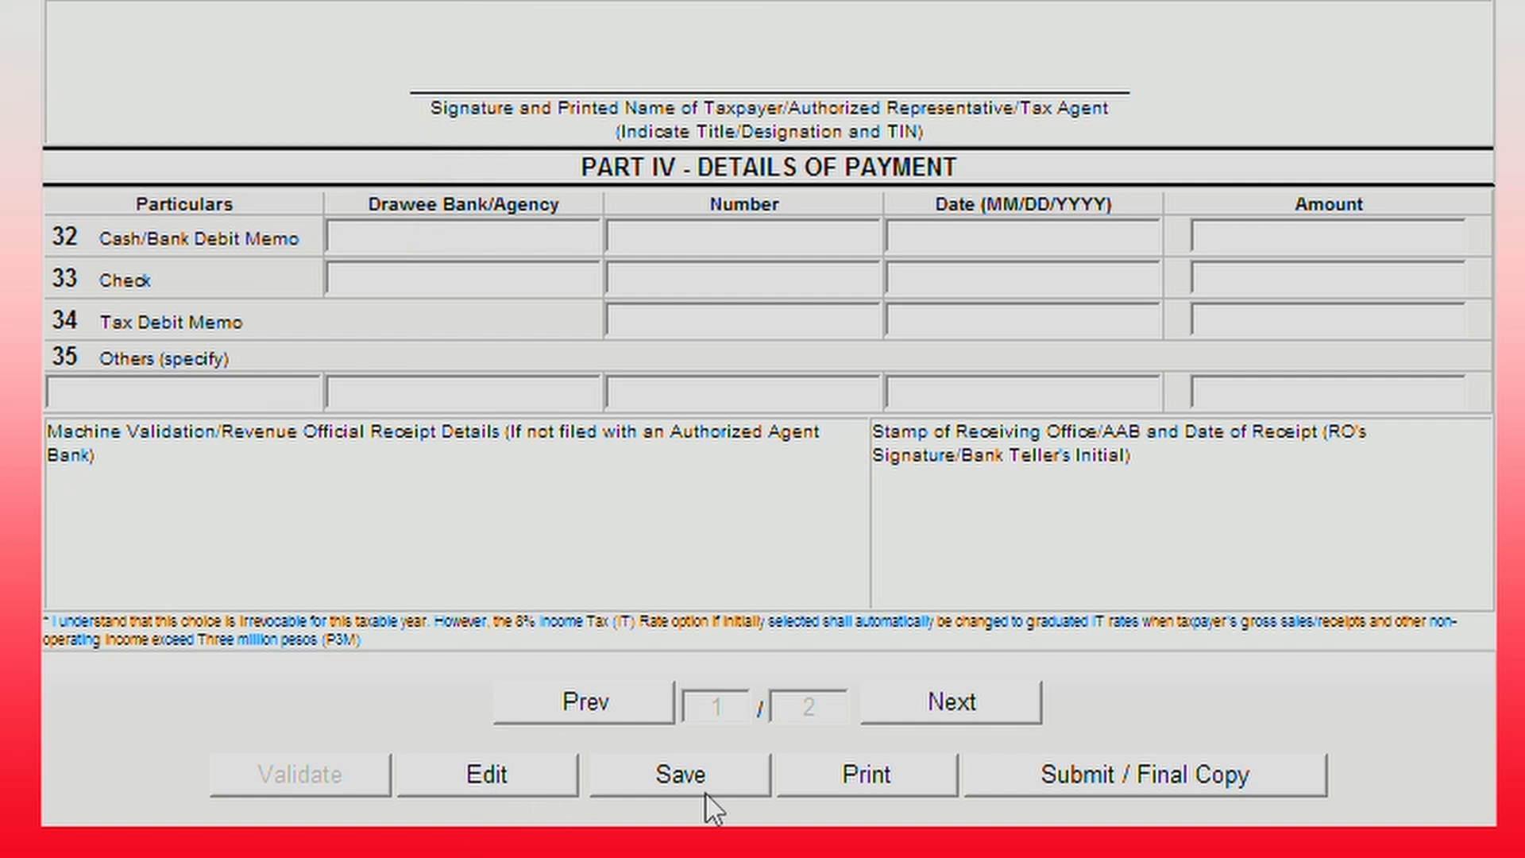
pyautogui.click(1022, 705)
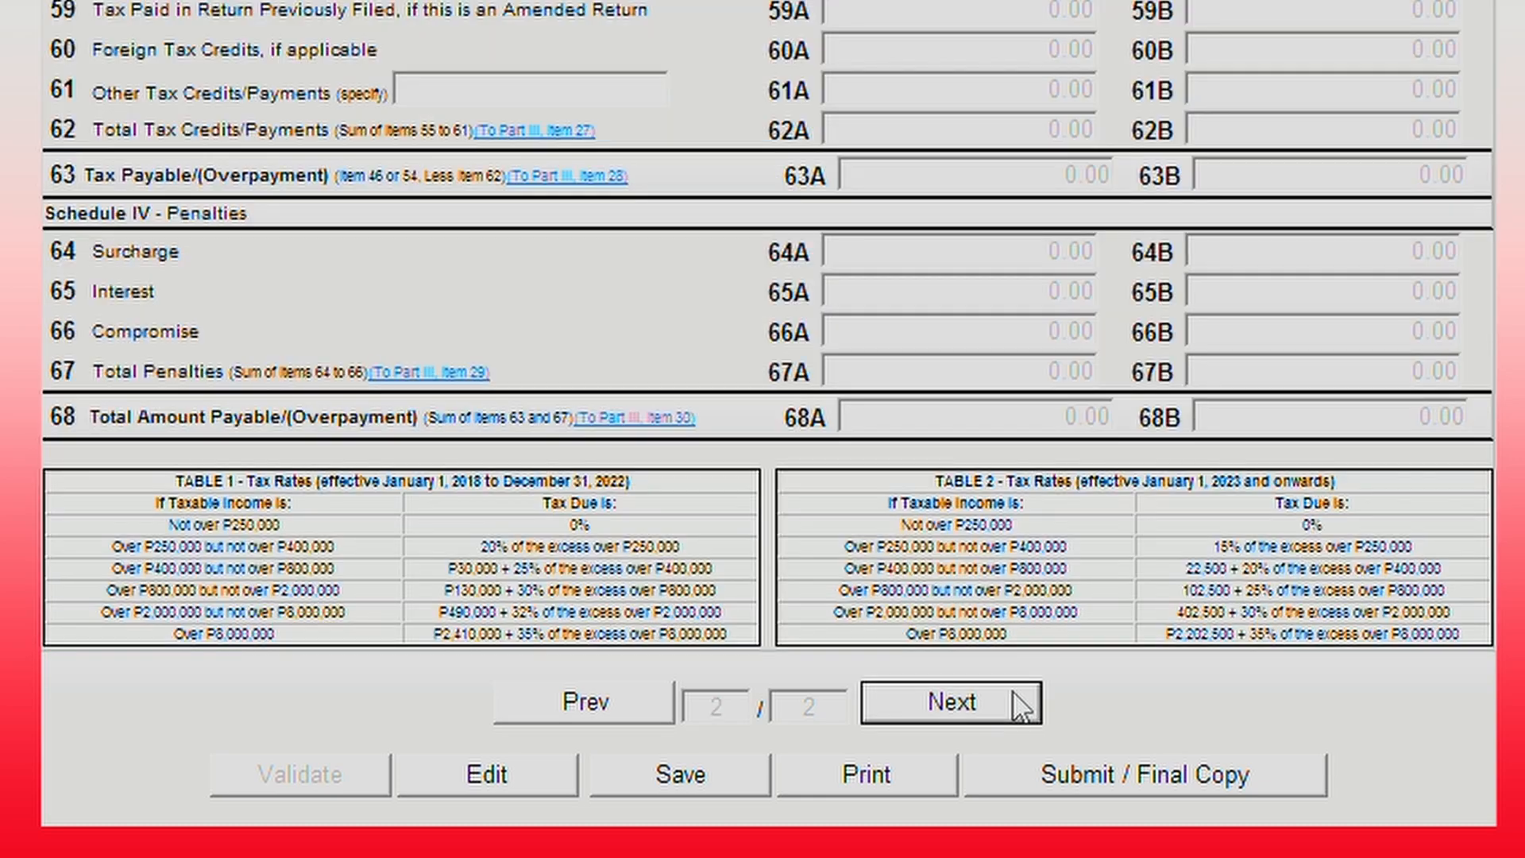
pyautogui.scroll(10, 1031, 623)
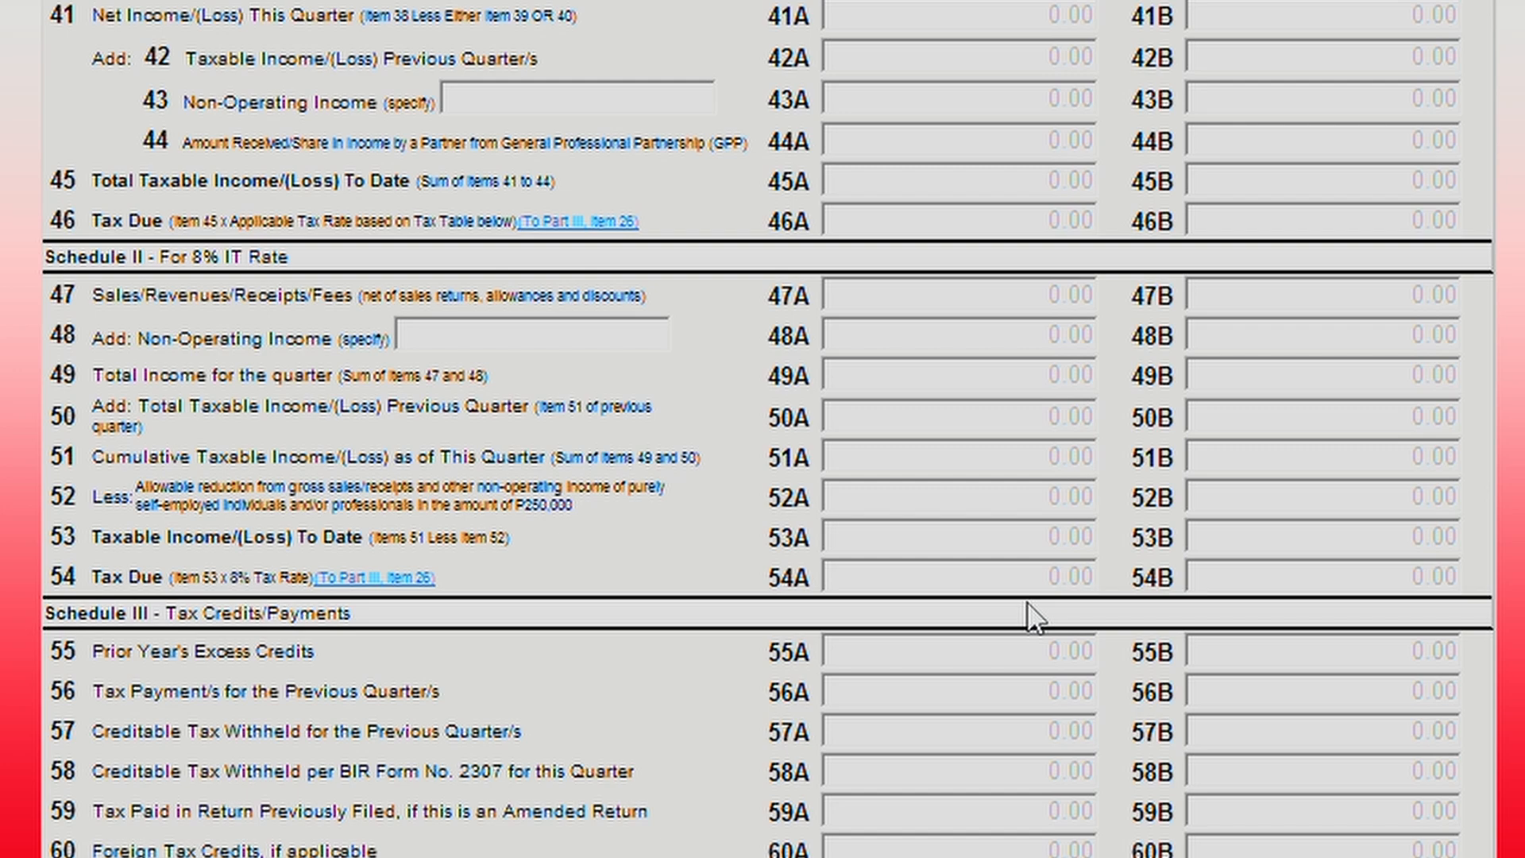
pyautogui.scroll(-10, 1028, 605)
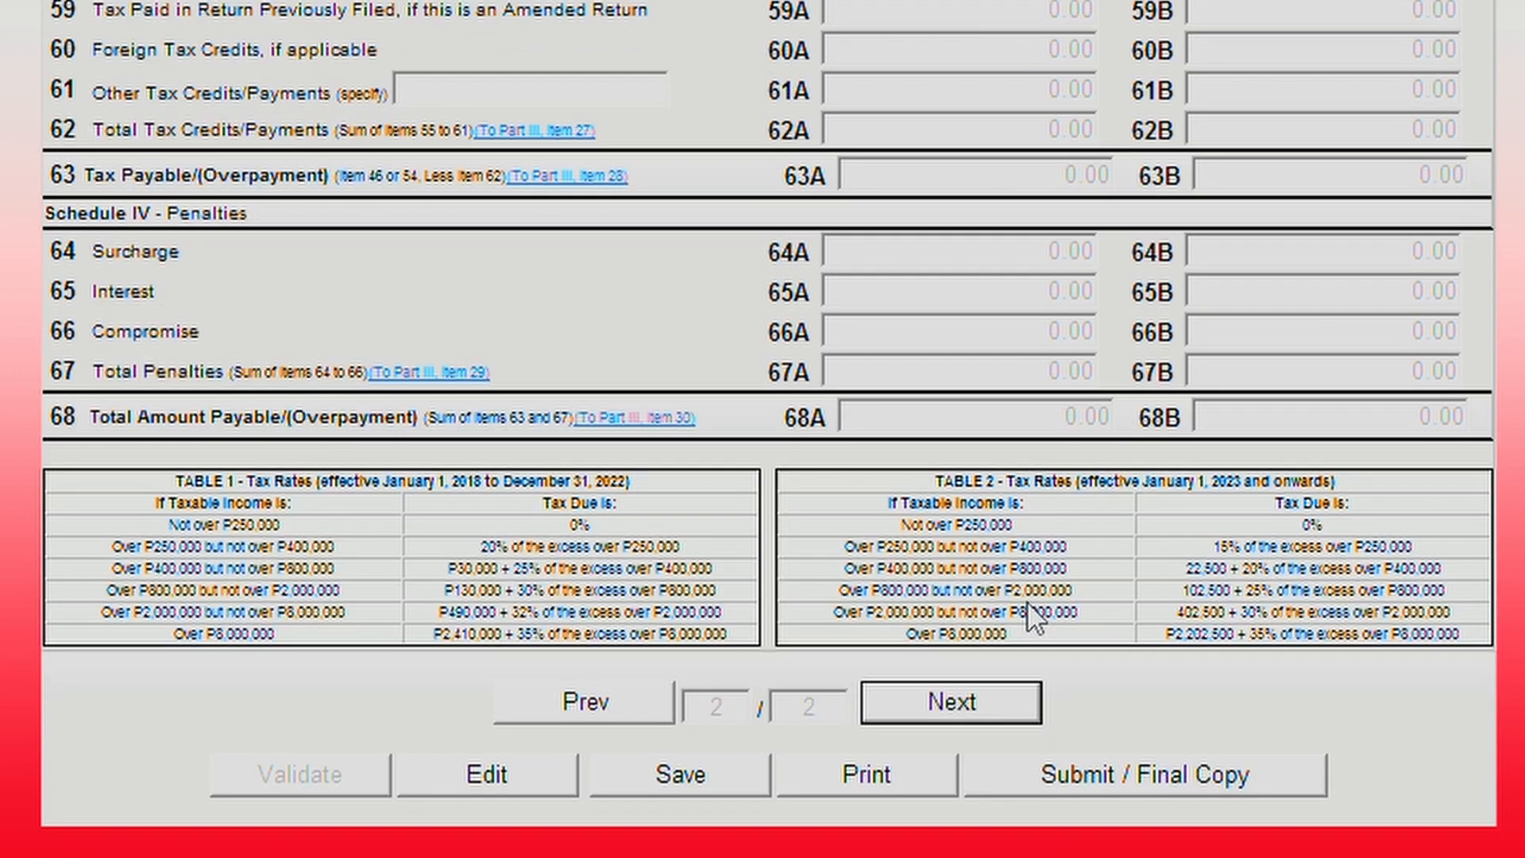
# Make the form editable and enter the quarter's gross sales in 47A, giving 17,731.00 tax due.
pyautogui.click(505, 777)
pyautogui.scroll(8, 510, 778)
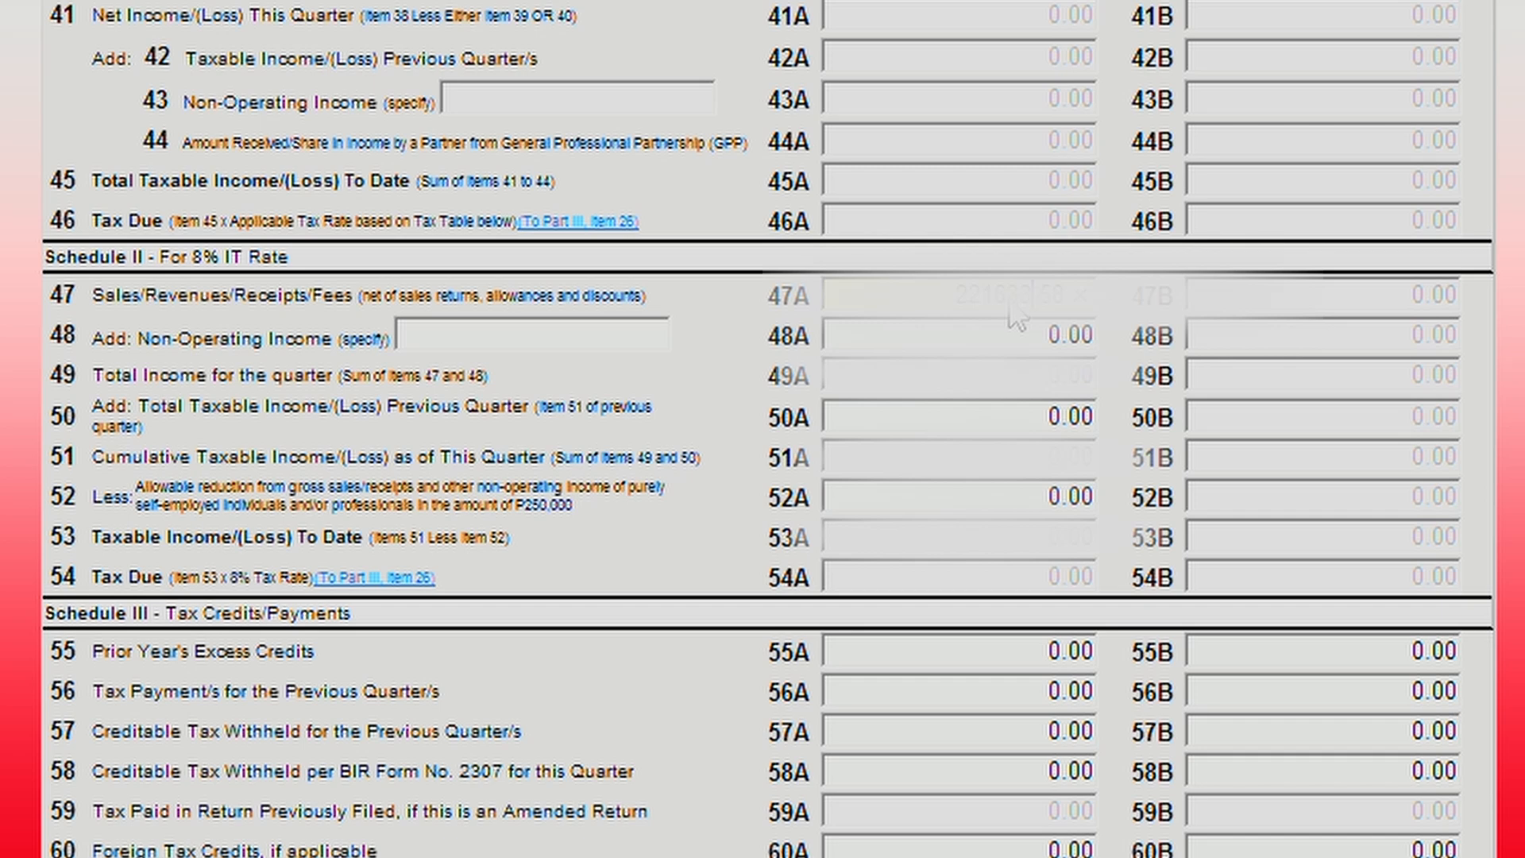
pyautogui.click(1019, 331)
pyautogui.click(505, 338)
pyautogui.hotkey('alt', 'Tab')
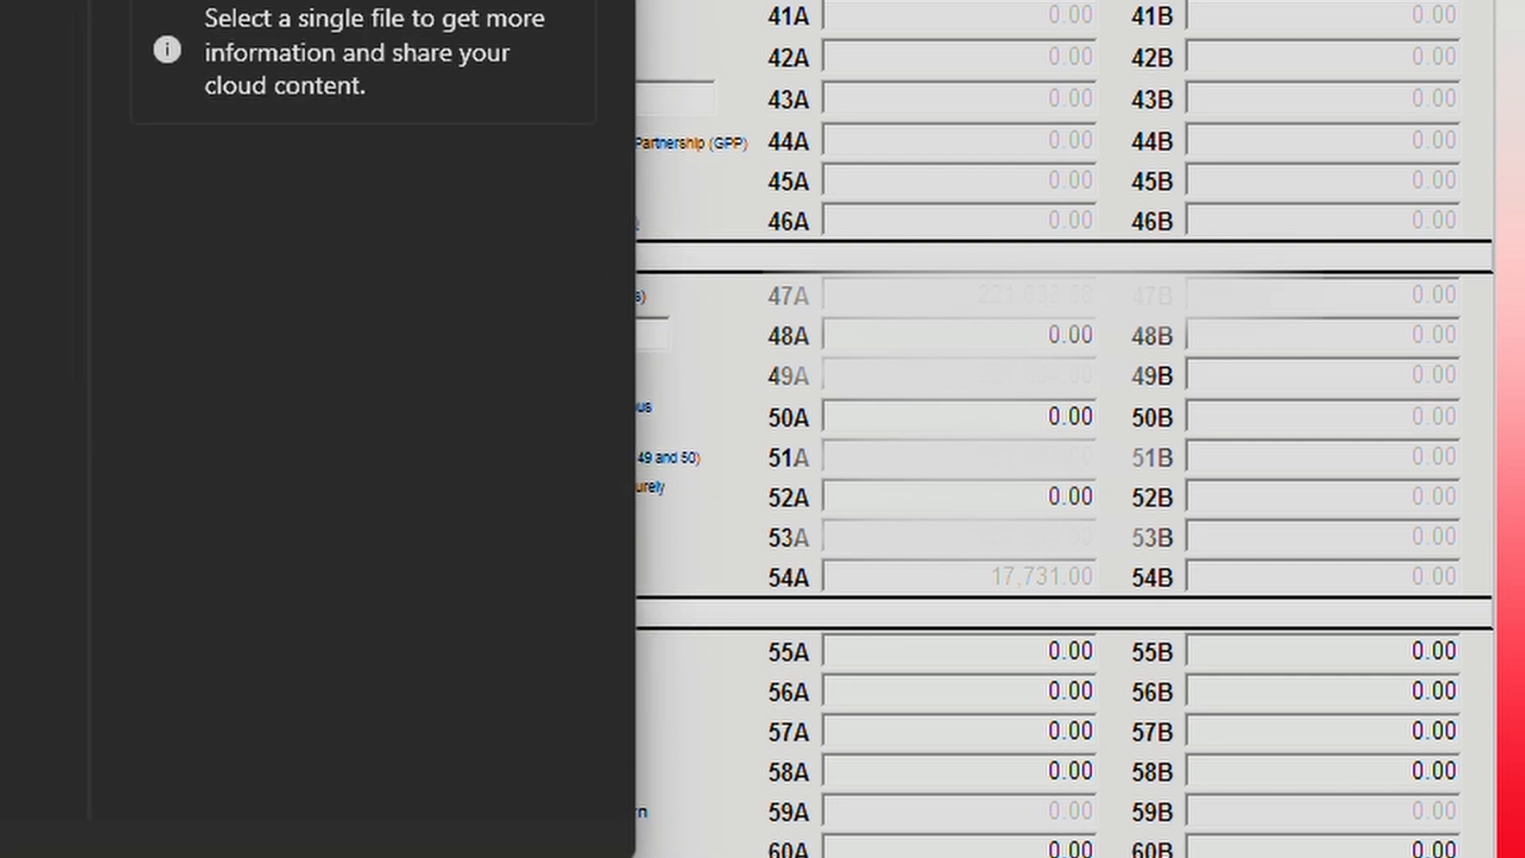
pyautogui.hotkey('alt', 'Tab')
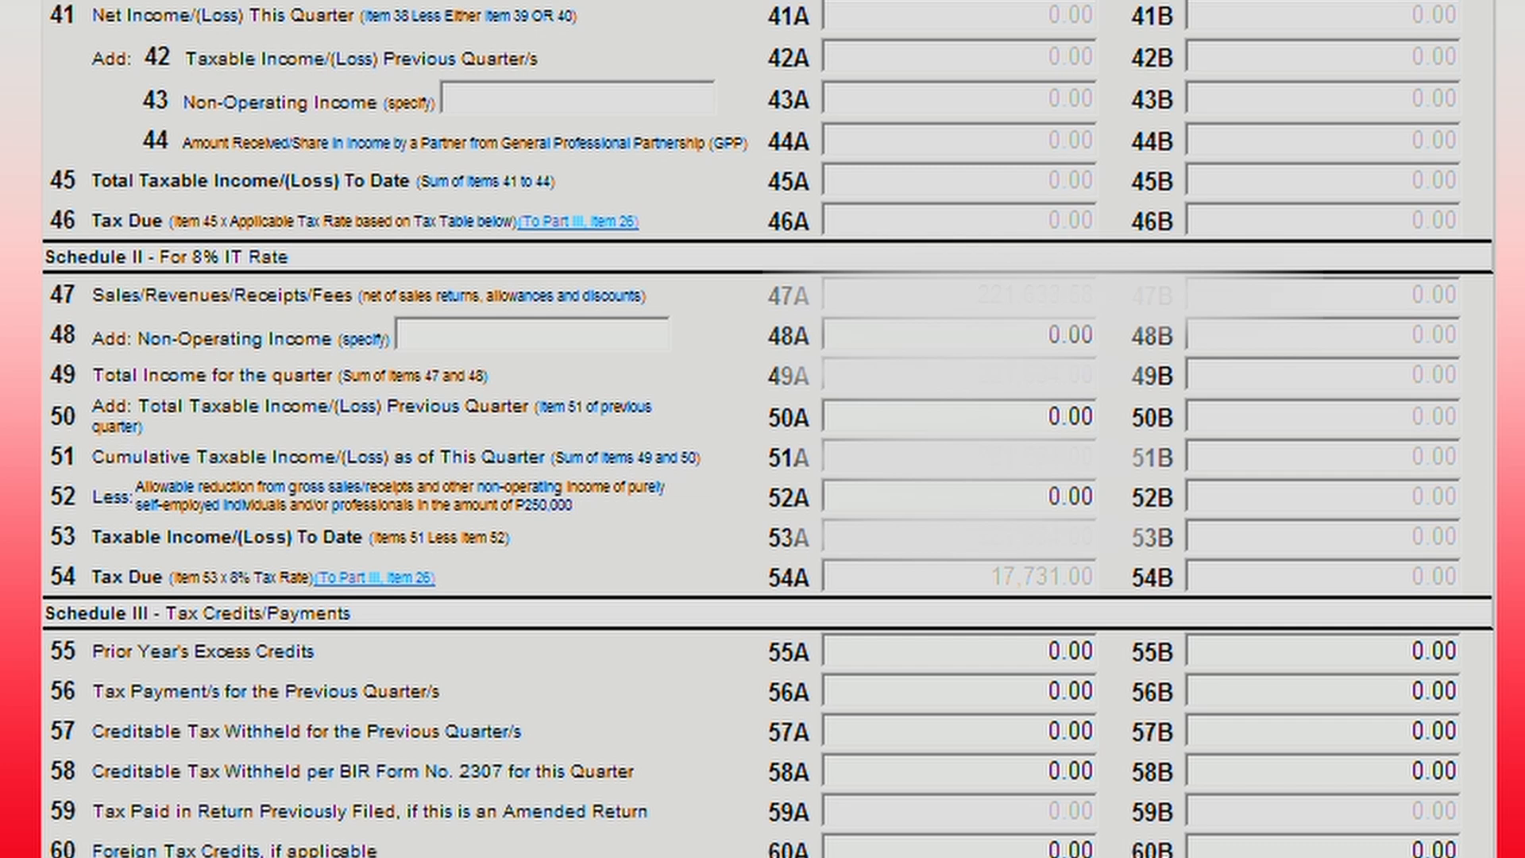
pyautogui.click(971, 425)
pyautogui.write('299272')
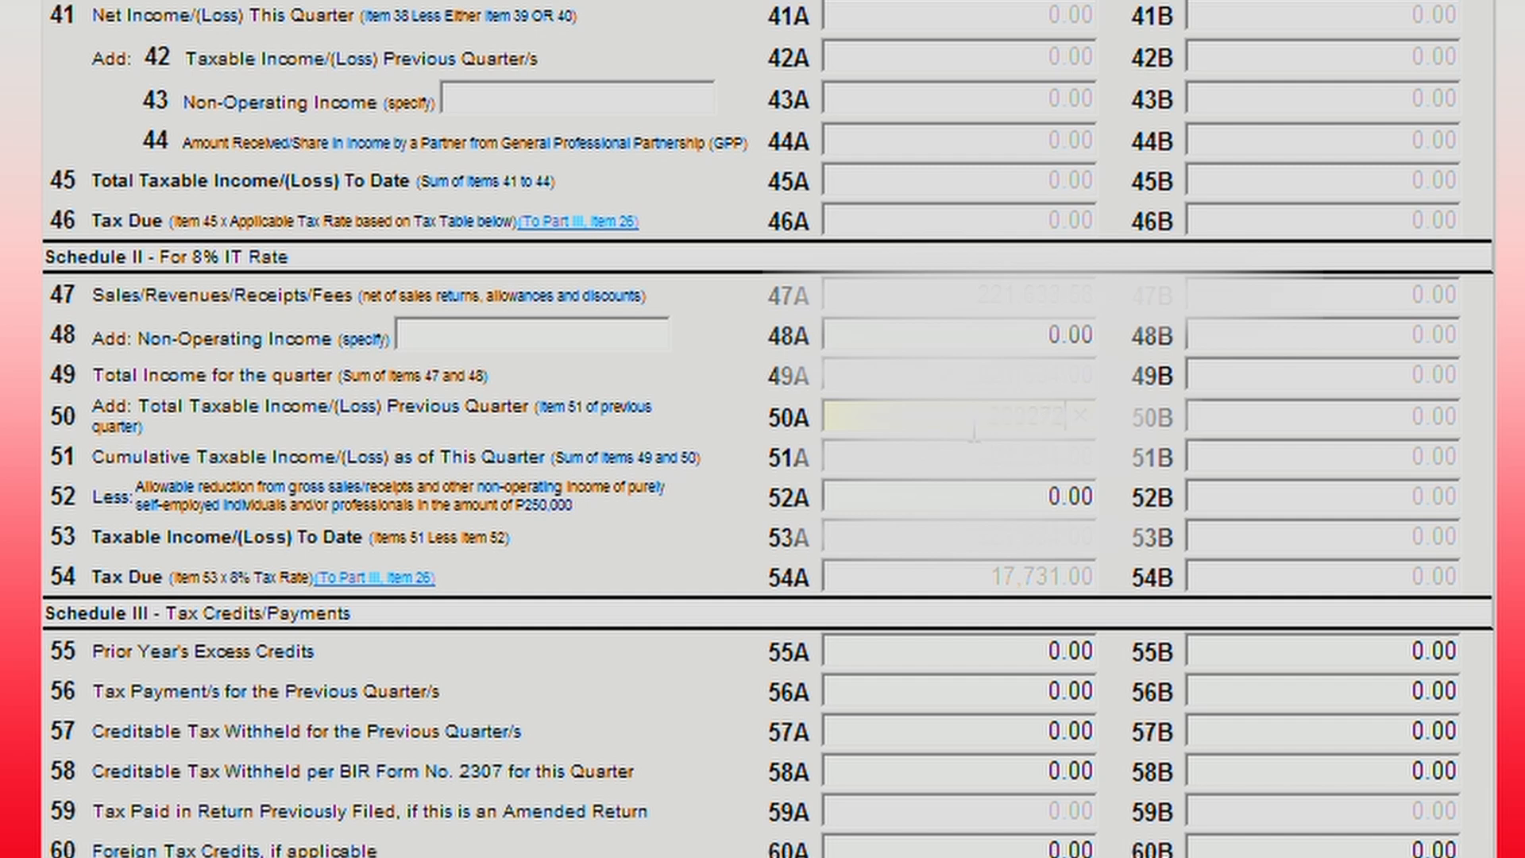
# Commit the previous-quarter income in 50A and enter a 250,000.00 reduction in 52A, giving 21,672.00 tax due.
pyautogui.click(1371, 418)
pyautogui.click(1074, 500)
pyautogui.write('2500')
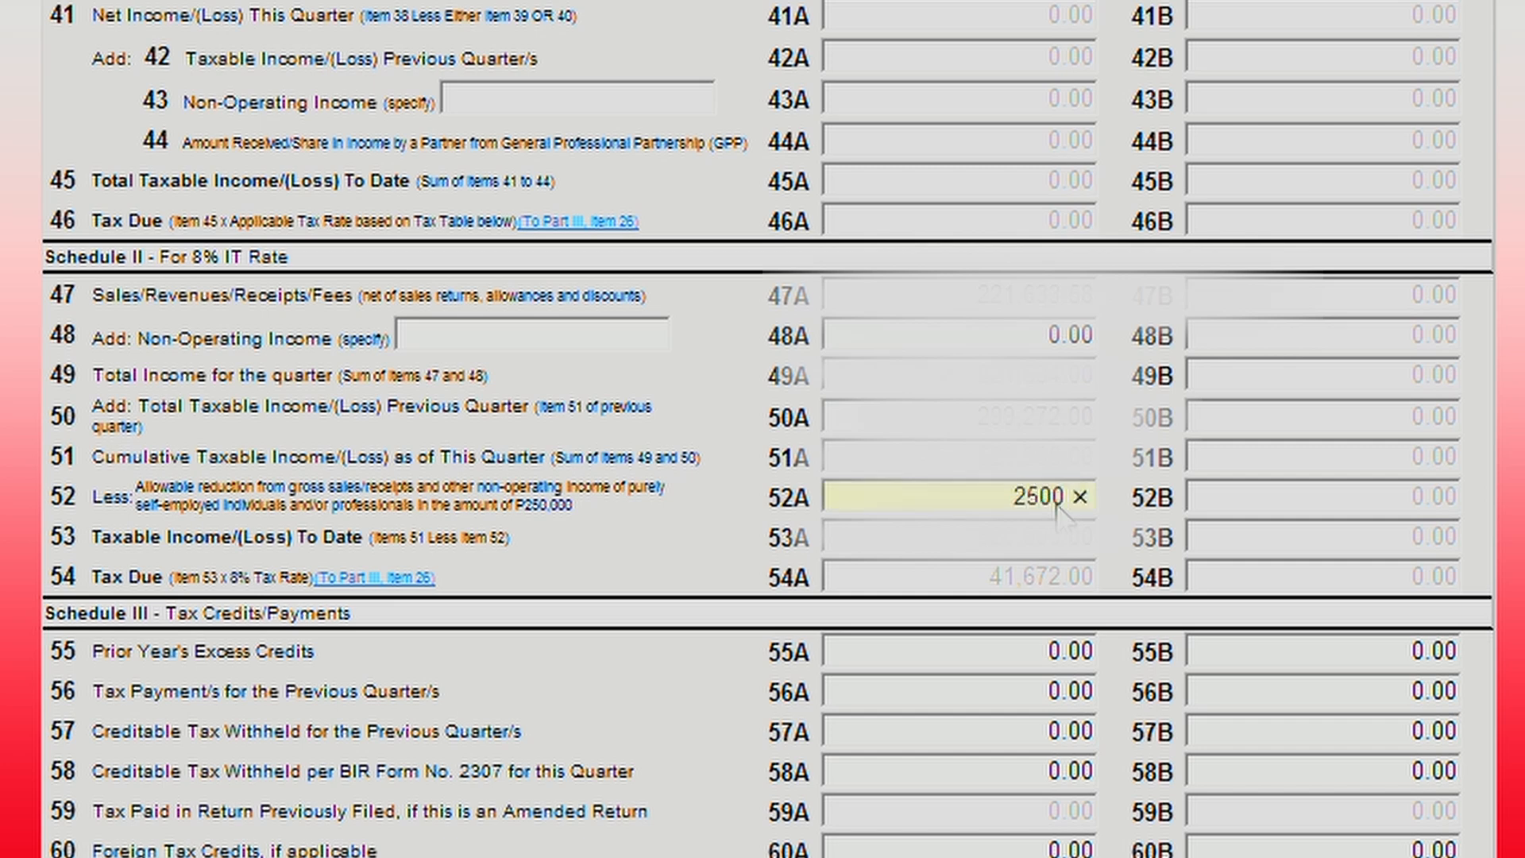
pyautogui.write('00')
pyautogui.click(1293, 411)
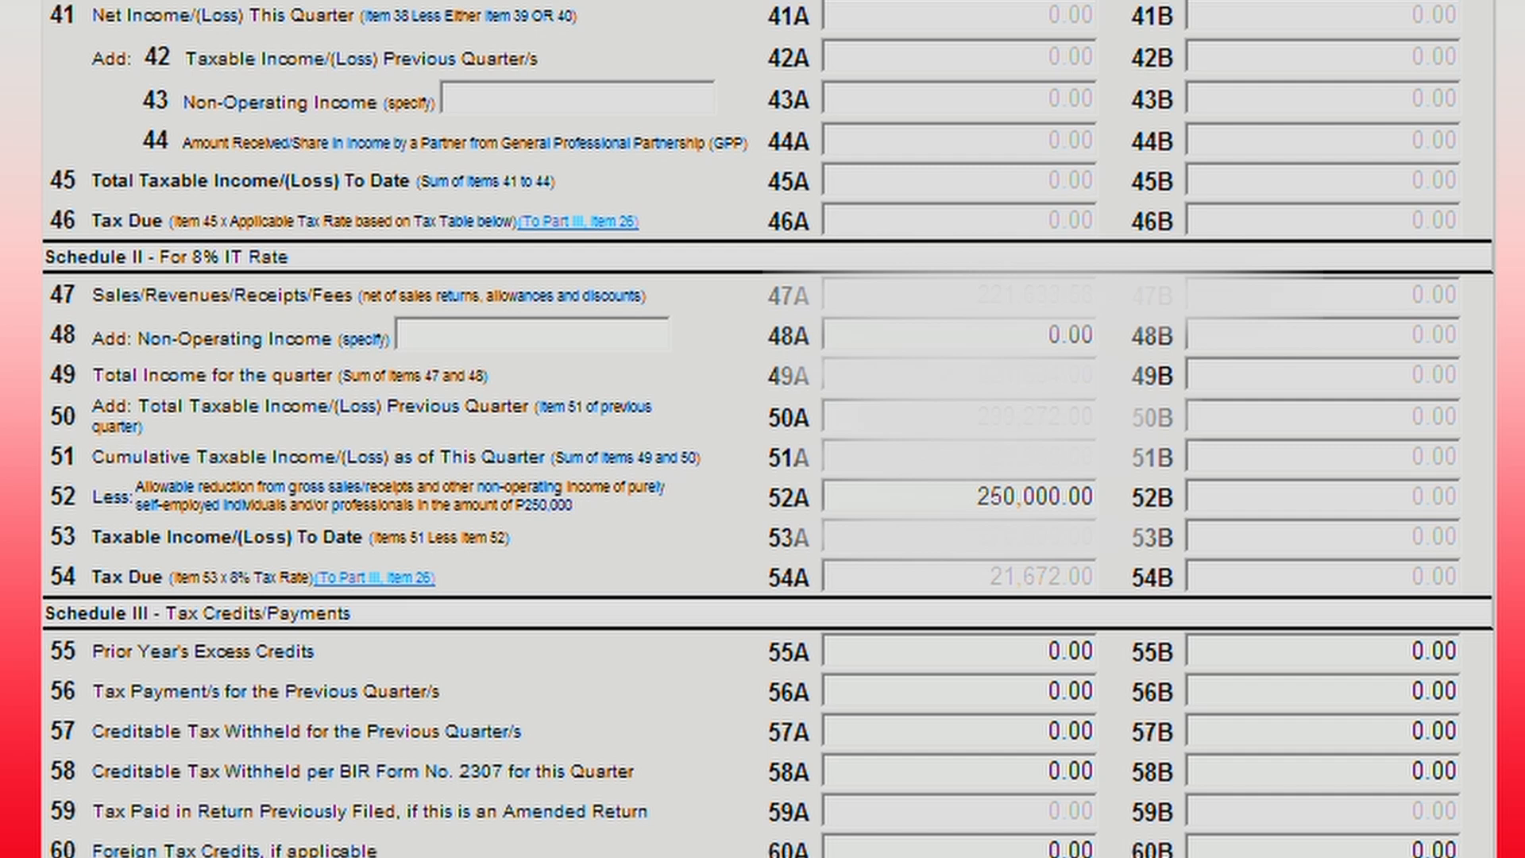
pyautogui.moveTo(991, 586); pyautogui.dragTo(1098, 592)
pyautogui.click(1269, 578)
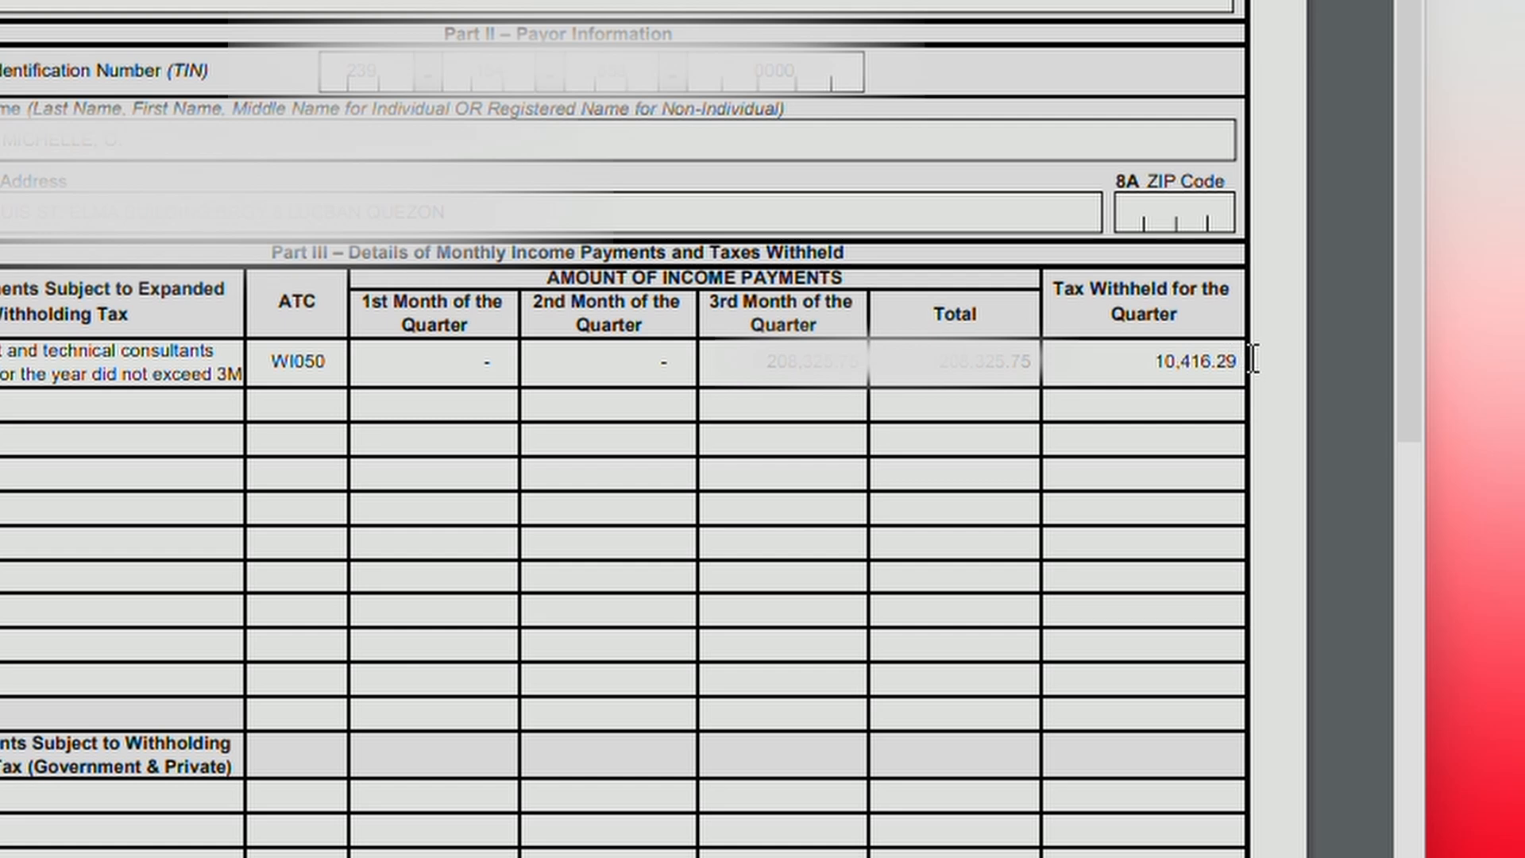
# Enter this quarter's 10,416.29 tax withheld from the Form 2307 into 58A.
pyautogui.moveTo(1252, 360); pyautogui.dragTo(1158, 361)
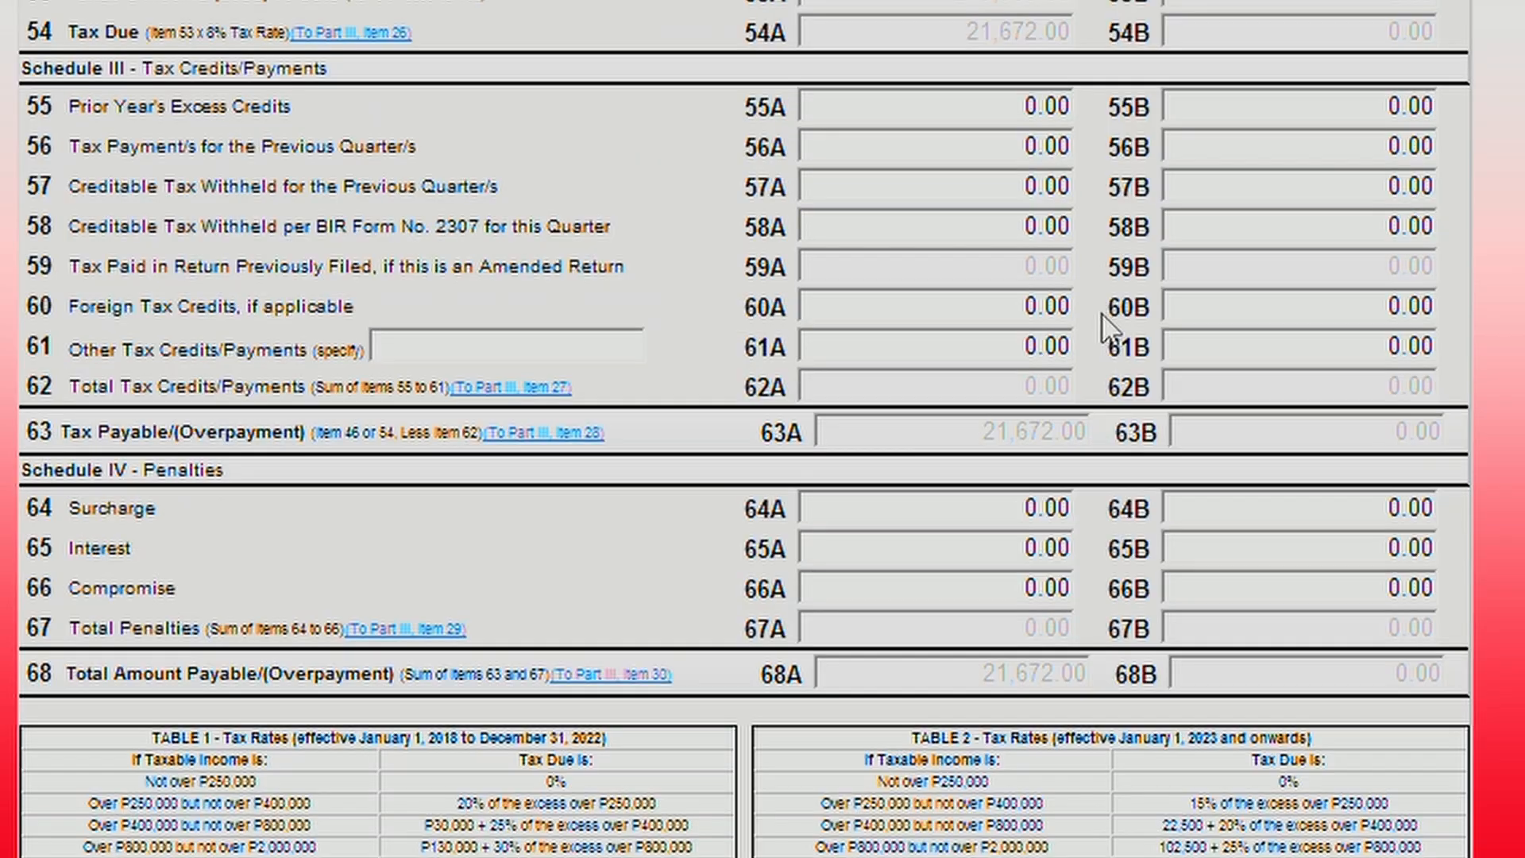
pyautogui.click(1041, 229)
pyautogui.moveTo(1017, 228); pyautogui.dragTo(985, 230)
pyautogui.write('29')
pyautogui.write('10416')
pyautogui.click(1382, 188)
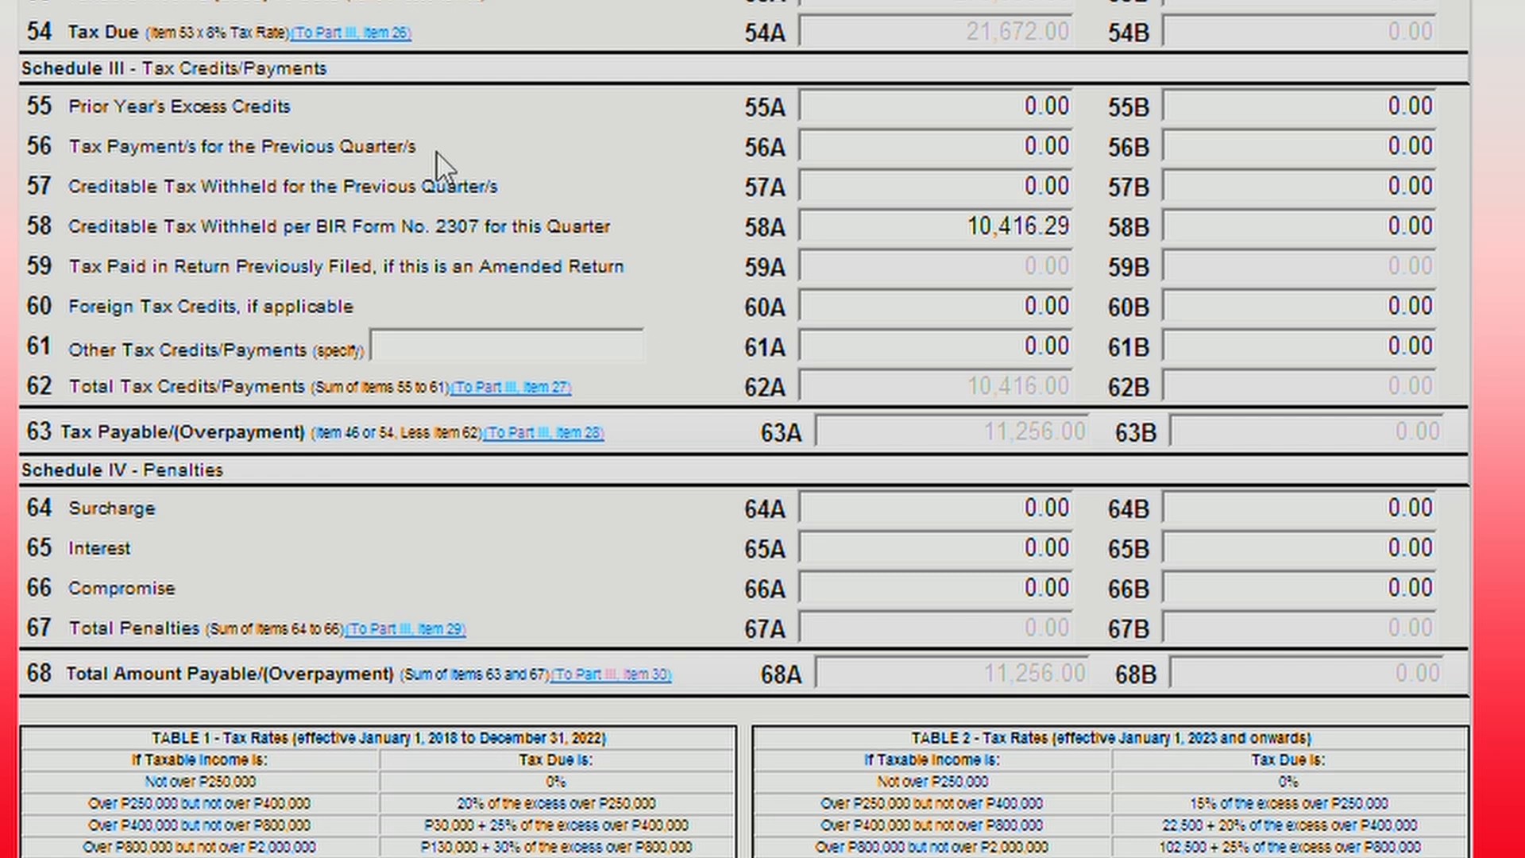
# Enter 11,616.44 previous-quarter tax withheld in 57A, leaving a -361.00 overpayment.
pyautogui.click(1021, 189)
pyautogui.click(1022, 189)
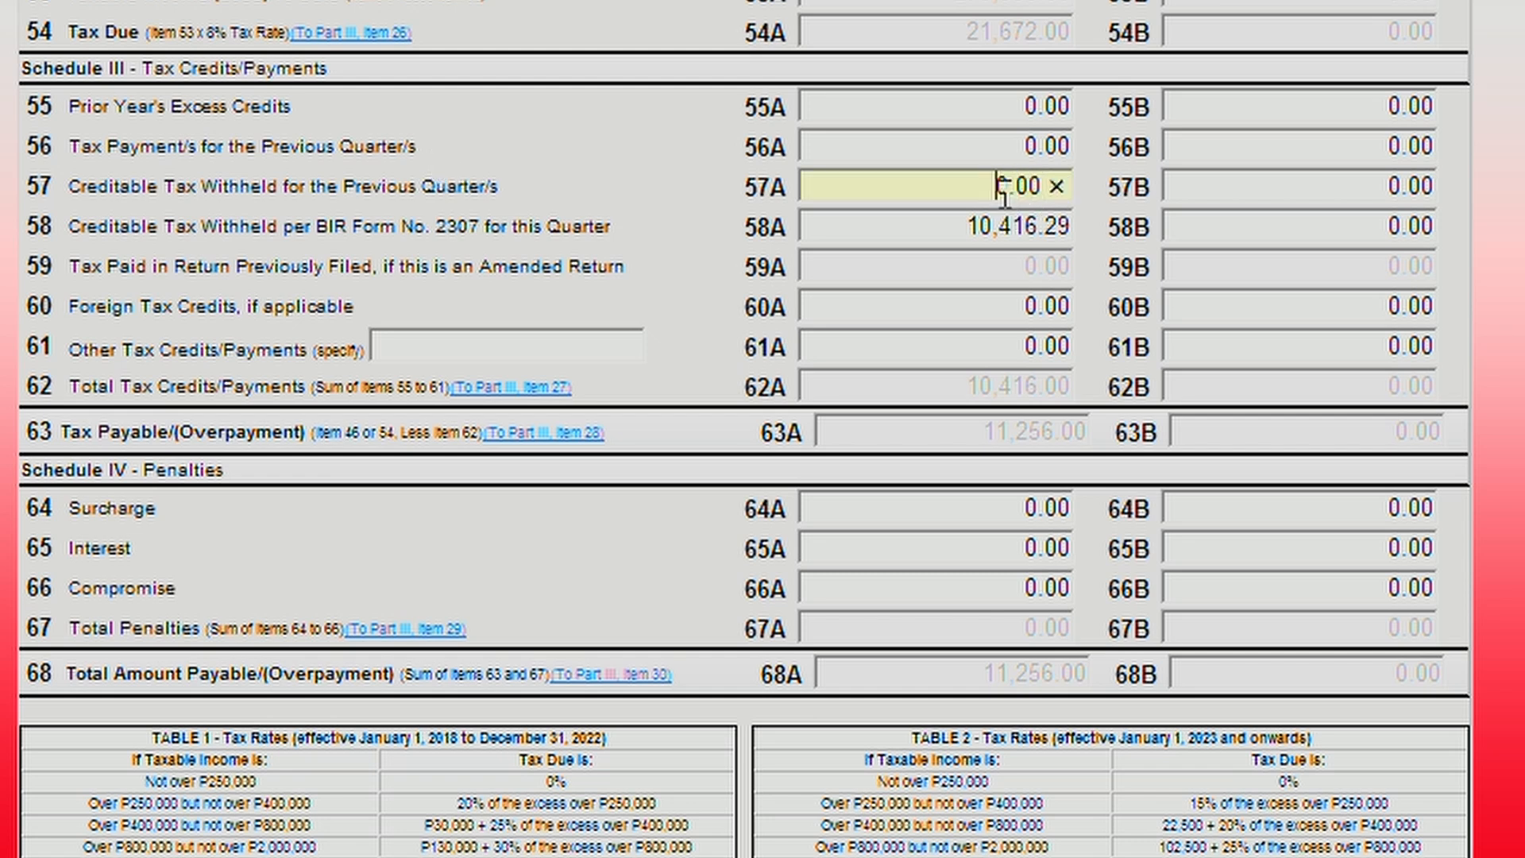
pyautogui.moveTo(1008, 193); pyautogui.dragTo(971, 193)
pyautogui.write('1')
pyautogui.write('1,61')
pyautogui.write('6.')
pyautogui.write('44')
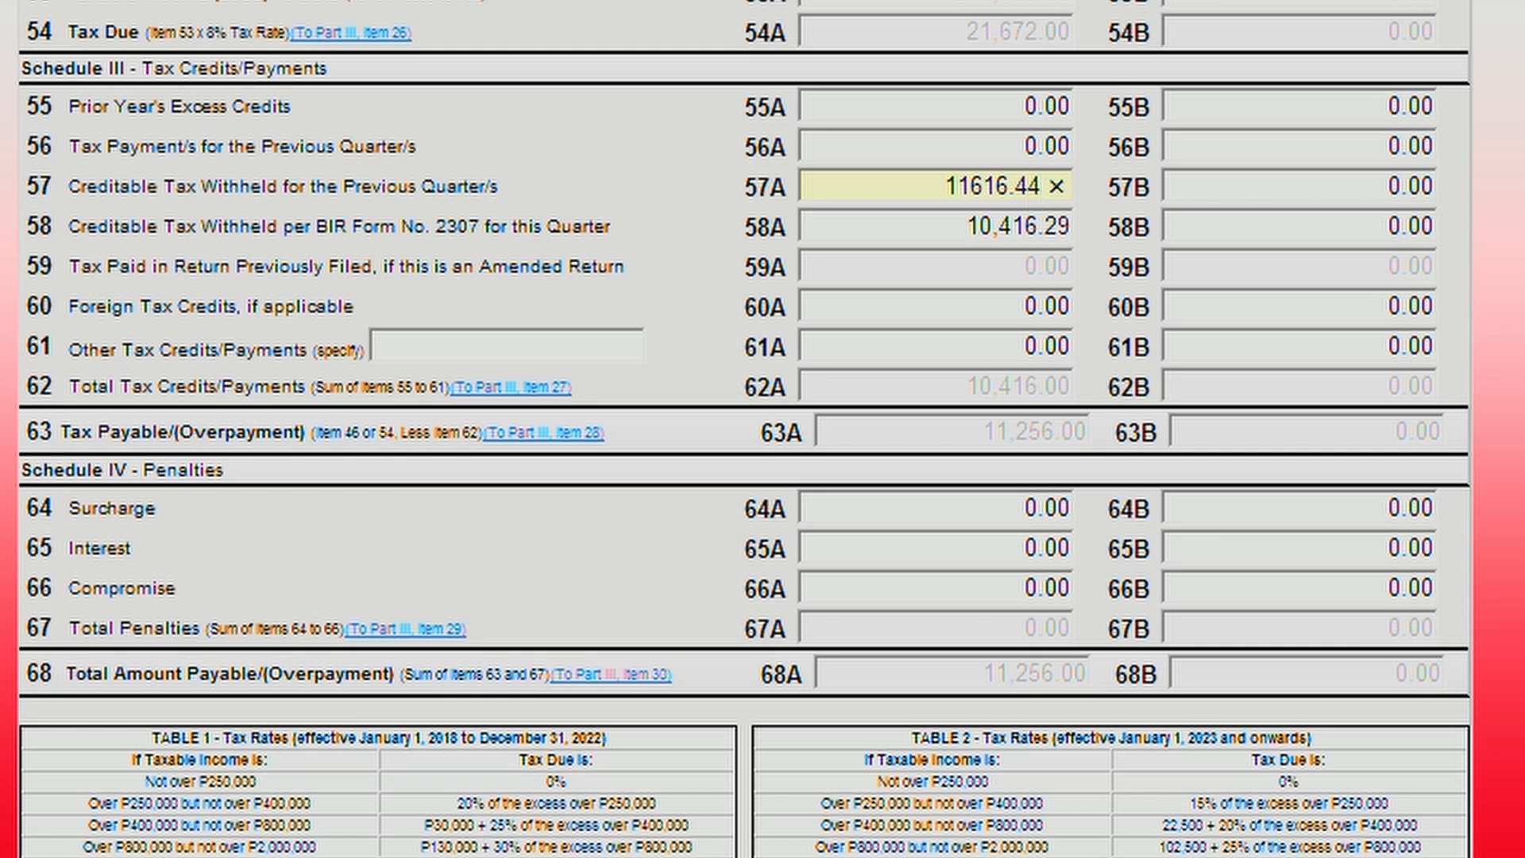
pyautogui.press('Return')
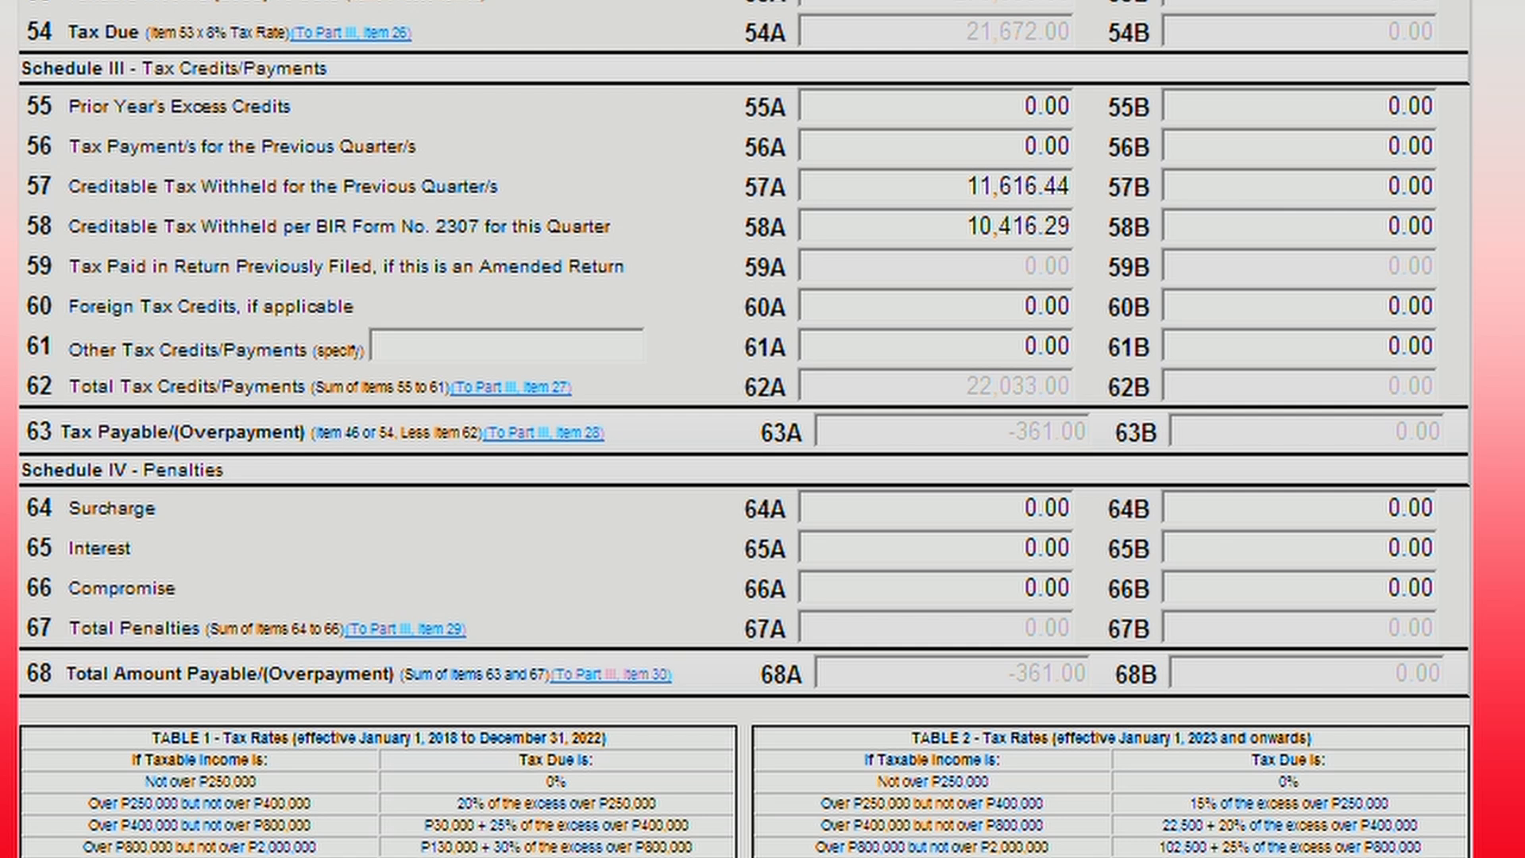
pyautogui.click(971, 147)
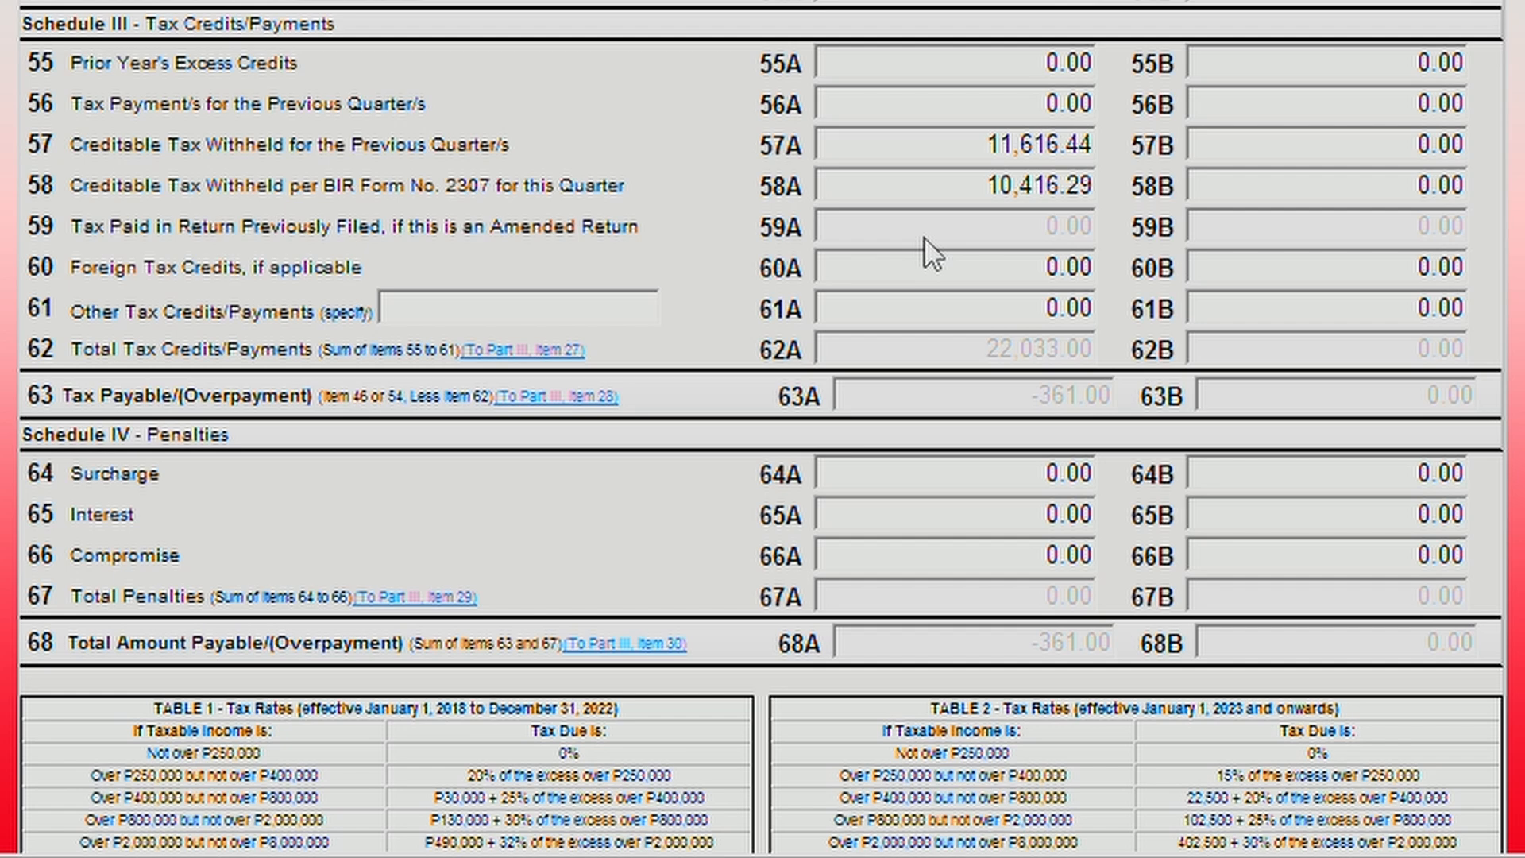
pyautogui.scroll(-3, 923, 237)
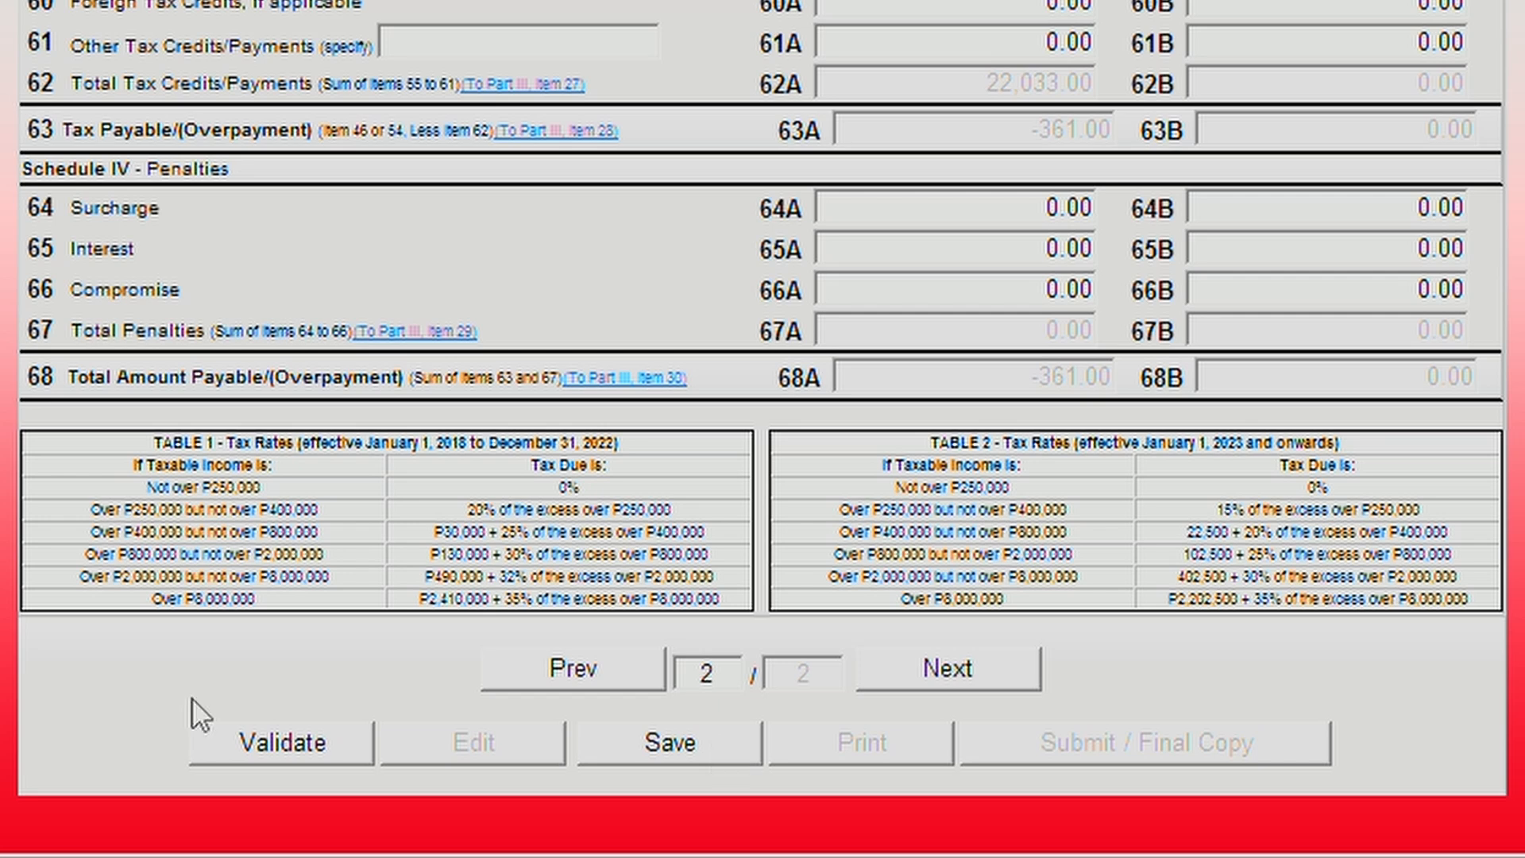
# Validate and save the completed 1701Q, then open its print view.
pyautogui.click(236, 744)
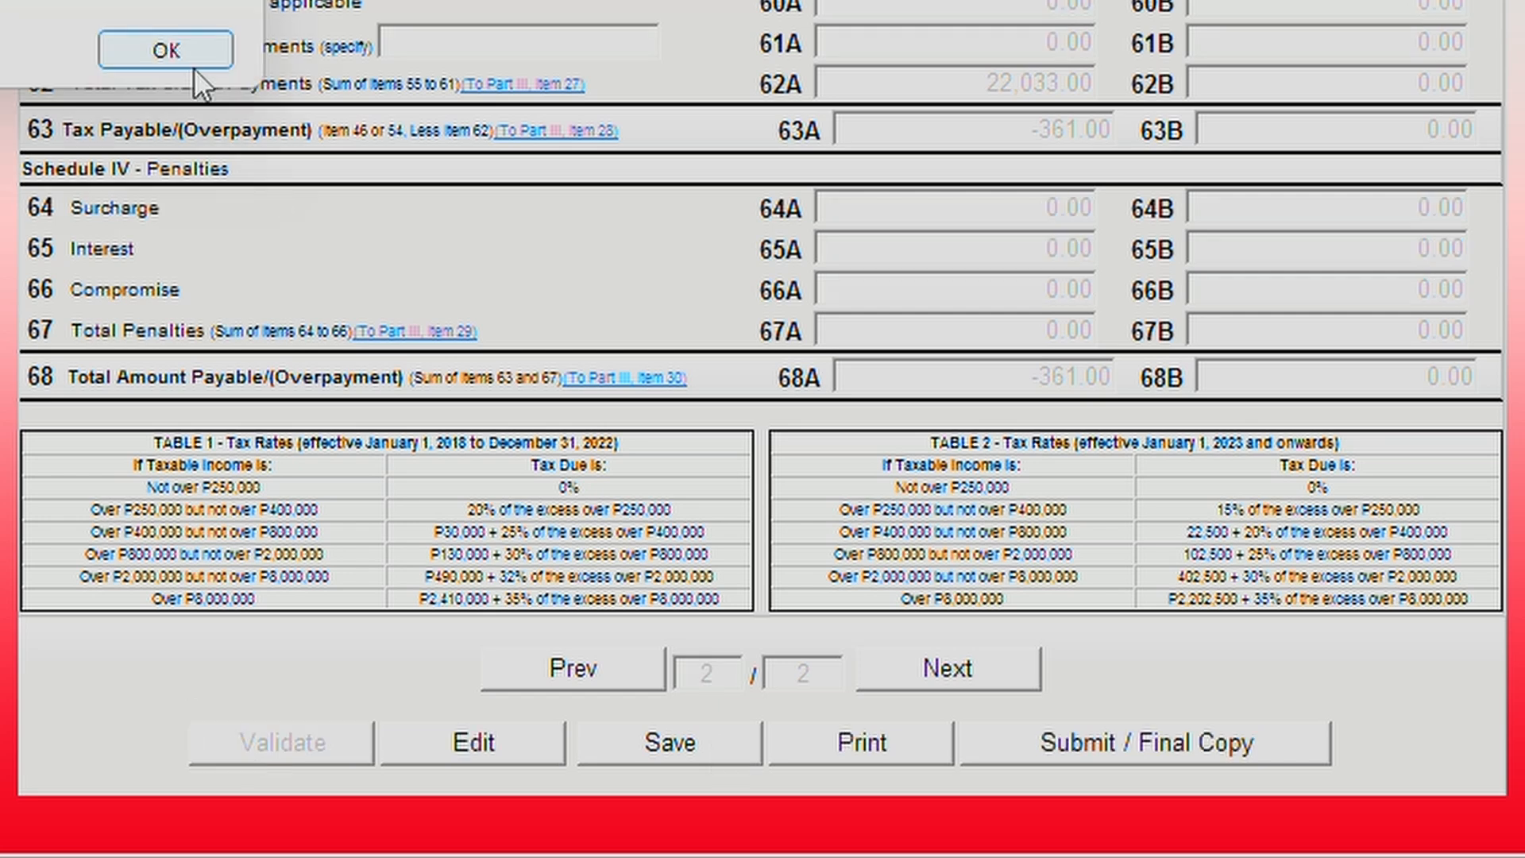
pyautogui.click(189, 62)
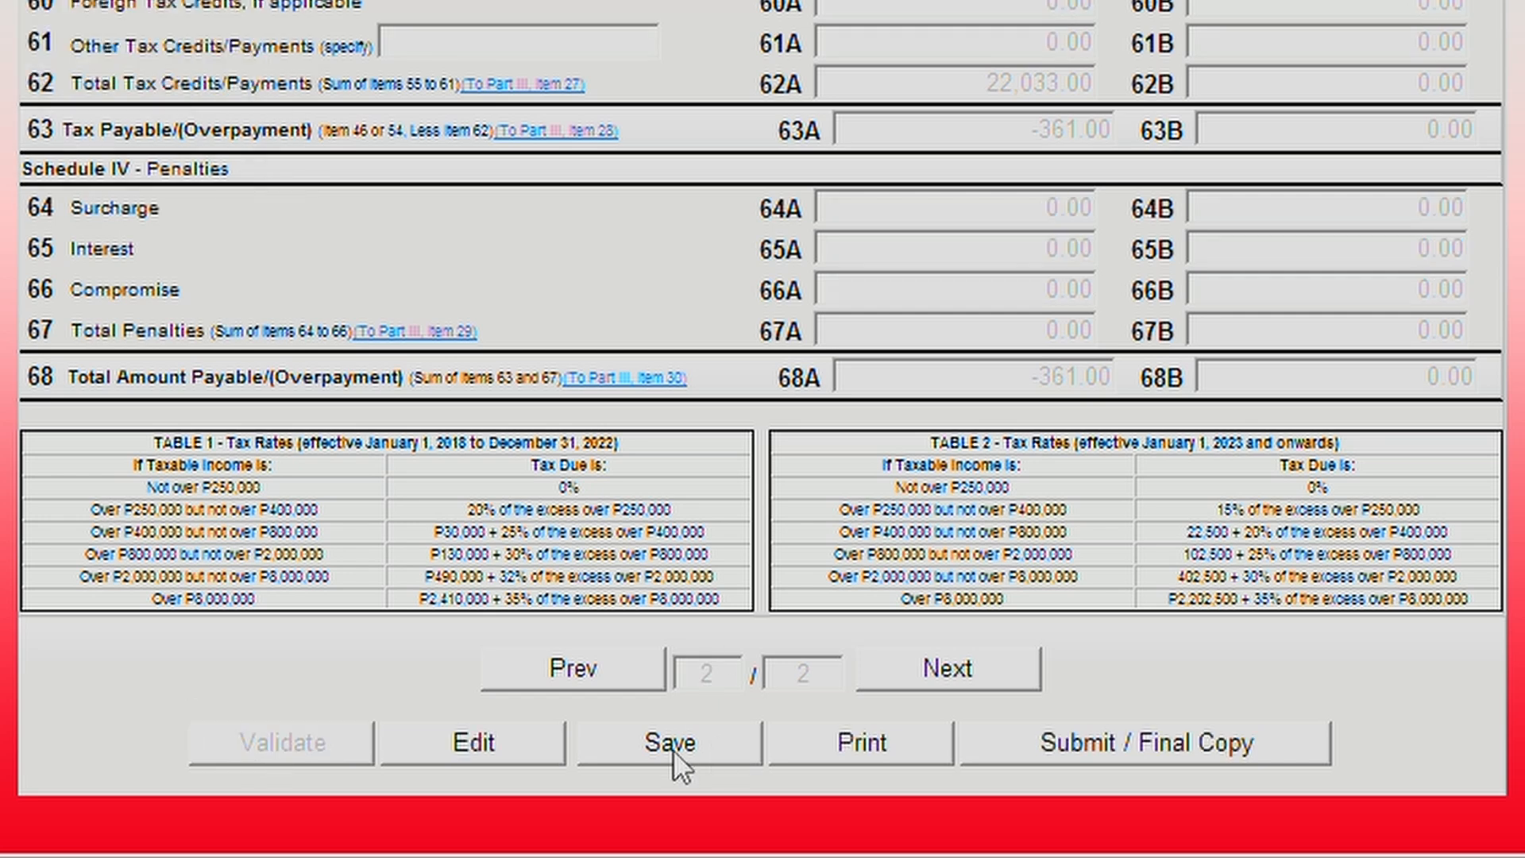
pyautogui.click(672, 745)
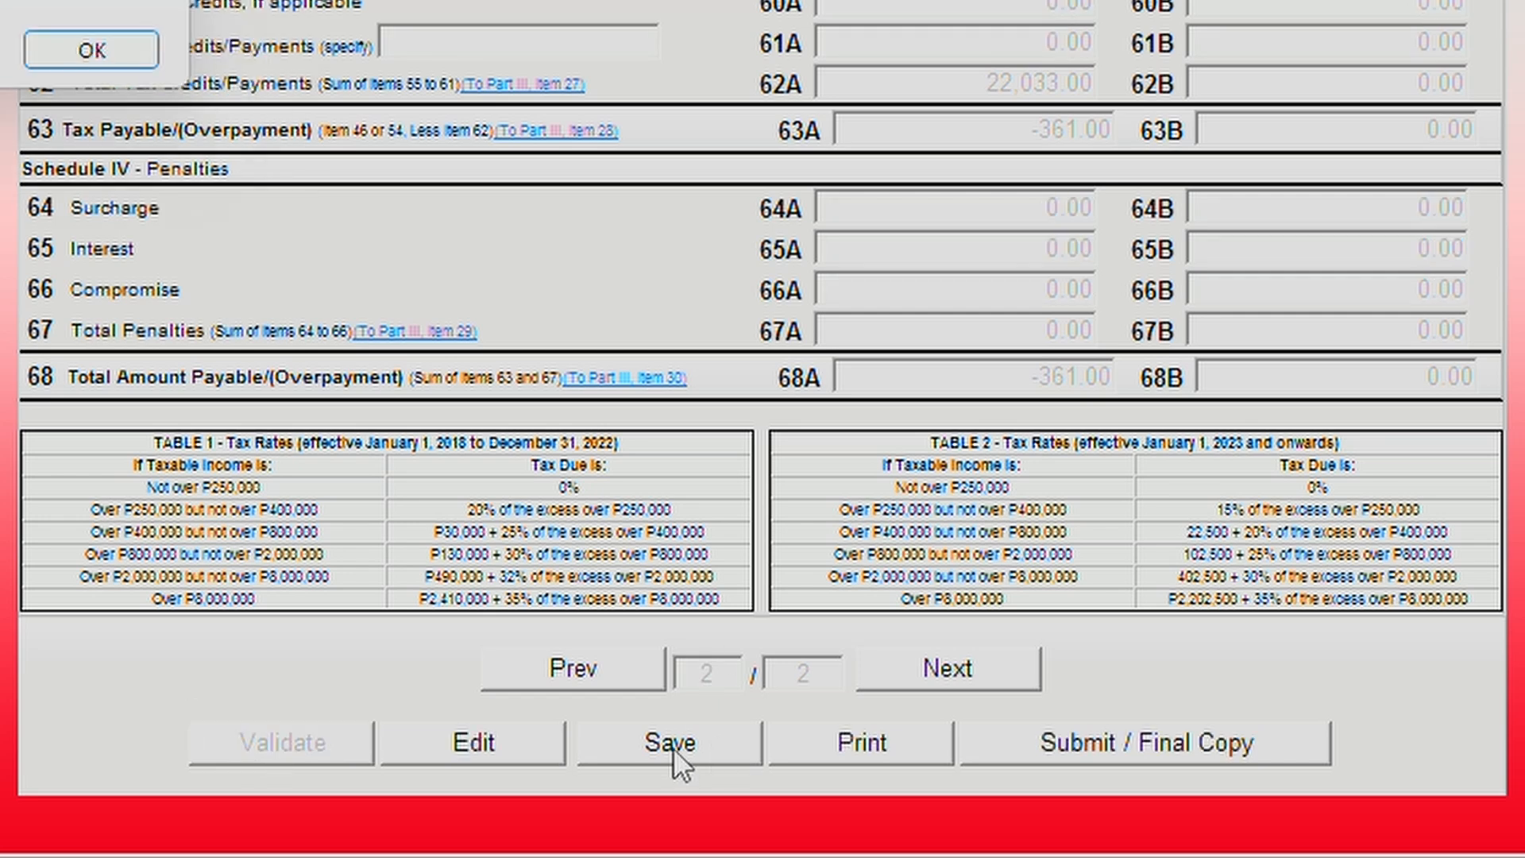
pyautogui.click(131, 65)
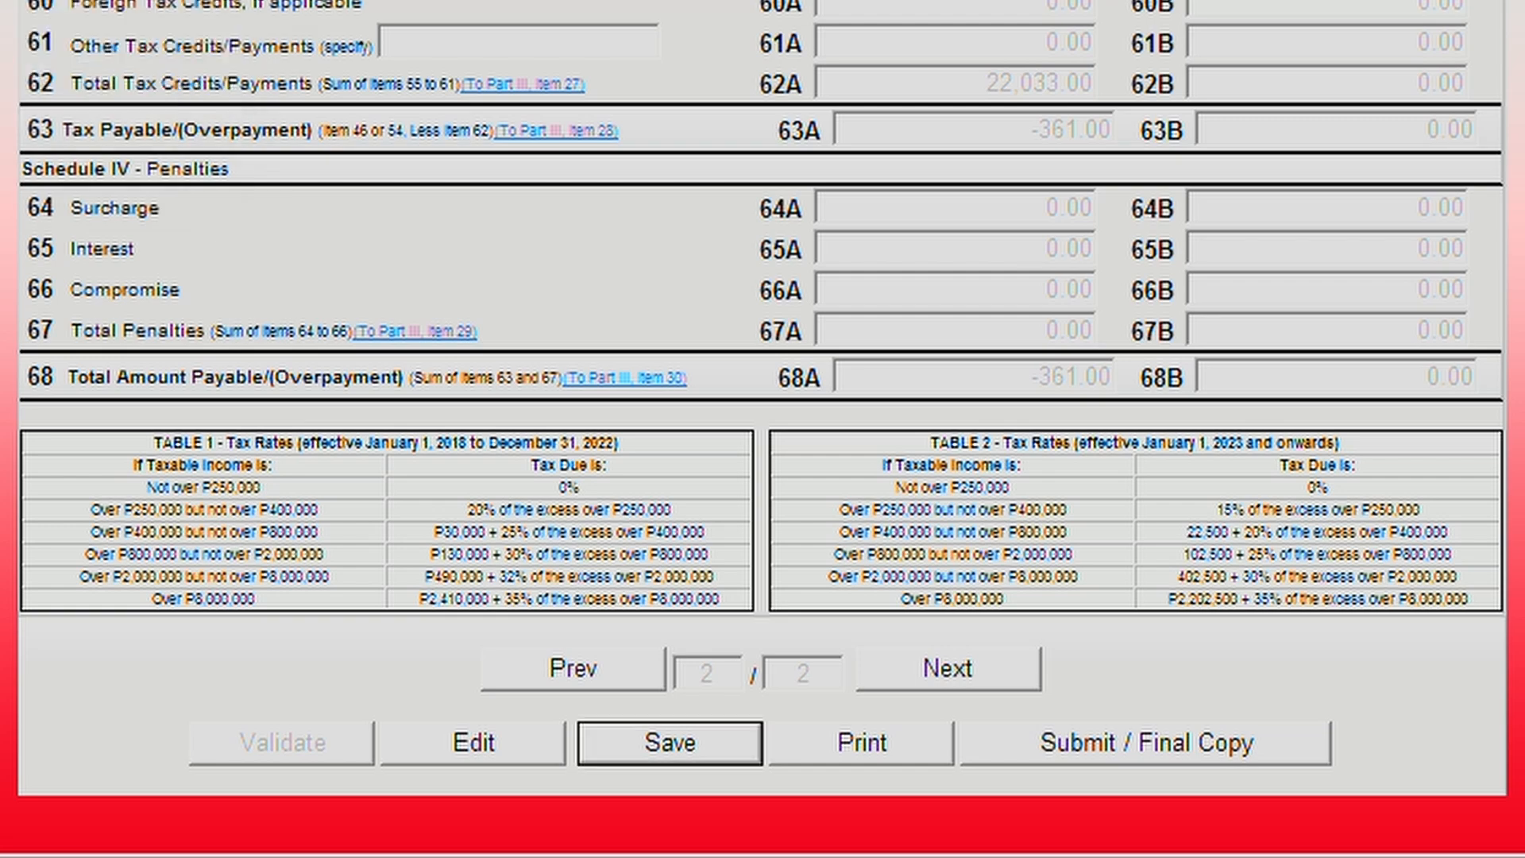
pyautogui.click(907, 756)
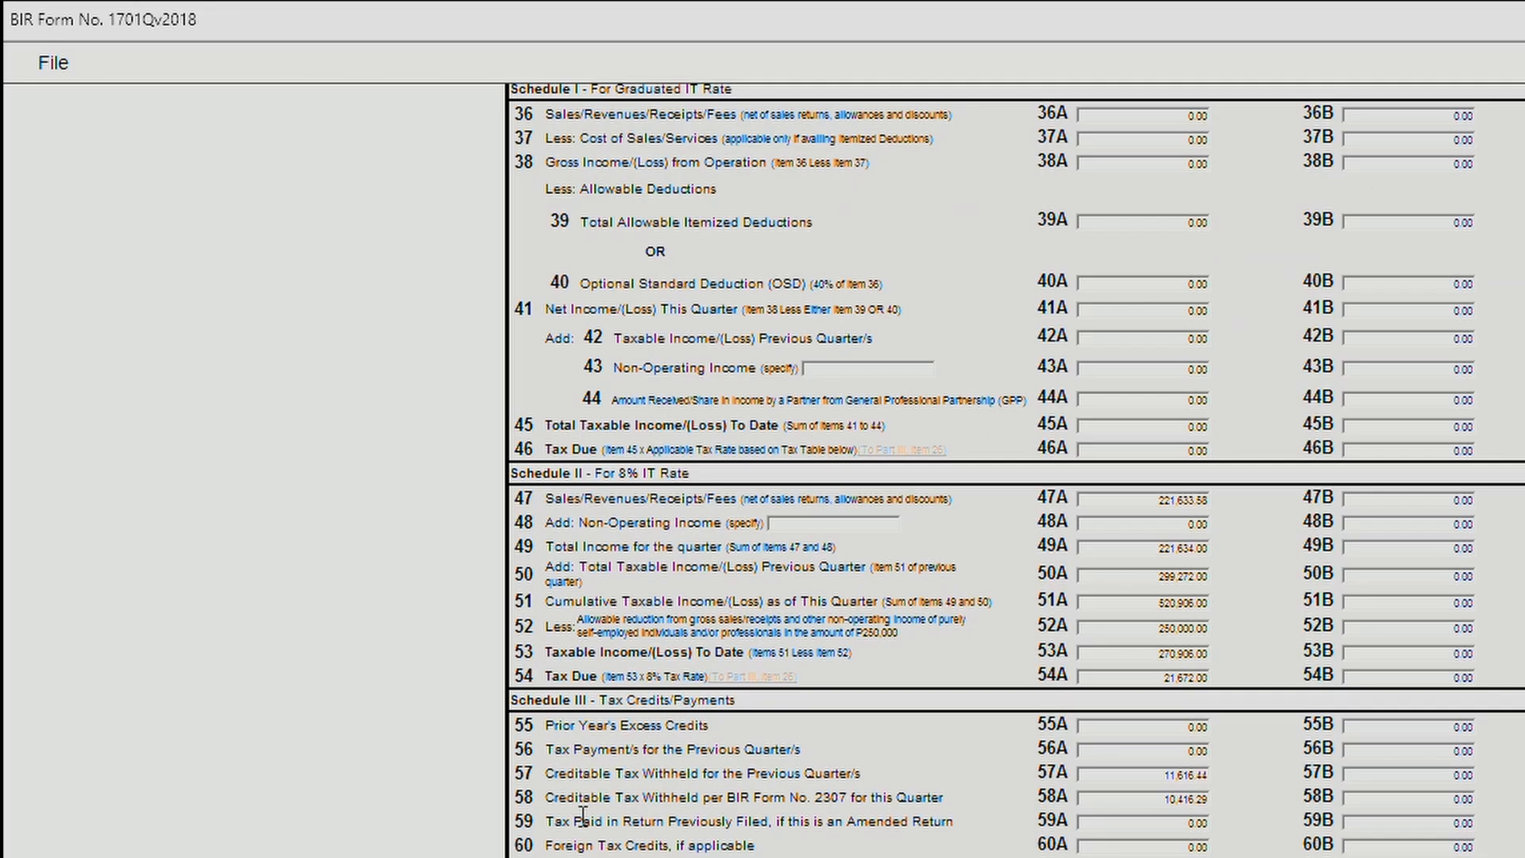
# Start printing the 1701Q to Microsoft Print to PDF in portrait orientation.
pyautogui.click(53, 63)
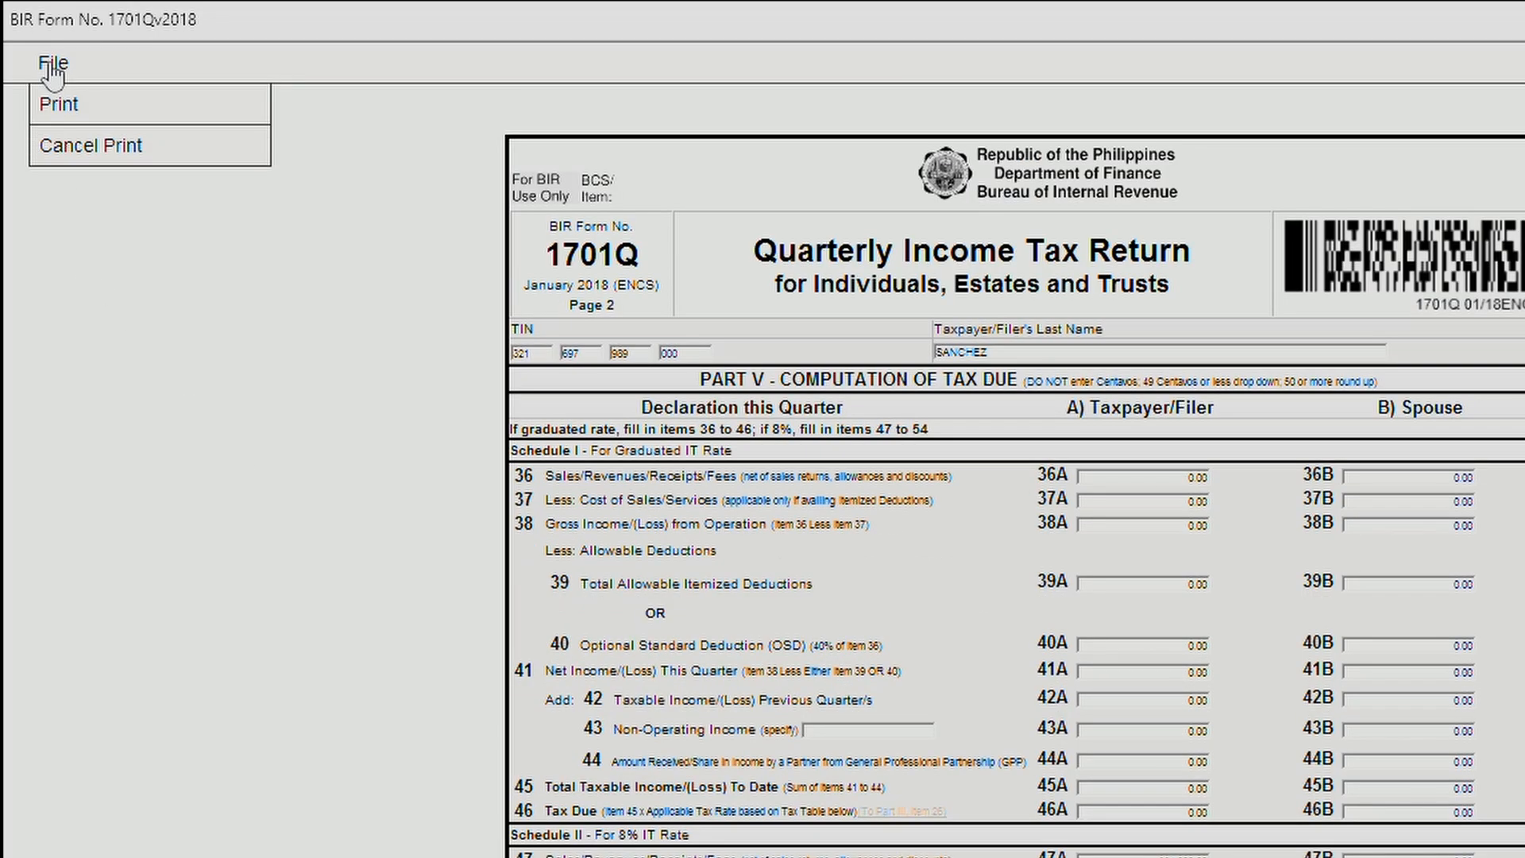
pyautogui.click(94, 113)
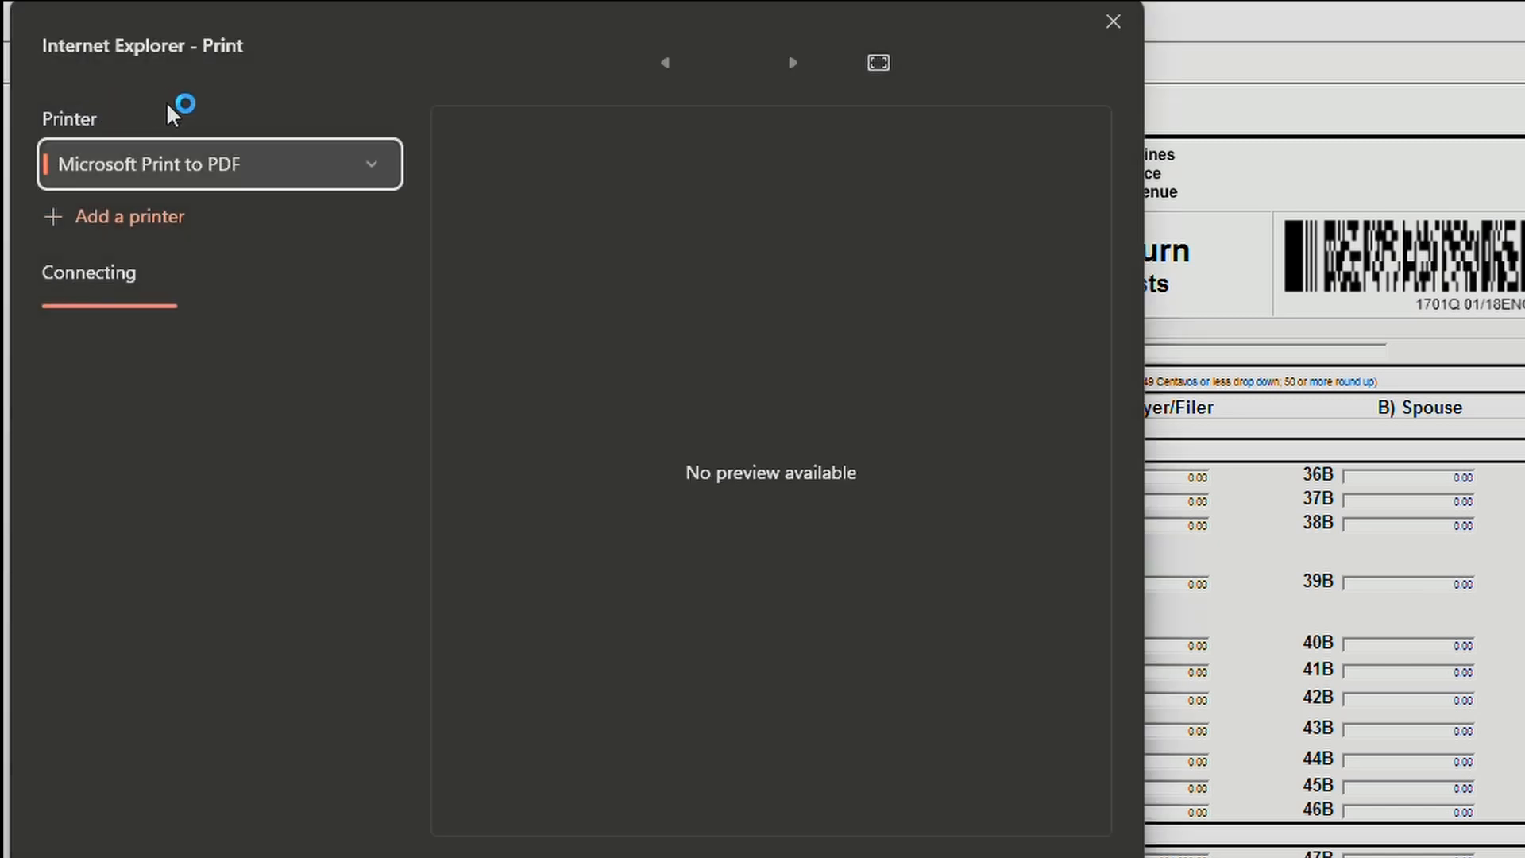
pyautogui.click(260, 329)
pyautogui.click(107, 415)
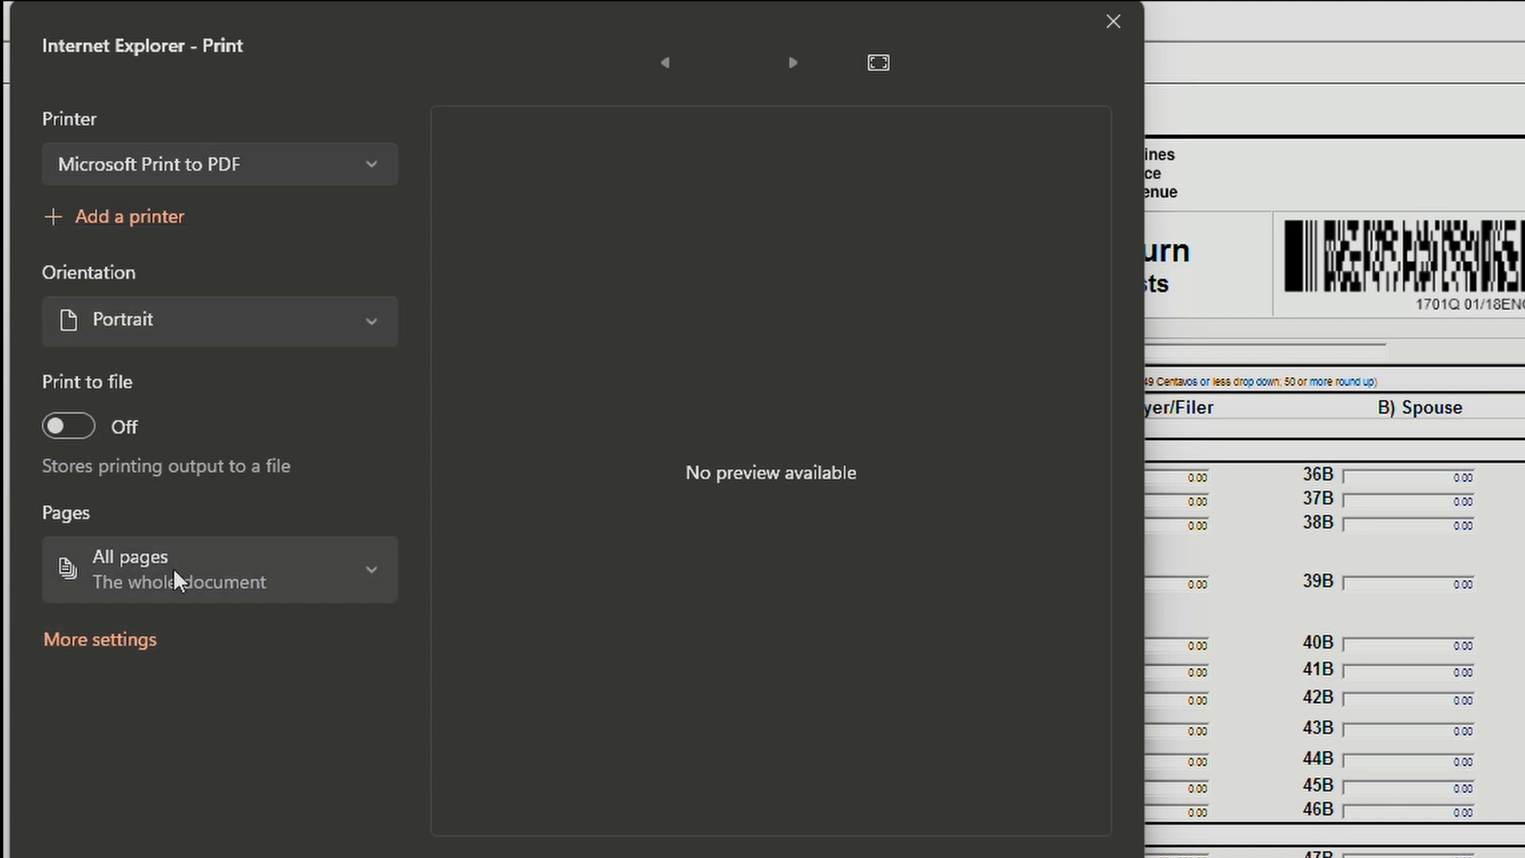
# Set the paper size to Legal in the advanced printer preferences and print page 2.
pyautogui.click(140, 645)
pyautogui.click(325, 164)
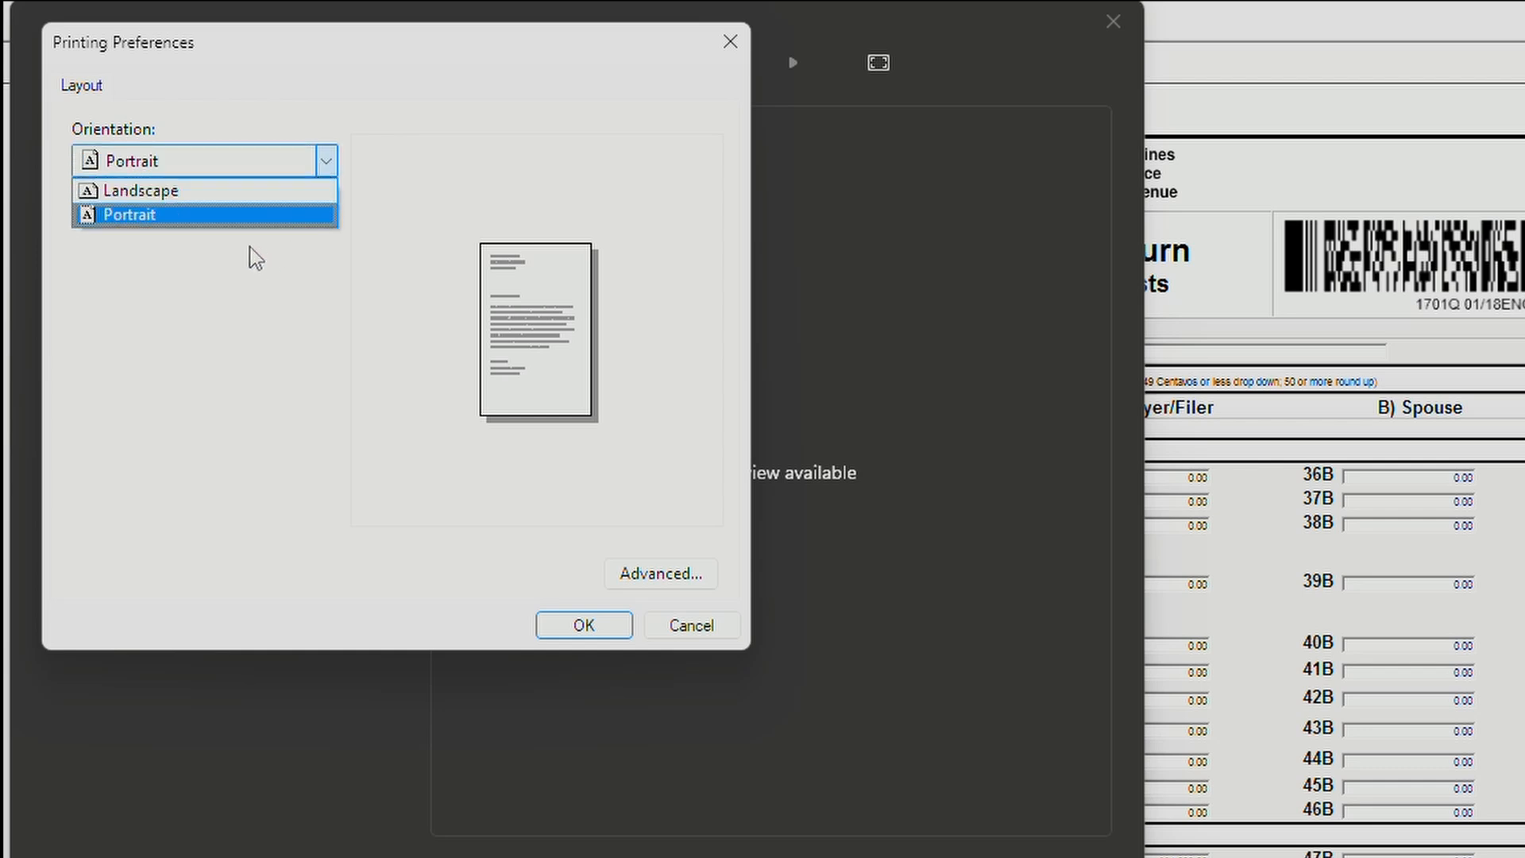
pyautogui.click(697, 568)
pyautogui.click(697, 569)
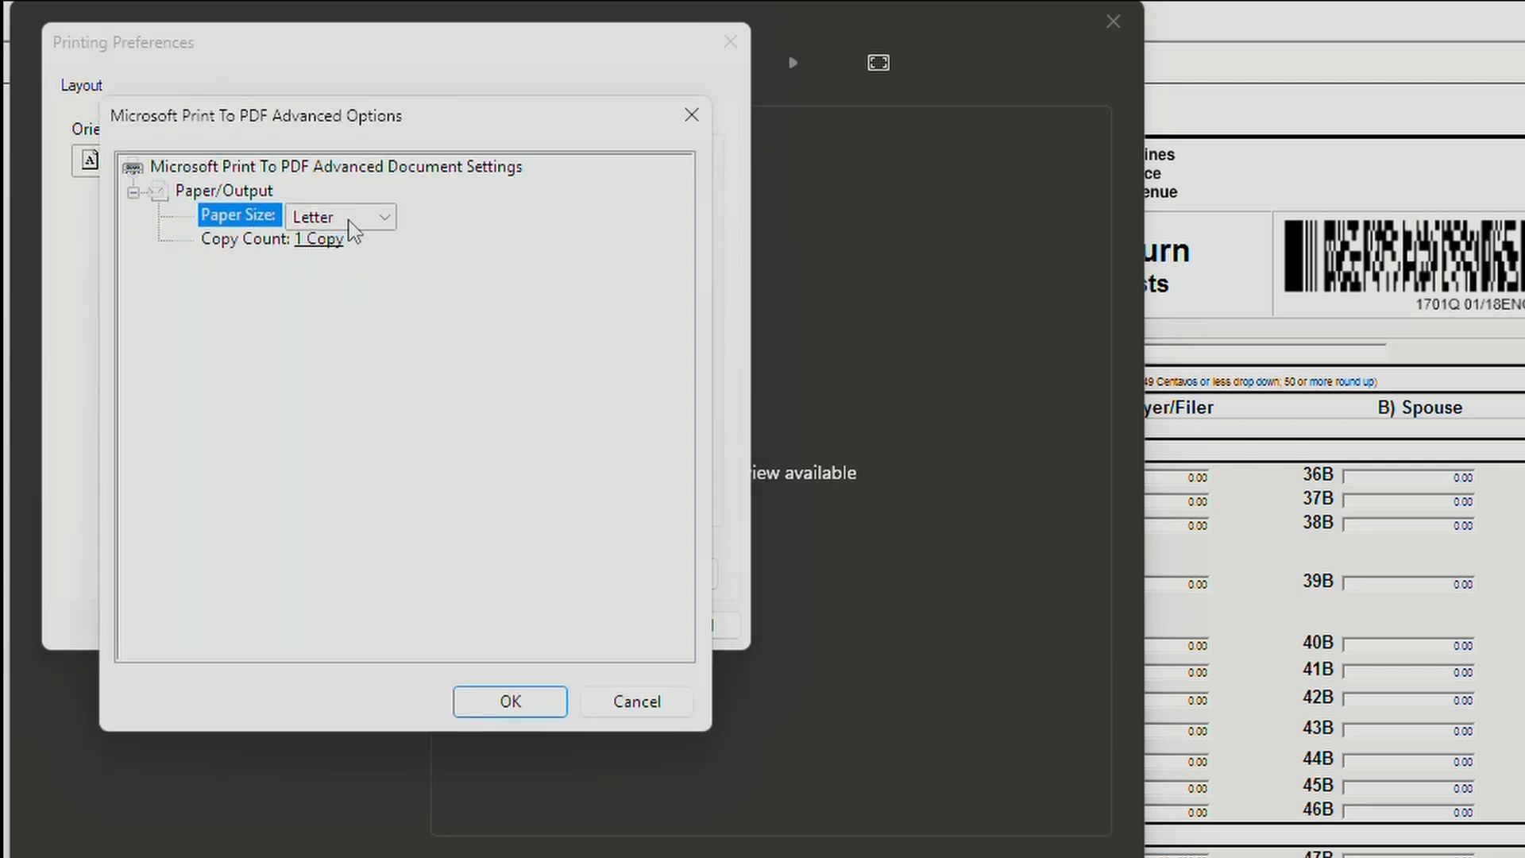
pyautogui.click(350, 219)
pyautogui.click(337, 380)
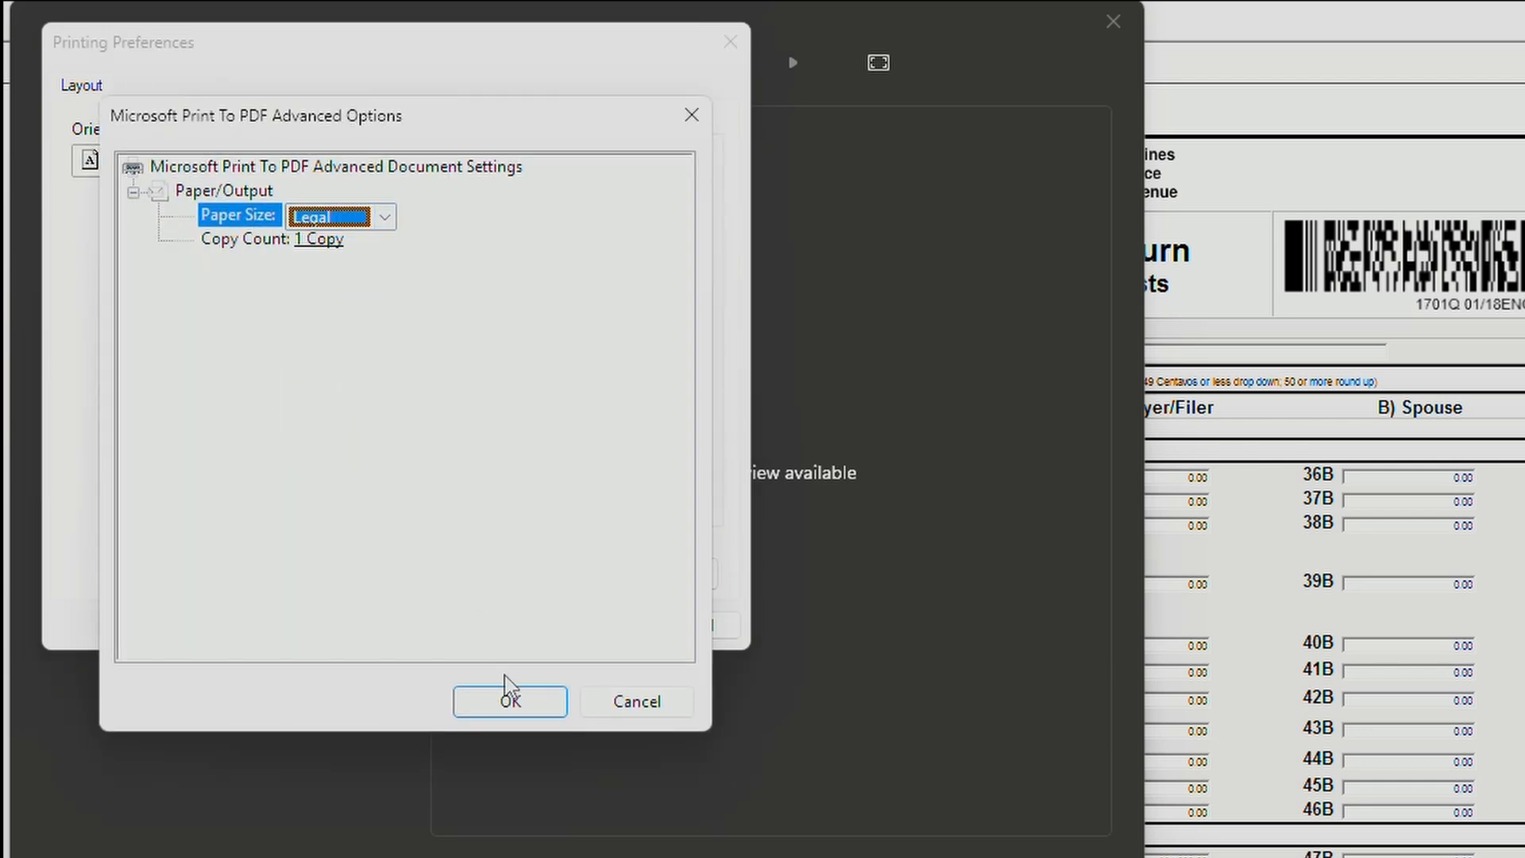
pyautogui.click(508, 699)
pyautogui.click(582, 623)
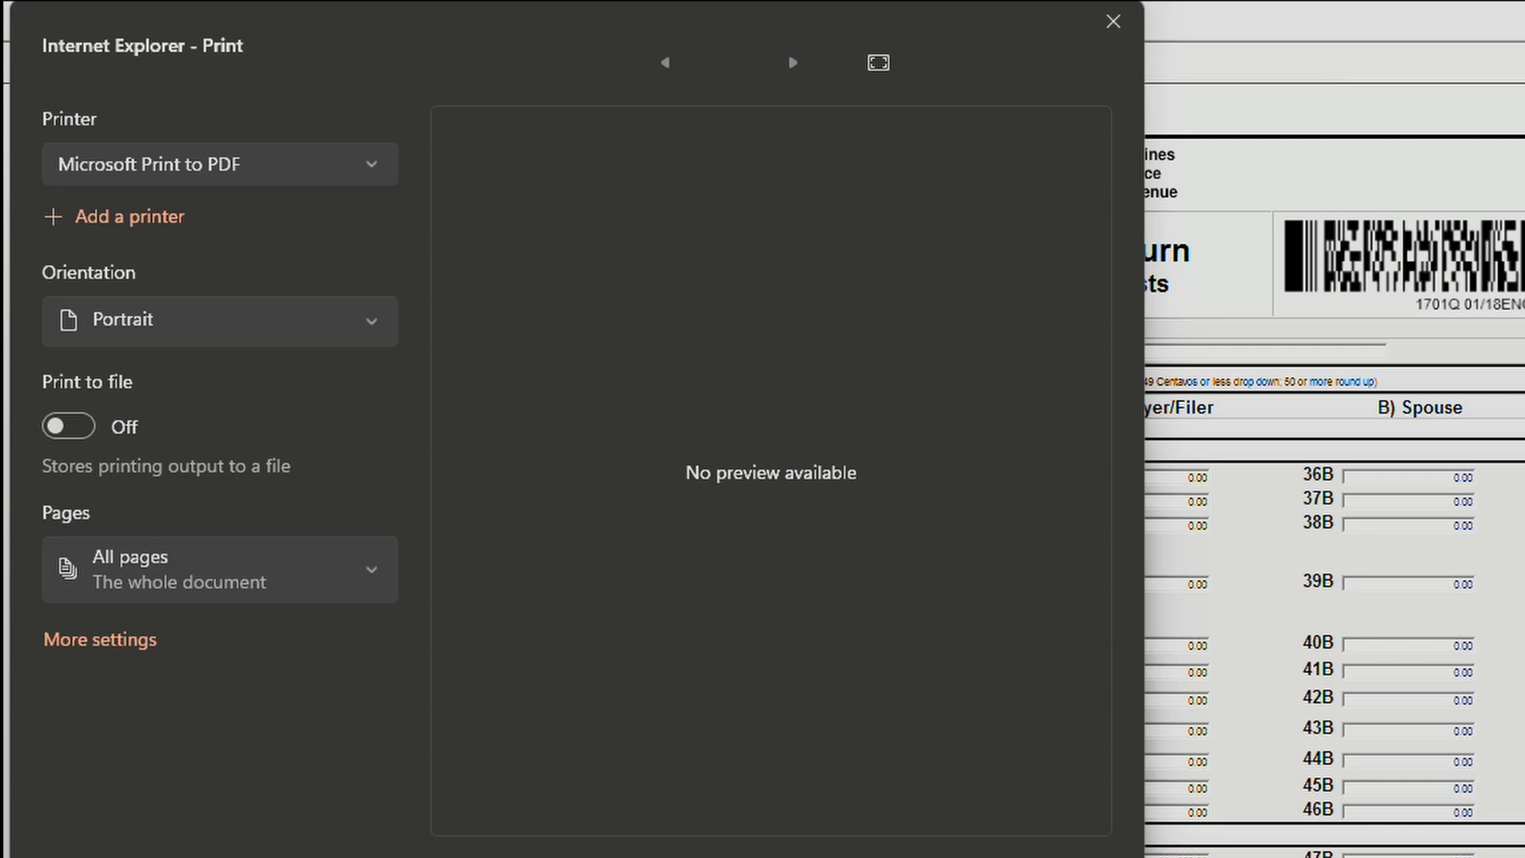
pyautogui.press('Return')
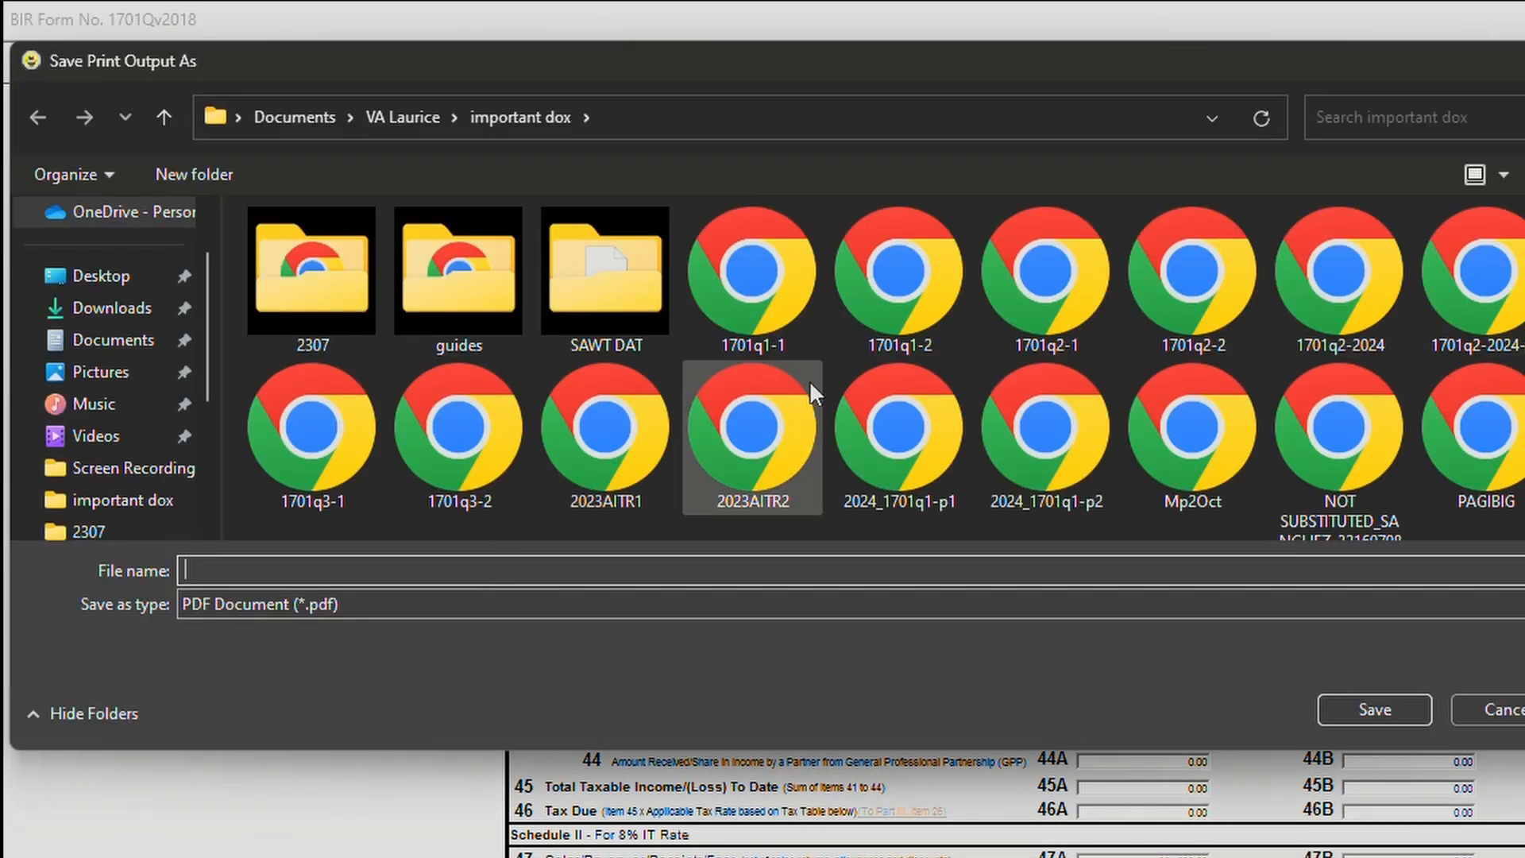
# Save the page 2 PDF as 2024-1701q3-2 in the important dox folder.
pyautogui.click(776, 338)
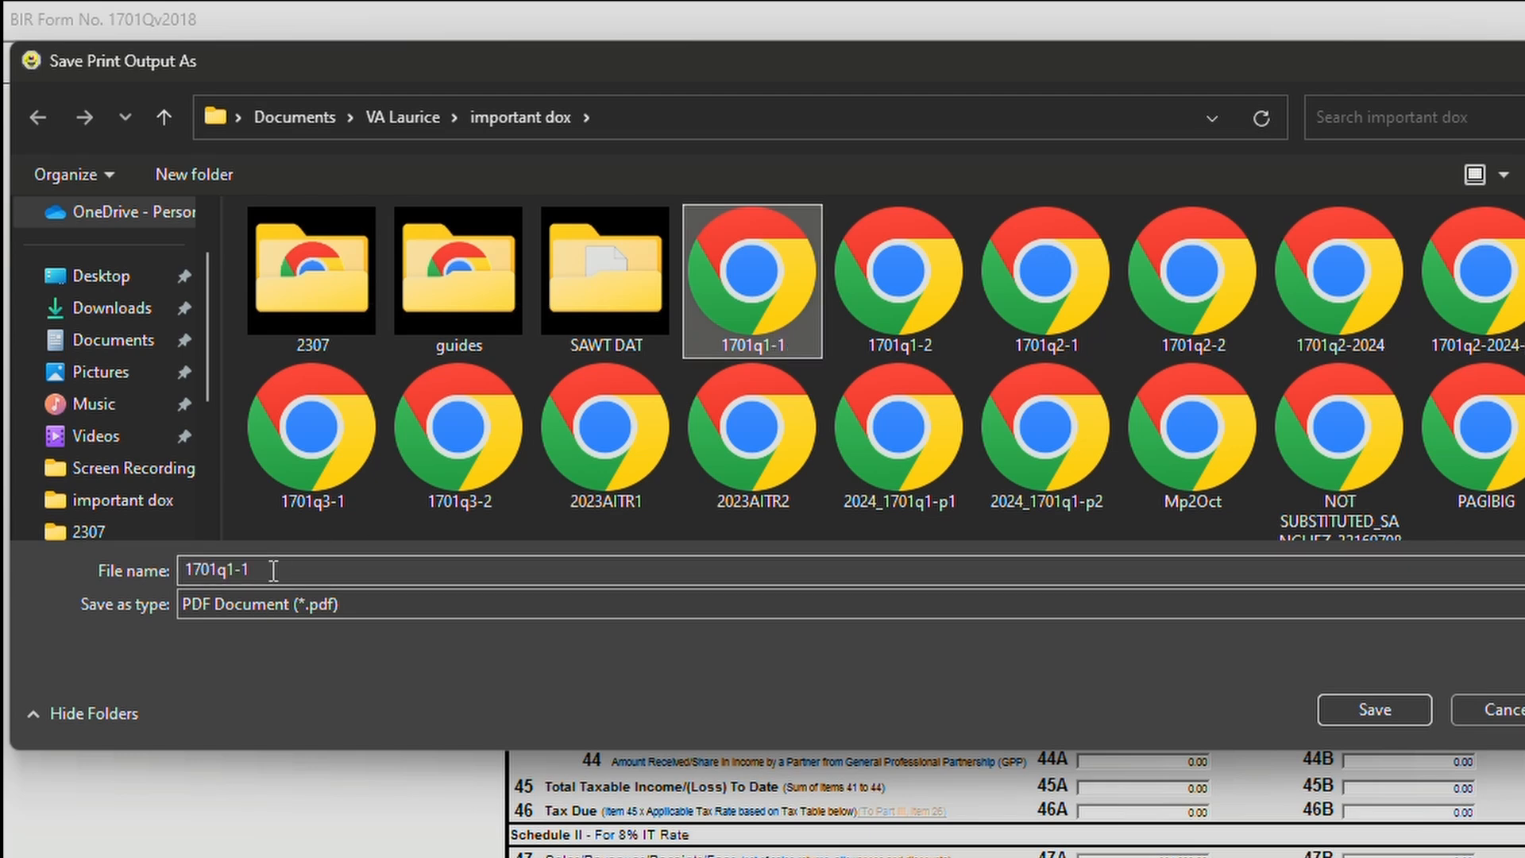
pyautogui.click(234, 573)
pyautogui.doubleClick(234, 574)
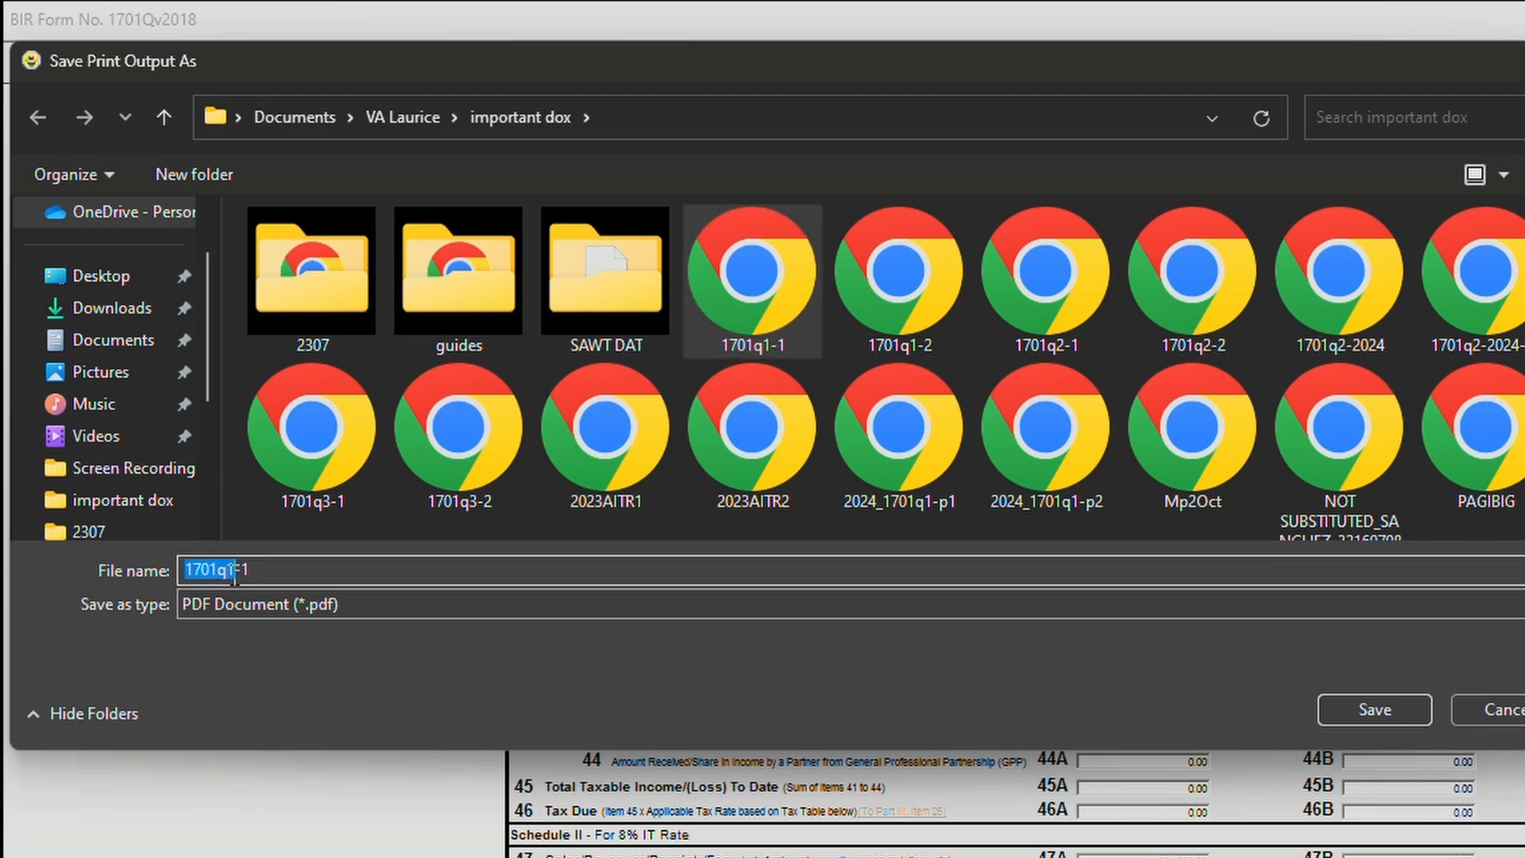
pyautogui.press('Right')
pyautogui.click(262, 497)
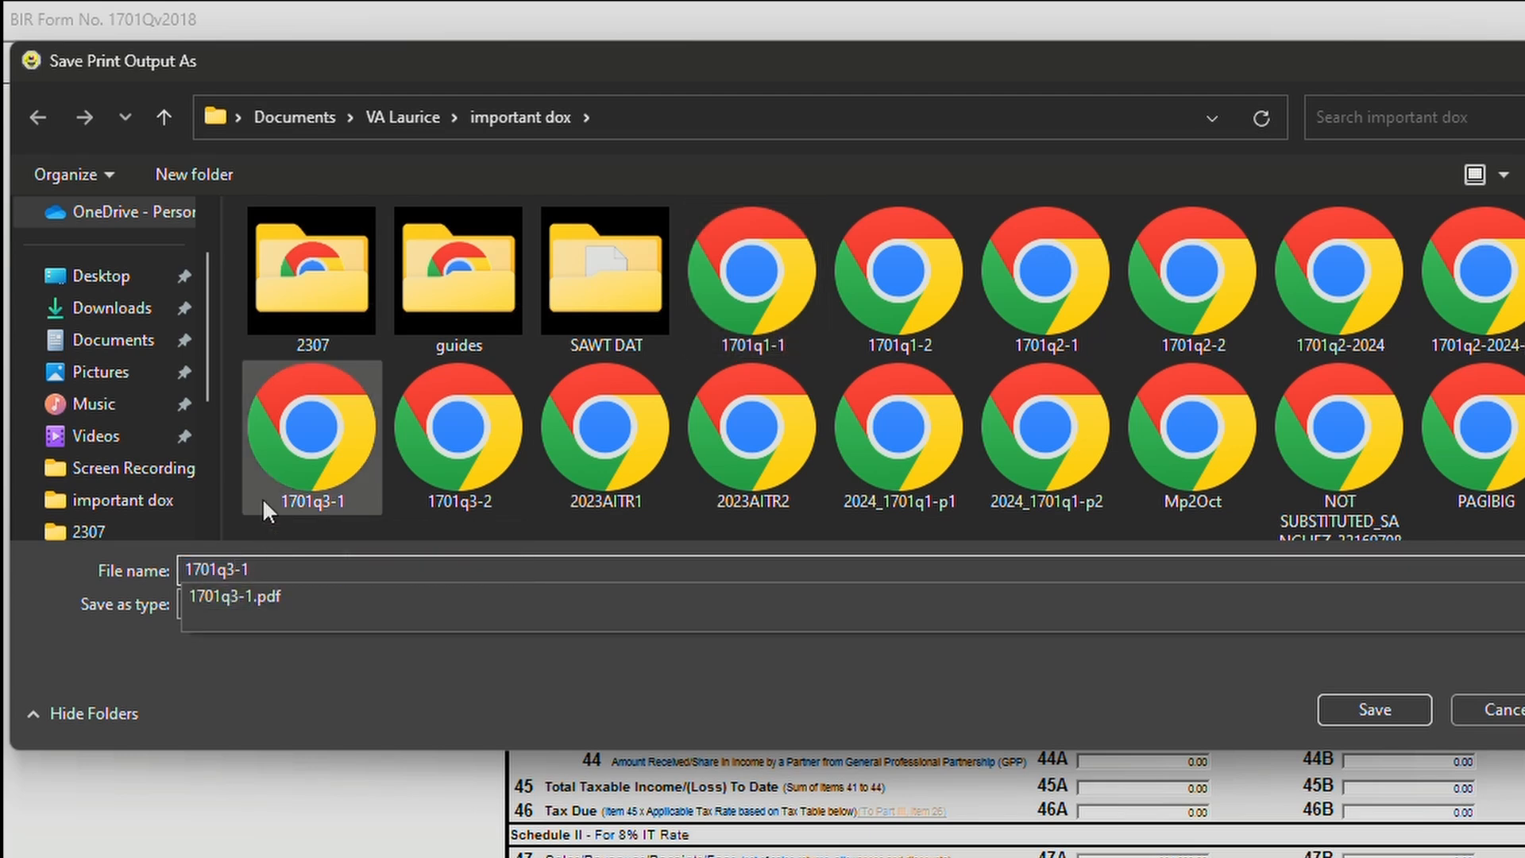
pyautogui.press('BackSpace')
pyautogui.write('2')
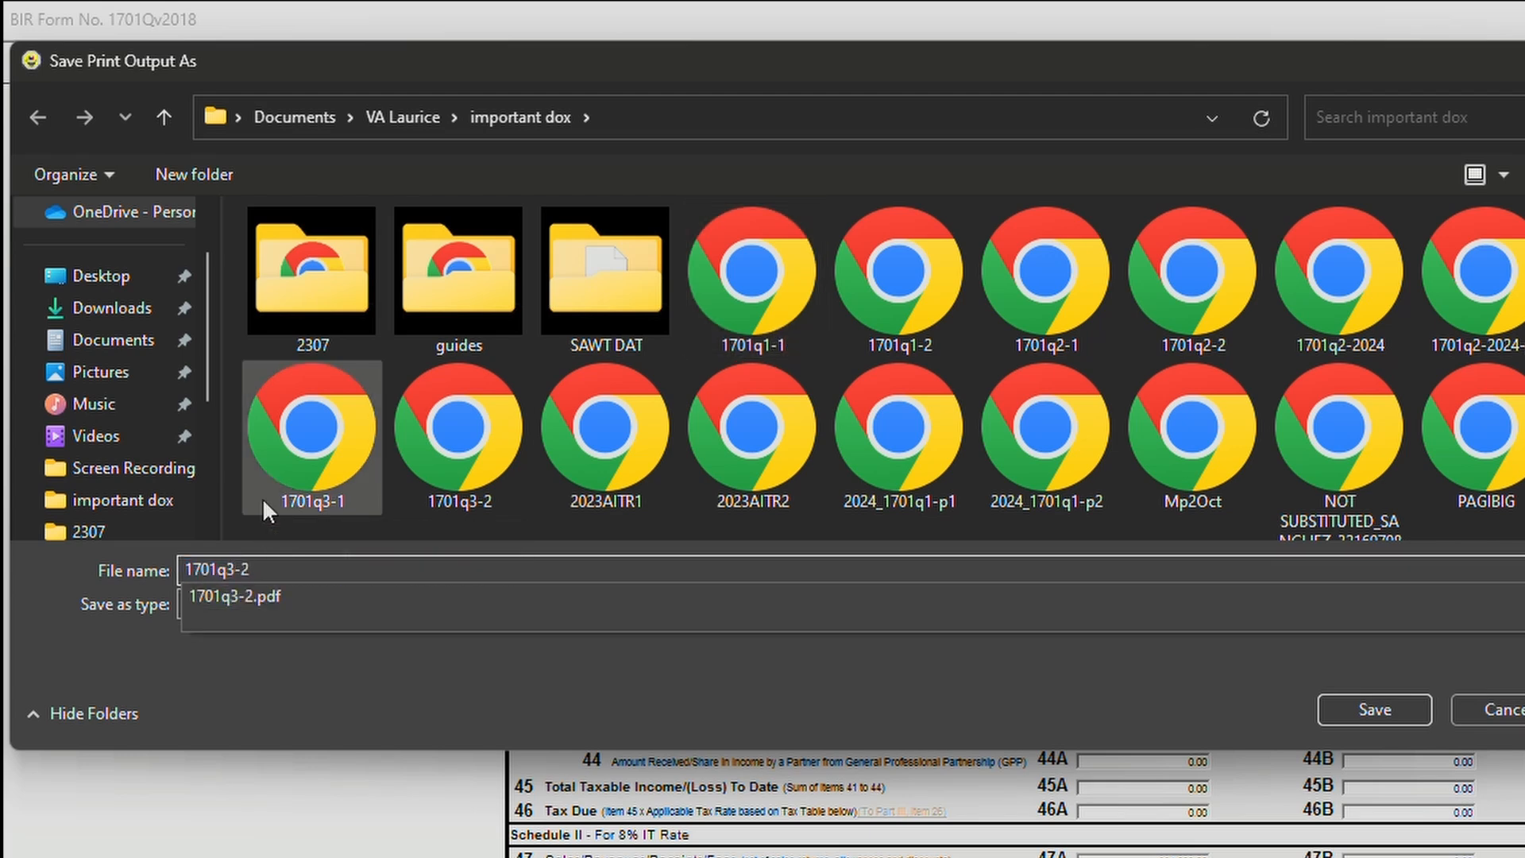
pyautogui.click(188, 571)
pyautogui.write('2024-')
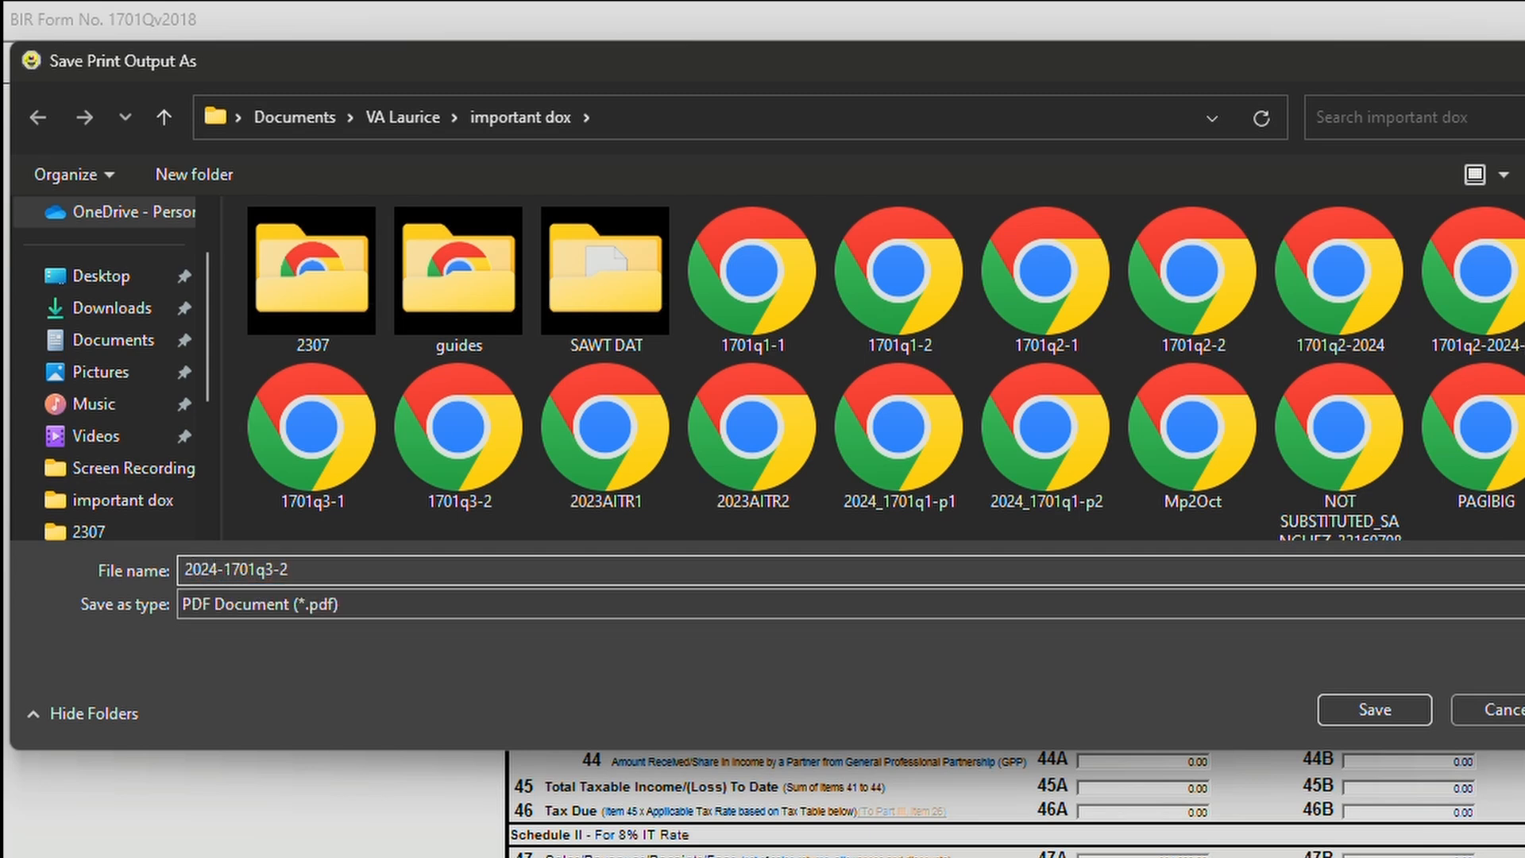
pyautogui.click(1415, 698)
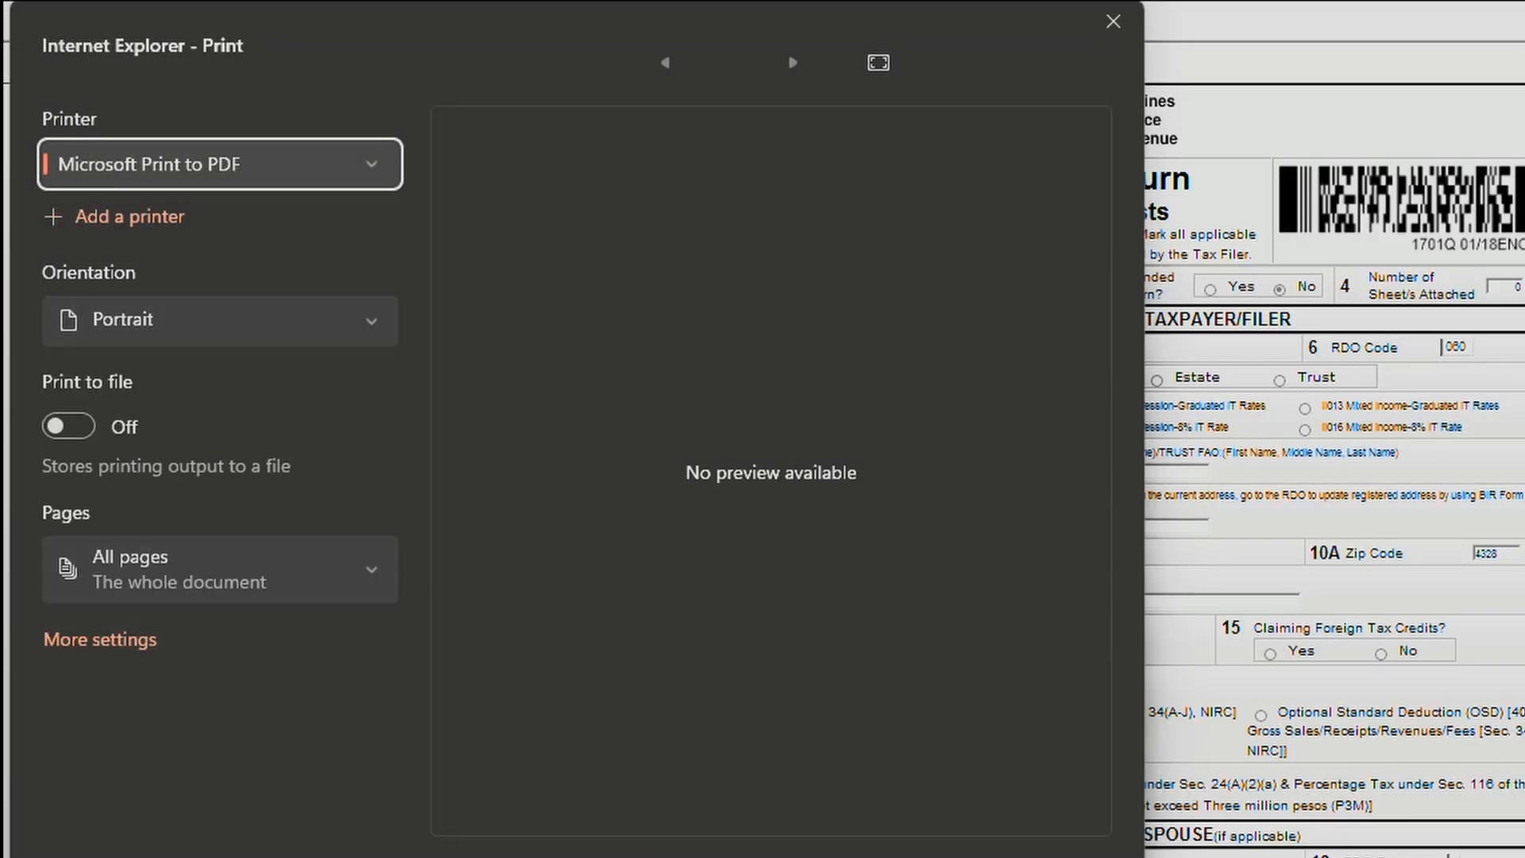
# Set Legal paper size in the advanced printer settings and print page 1 to PDF.
pyautogui.click(117, 645)
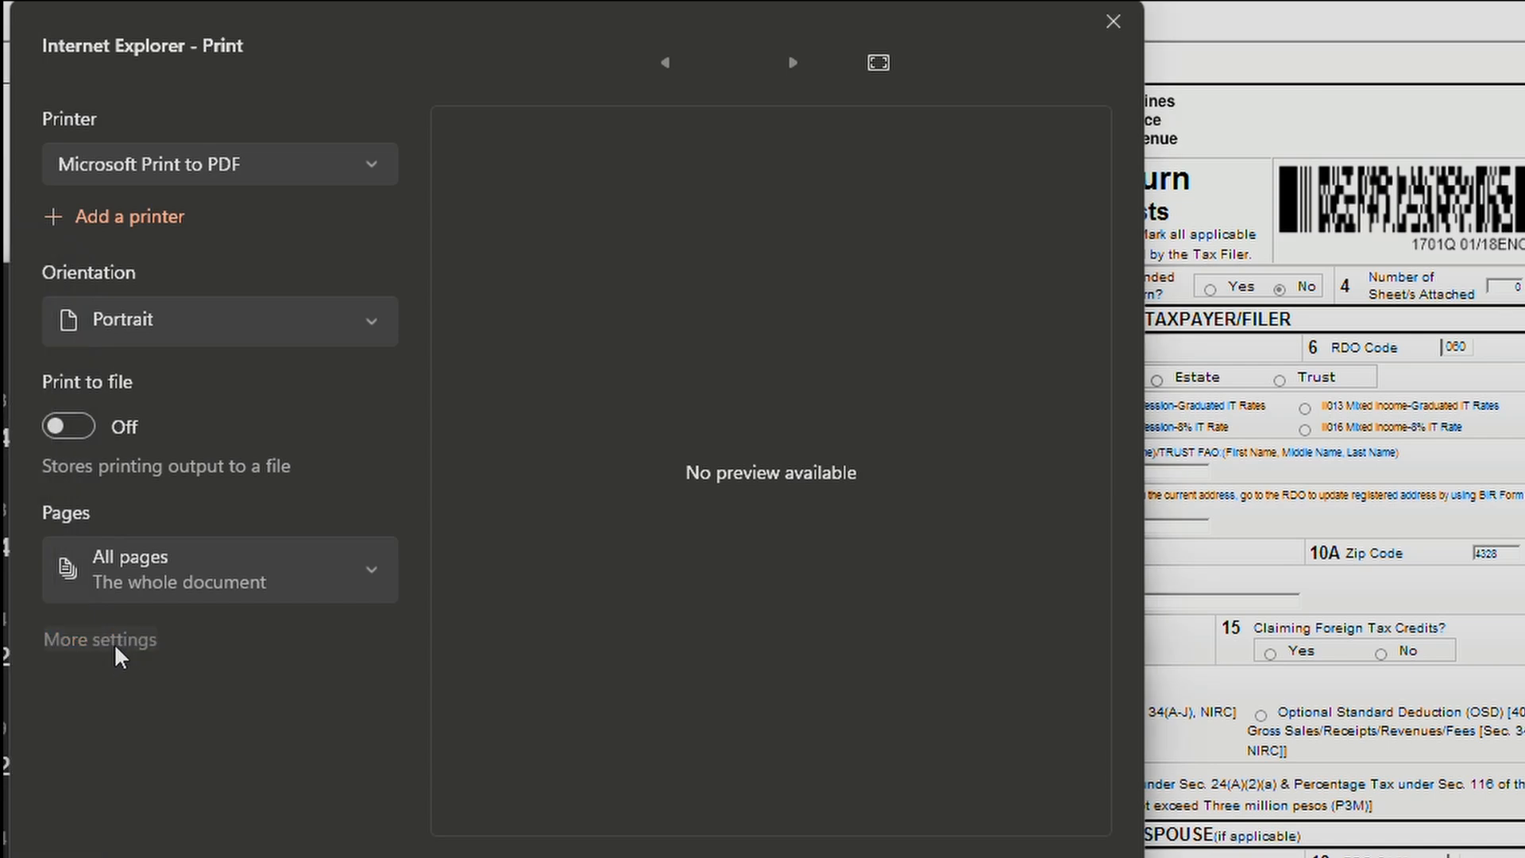
pyautogui.click(203, 168)
pyautogui.click(696, 592)
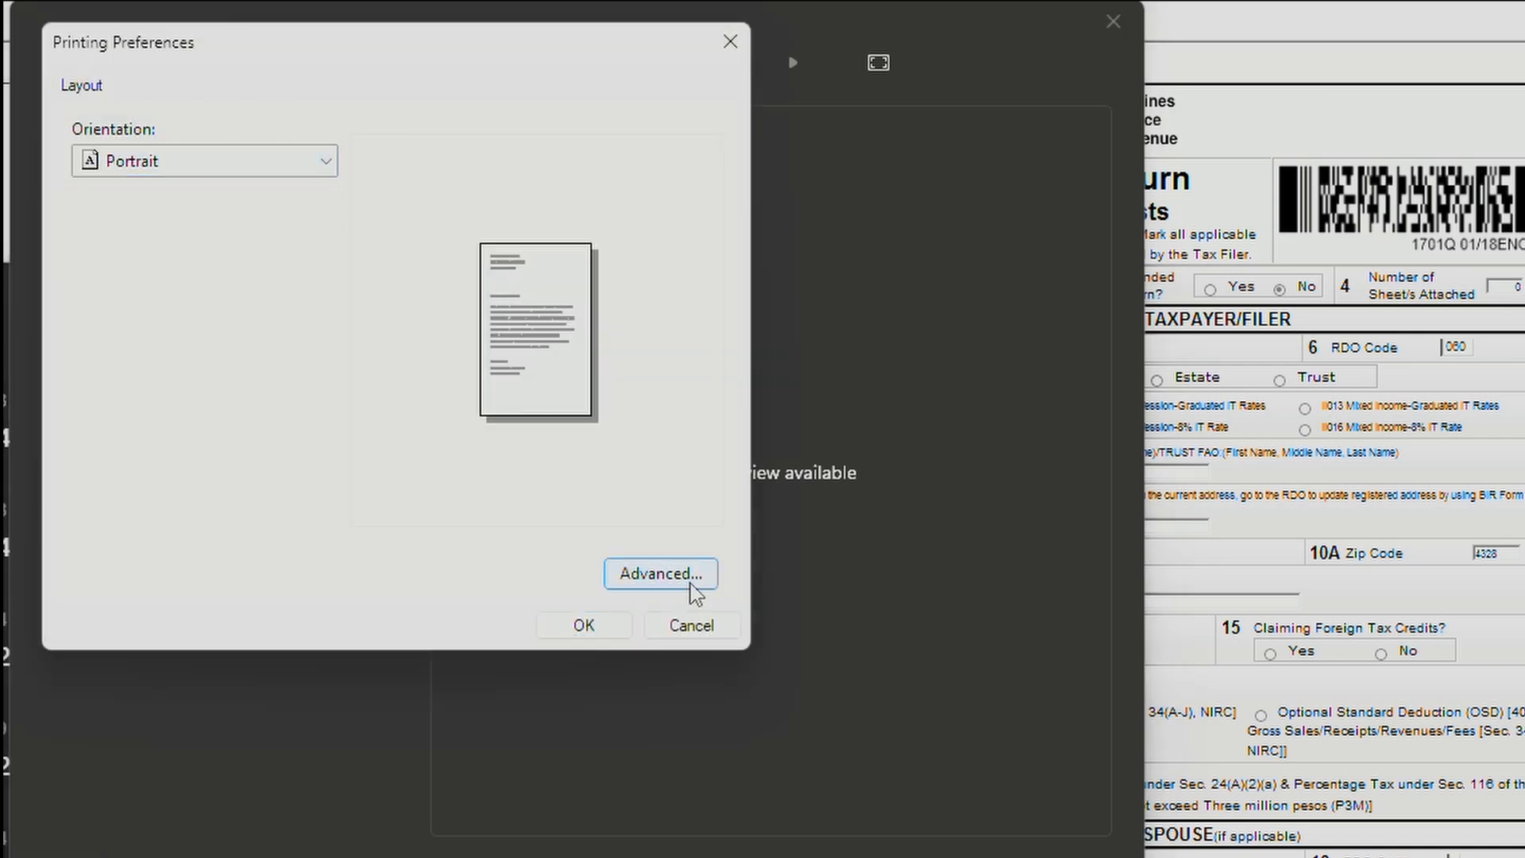
pyautogui.click(341, 221)
pyautogui.click(344, 379)
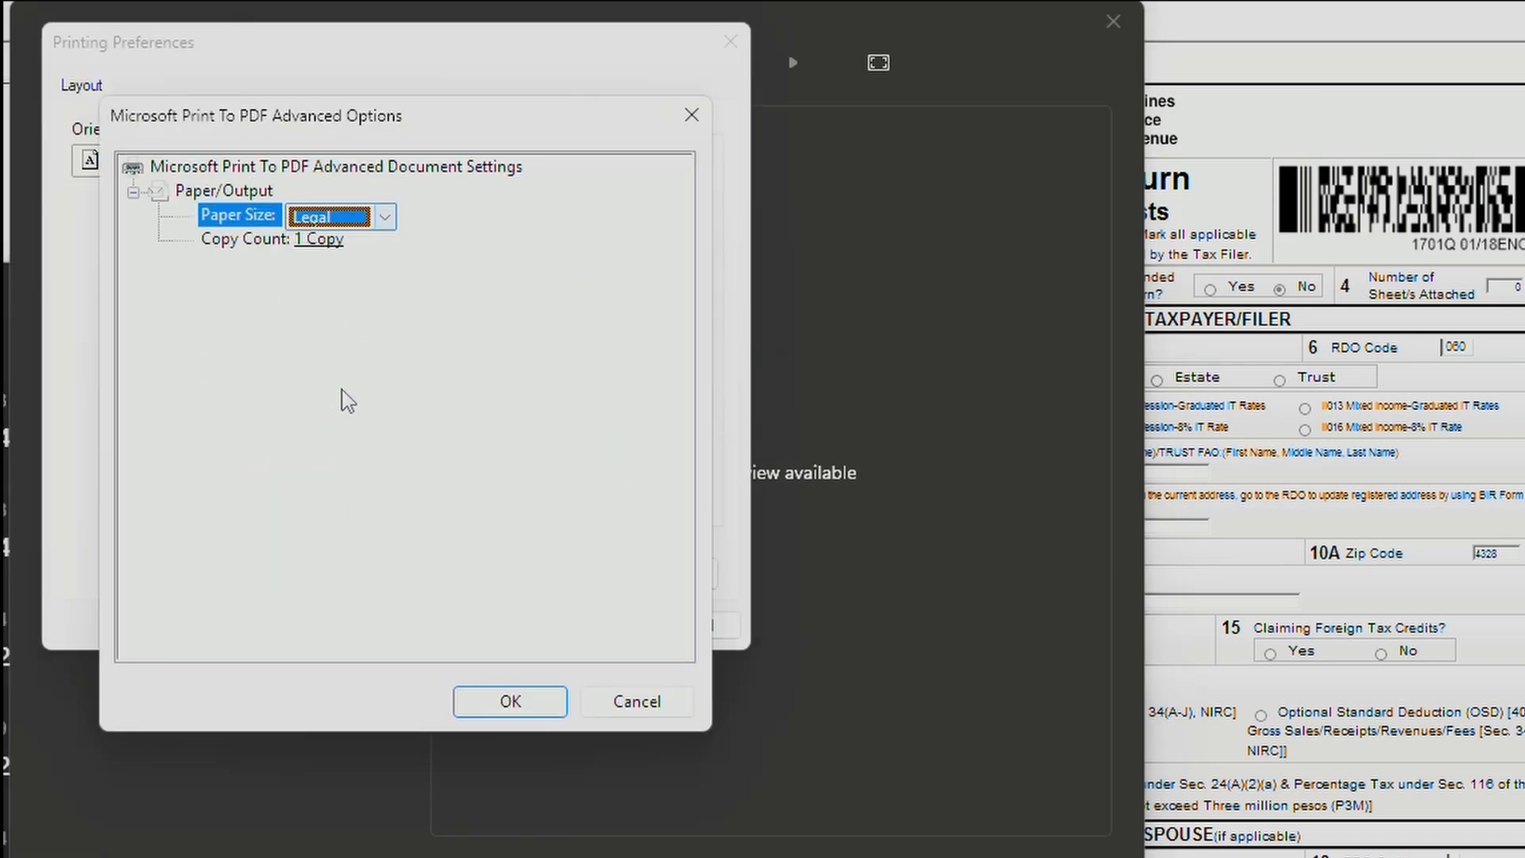
pyautogui.click(517, 703)
pyautogui.click(591, 625)
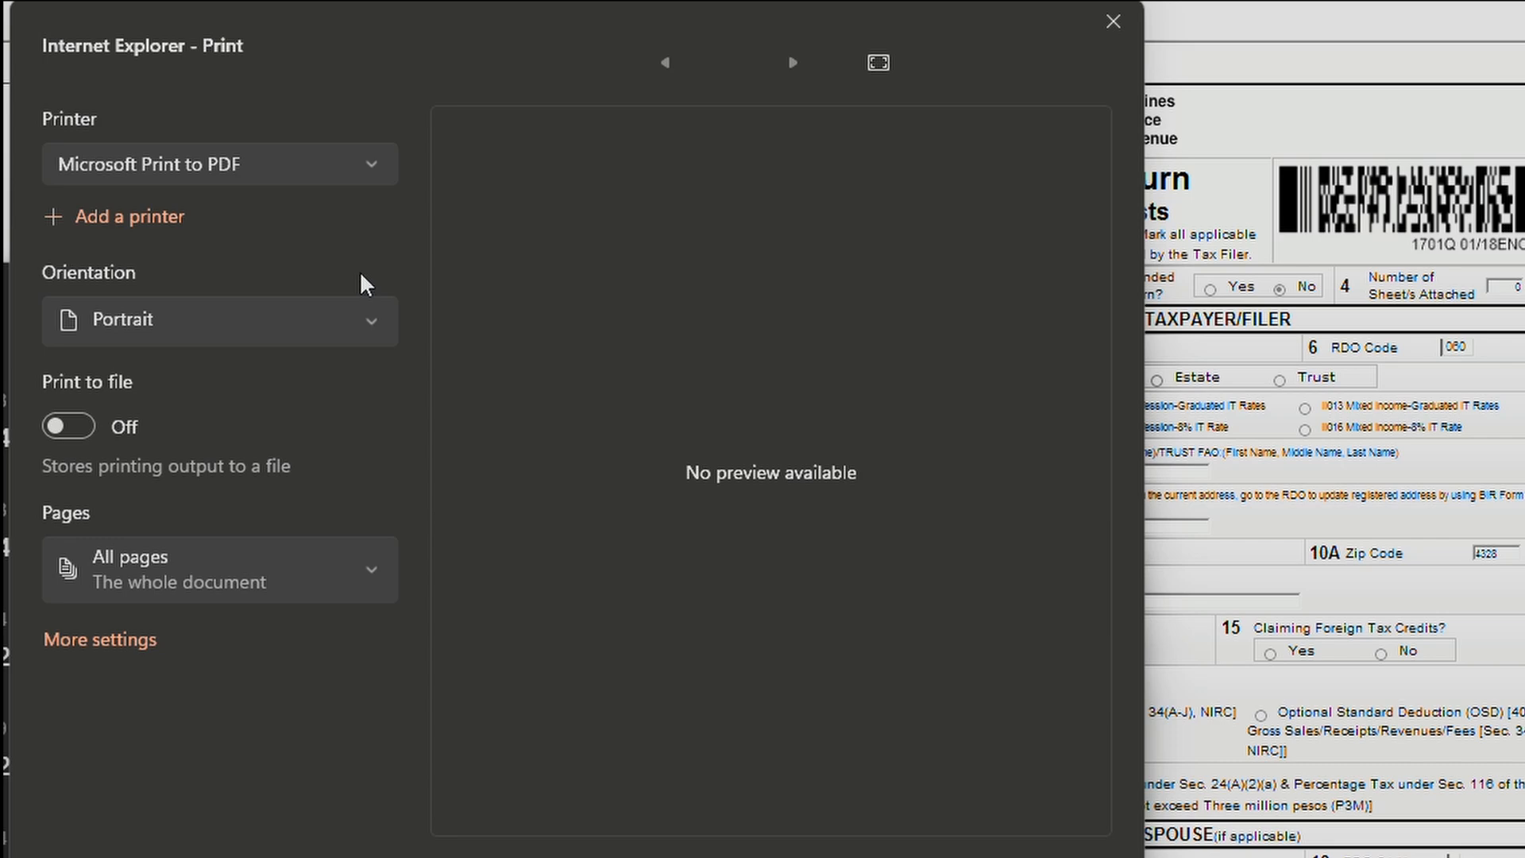
pyautogui.click(945, 857)
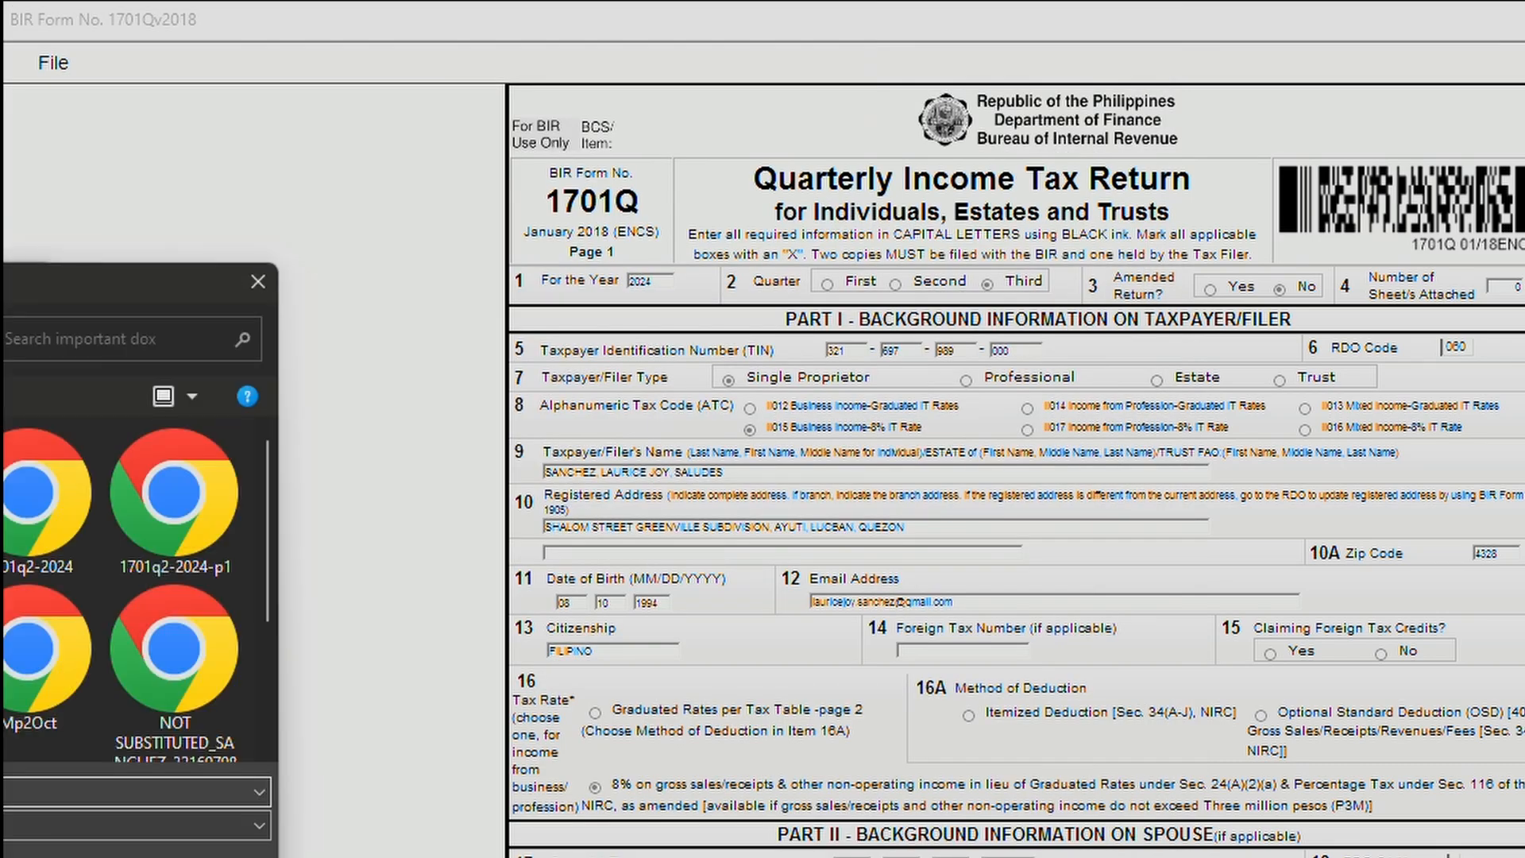
# Save the page 1 PDF as 2024-1701q3-1, then cancel print view to return to the form.
pyautogui.moveTo(4, 284); pyautogui.dragTo(656, 341)
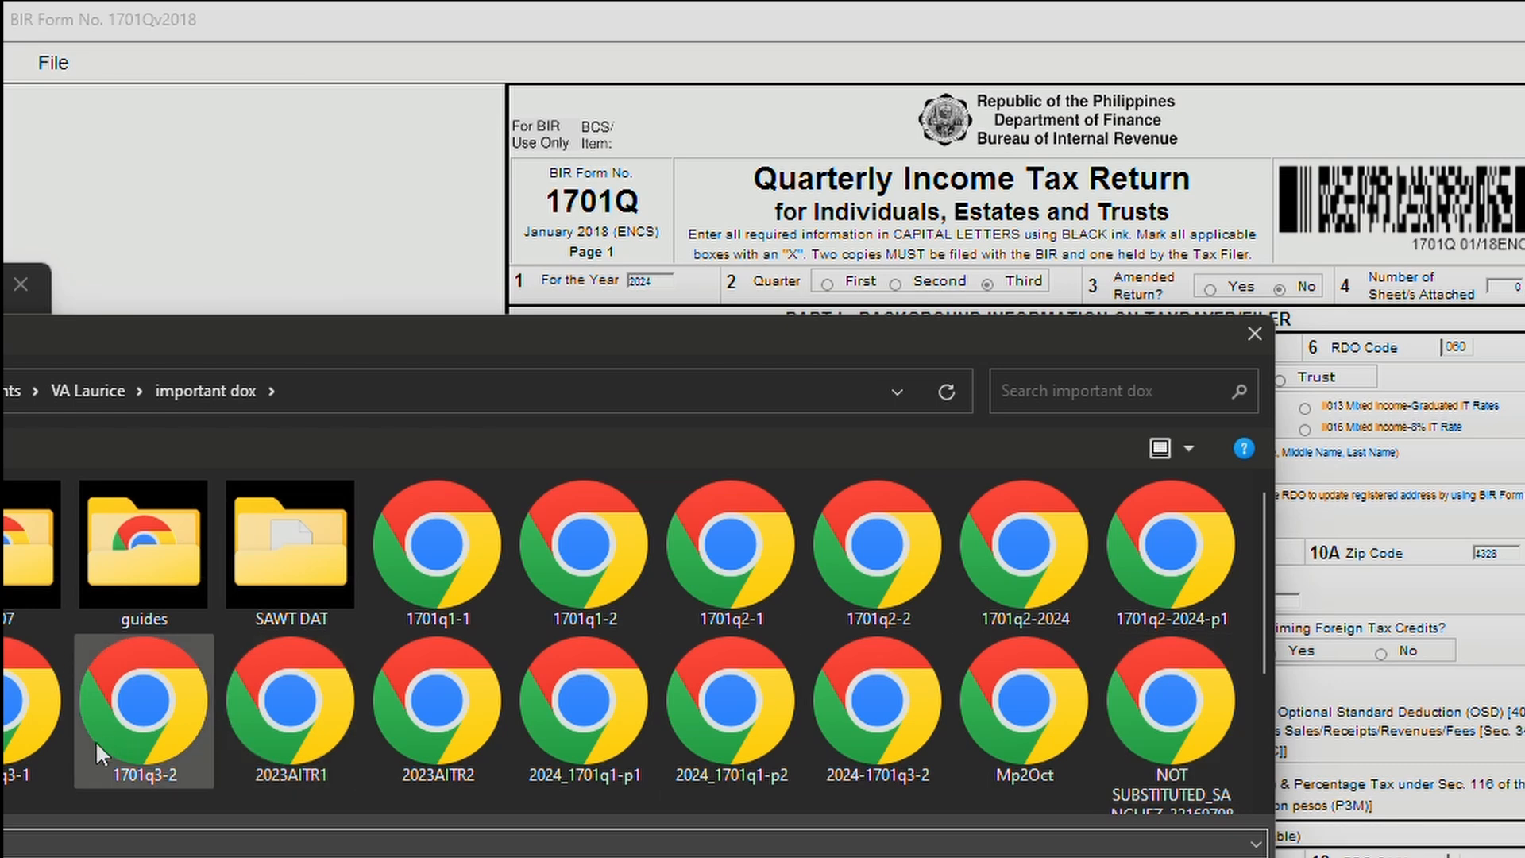
pyautogui.click(586, 763)
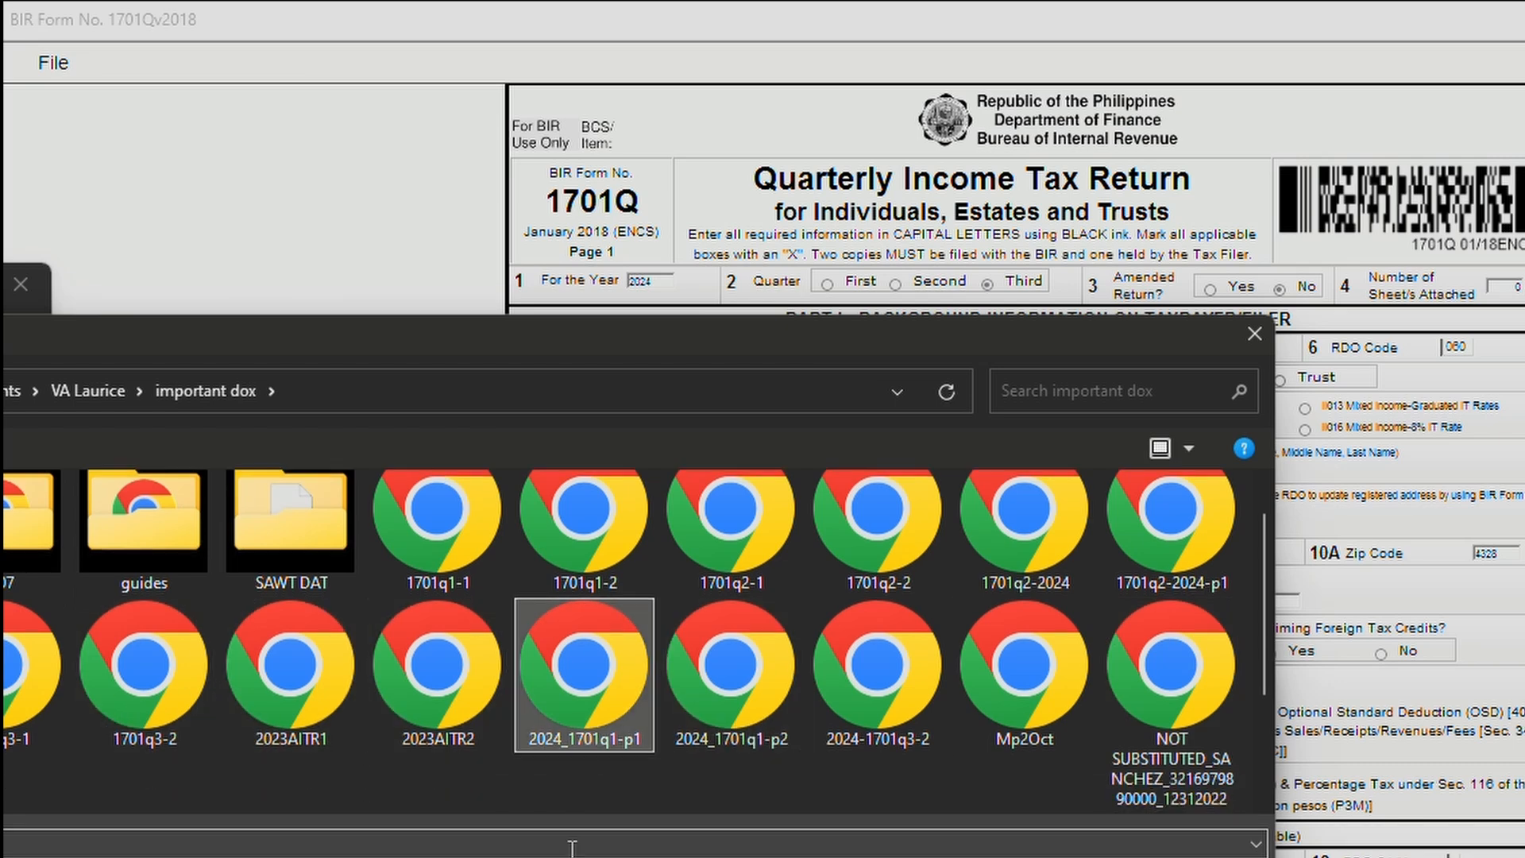
pyautogui.click(878, 684)
pyautogui.moveTo(338, 342); pyautogui.dragTo(766, 327)
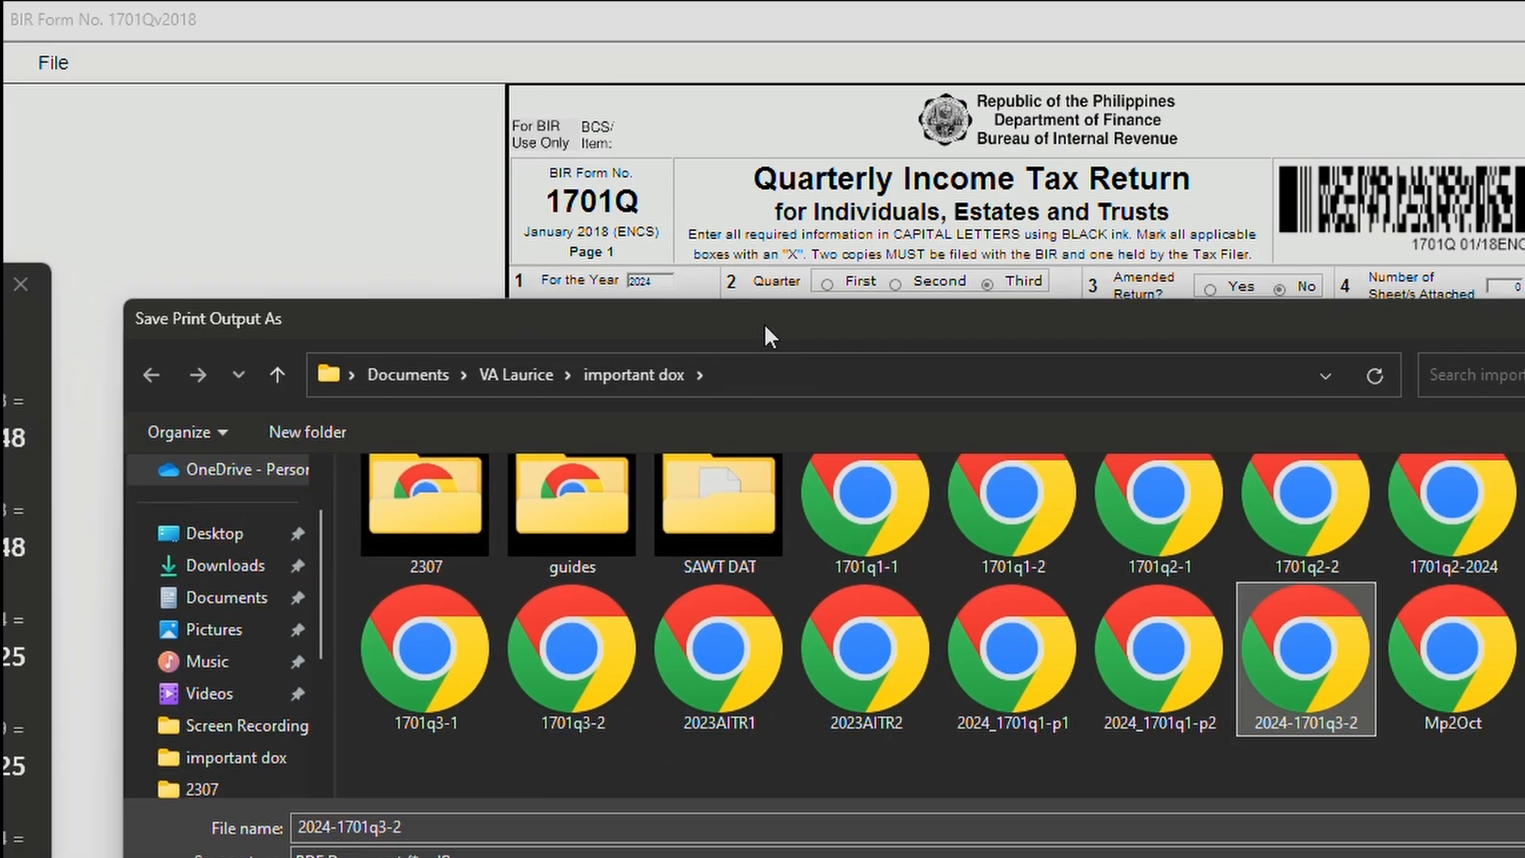
pyautogui.click(418, 829)
pyautogui.click(418, 830)
pyautogui.press('BackSpace')
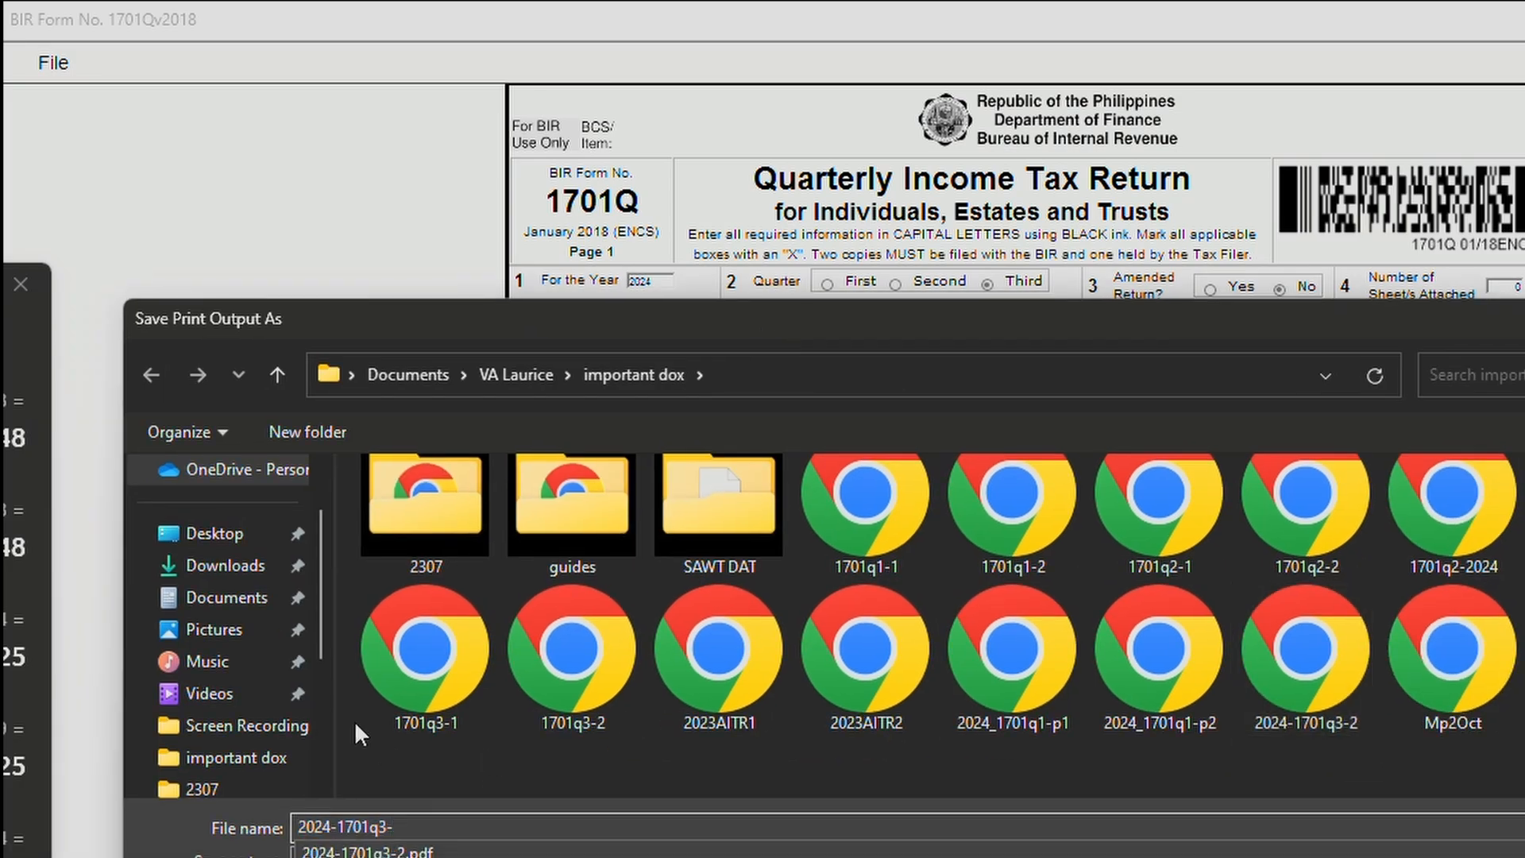
pyautogui.write('1')
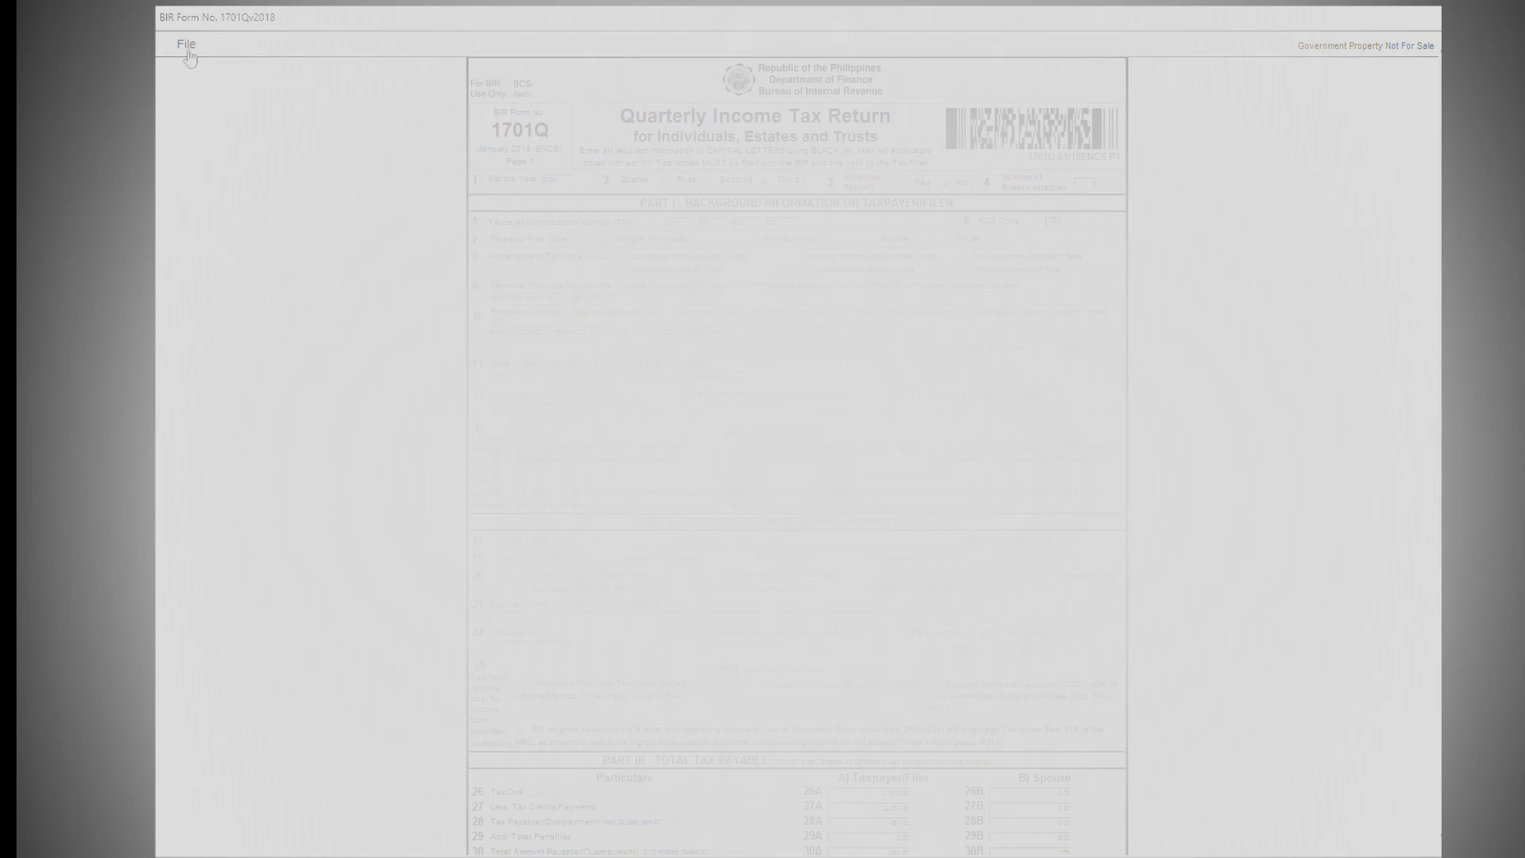
pyautogui.click(187, 43)
pyautogui.click(210, 95)
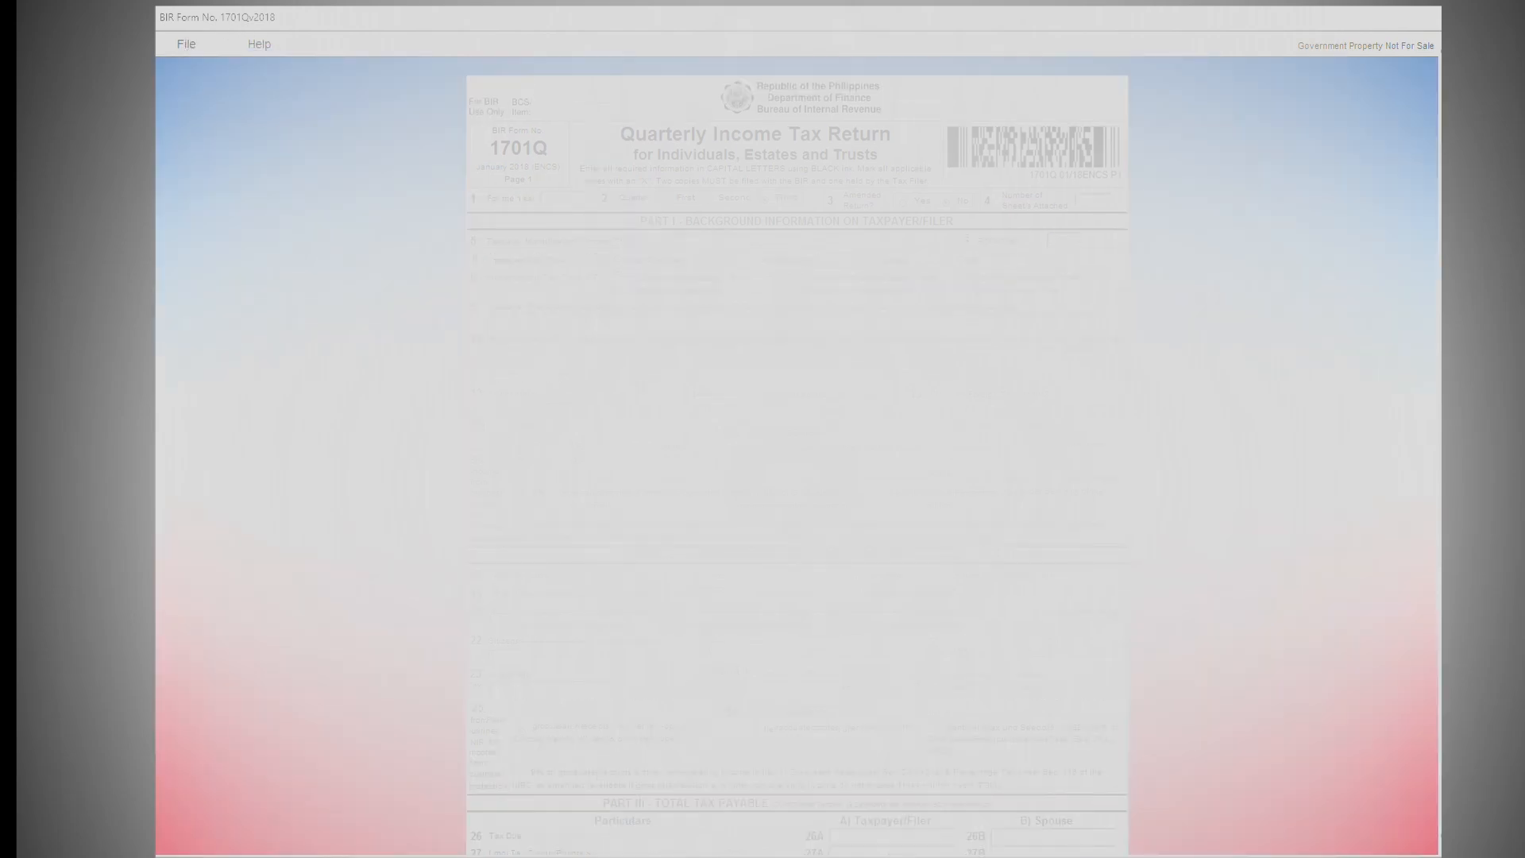
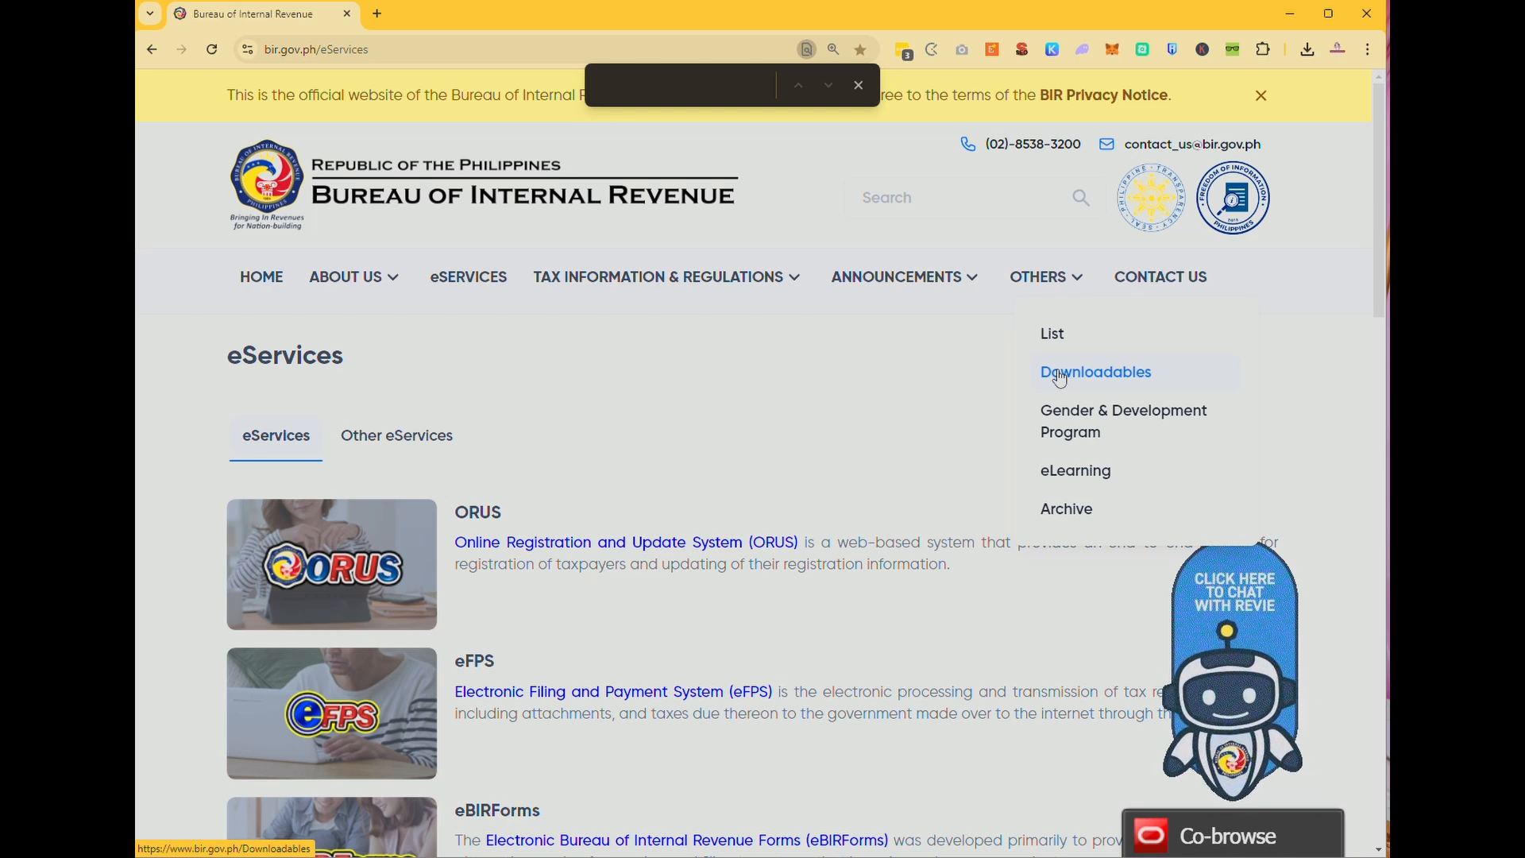
# Download Alphalist Data Entry and Validation 7.3.zip from the Version 7.3 entry on Downloadables.
pyautogui.click(1060, 378)
pyautogui.scroll(-3, 1055, 374)
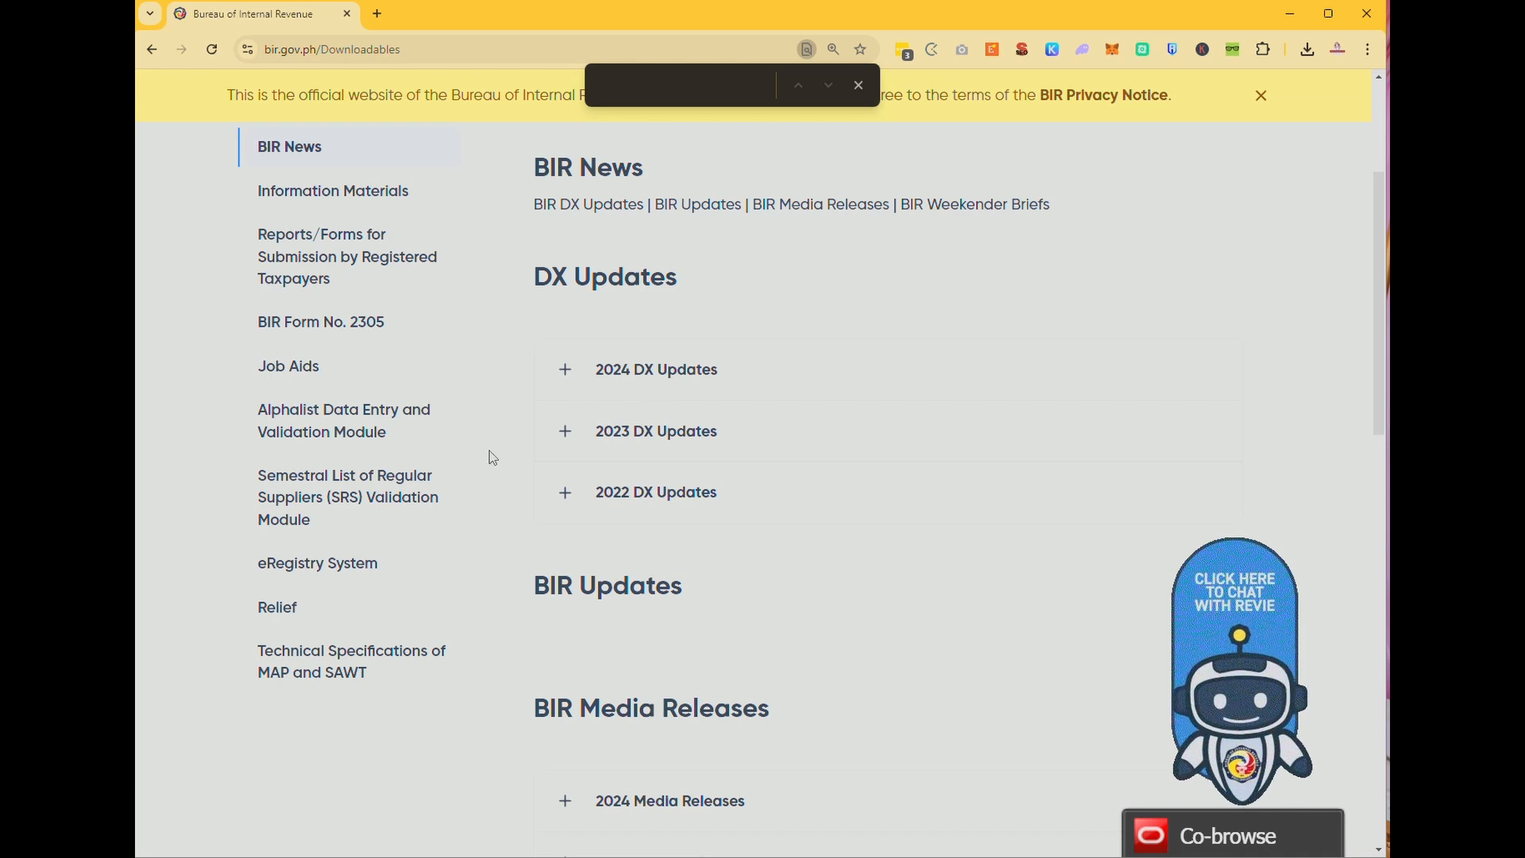
pyautogui.scroll(1, 489, 450)
pyautogui.click(332, 343)
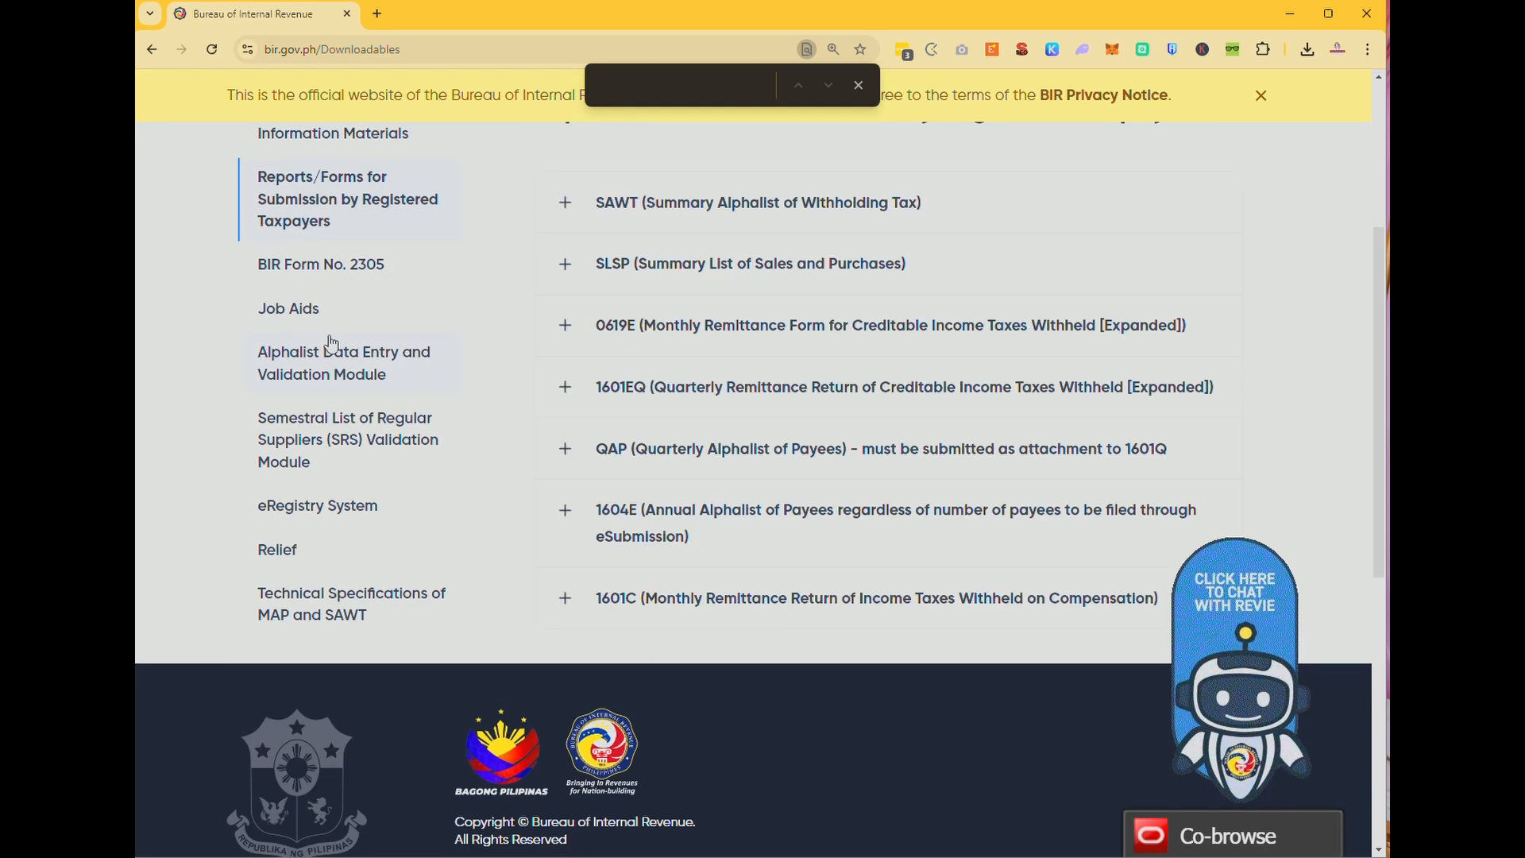
pyautogui.click(344, 370)
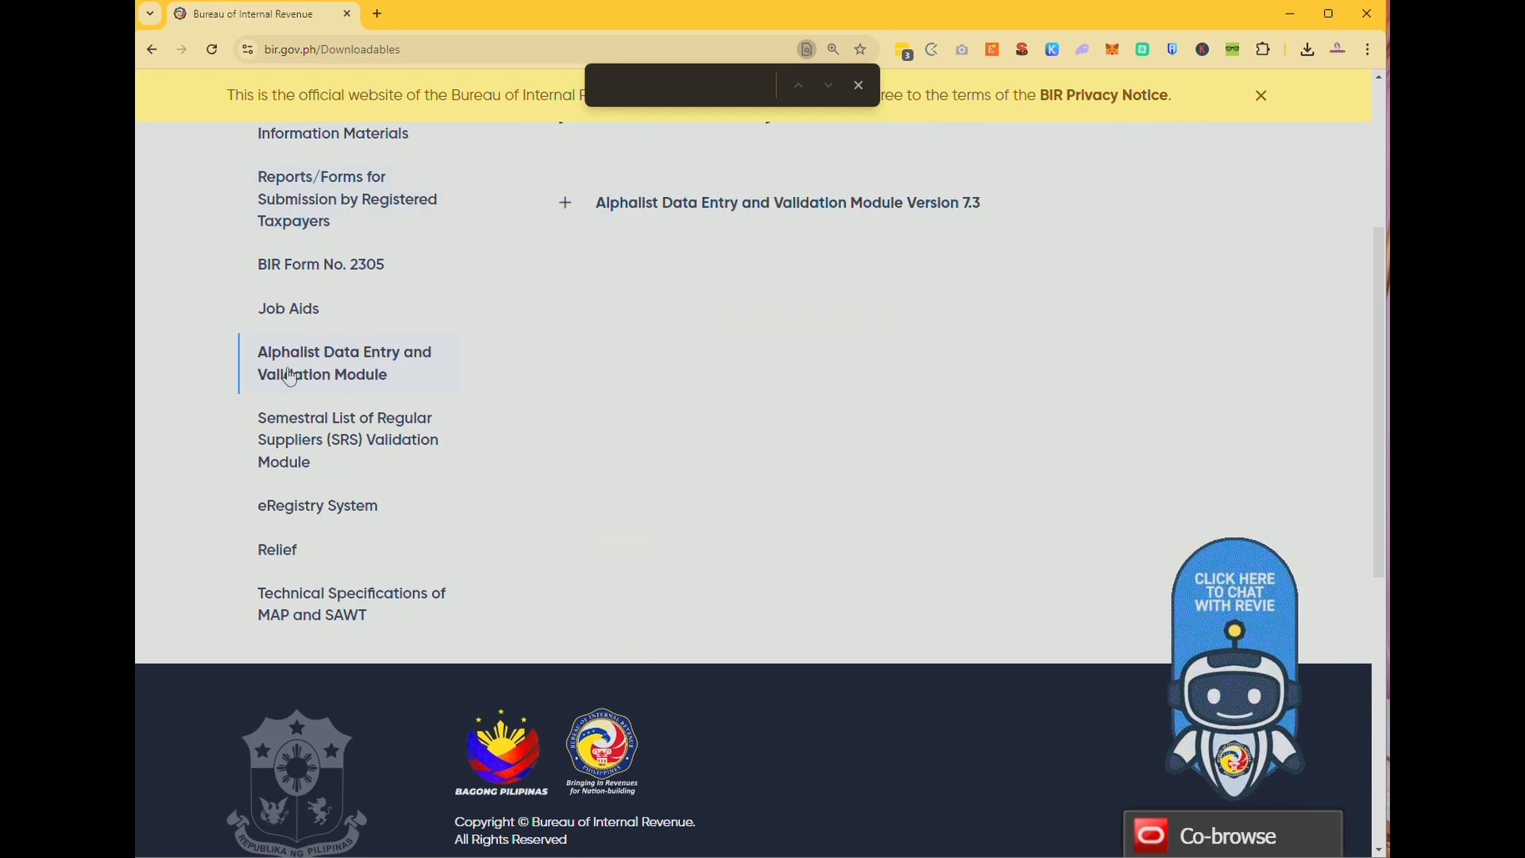
pyautogui.click(759, 203)
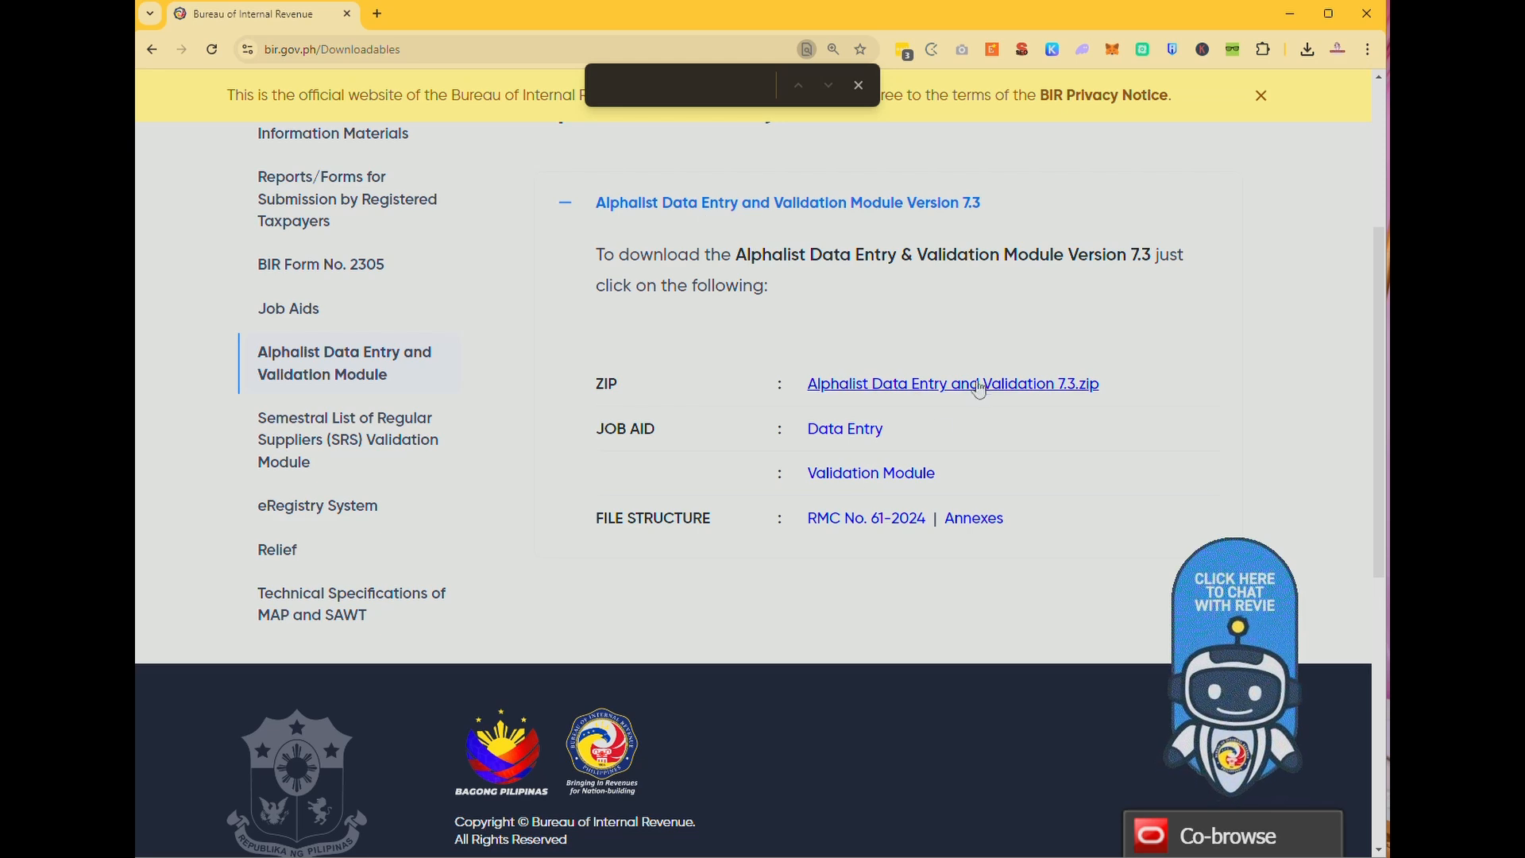
pyautogui.click(1024, 395)
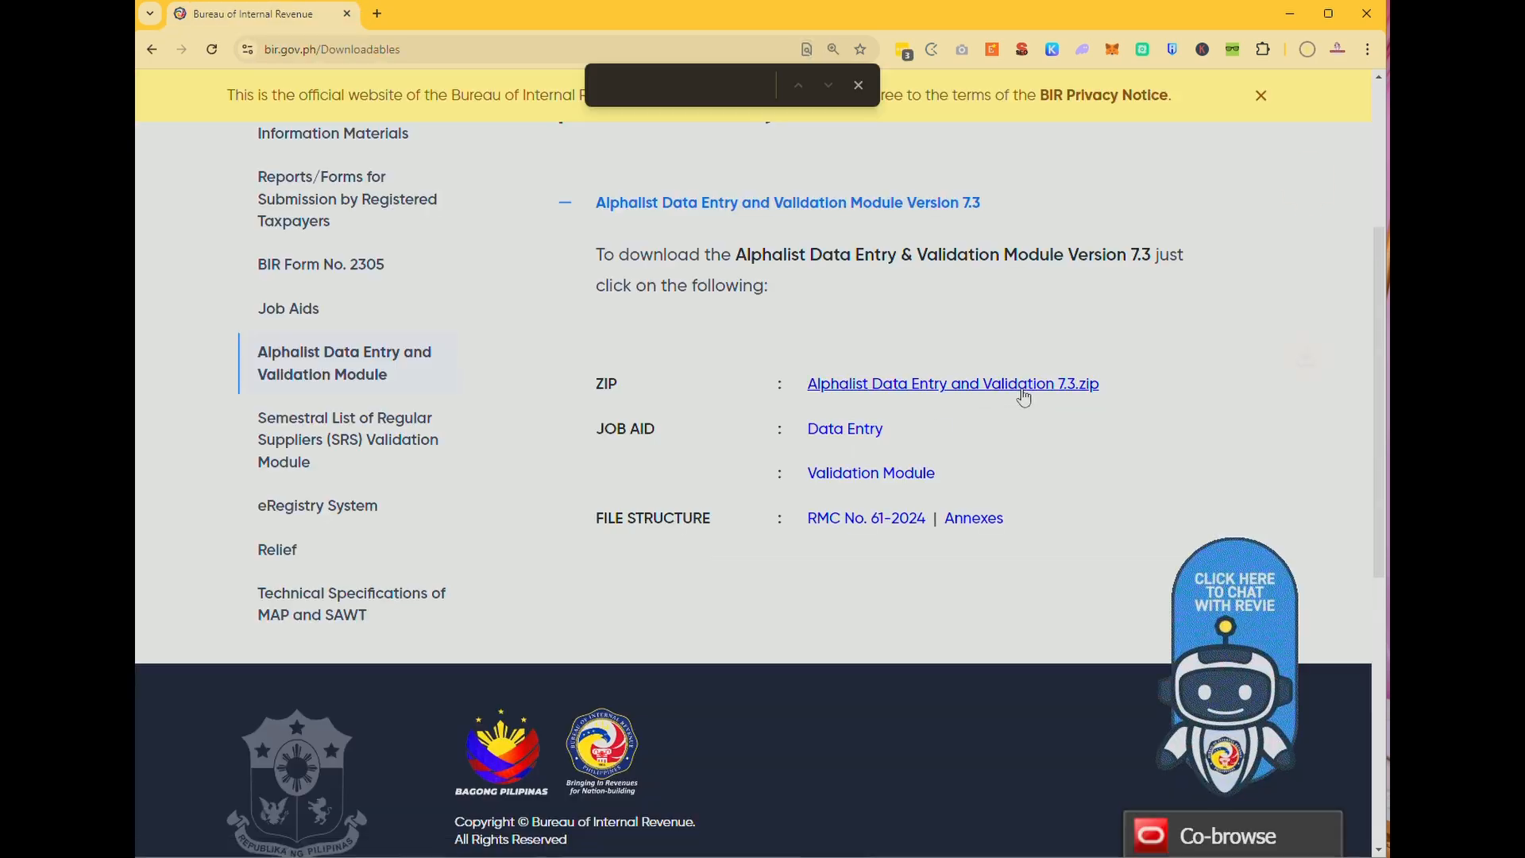
pyautogui.click(1307, 49)
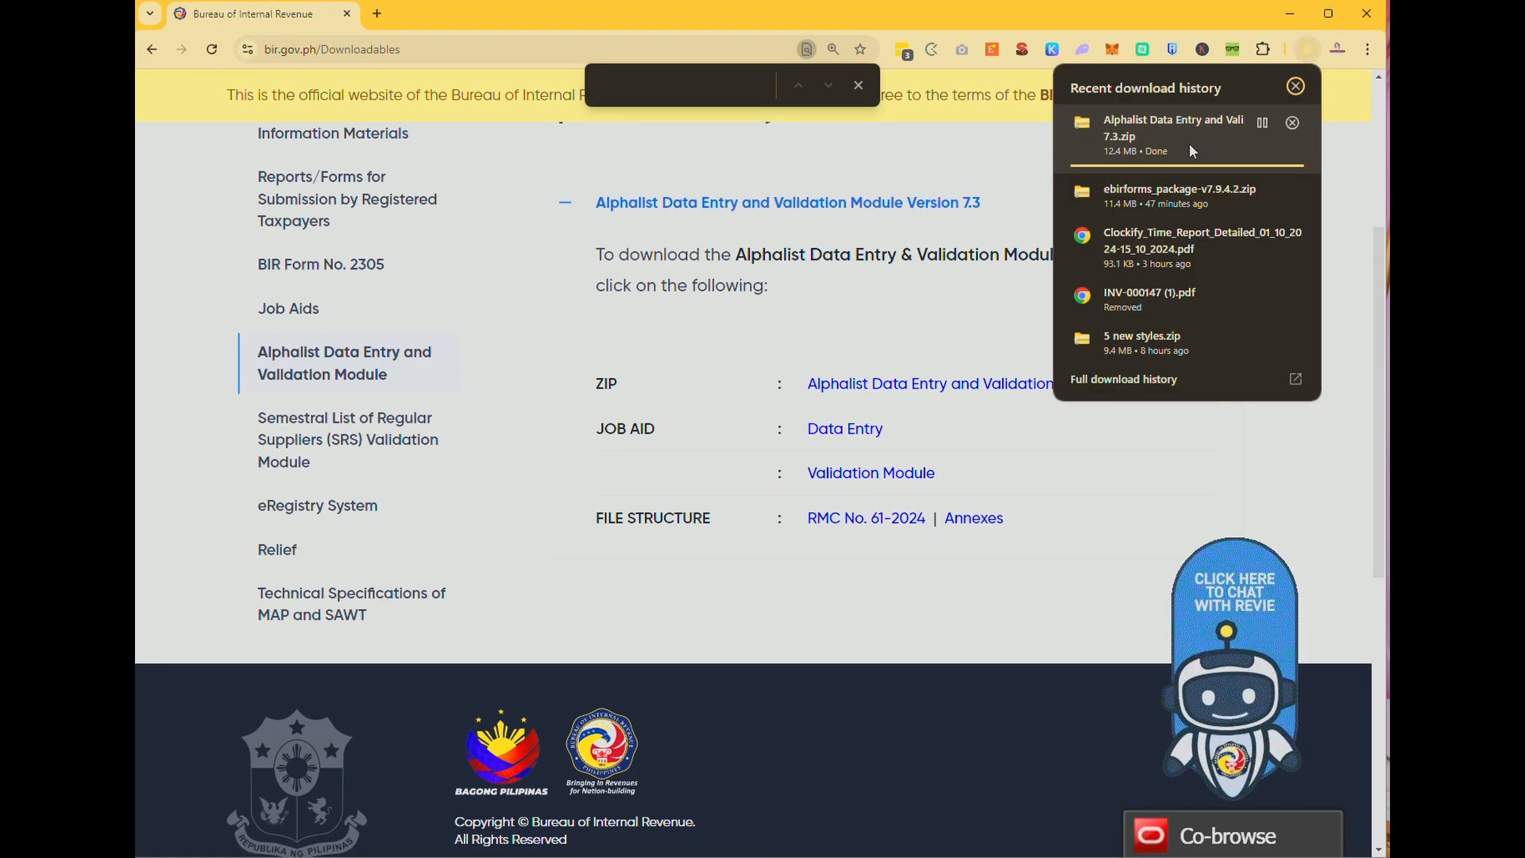
# Install Alphalist 7.3 from the zip with default options, then open the Data Entry job-aid PDF.
pyautogui.click(1159, 137)
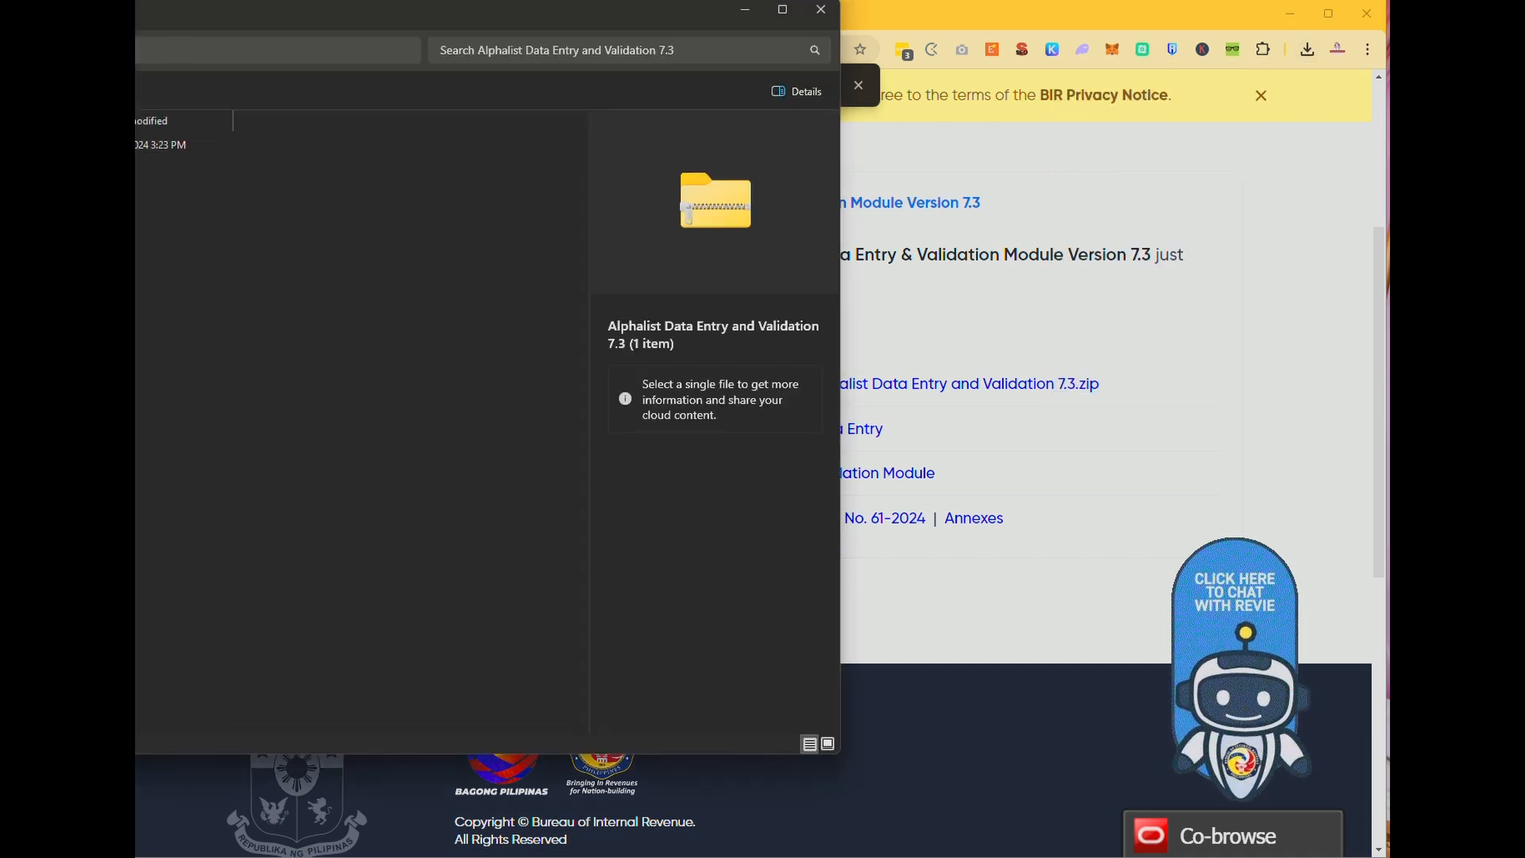
pyautogui.doubleClick(140, 144)
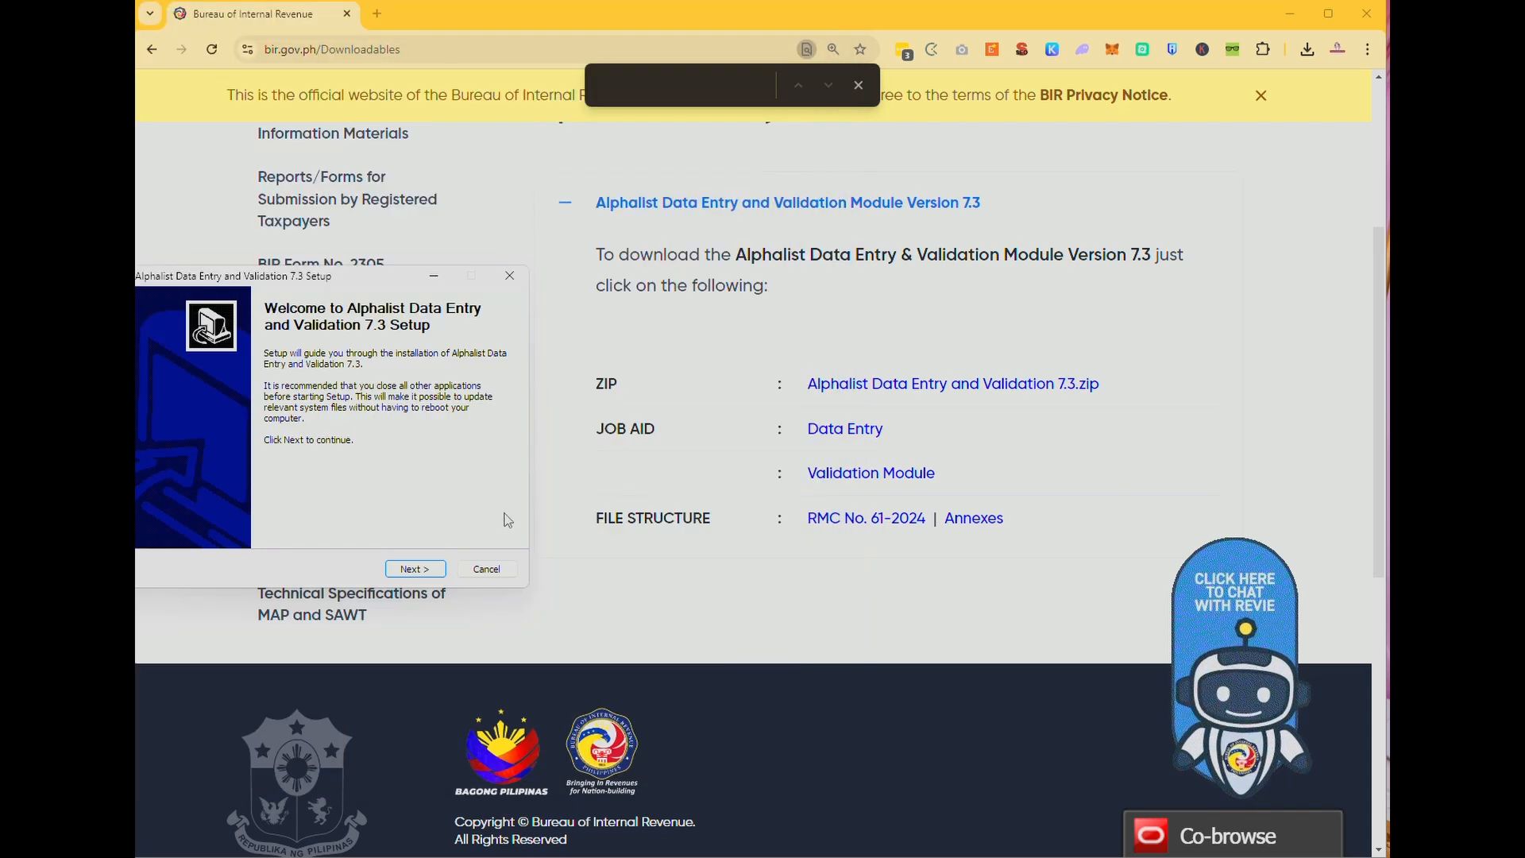
pyautogui.click(745, 10)
pyautogui.click(424, 570)
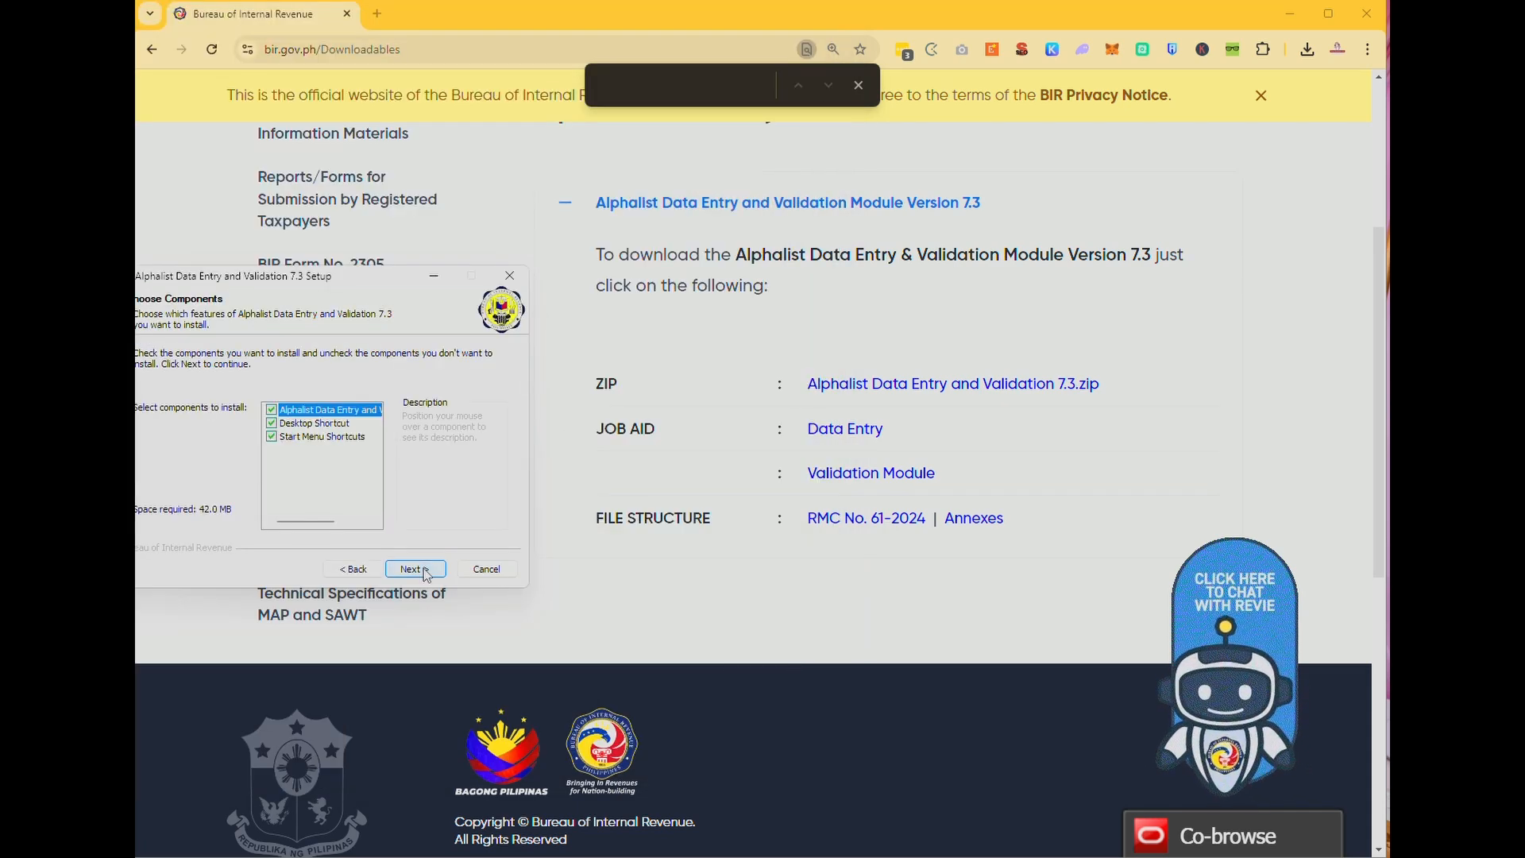
pyautogui.click(424, 570)
pyautogui.click(418, 569)
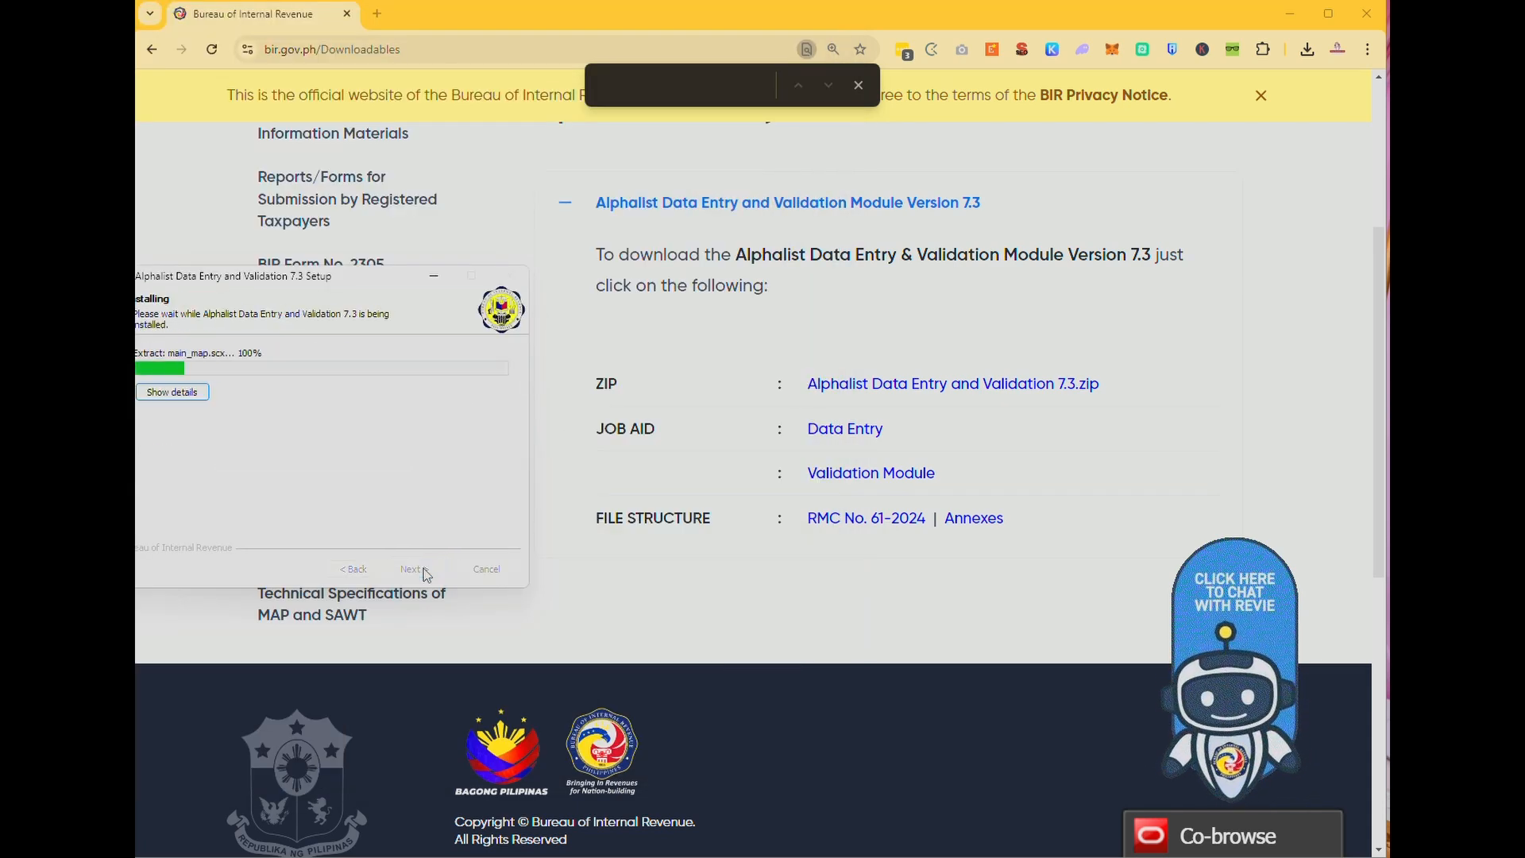
pyautogui.click(847, 430)
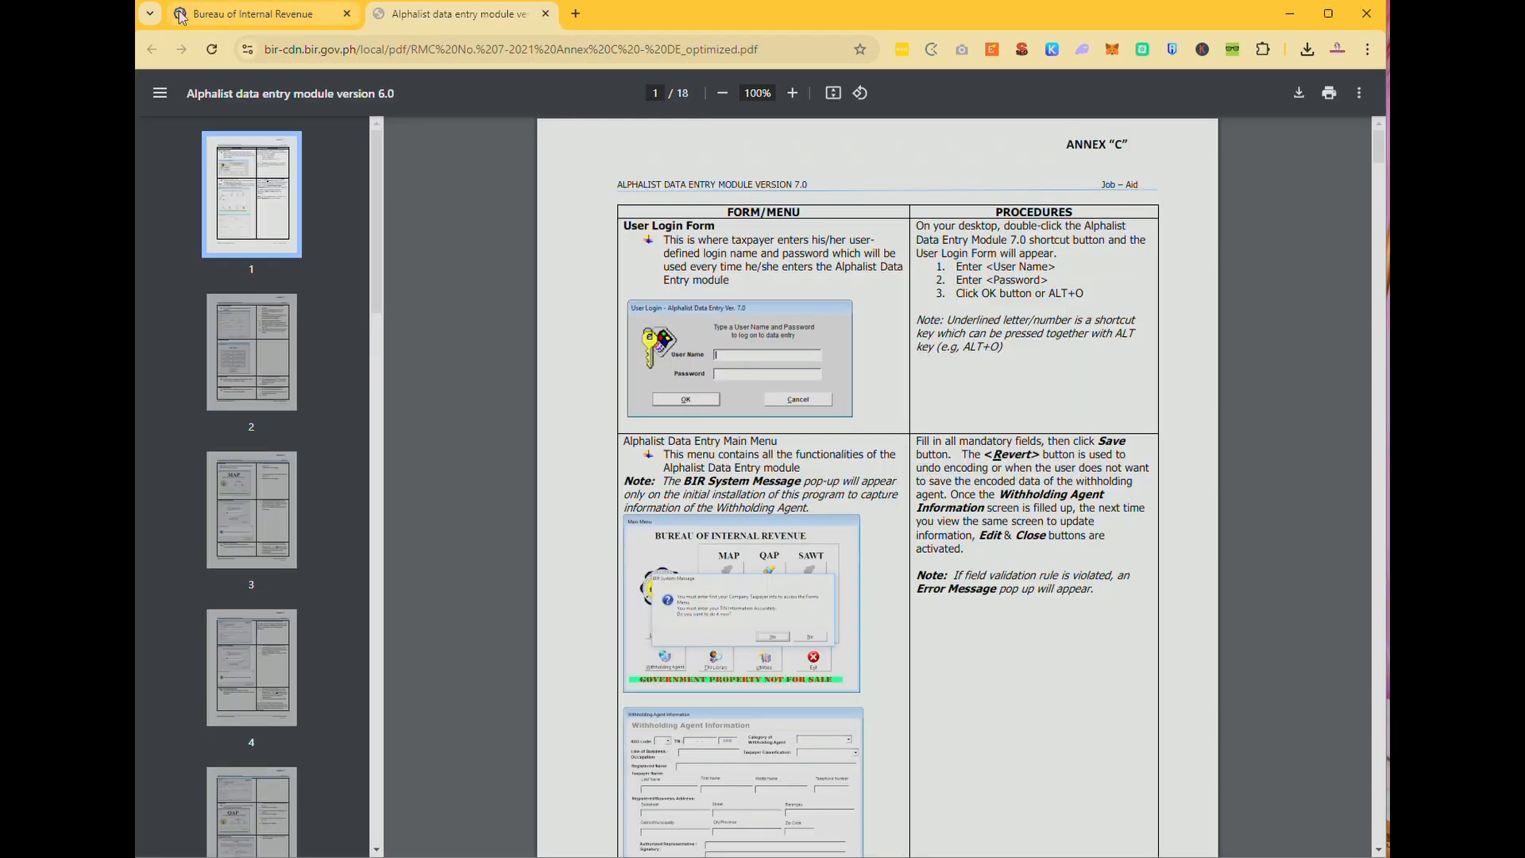
# Open the Validation Module job-aid PDF and finish the completed setup.
pyautogui.click(181, 18)
pyautogui.click(865, 480)
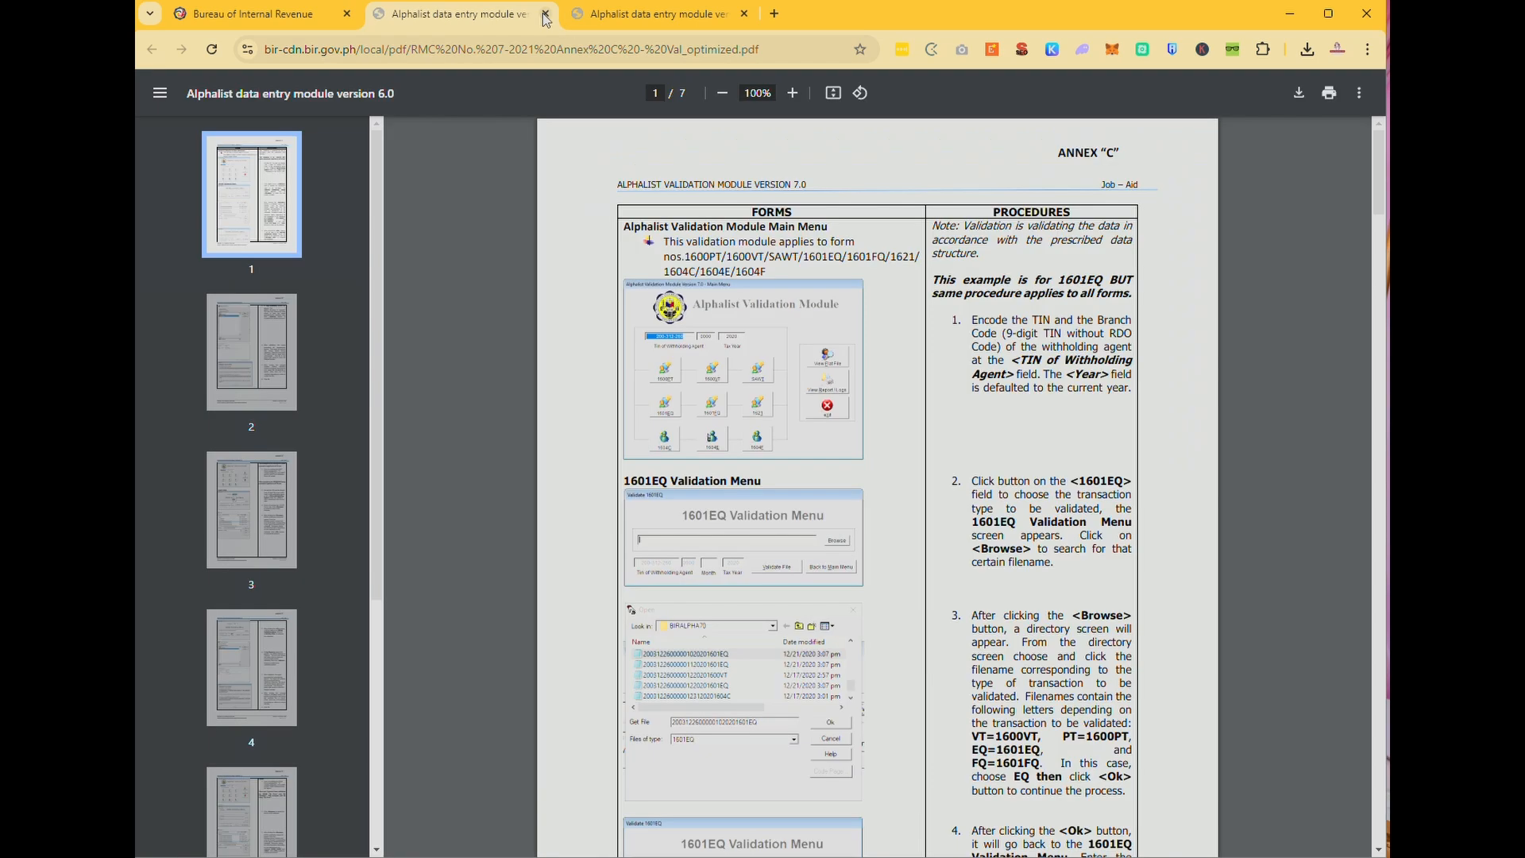
pyautogui.hotkey('alt', 'Tab')
pyautogui.click(418, 573)
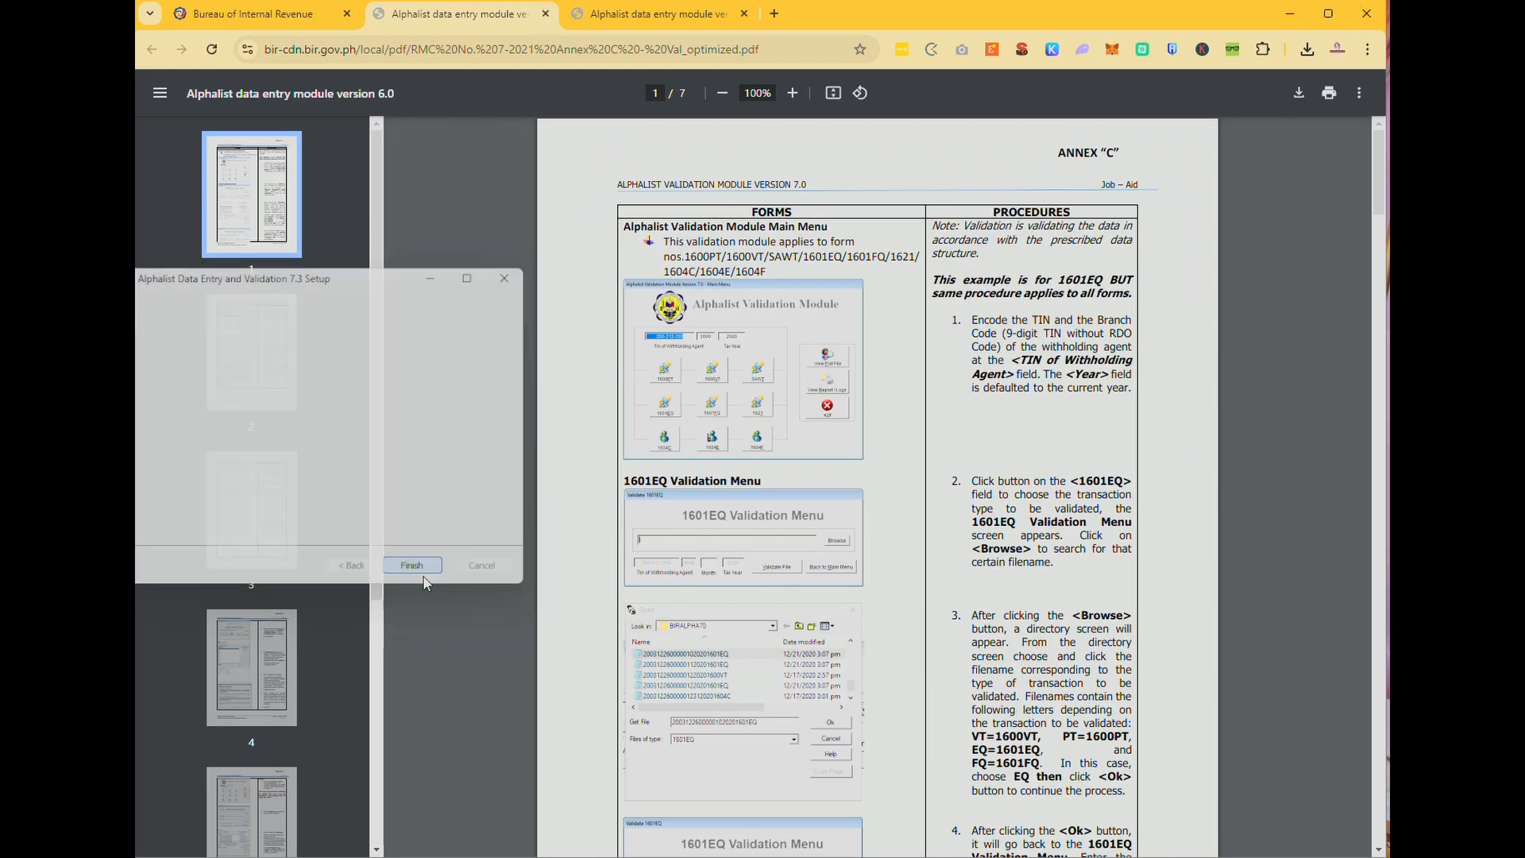
# Launch Alphalist Data Entry by searching 'alpha' in Windows search.
pyautogui.press('super+s')
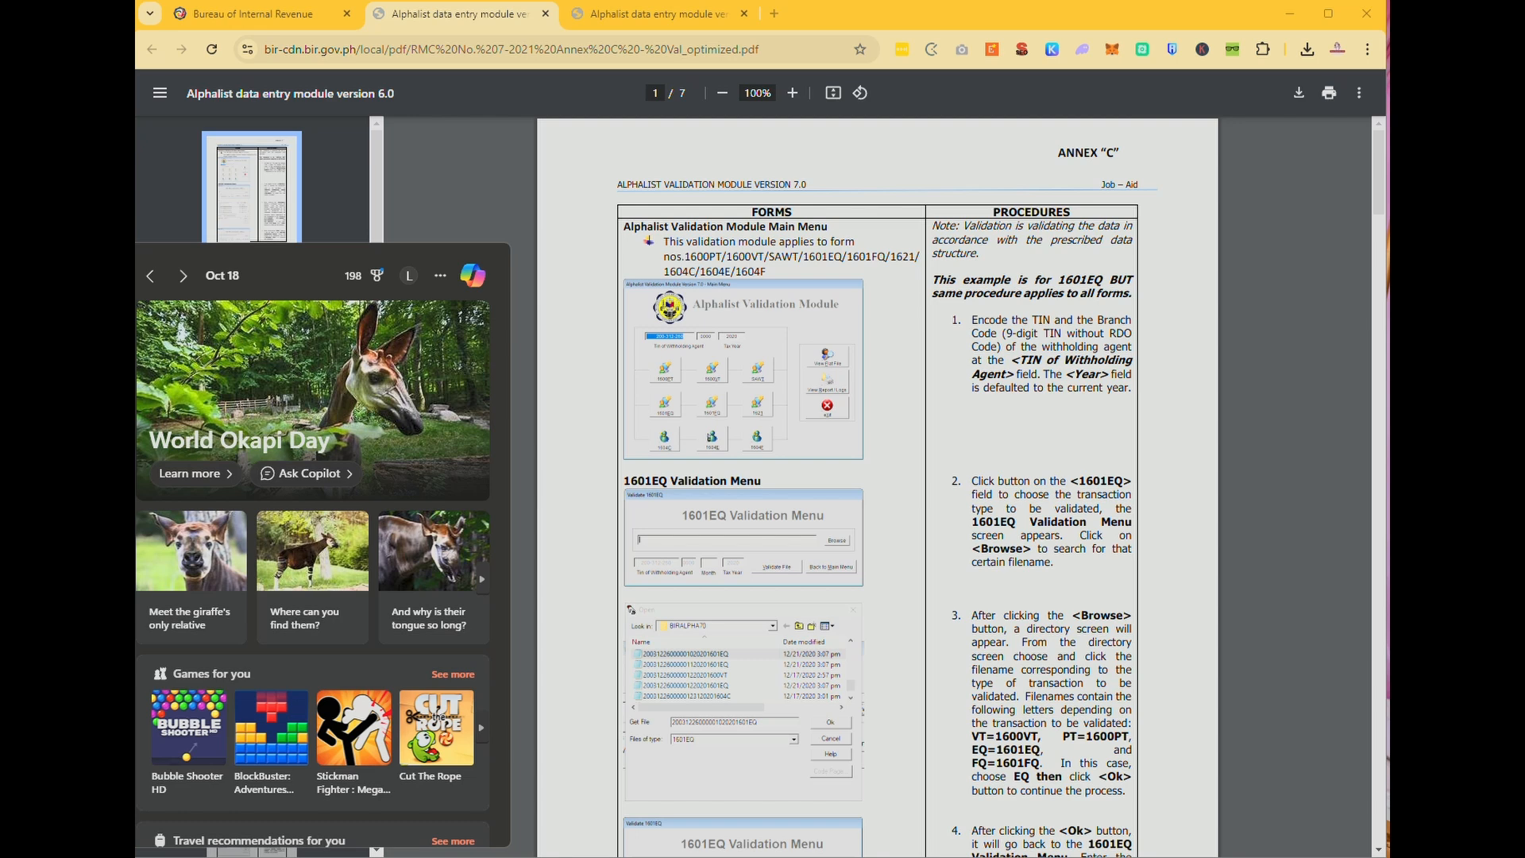
pyautogui.write('alpha')
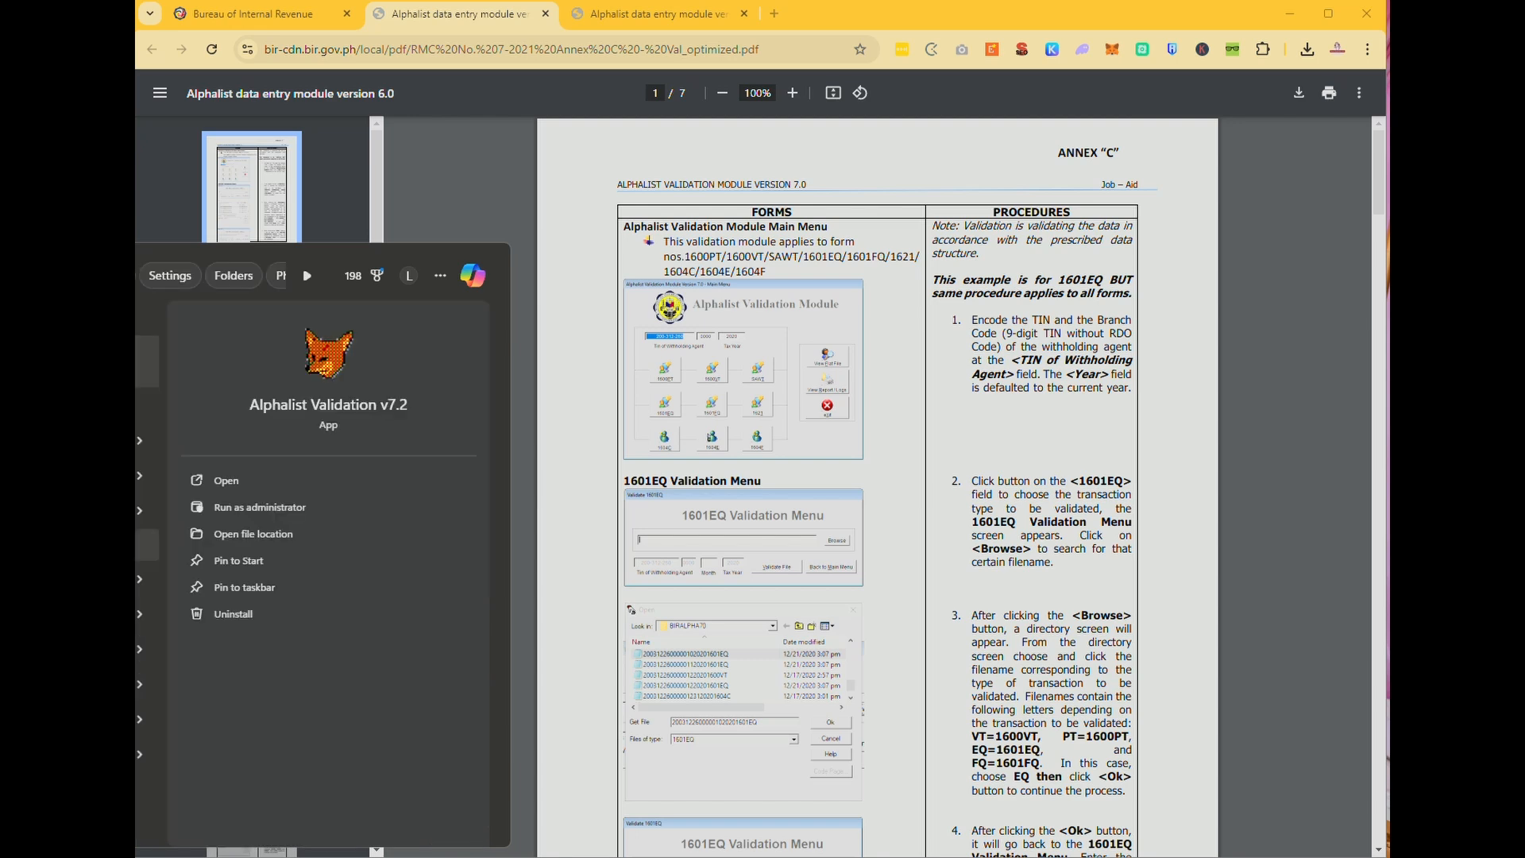
pyautogui.press('Return')
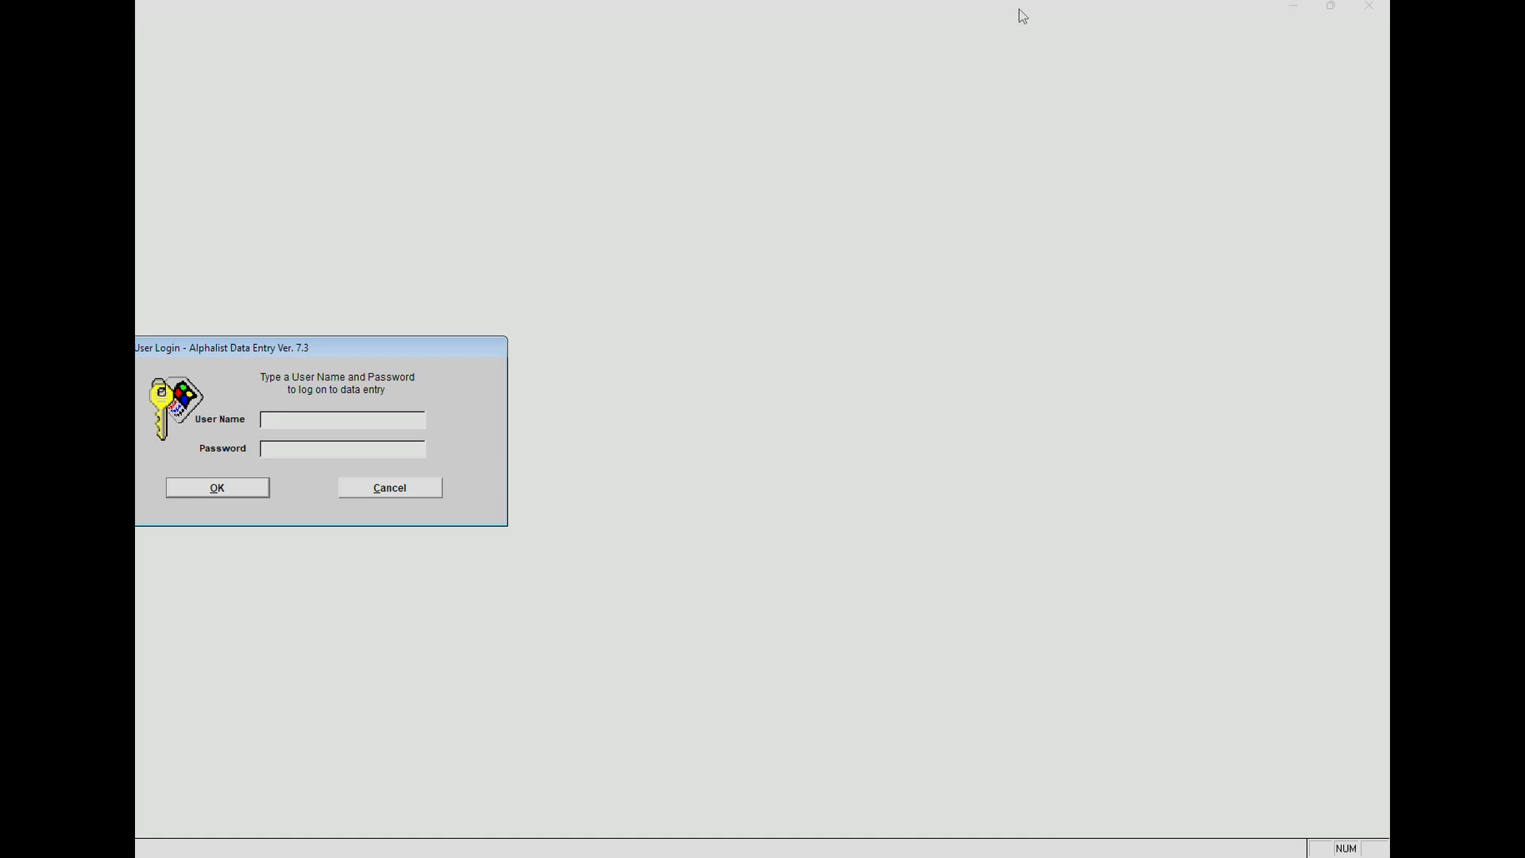
# Restore the Alphalist window from full screen, reposition it and widen it.
pyautogui.doubleClick(984, 17)
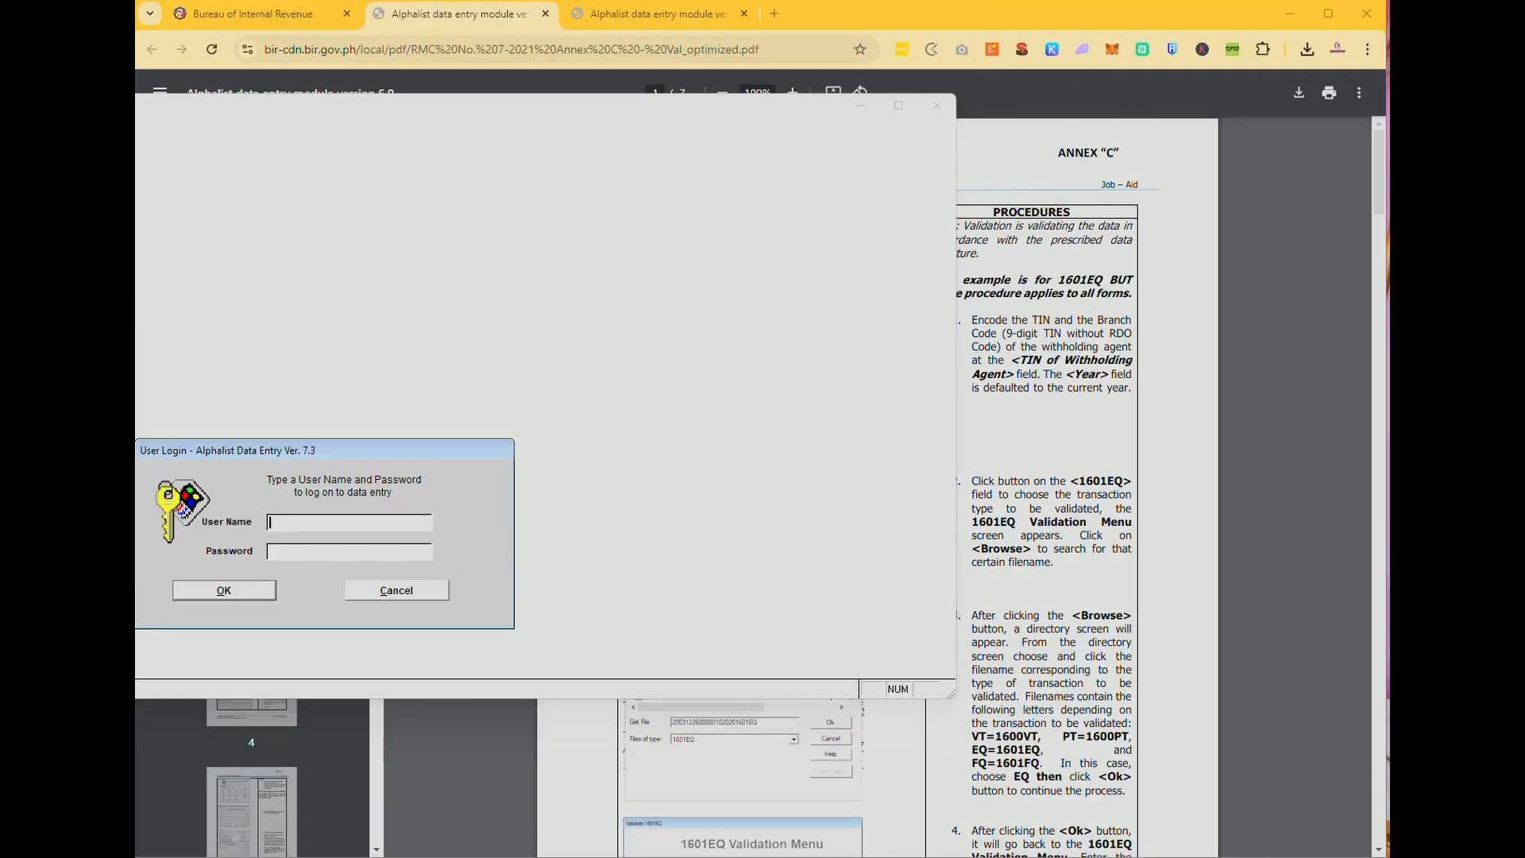
pyautogui.moveTo(138, 106); pyautogui.dragTo(299, 173)
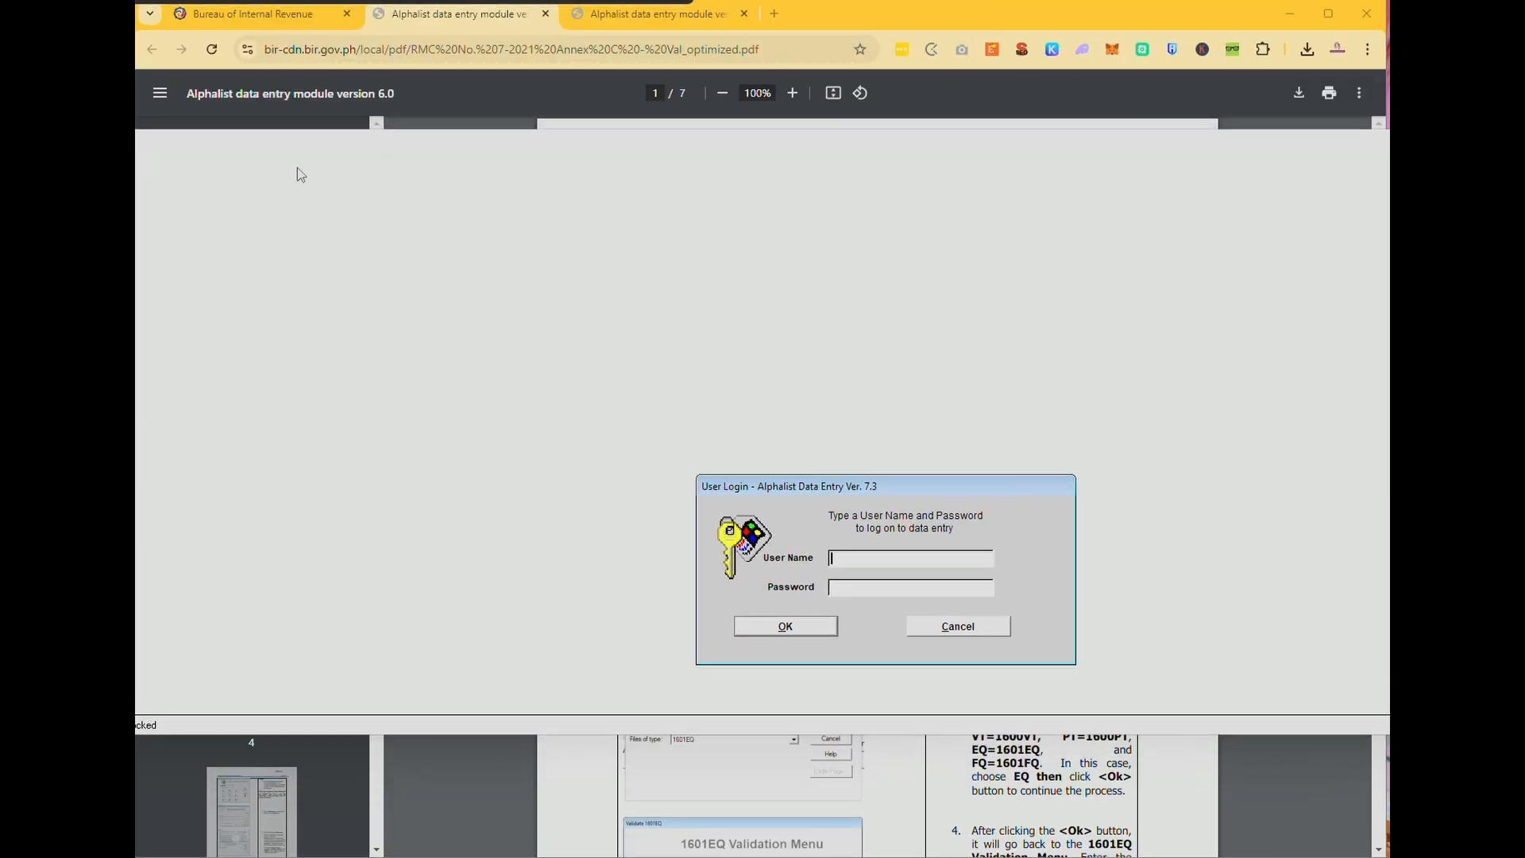
pyautogui.moveTo(139, 151); pyautogui.dragTo(370, 163)
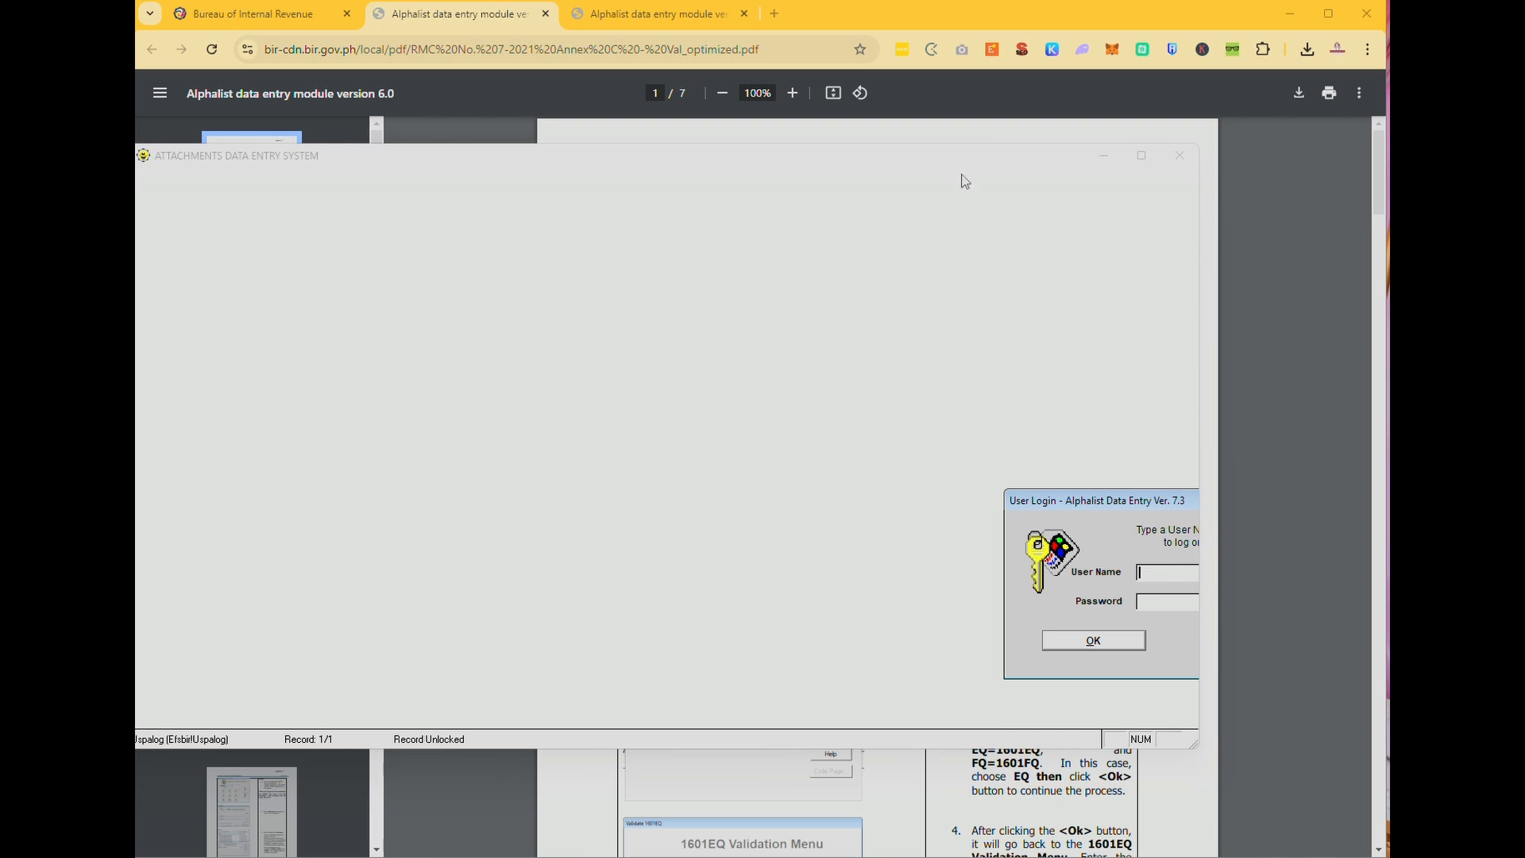
pyautogui.moveTo(406, 155); pyautogui.dragTo(10, 163)
pyautogui.moveTo(803, 373); pyautogui.dragTo(1134, 375)
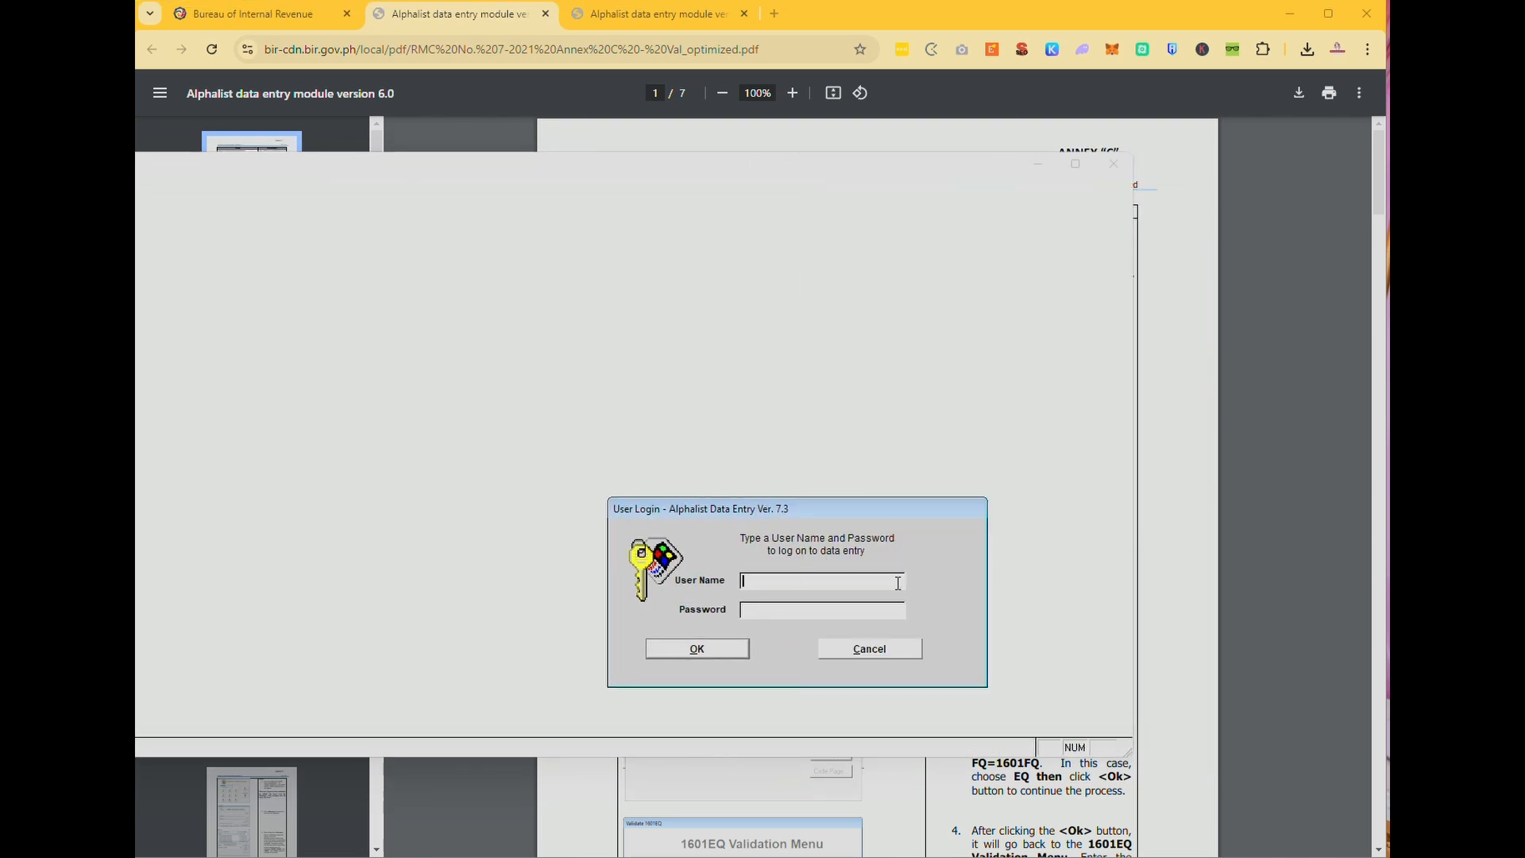
# Log in with the user name and password.
pyautogui.write('mon')
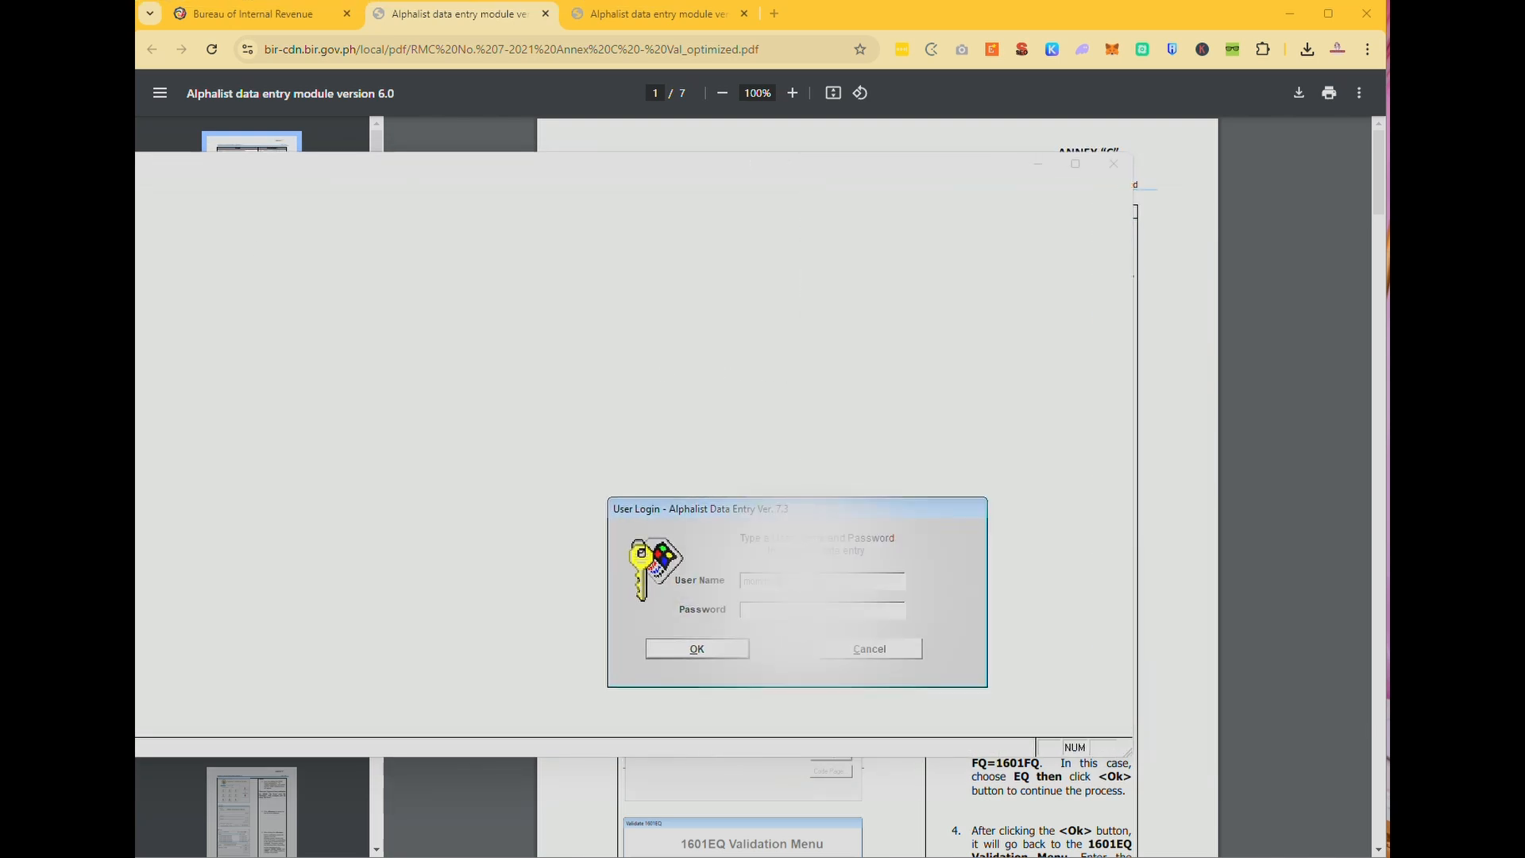
pyautogui.write('******')
pyautogui.press('Return')
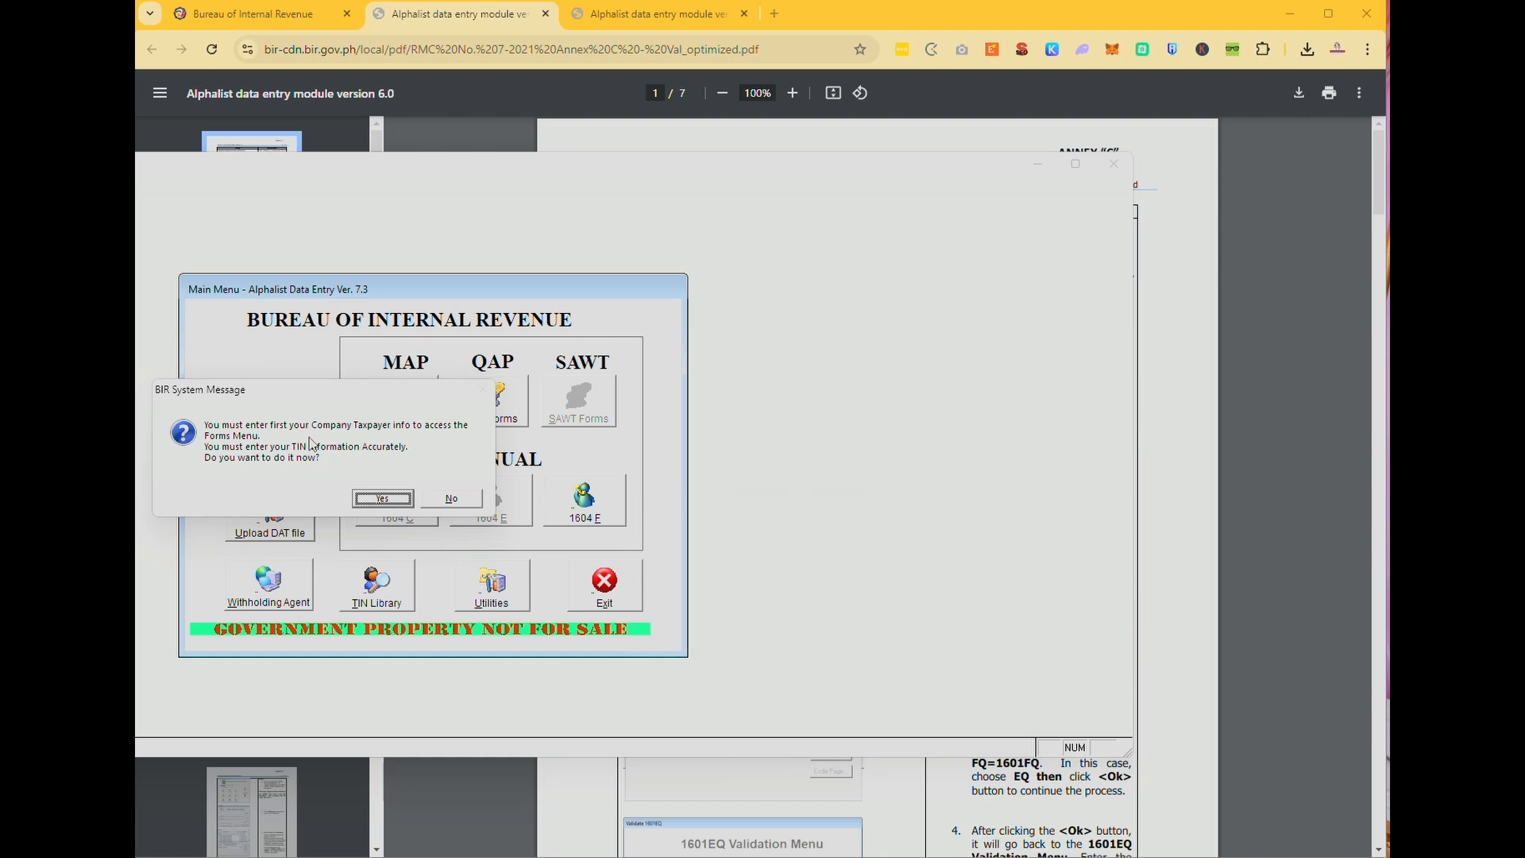
# Set RDO Code 060 Lucena City, category Private and classification Individual.
pyautogui.press('Return')
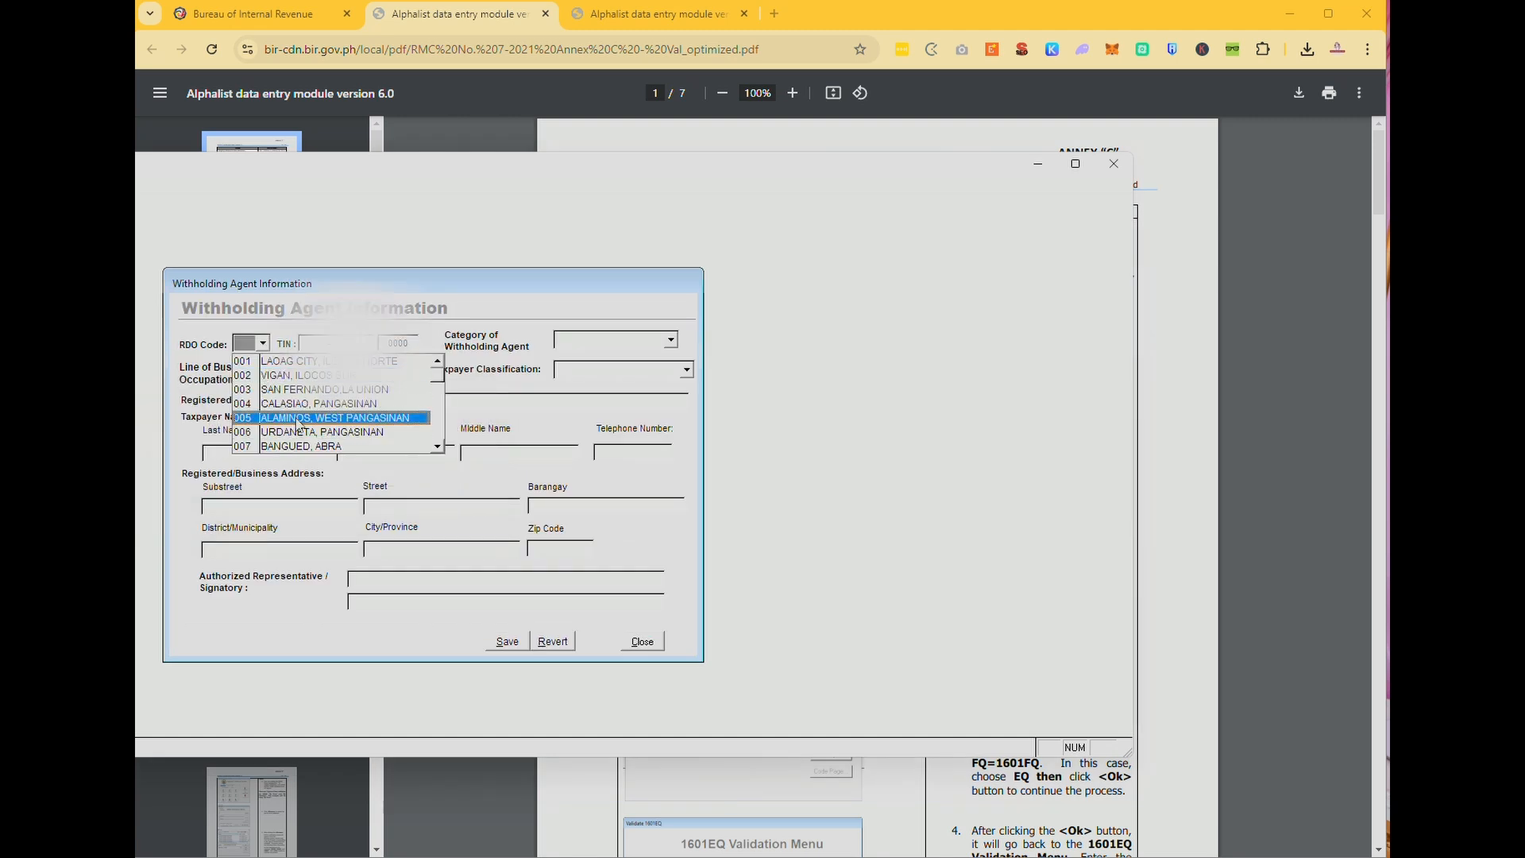
pyautogui.moveTo(437, 379)
pyautogui.mouseDown()
pyautogui.moveTo(435, 421)
pyautogui.moveTo(436, 397)
pyautogui.mouseUp()
pyautogui.click(435, 361)
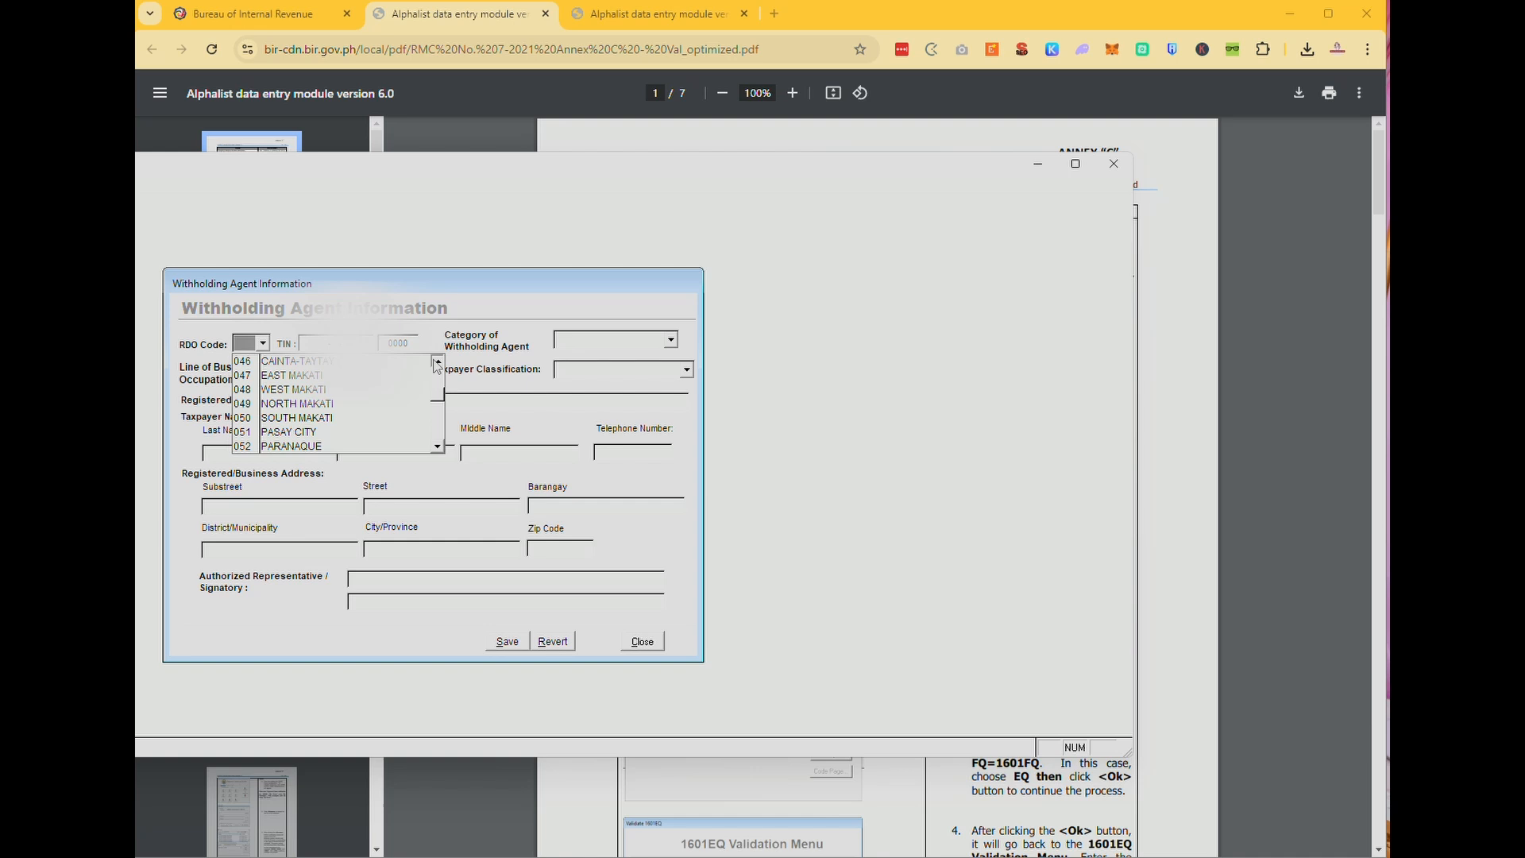
pyautogui.click(437, 447)
pyautogui.click(342, 446)
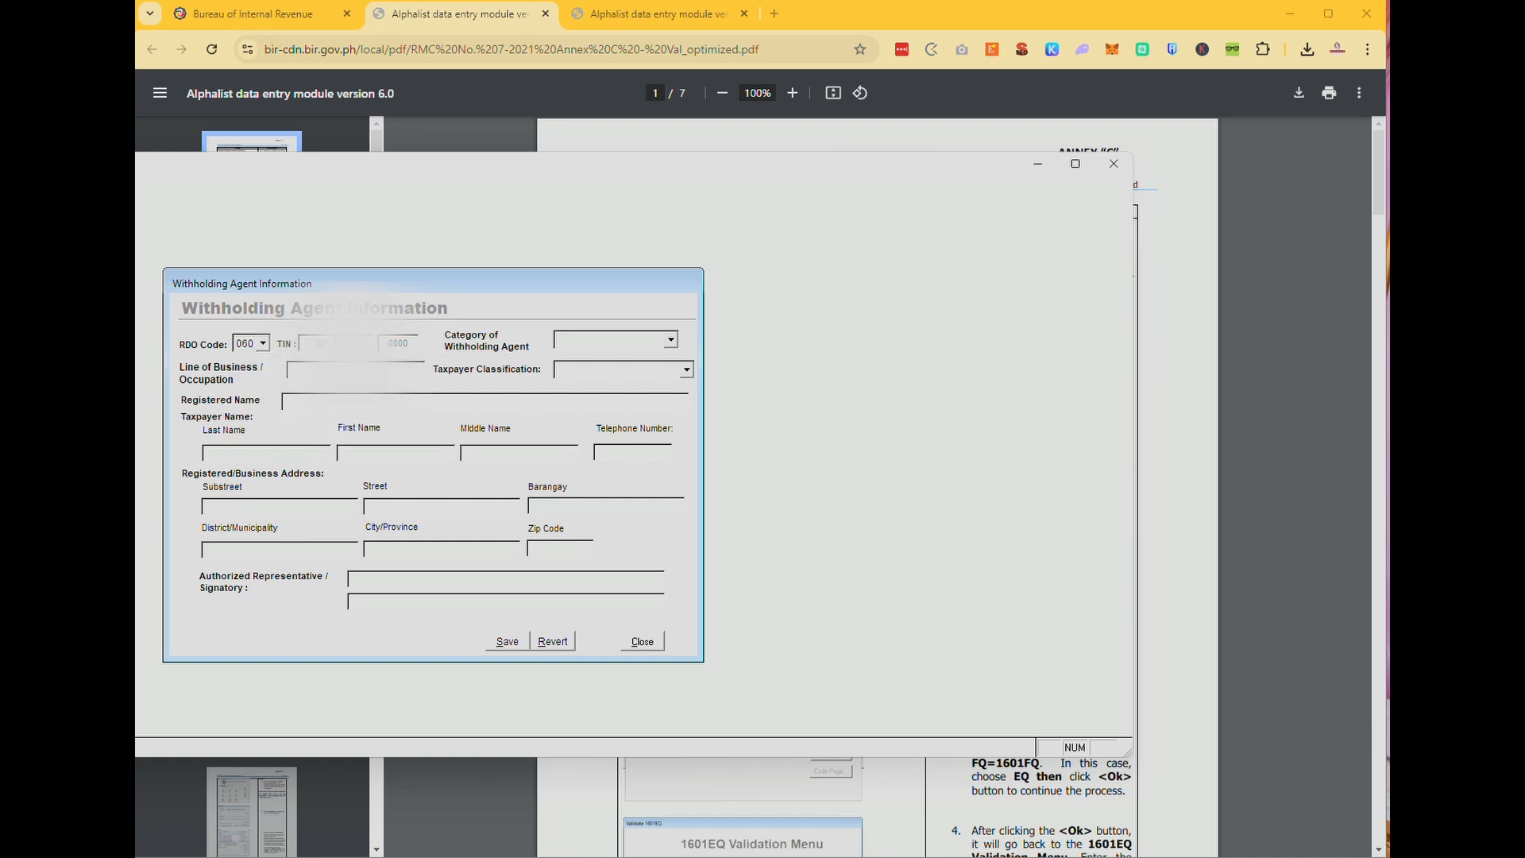
pyautogui.press('Tab')
pyautogui.click(618, 342)
pyautogui.click(616, 357)
pyautogui.click(610, 371)
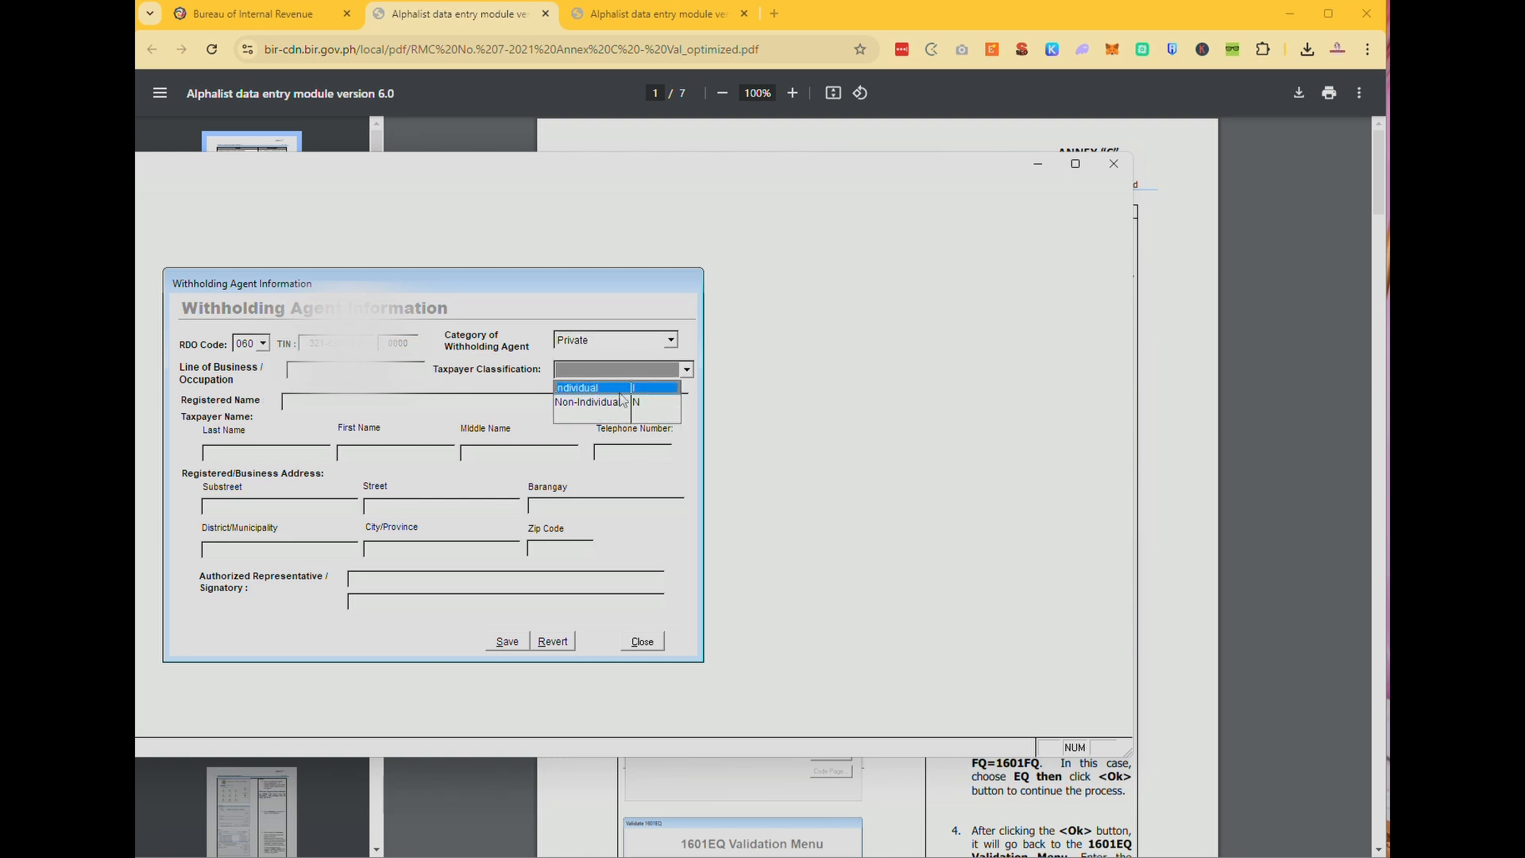
pyautogui.click(621, 393)
# Enter the line of business as freelance virtual assistant.
pyautogui.click(378, 374)
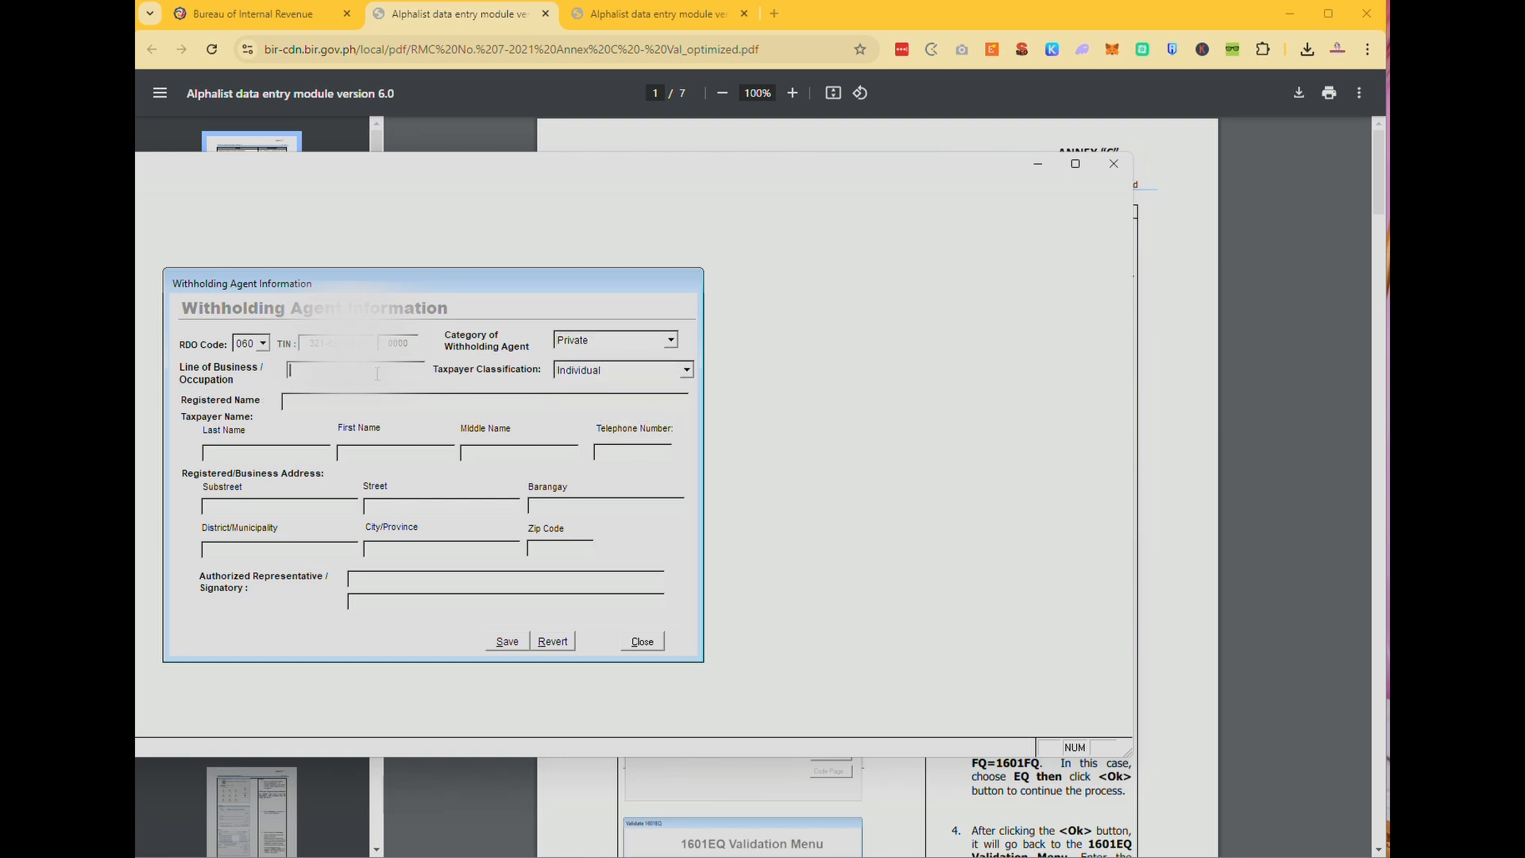
pyautogui.write('FREEKLANCE VIRTUAL ASSISTAN')
pyautogui.press('Tab')
# Enter the taxpayer's last, first and middle name, then save the agent information.
pyautogui.press('capslock')
pyautogui.write('SA')
pyautogui.press('BackSpace')
pyautogui.press('BackSpace')
pyautogui.click(644, 377)
pyautogui.click(646, 377)
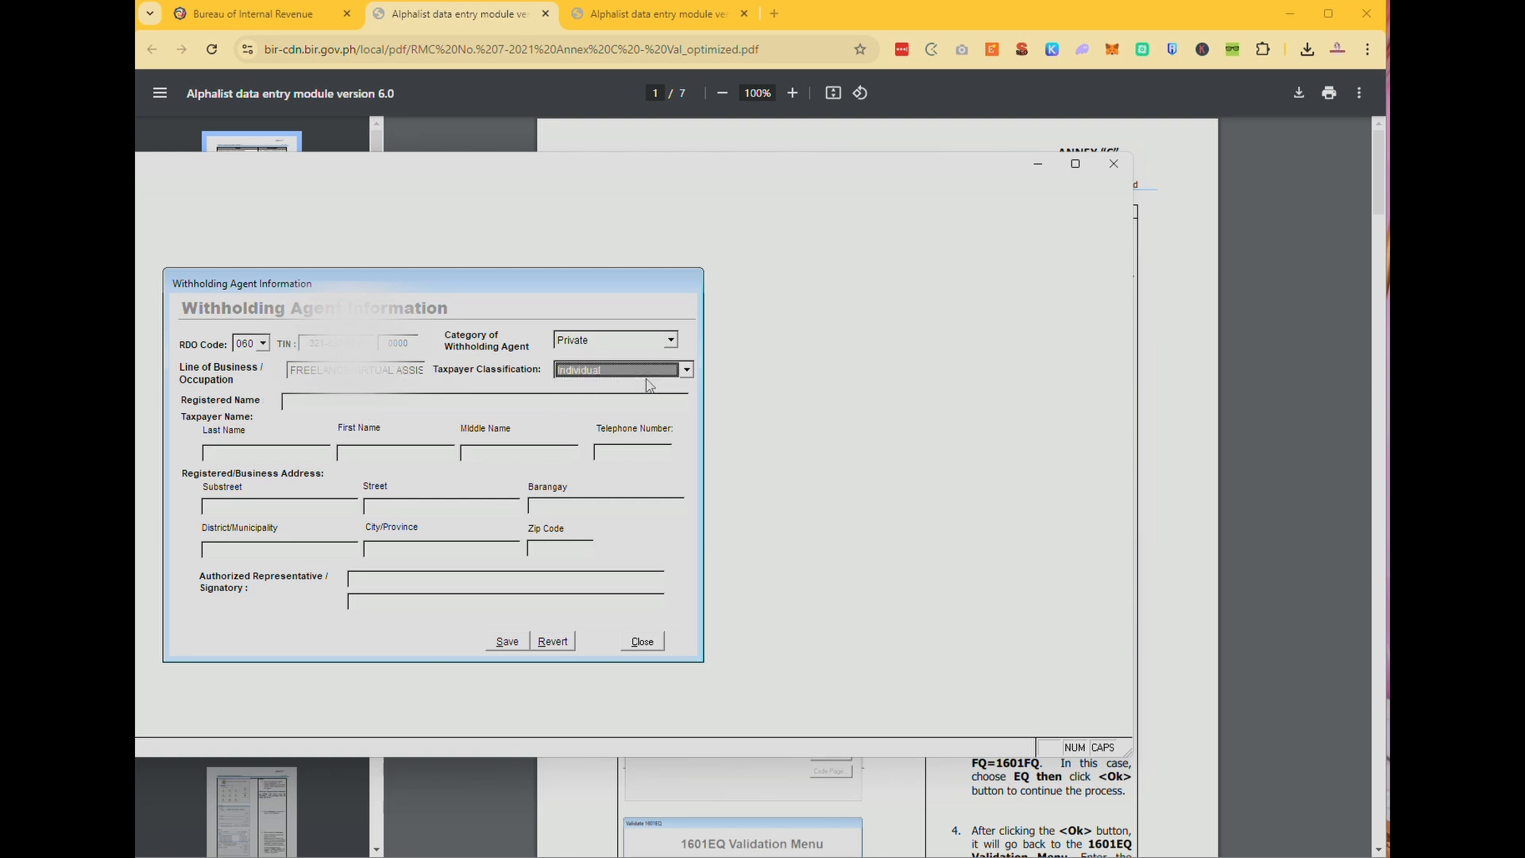
pyautogui.click(313, 451)
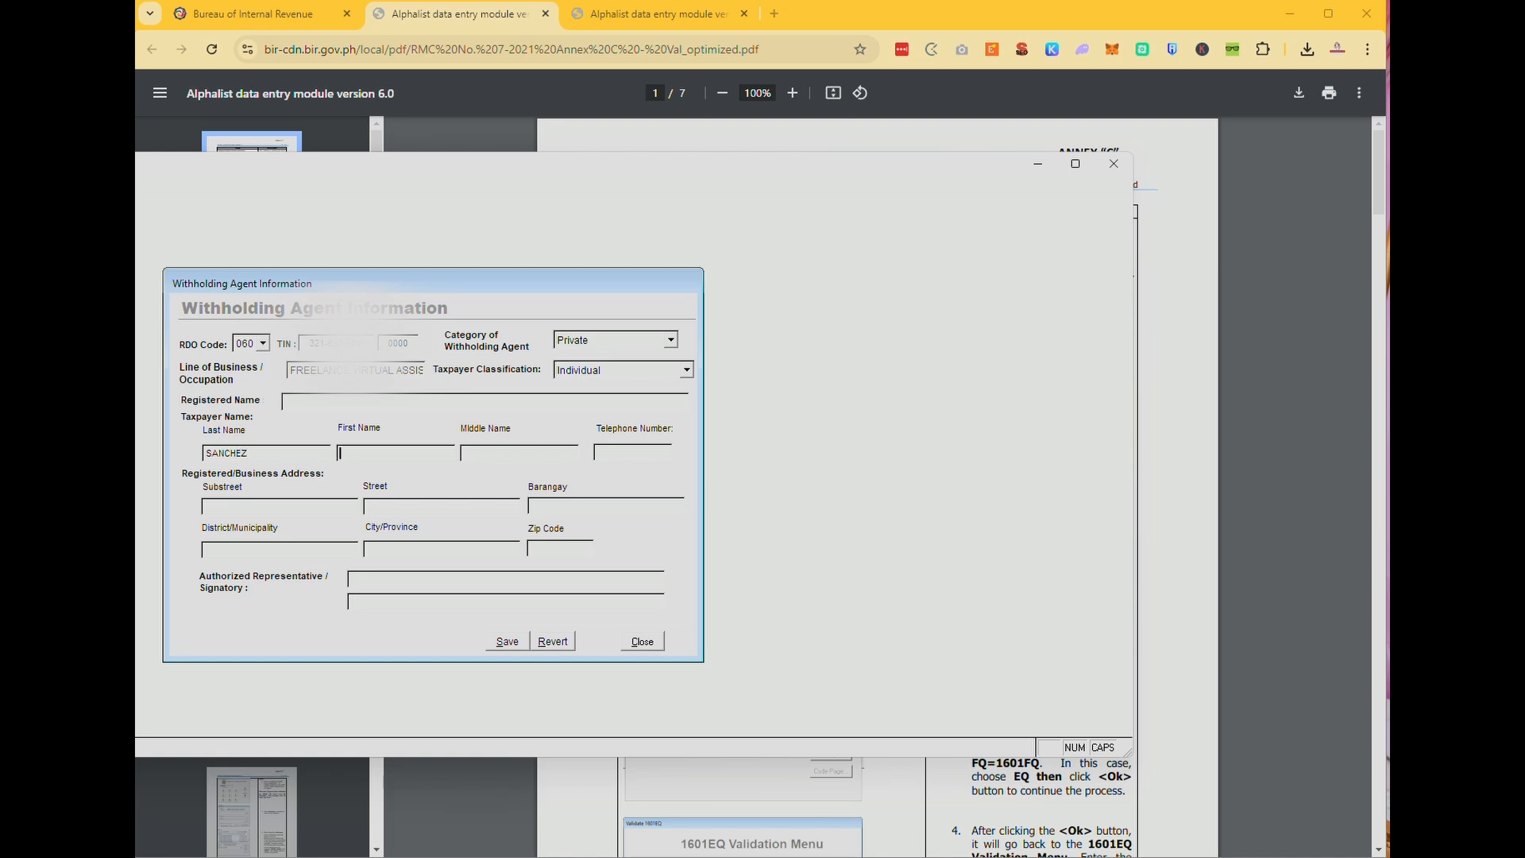
pyautogui.press('Tab')
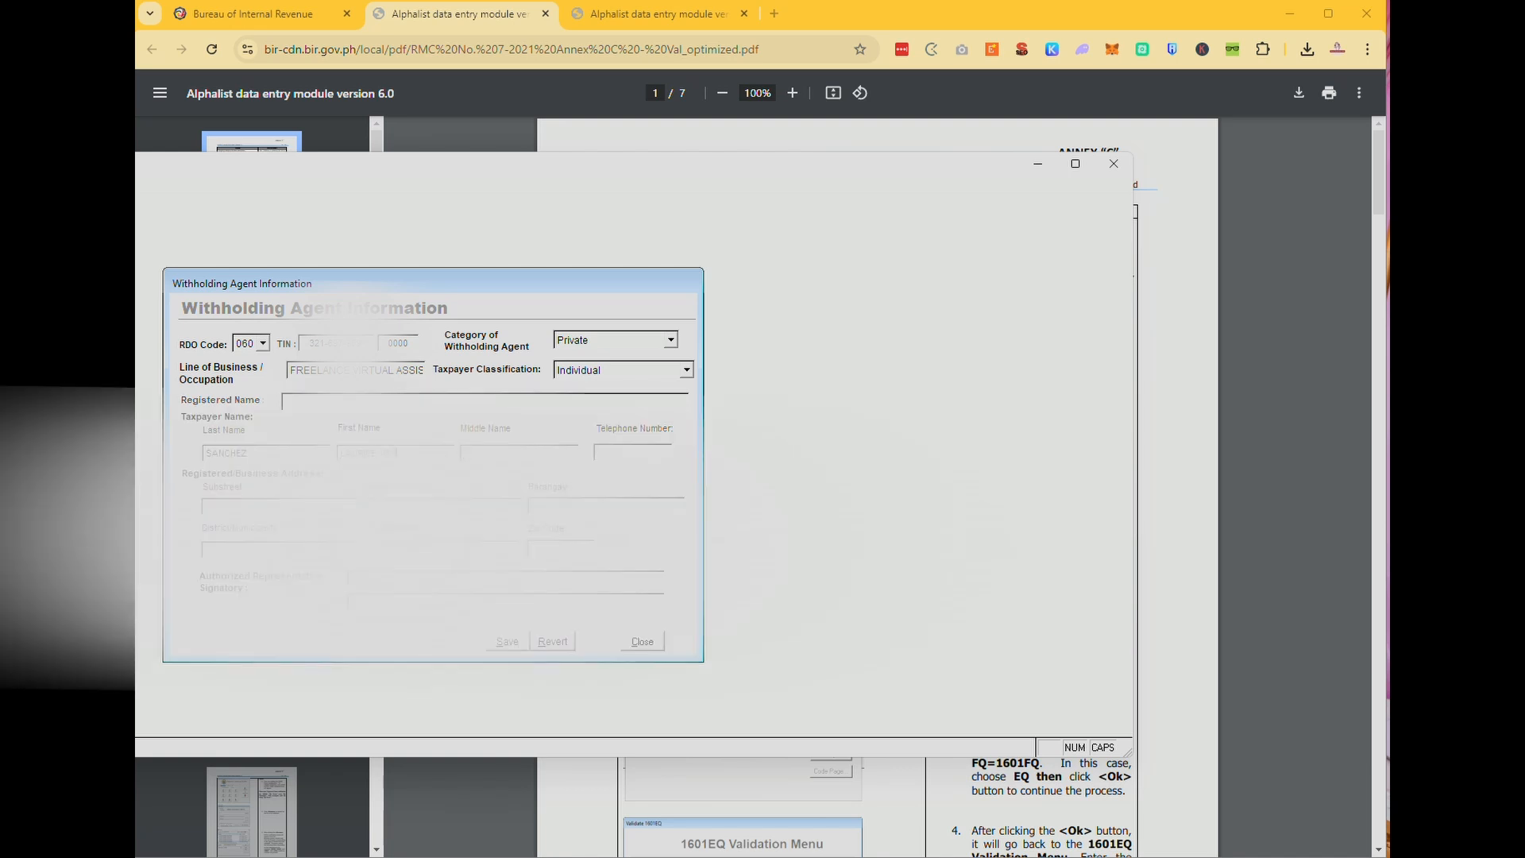
pyautogui.press('Tab')
pyautogui.write('SA')
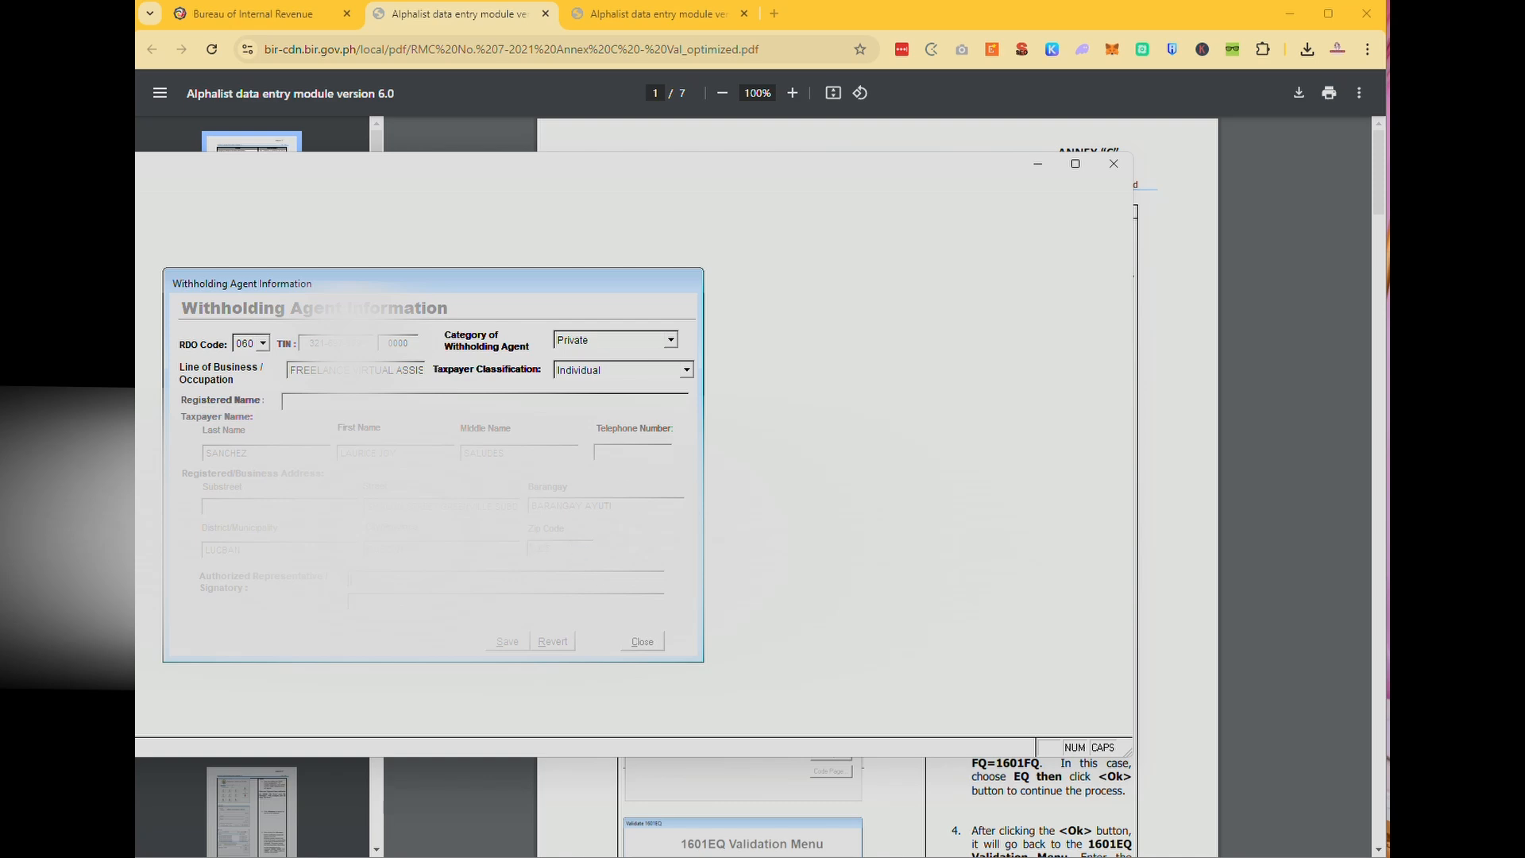
pyautogui.click(507, 641)
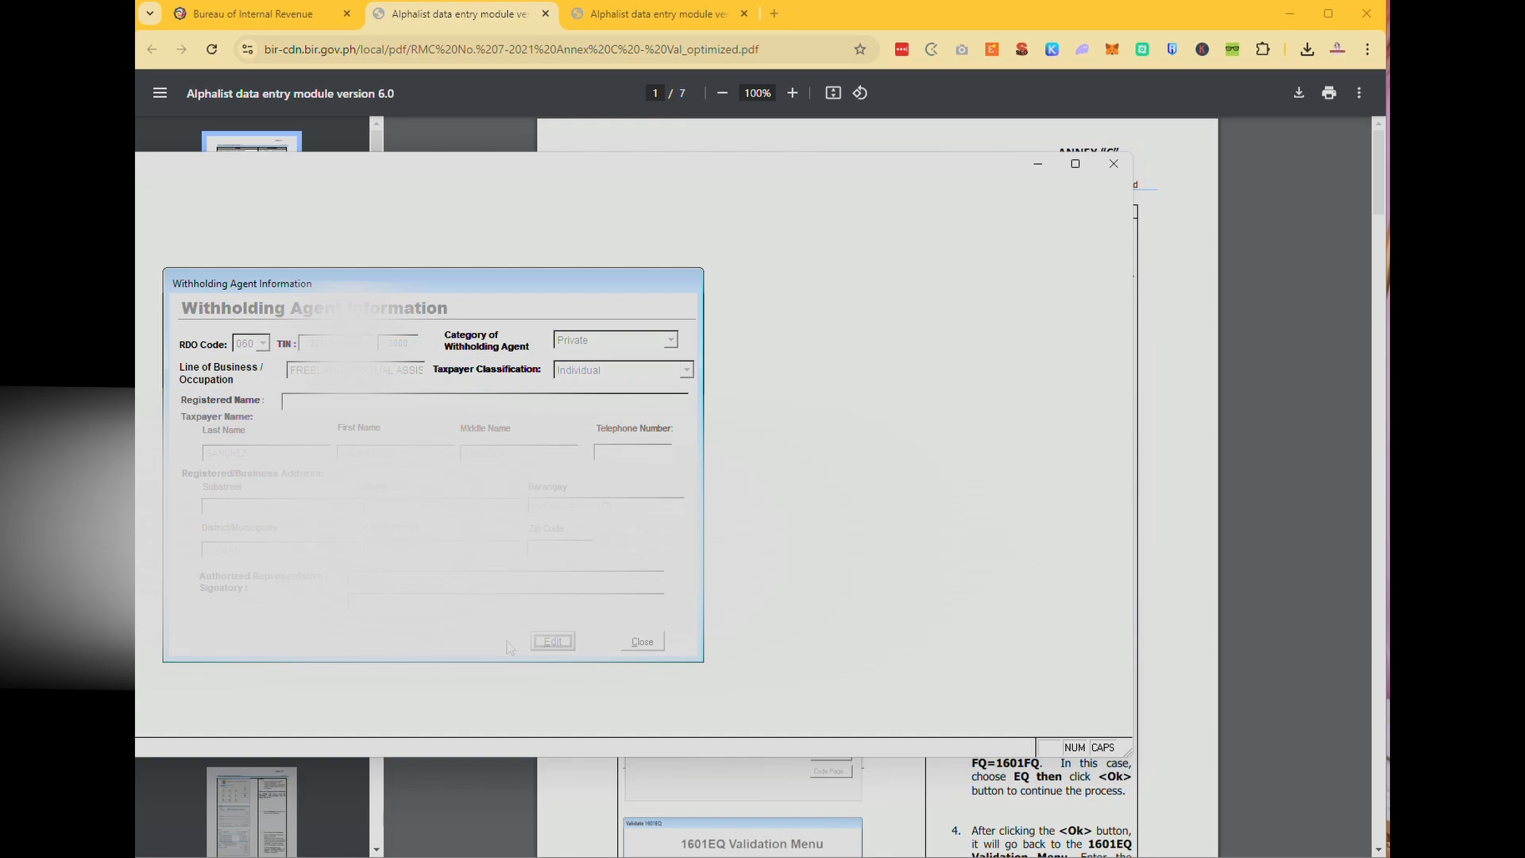
# Return to the main menu and choose the 1701Q form under SAWT Forms.
pyautogui.click(642, 641)
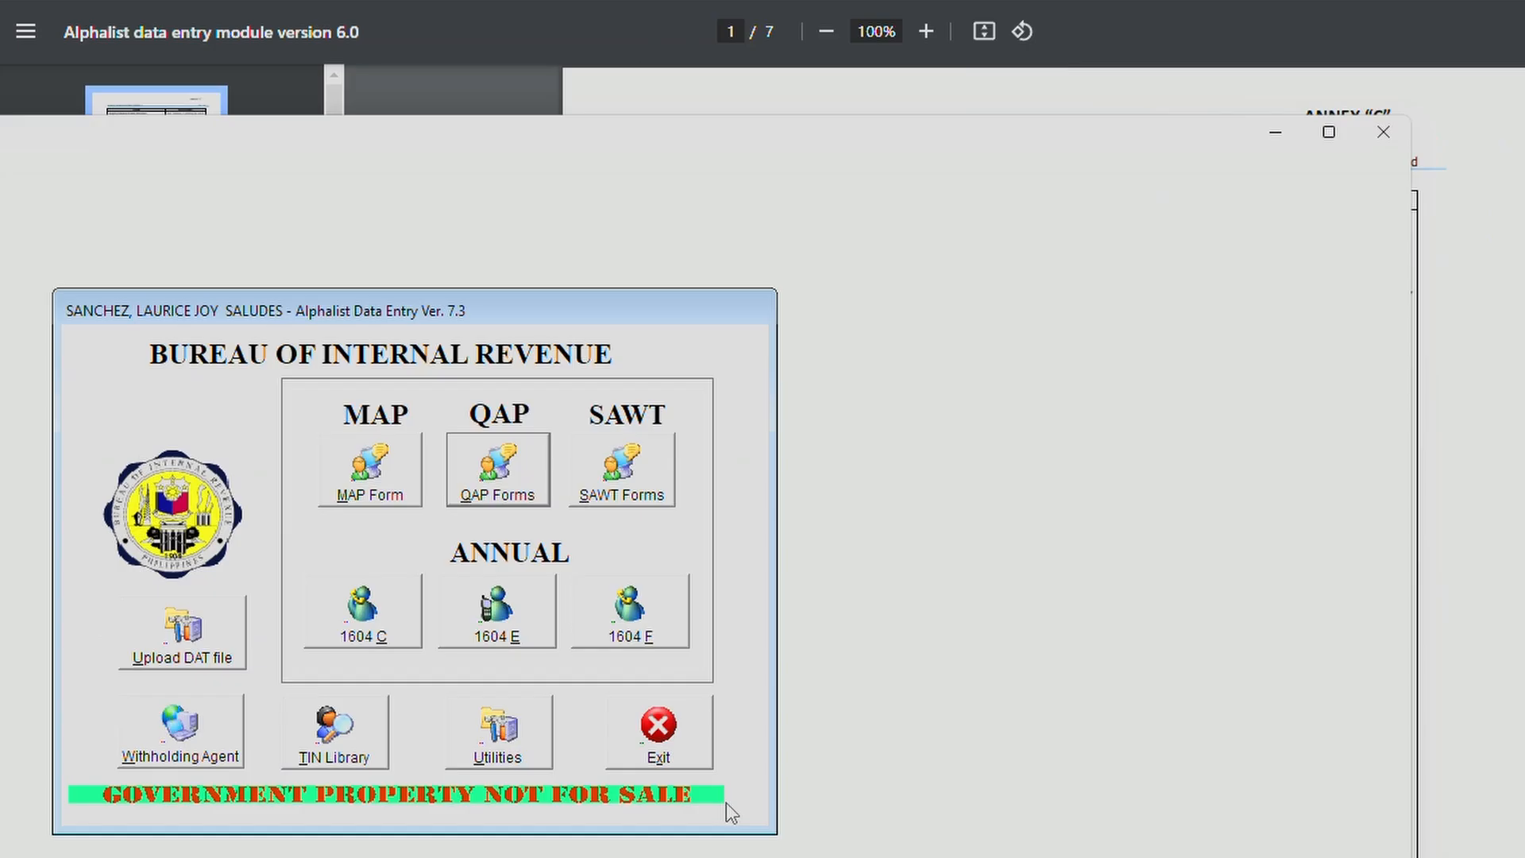
pyautogui.click(651, 484)
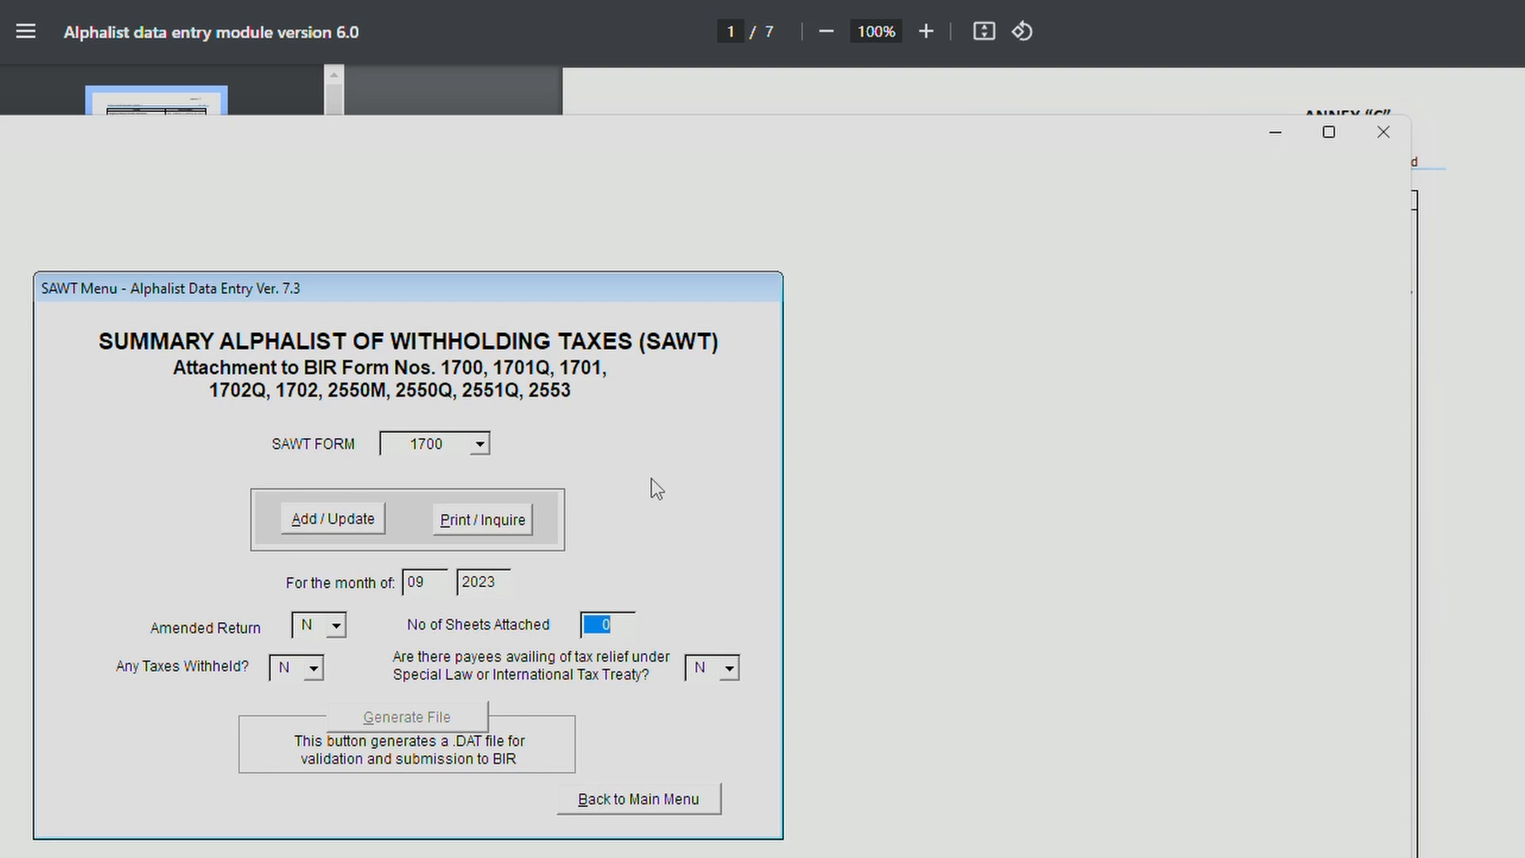
pyautogui.click(480, 444)
pyautogui.click(412, 515)
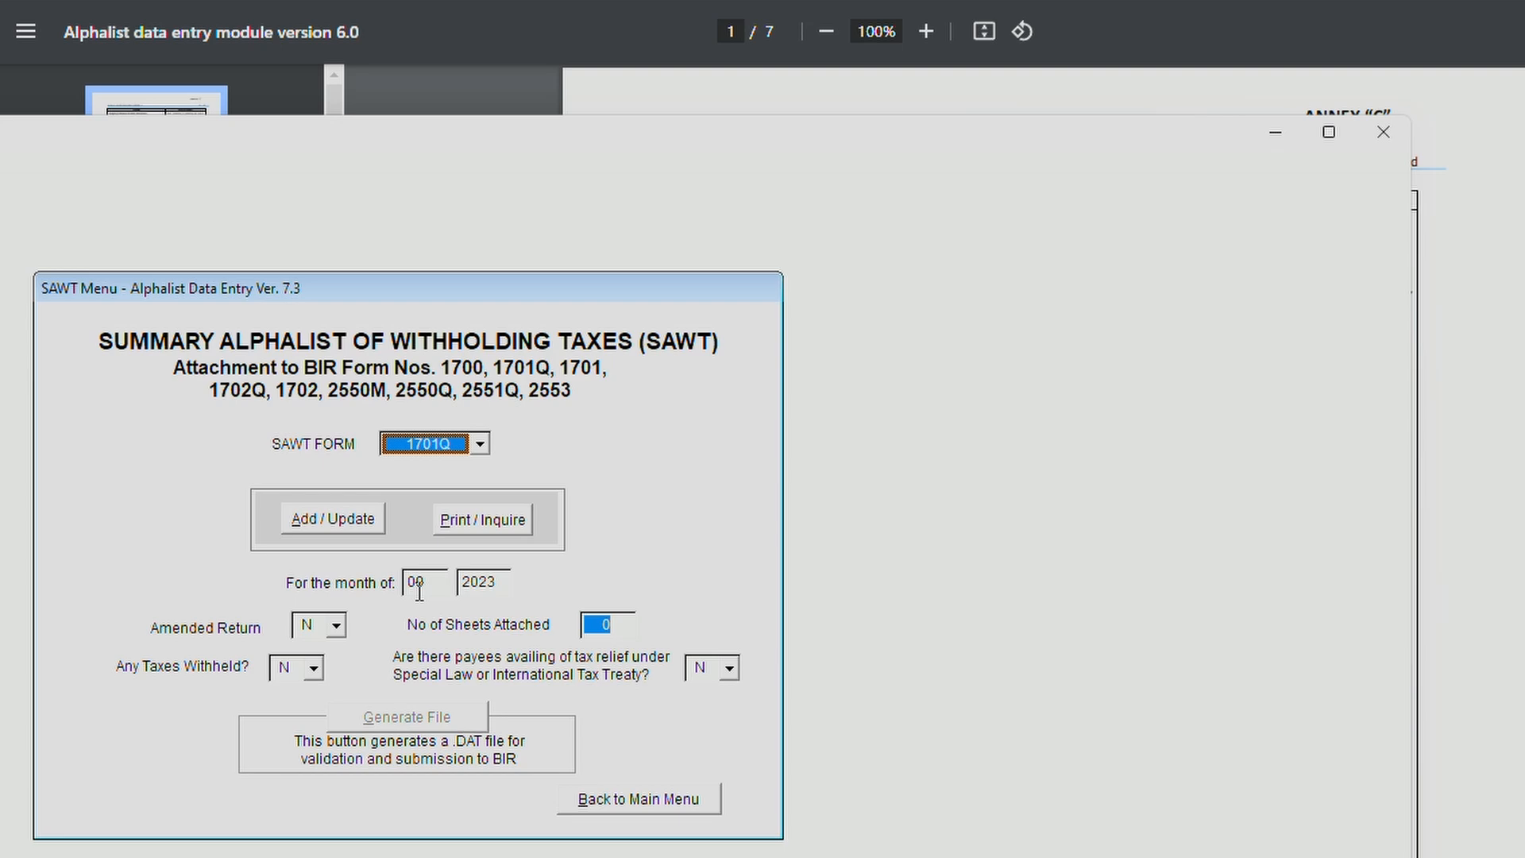
# Set the return year to 2024 and Any Taxes Withheld to Y, then start adding entries.
pyautogui.click(484, 578)
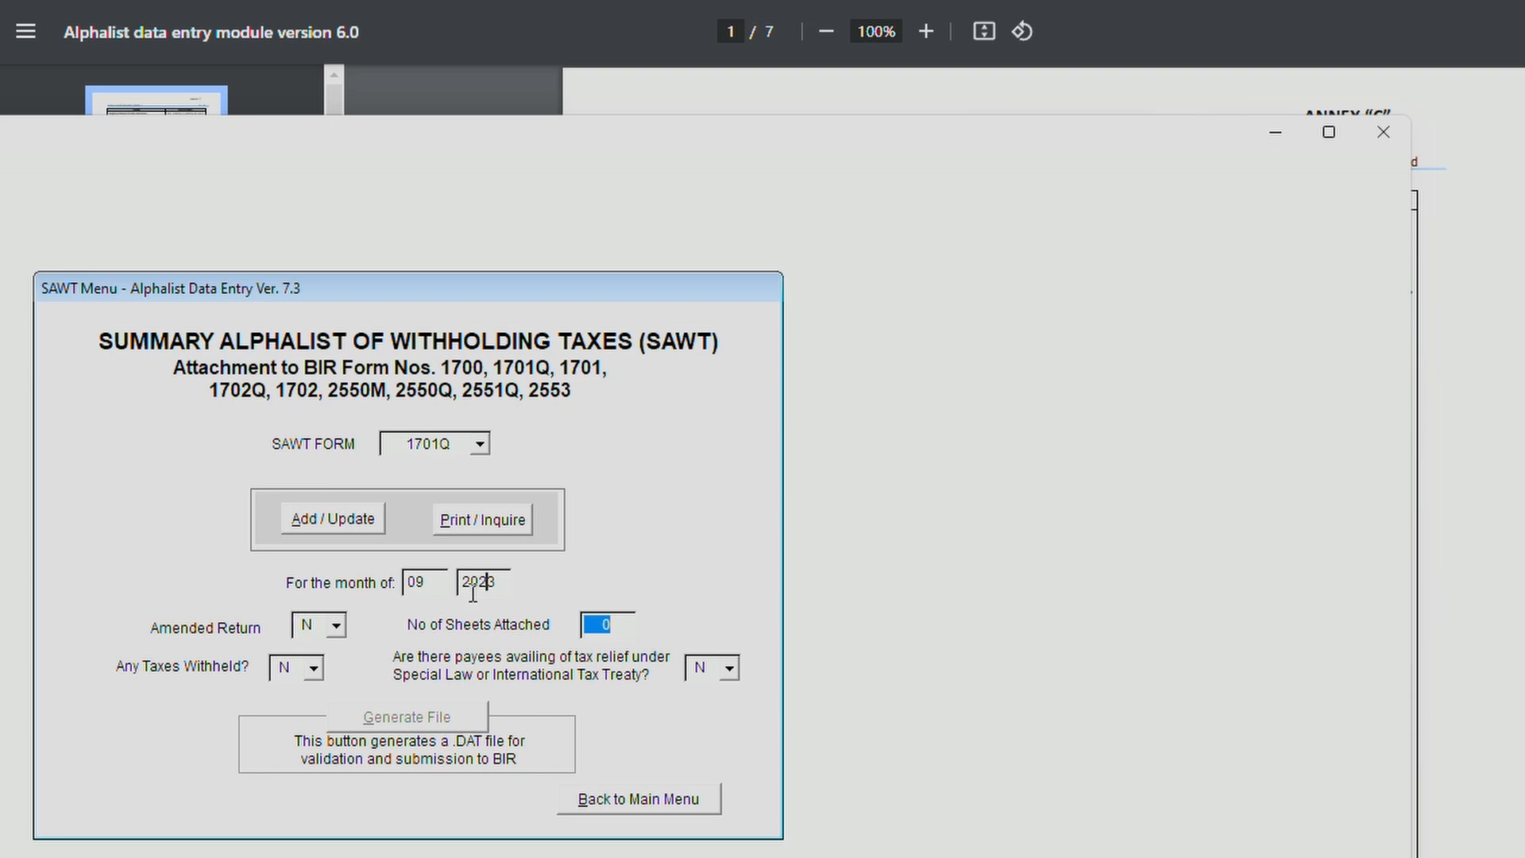
pyautogui.press('BackSpace')
pyautogui.press('BackSpace')
pyautogui.write('24')
pyautogui.click(314, 669)
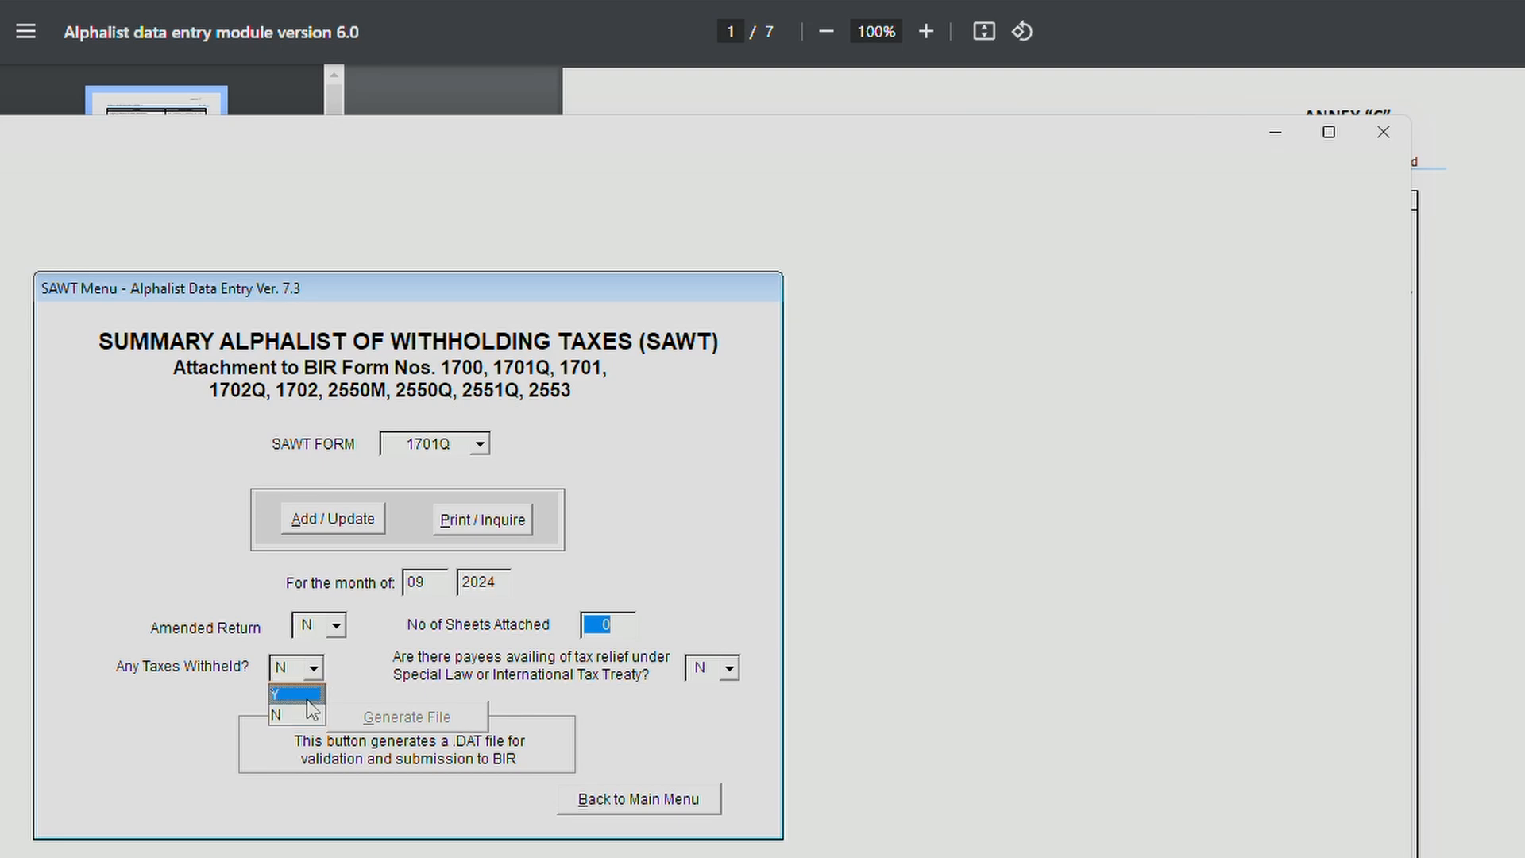
pyautogui.click(312, 709)
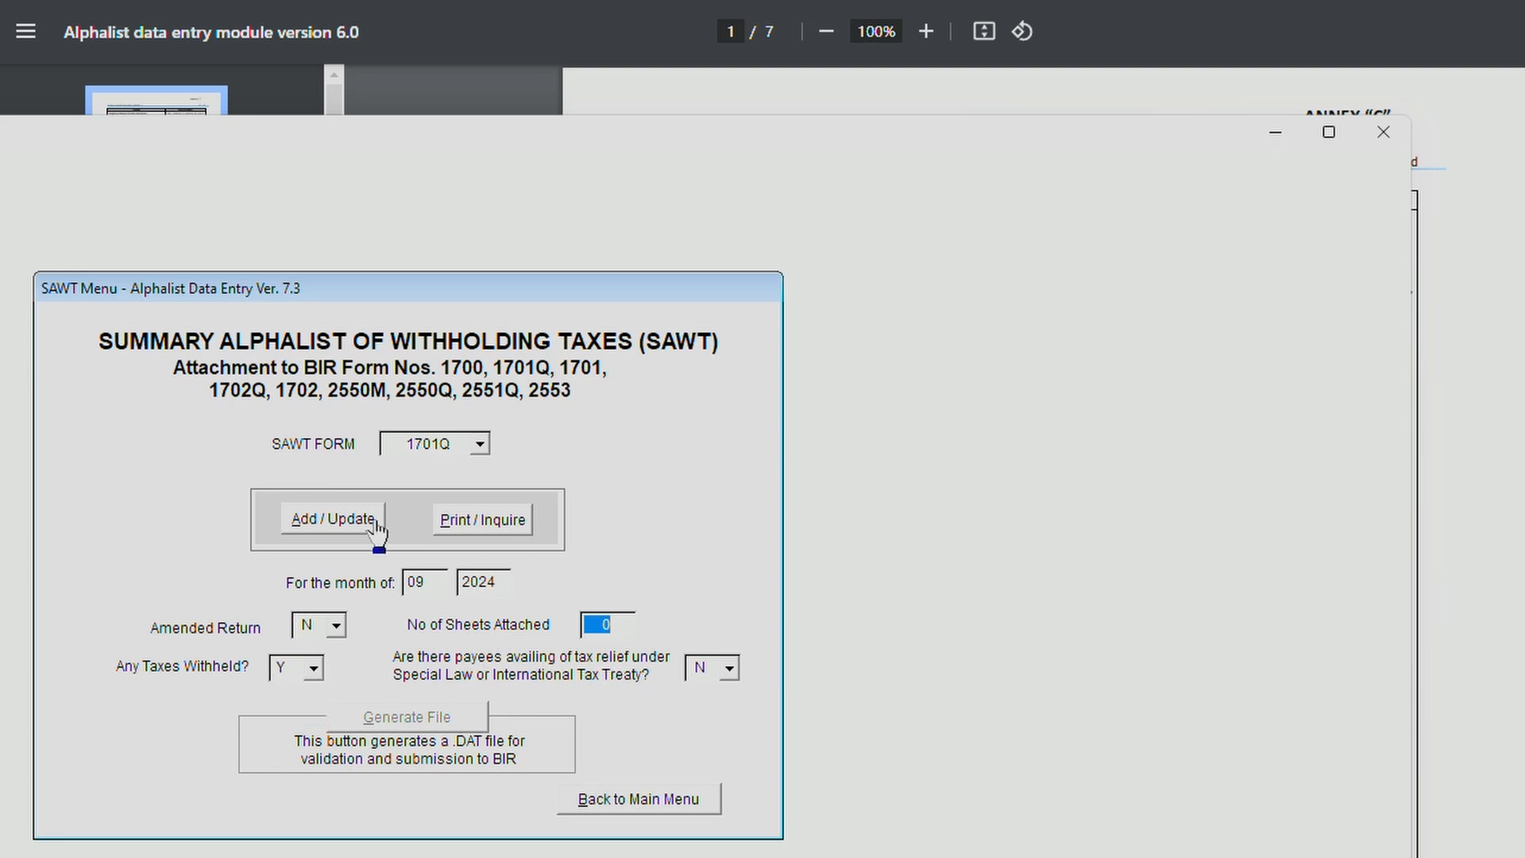
pyautogui.click(340, 524)
# Enter the payee's TIN and name in the 1701Q data entry form.
pyautogui.click(438, 597)
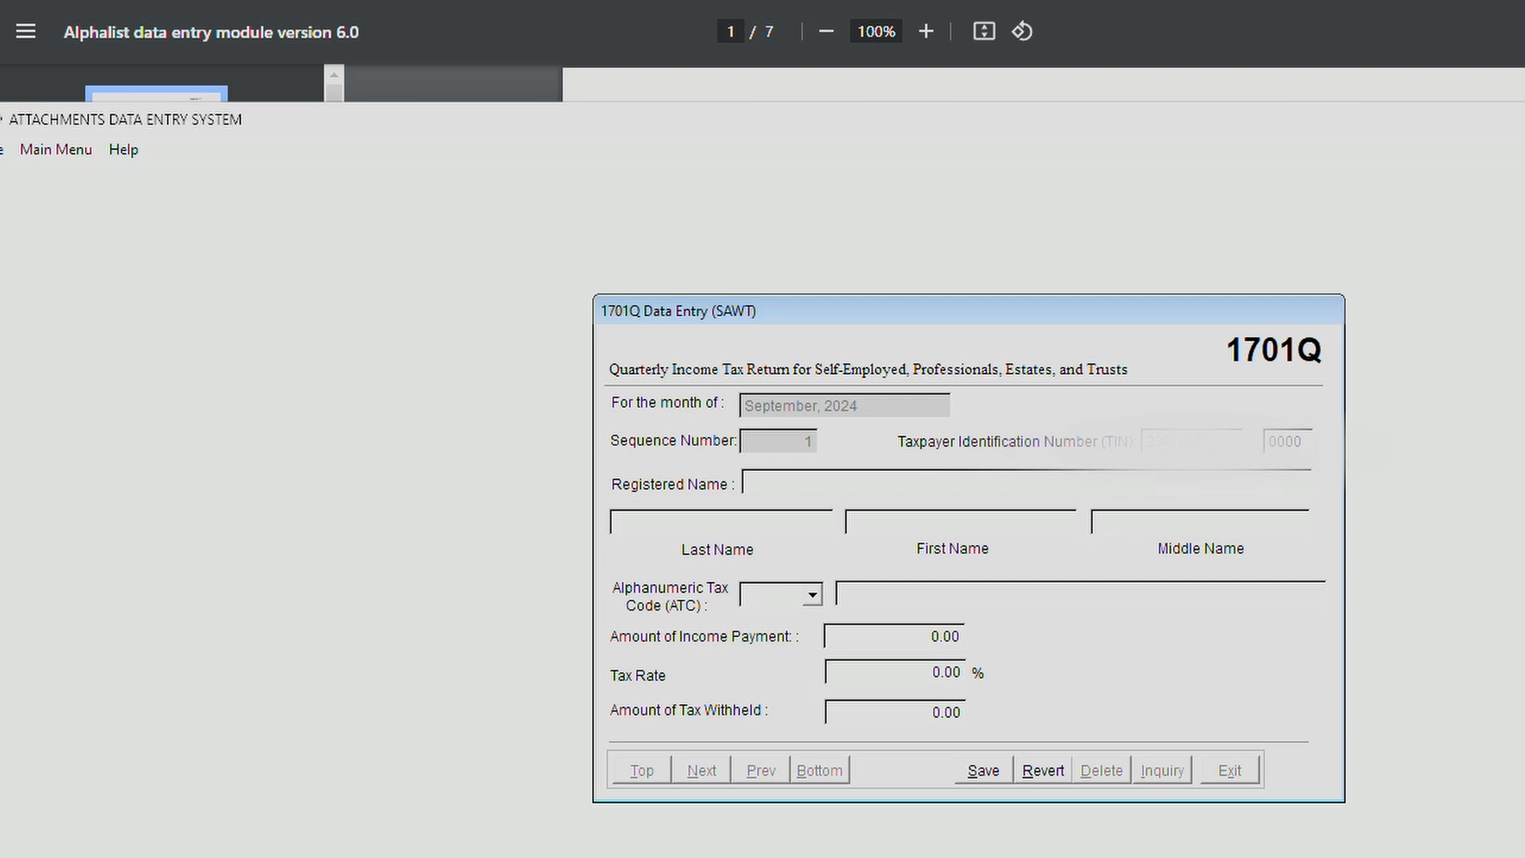
pyautogui.write('7')
pyautogui.press('Tab')
pyautogui.press('Tab')
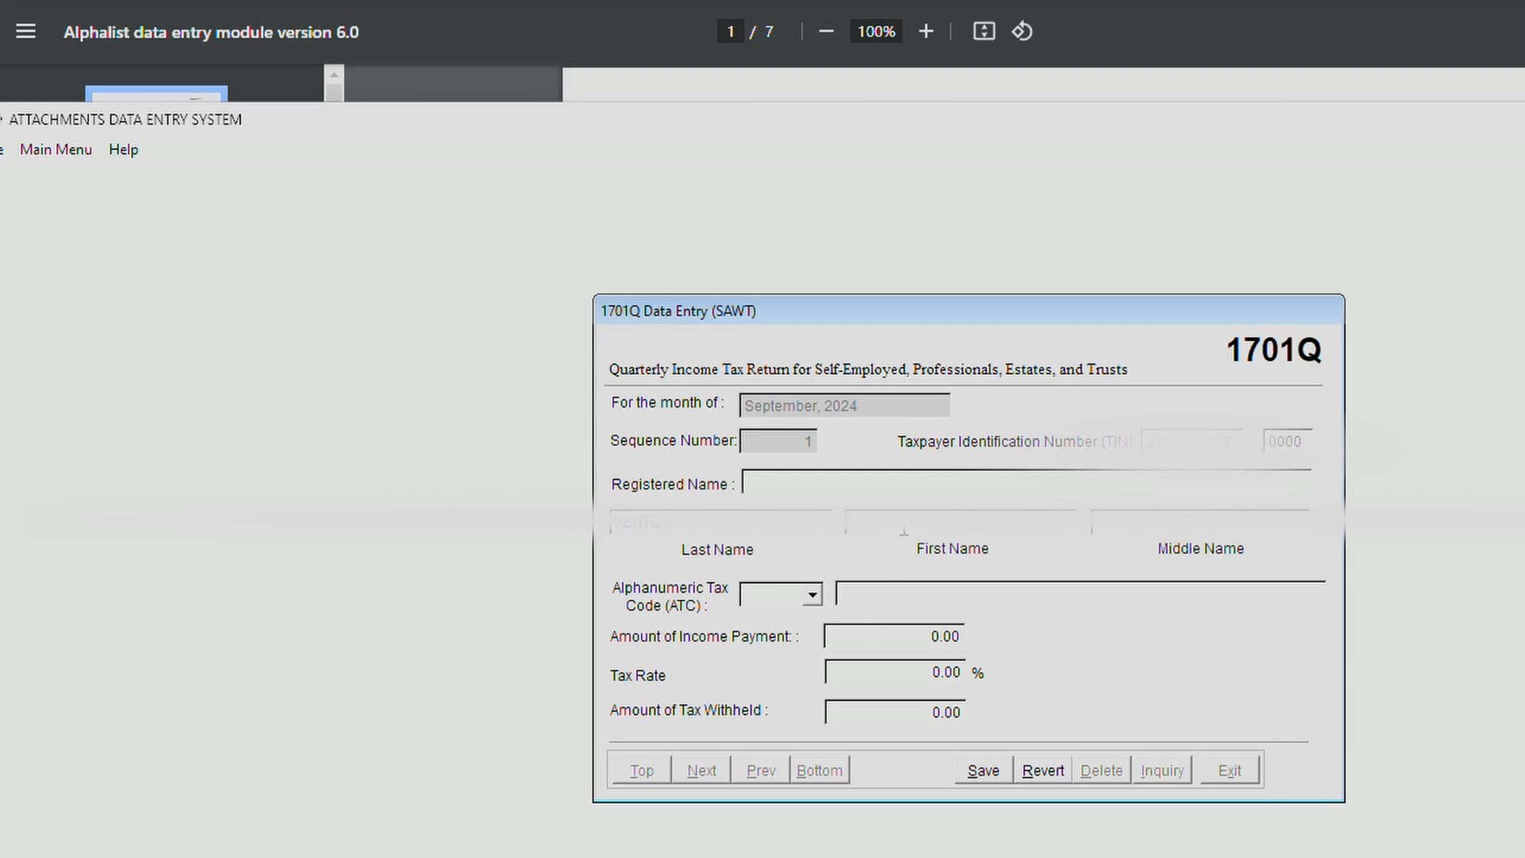
pyautogui.click(1224, 512)
# Set the ATC to WI050 for management and technical consultants.
pyautogui.click(813, 592)
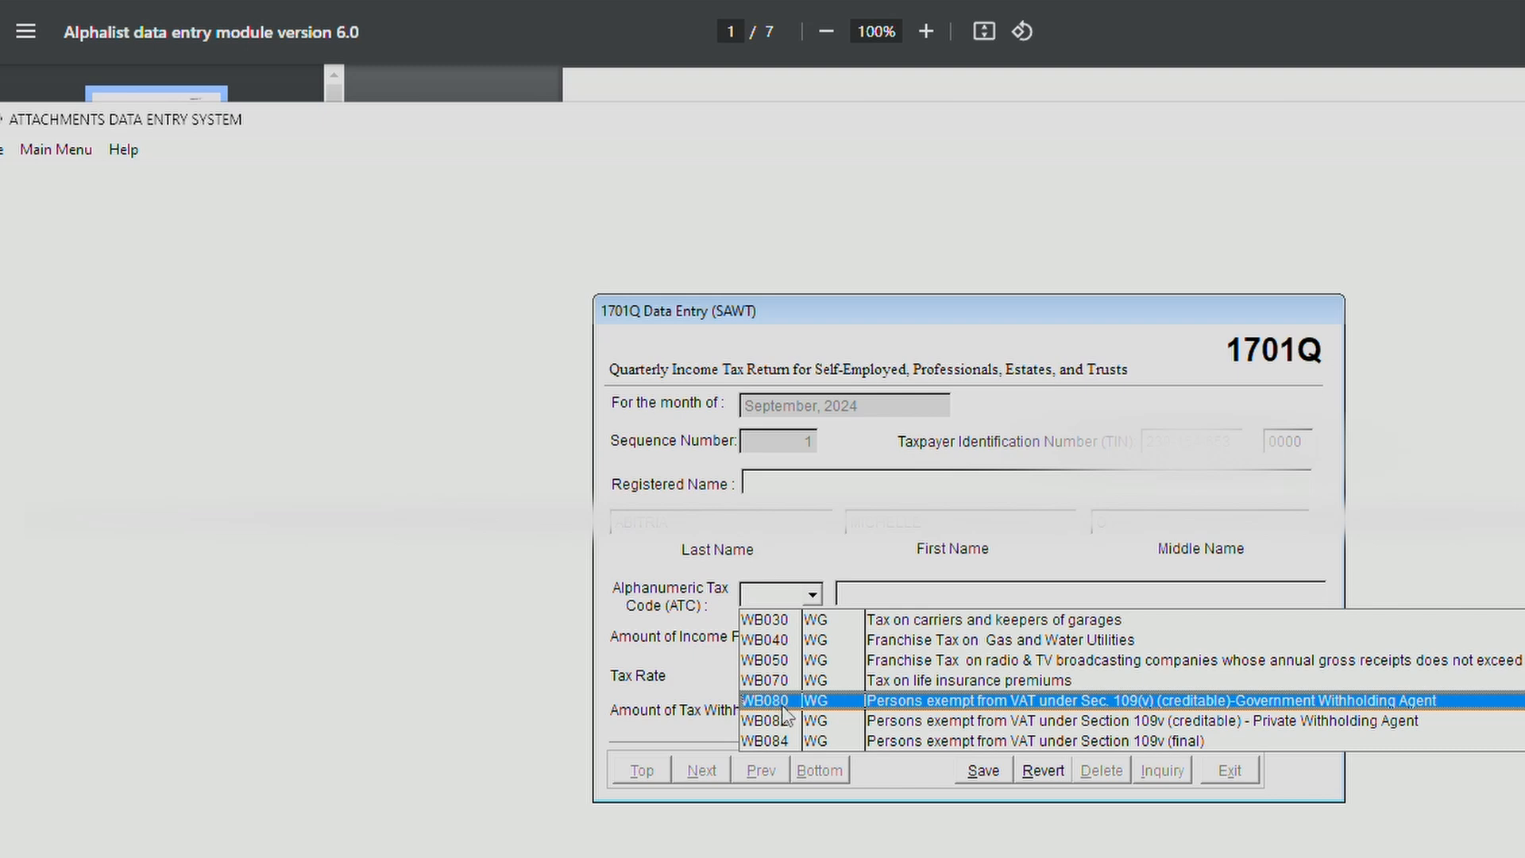
pyautogui.click(775, 604)
pyautogui.click(811, 598)
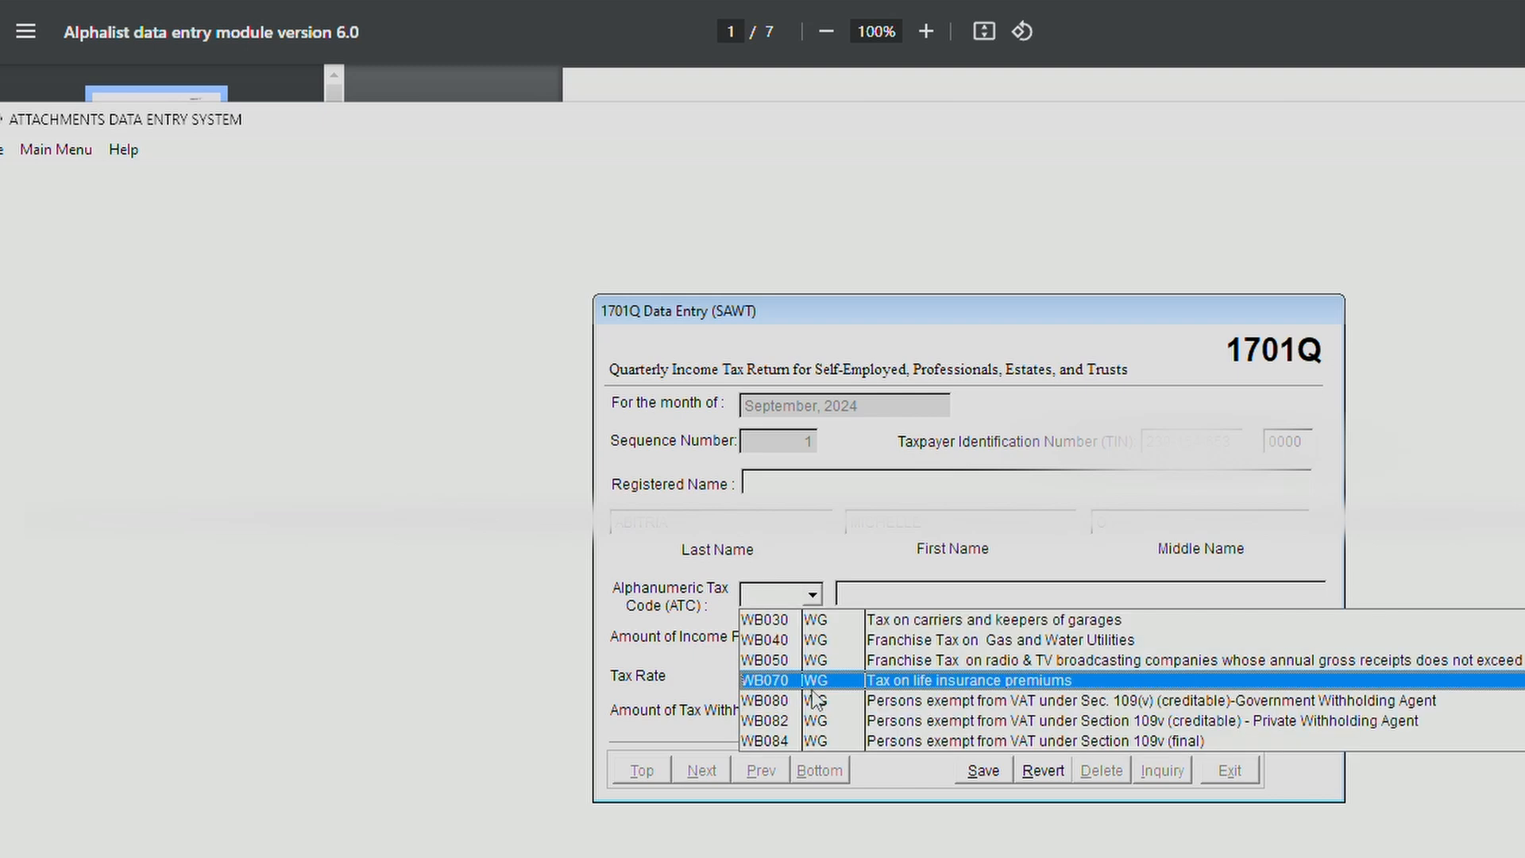
pyautogui.moveTo(1524, 639); pyautogui.dragTo(1524, 676)
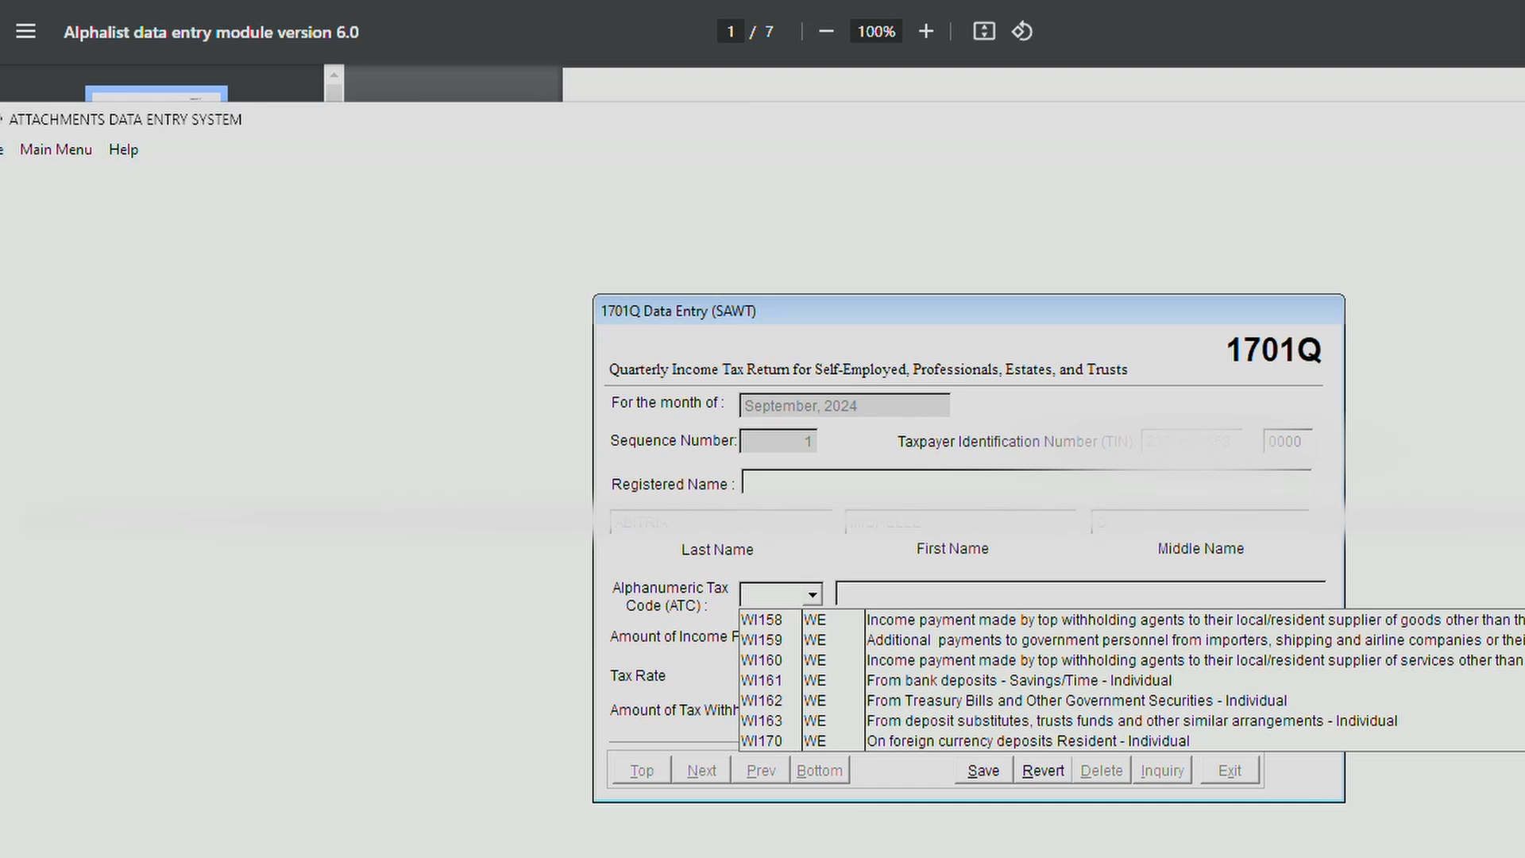
pyautogui.scroll(17, 1144, 679)
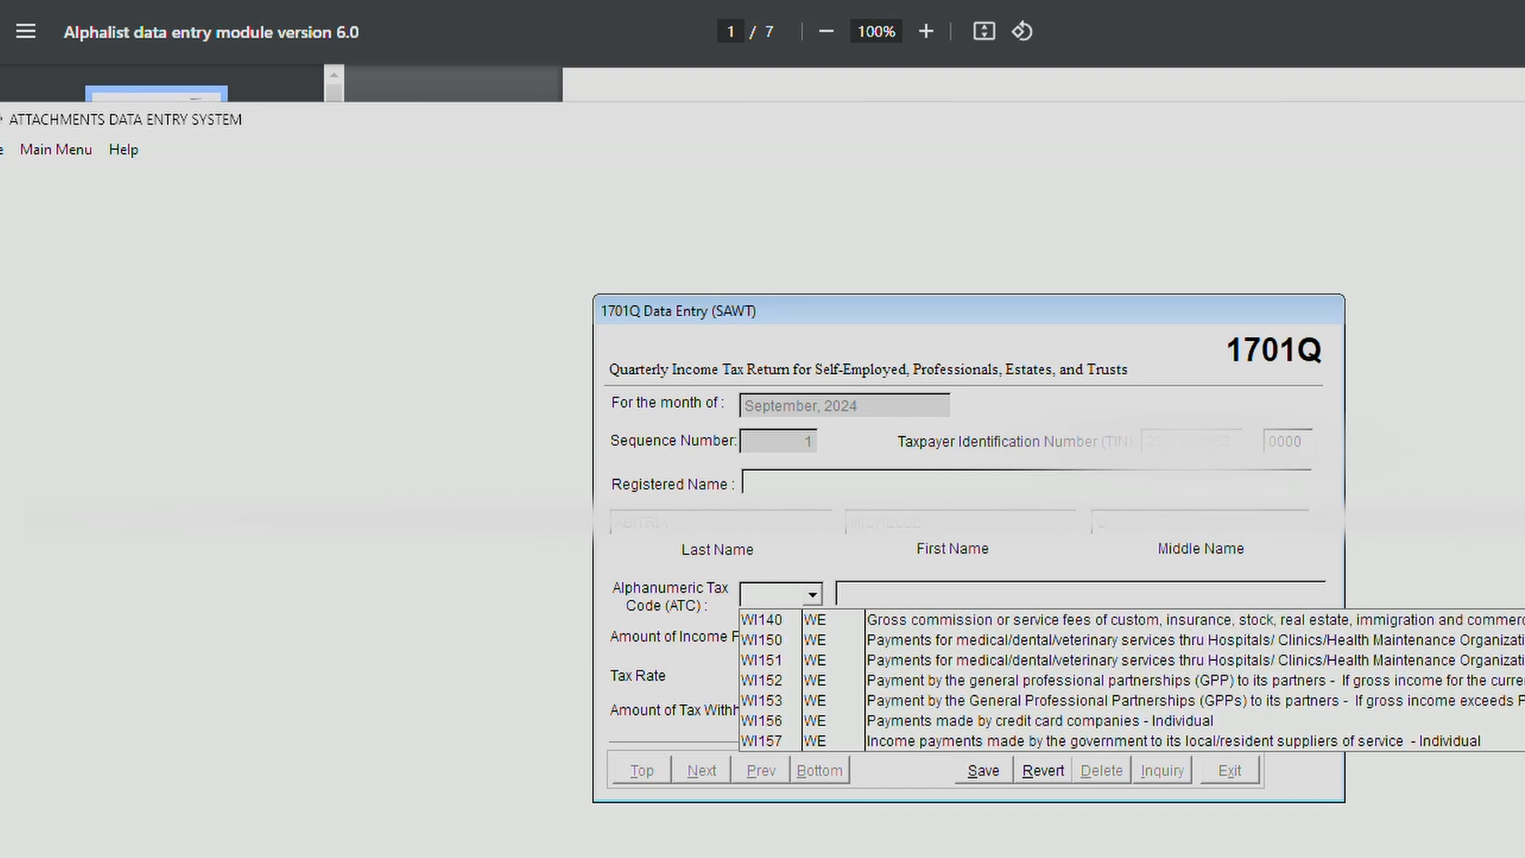
pyautogui.scroll(5, 1144, 680)
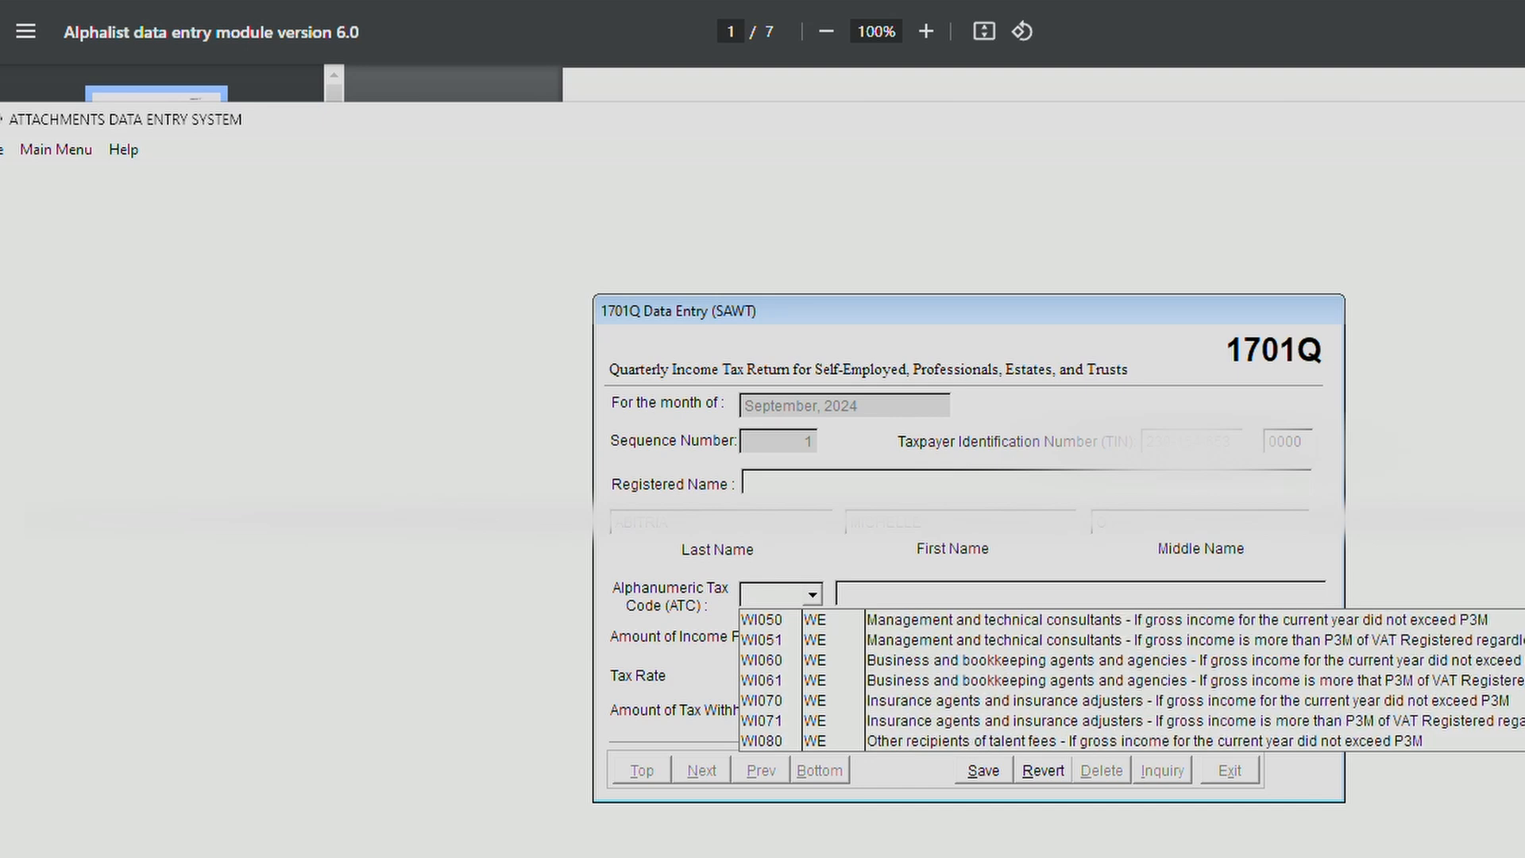
pyautogui.click(769, 624)
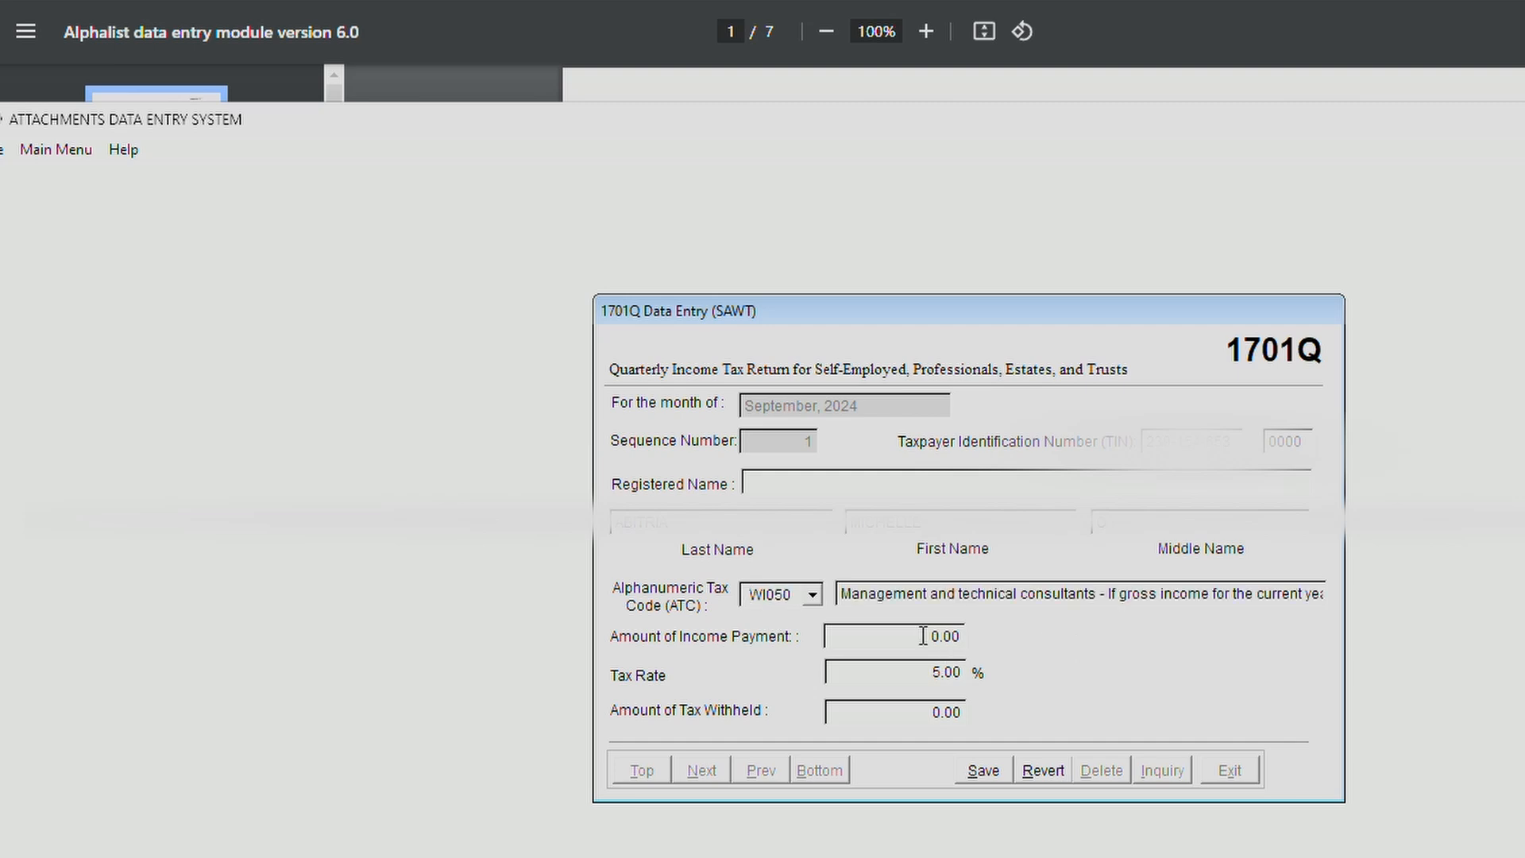
# Enter 208325.55 as the income payment, keep the 5.00% rate, and save the record.
pyautogui.moveTo(922, 636); pyautogui.dragTo(1009, 641)
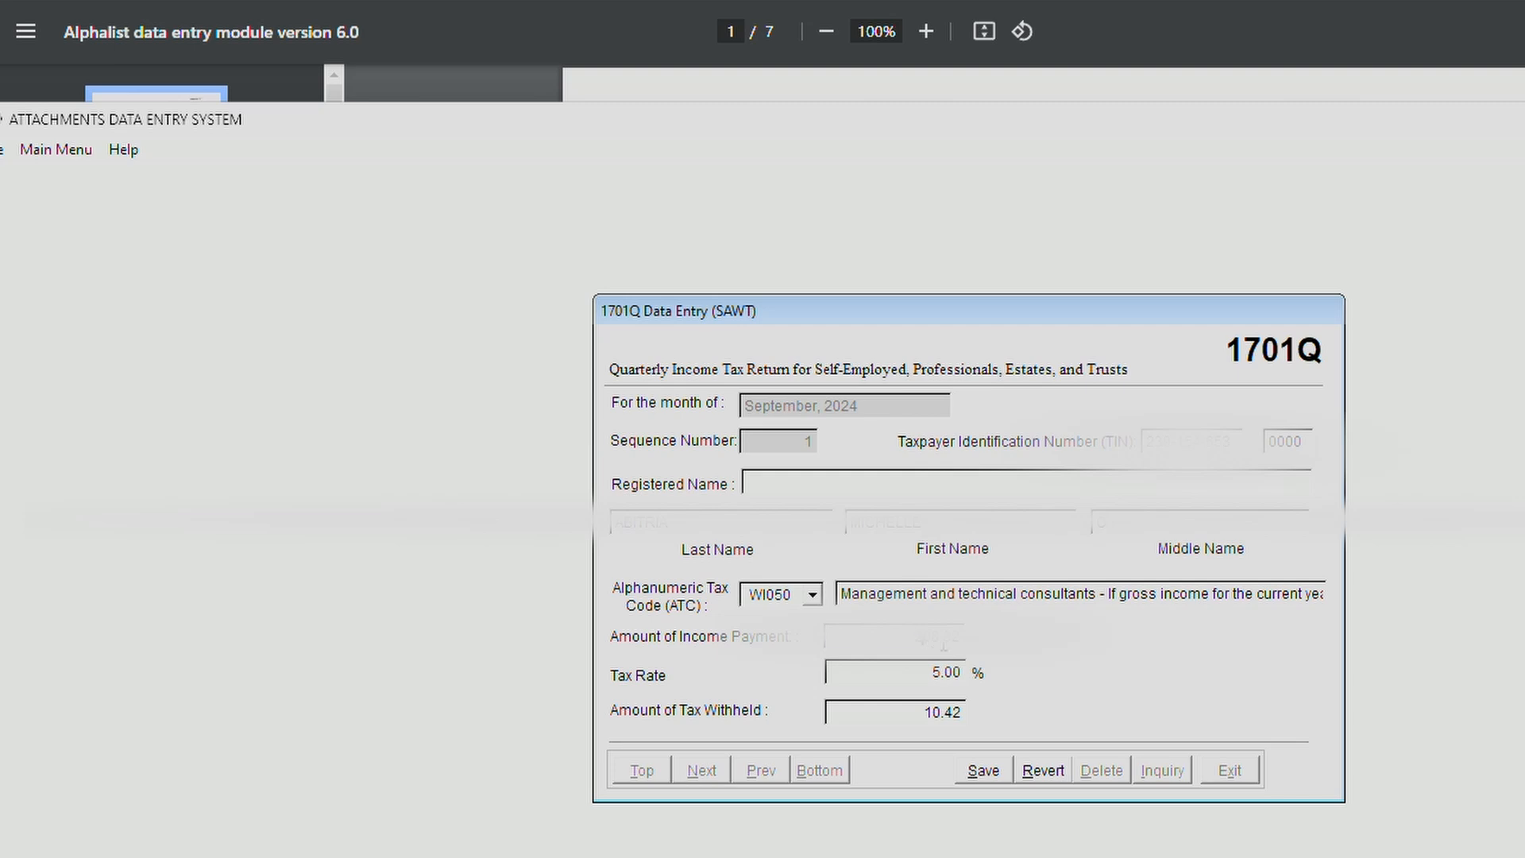
pyautogui.write('208325.55')
pyautogui.press('Tab')
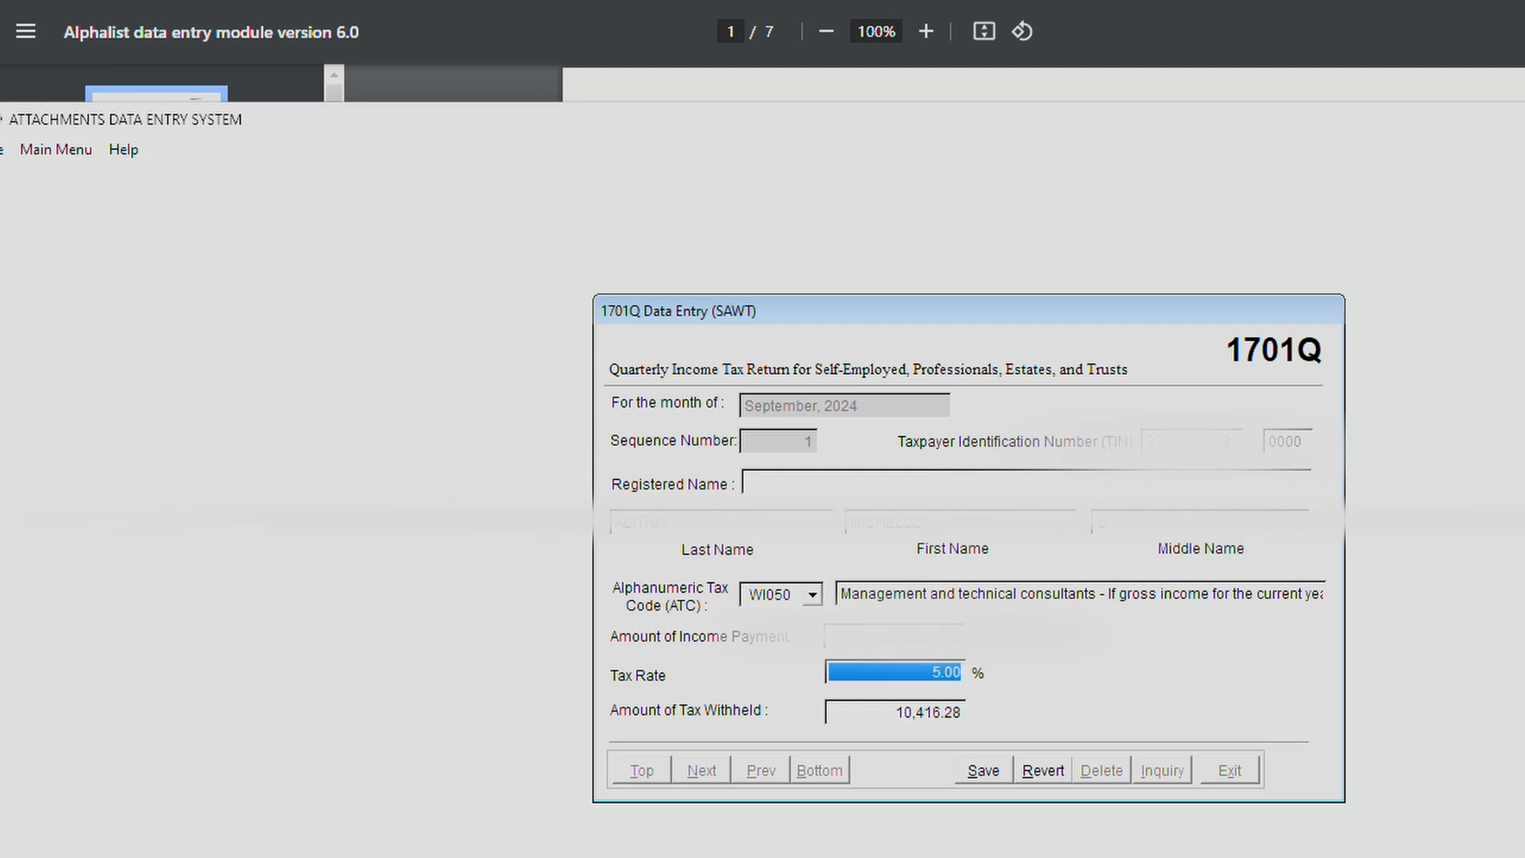
pyautogui.click(1104, 685)
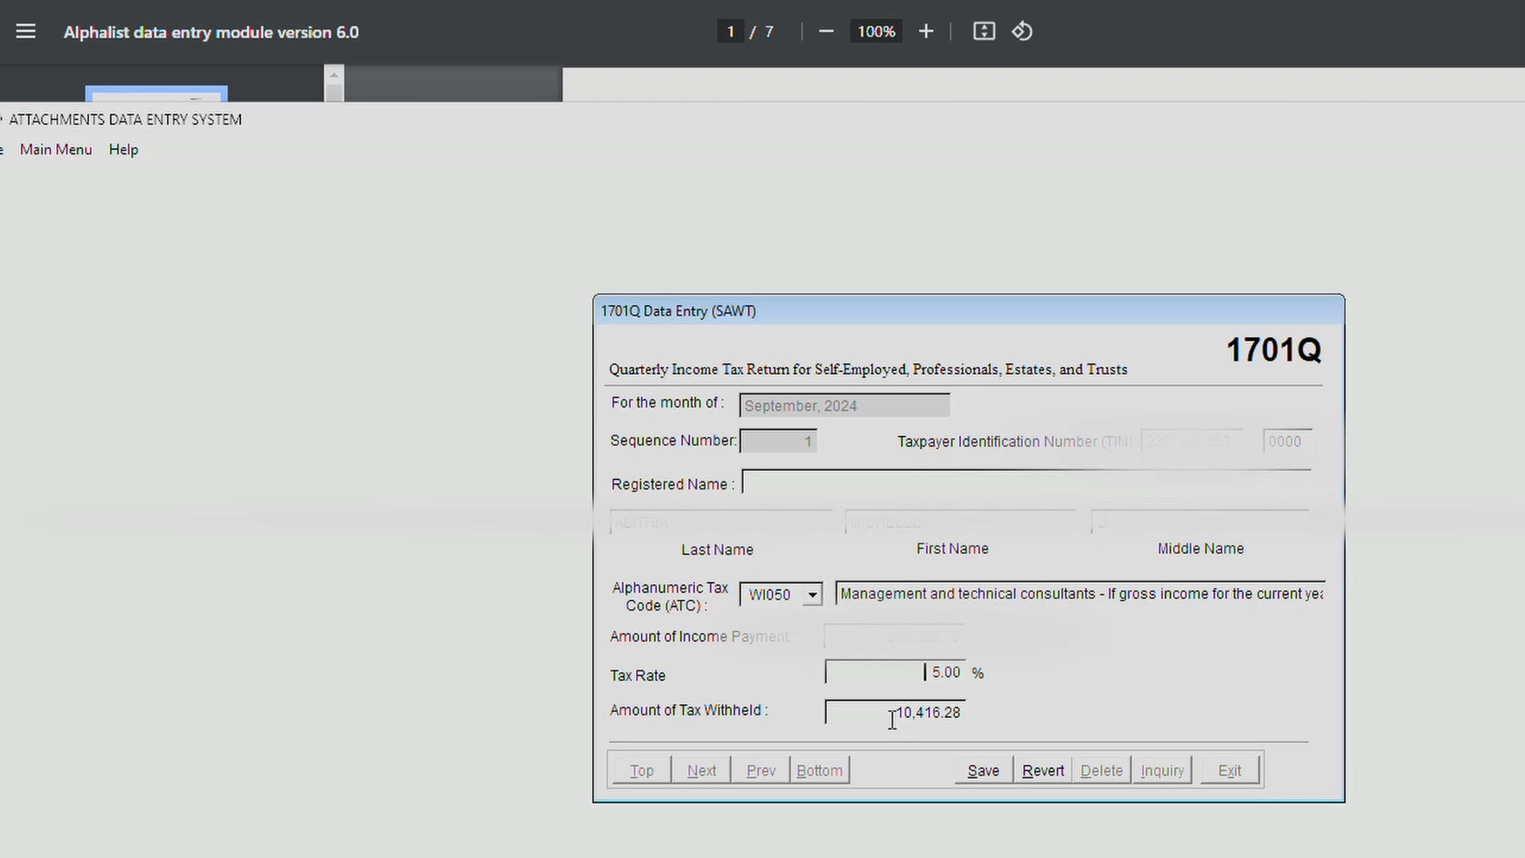
pyautogui.click(983, 772)
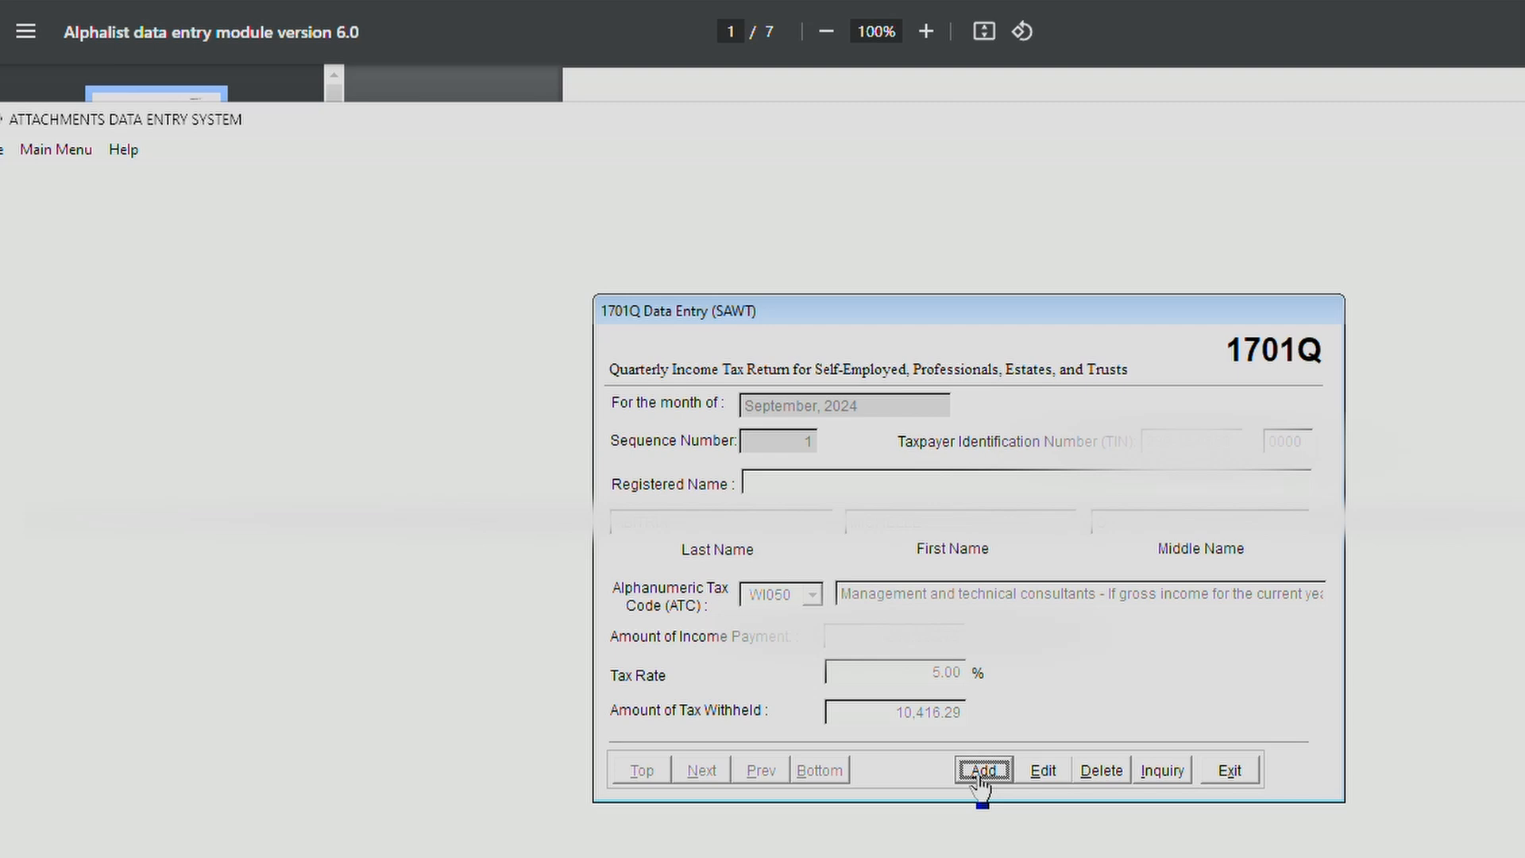
# Review the saved 1701Q record in the inquiry screen and return to data entry.
pyautogui.click(1229, 771)
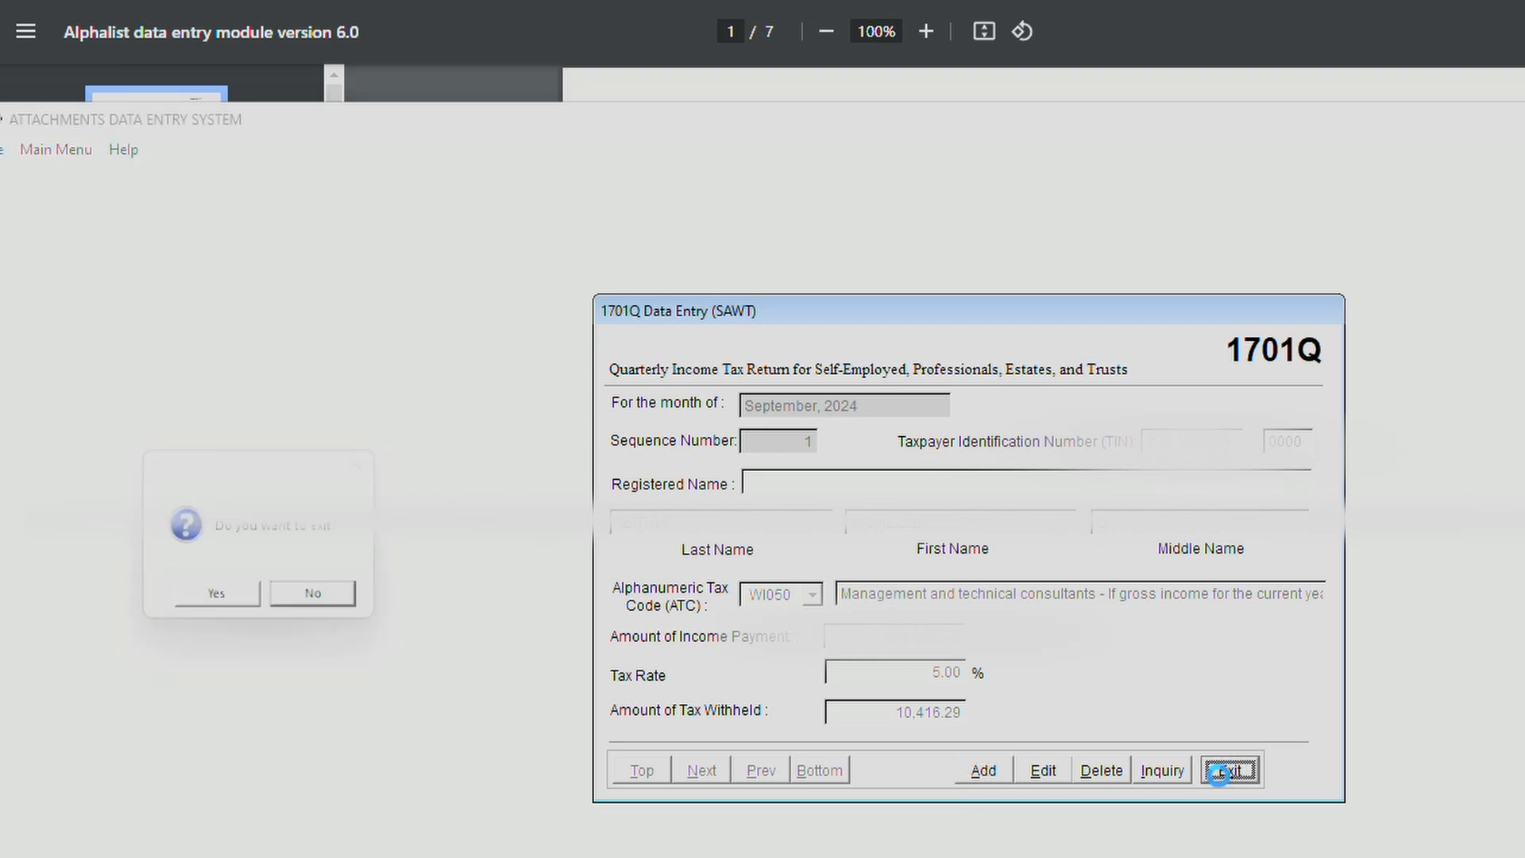
pyautogui.click(303, 608)
pyautogui.click(1164, 772)
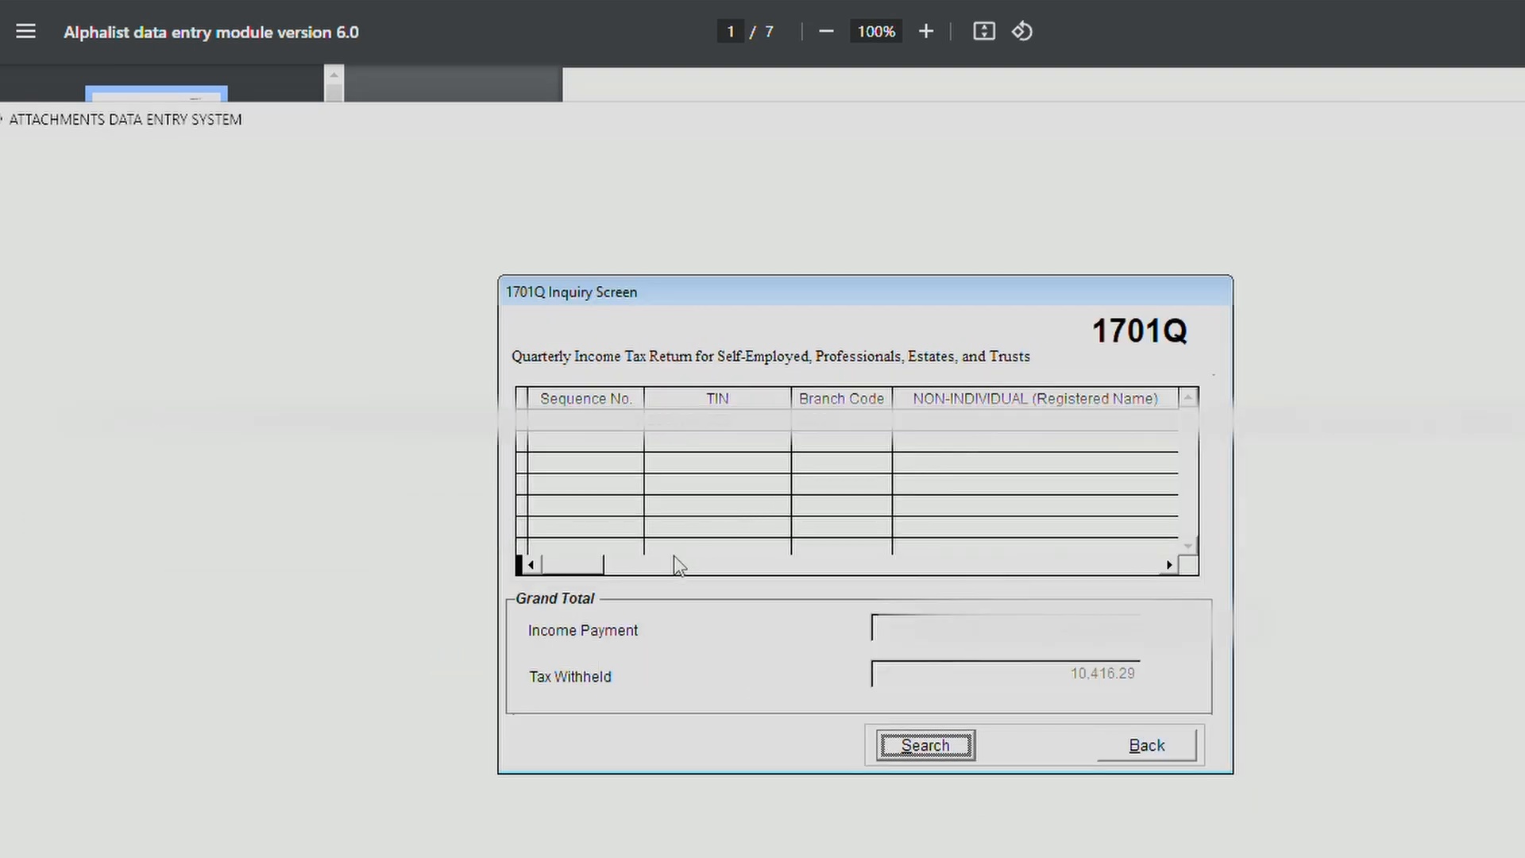
pyautogui.moveTo(594, 564); pyautogui.dragTo(1144, 564)
pyautogui.click(1112, 745)
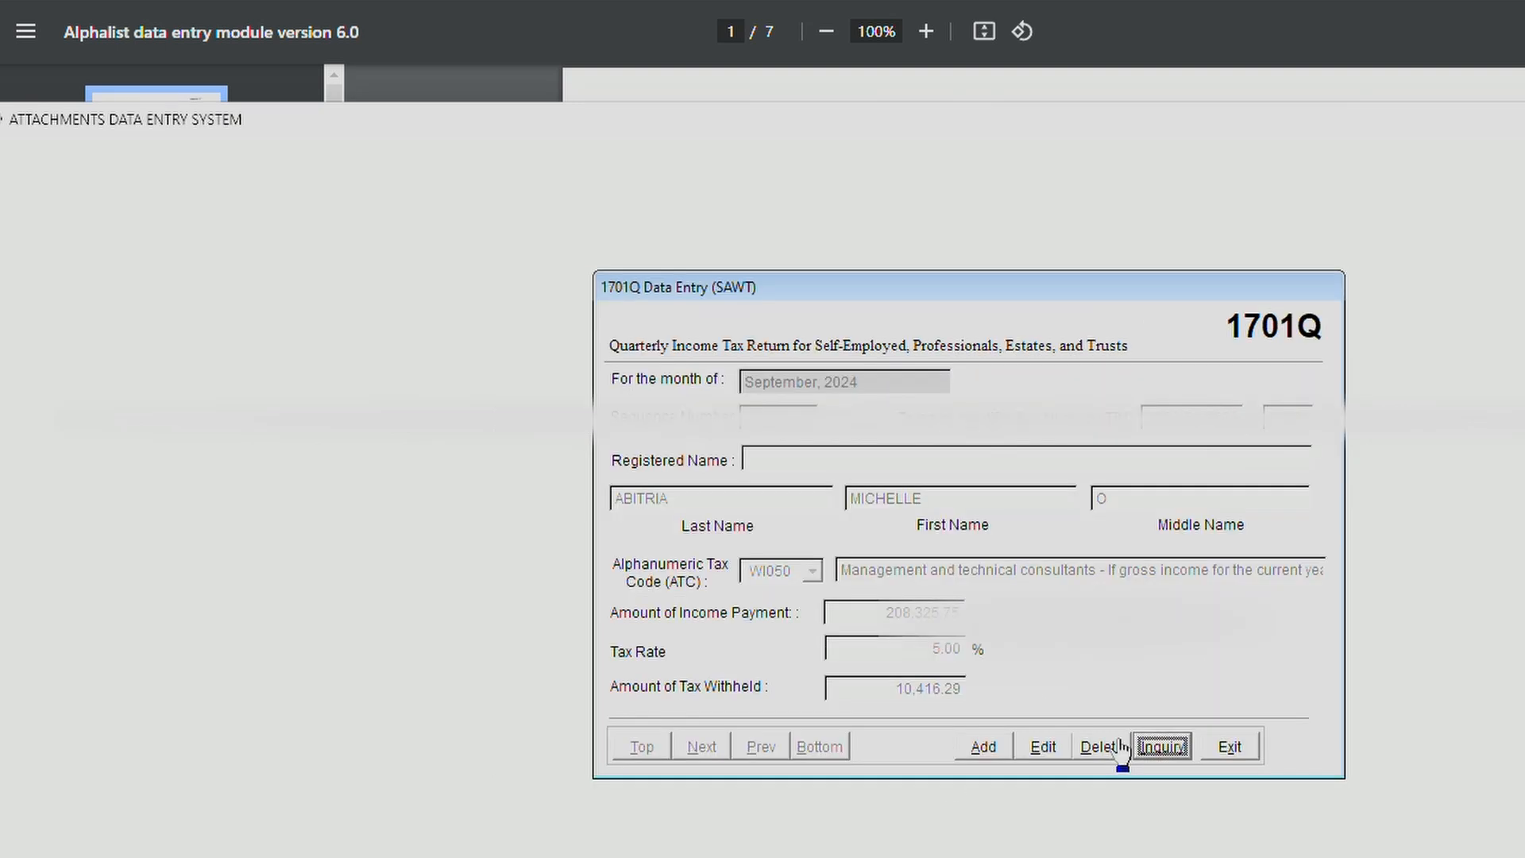
pyautogui.click(1241, 759)
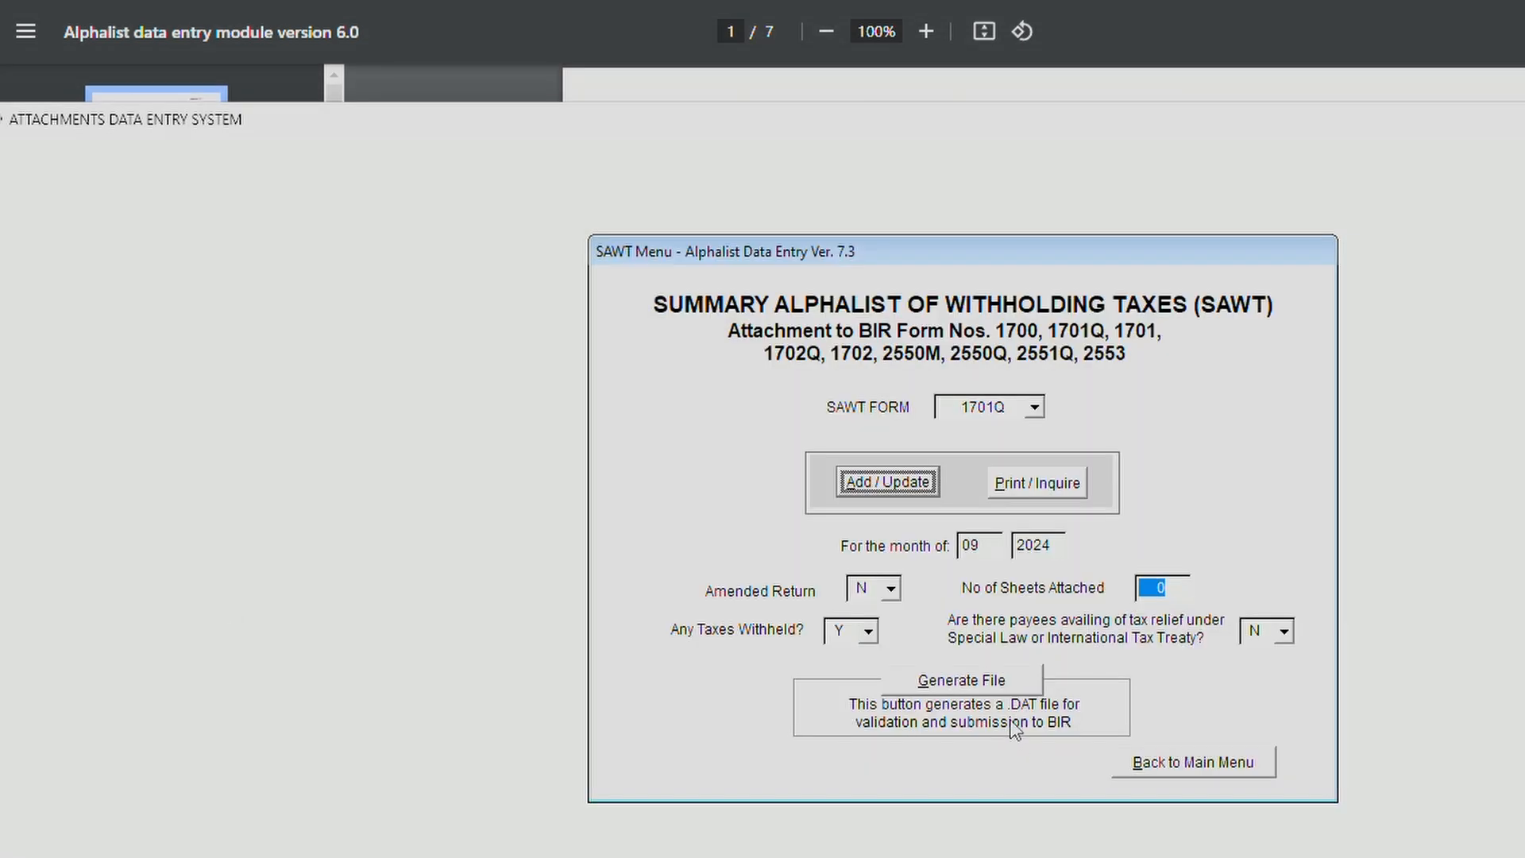
# Generate and save the SAWT .DAT file, preview it, then go back to the main menu.
pyautogui.click(970, 683)
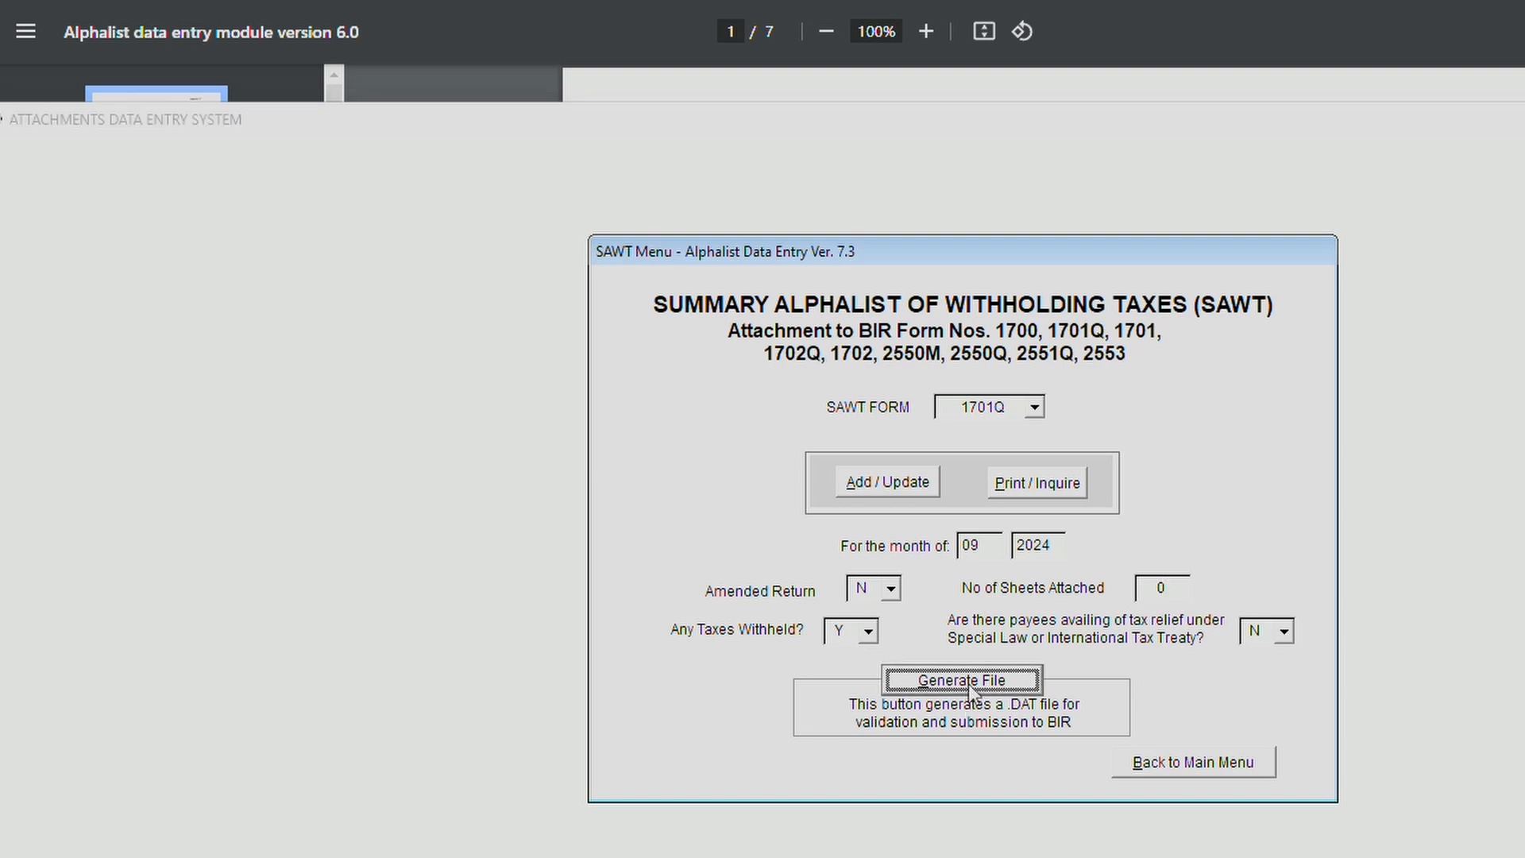
pyautogui.click(1056, 581)
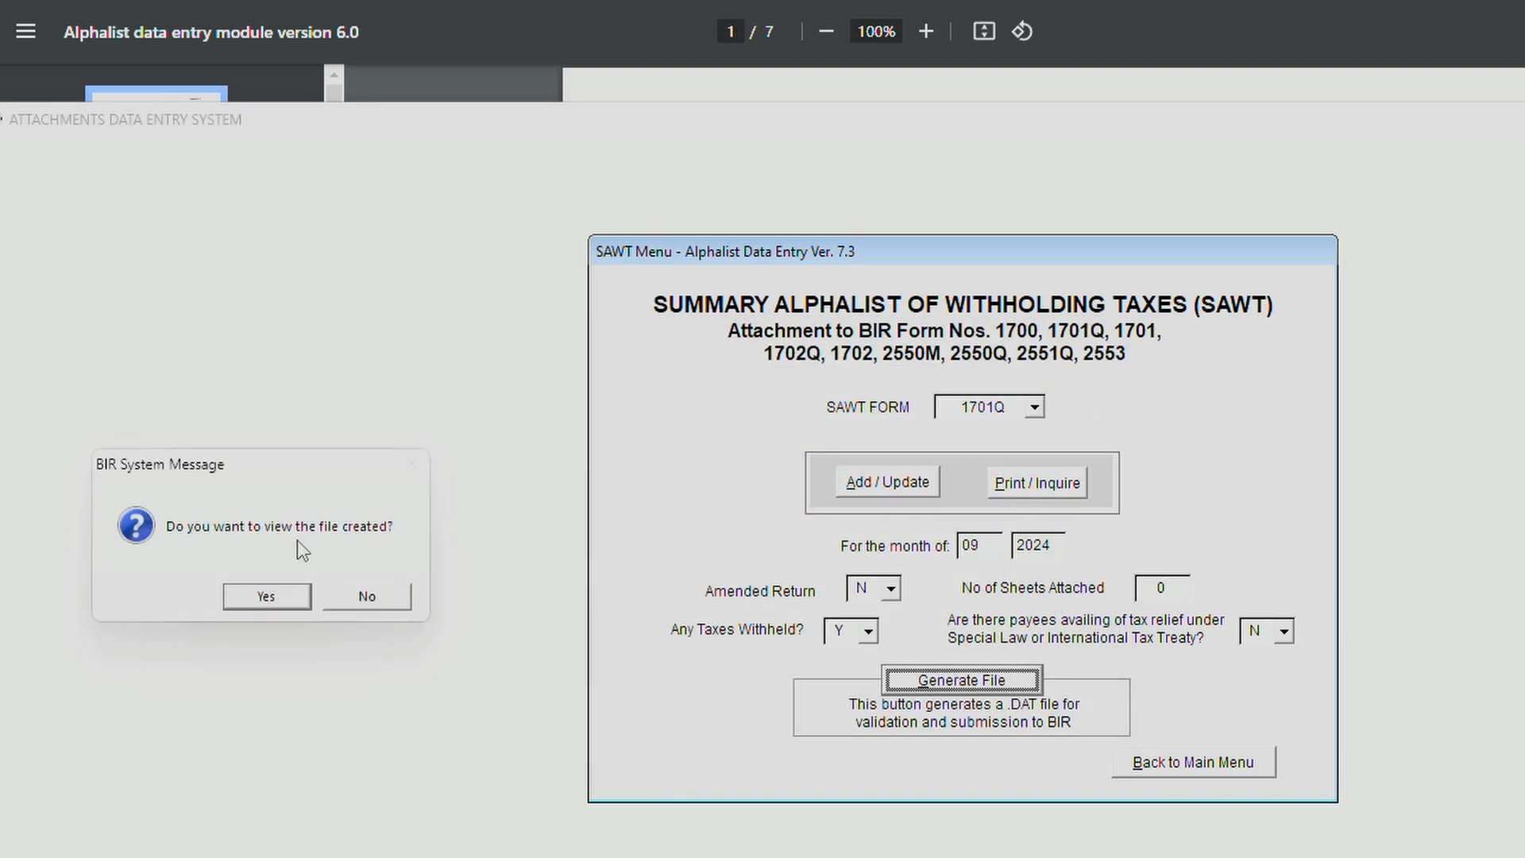
pyautogui.click(270, 607)
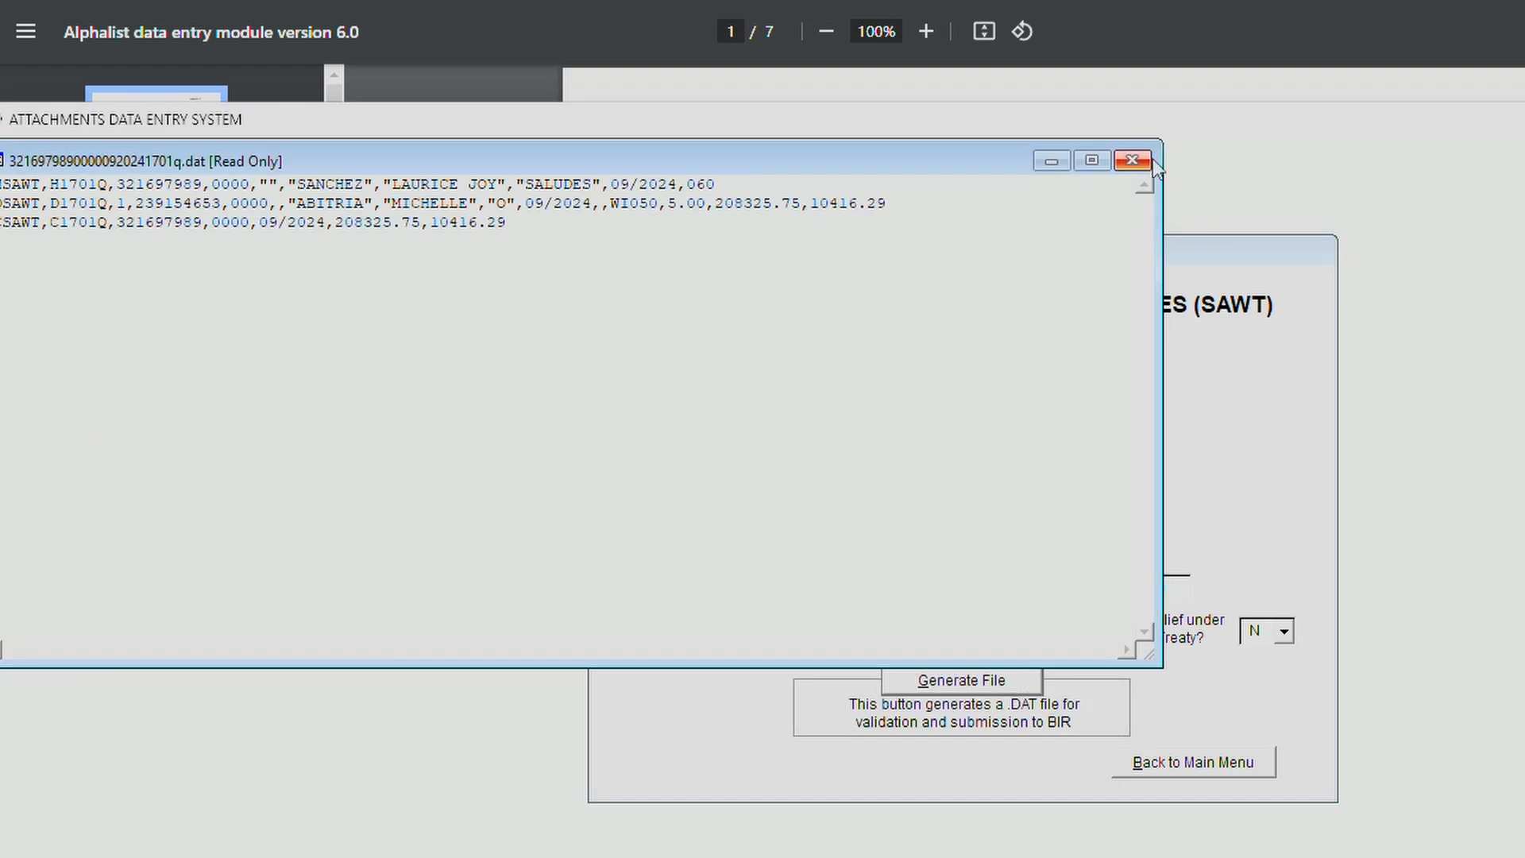
pyautogui.click(1131, 162)
pyautogui.press('Return')
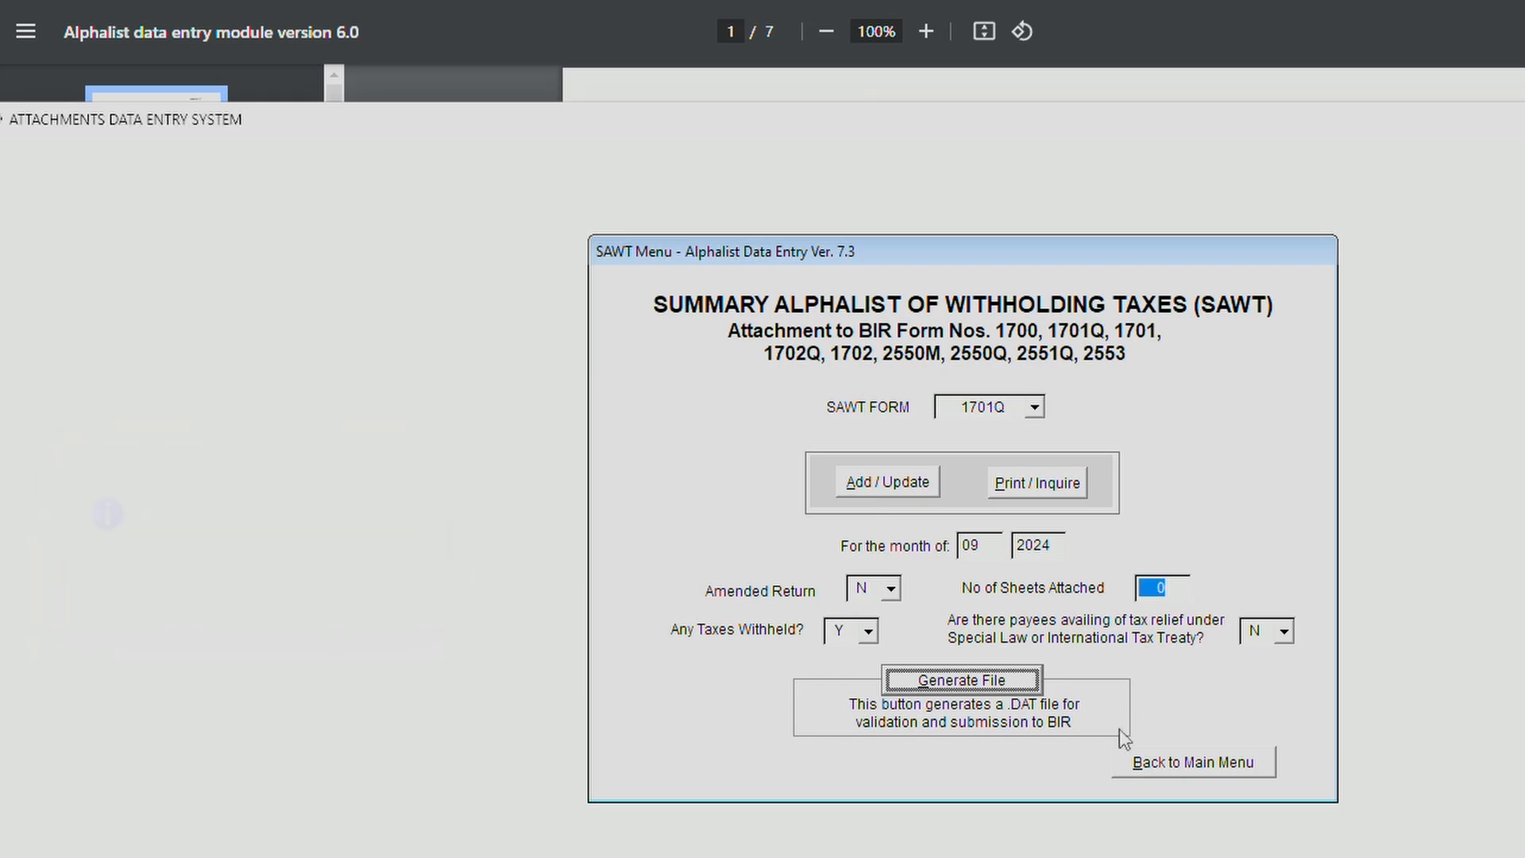
pyautogui.click(1236, 764)
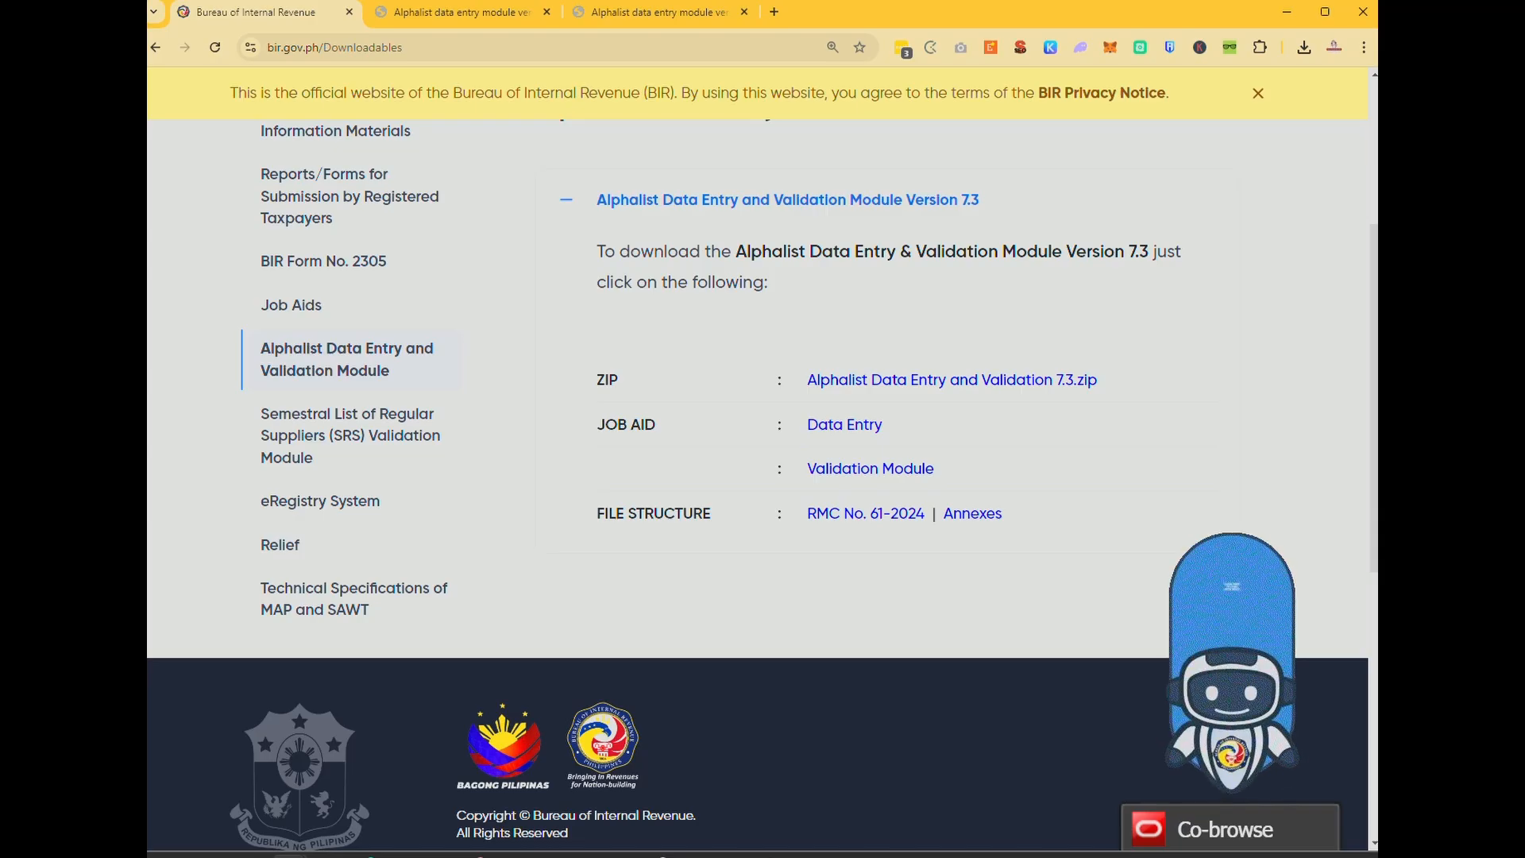
# Open SAWT validation in the Validation Module and select the 09/2024 1701Q .DAT file.
pyautogui.press('super+s')
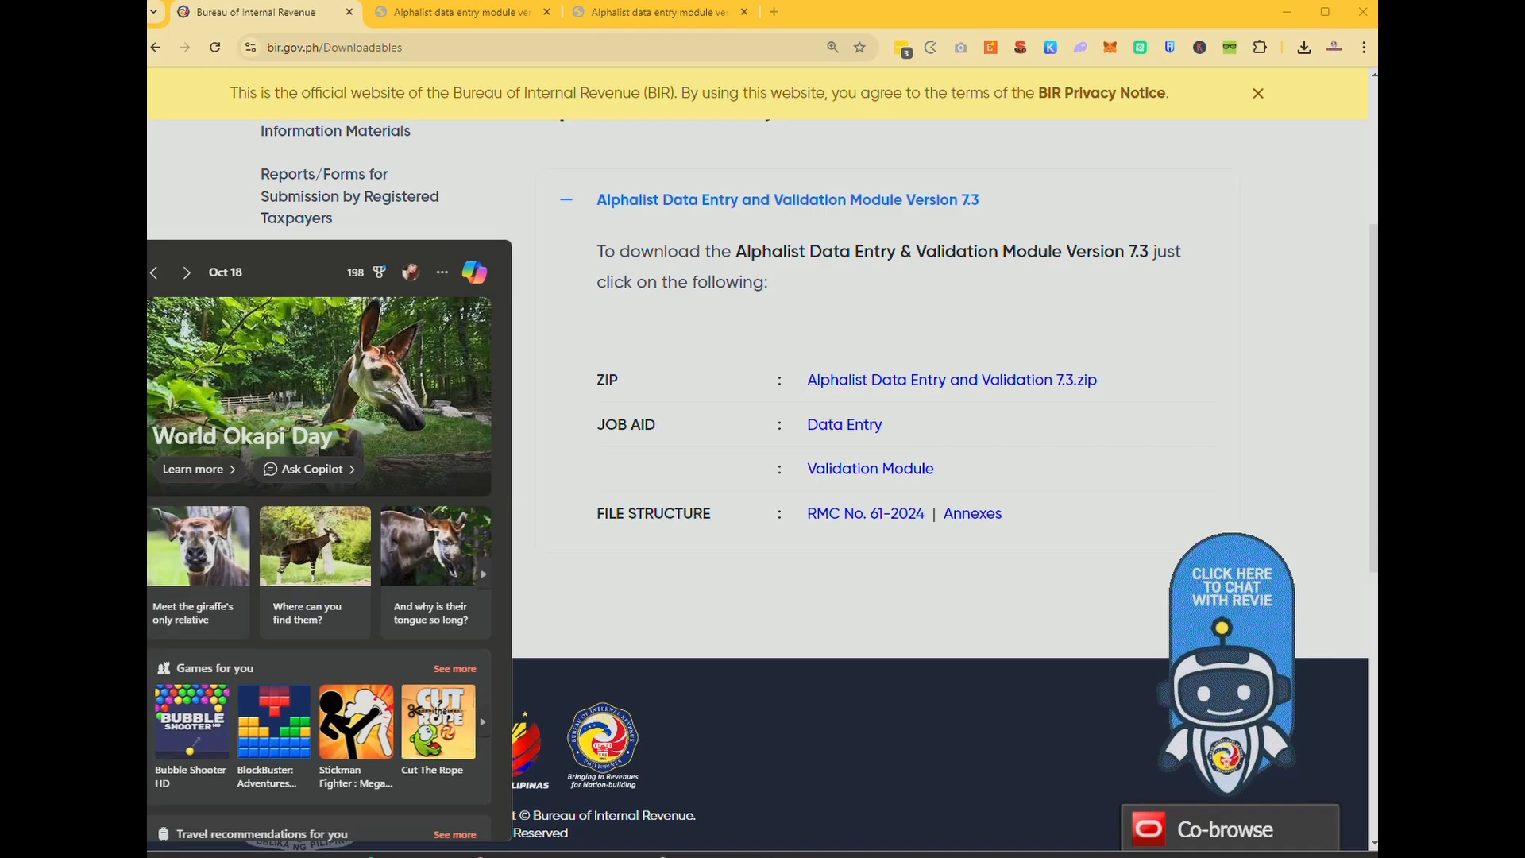
pyautogui.write('alpha')
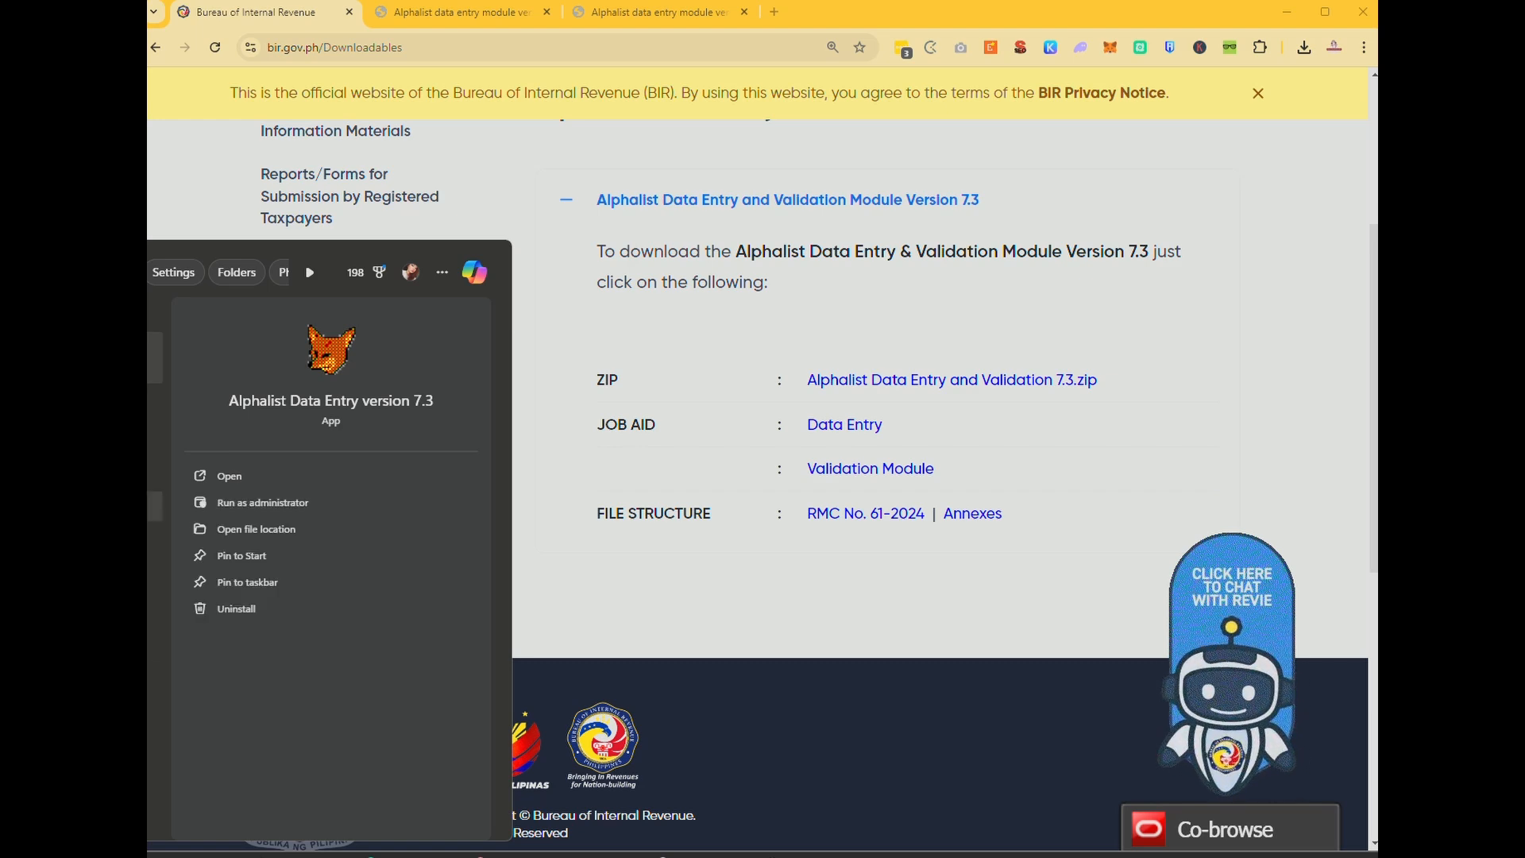
pyautogui.press('Return')
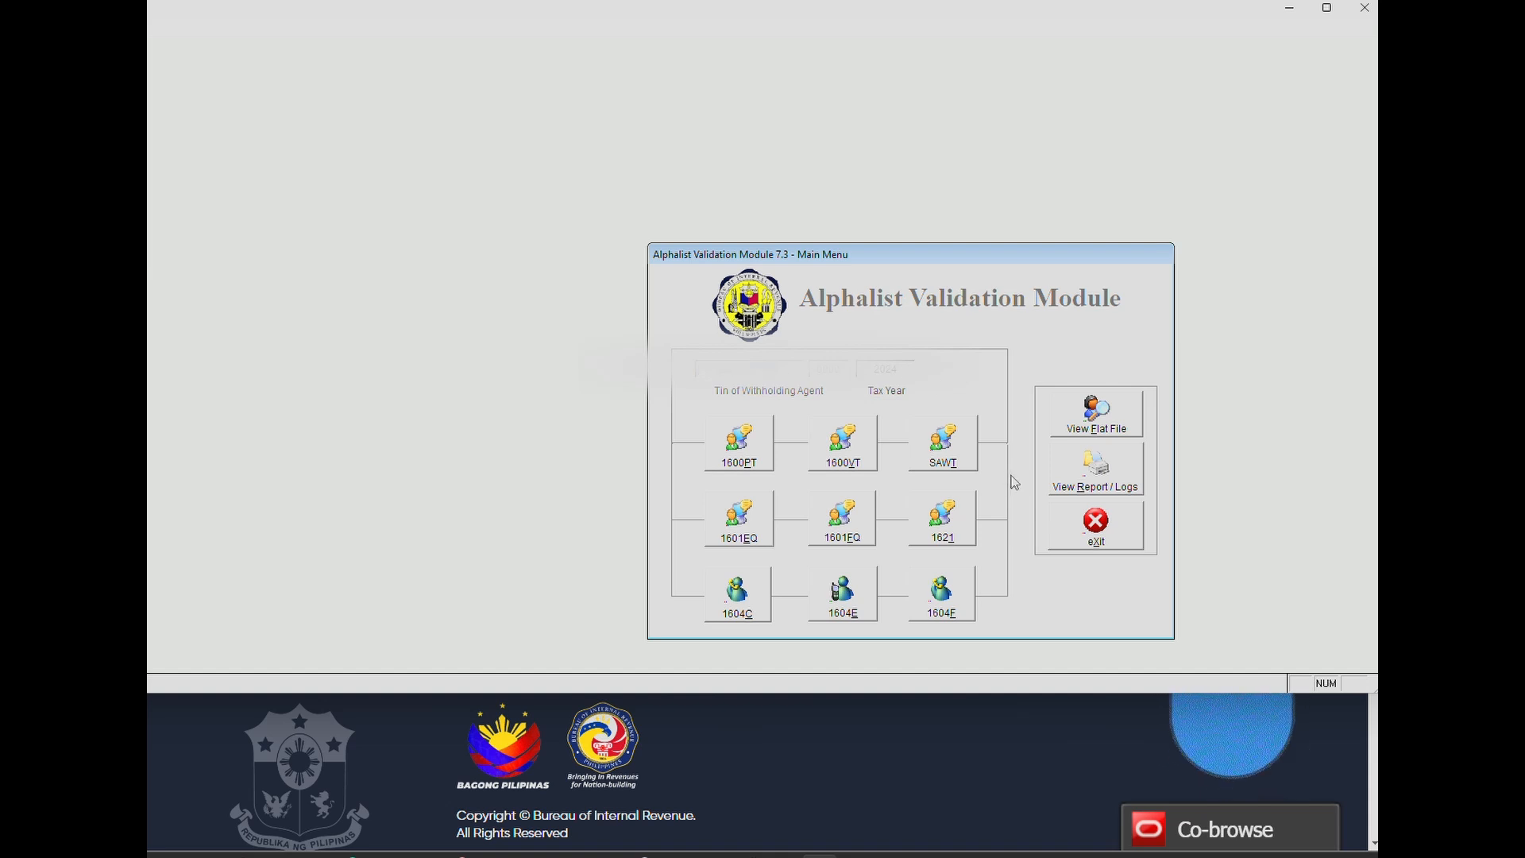
pyautogui.click(934, 453)
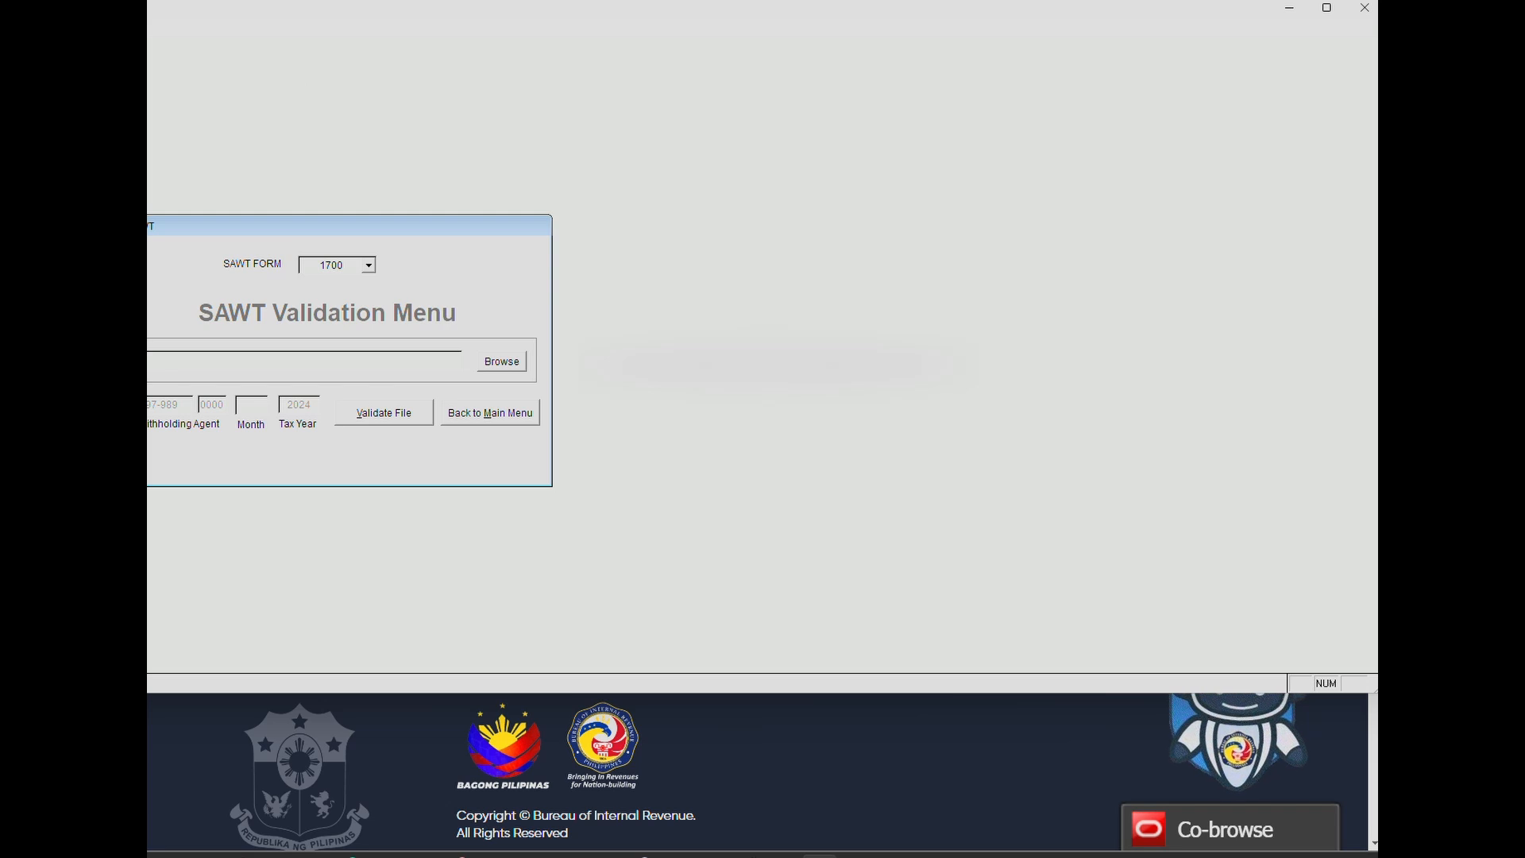
pyautogui.click(686, 380)
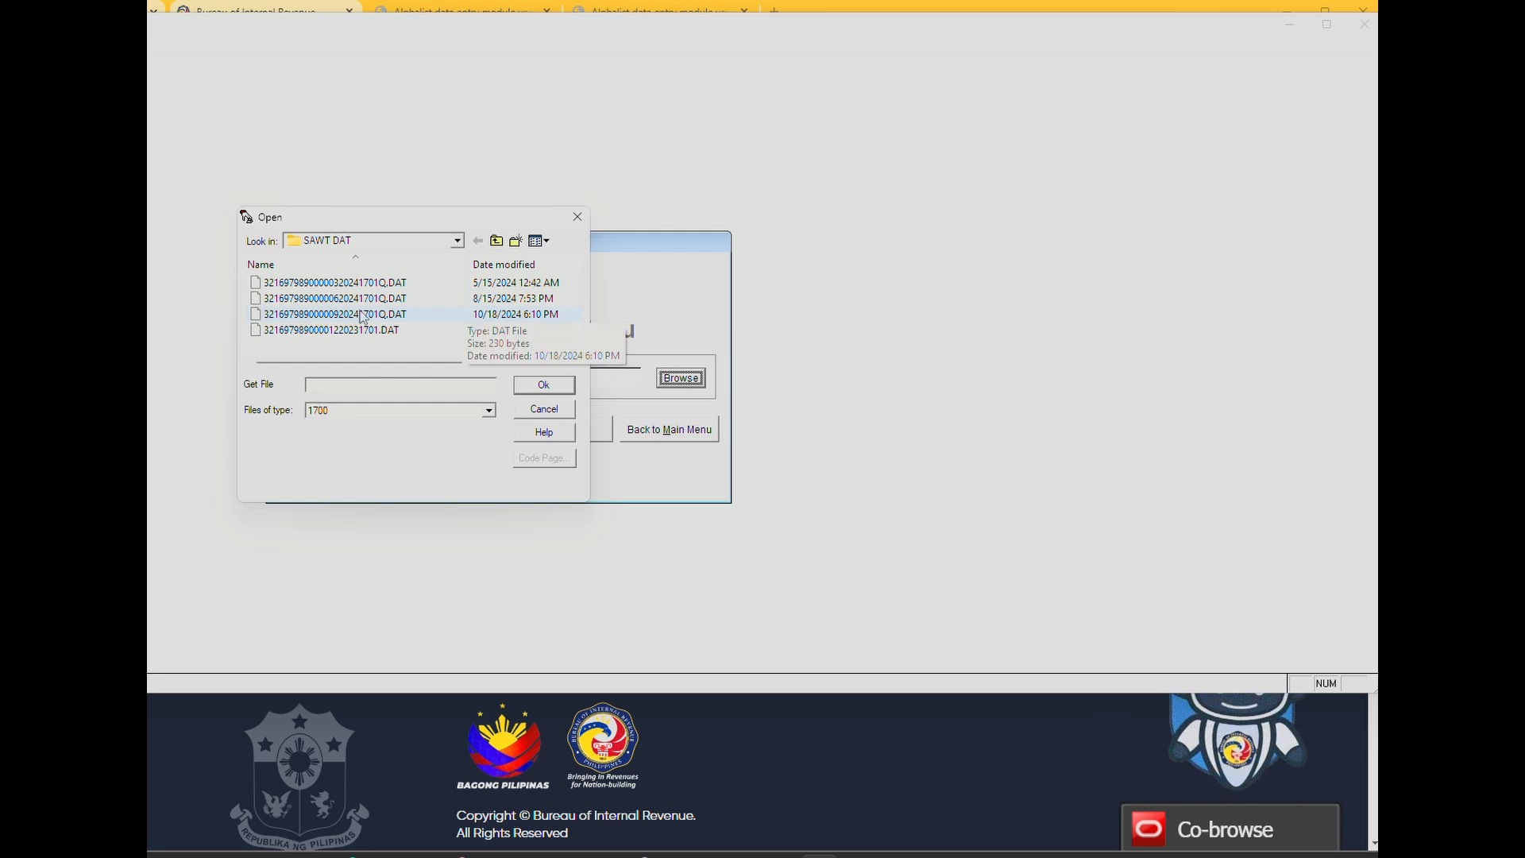
pyautogui.click(441, 314)
pyautogui.click(556, 387)
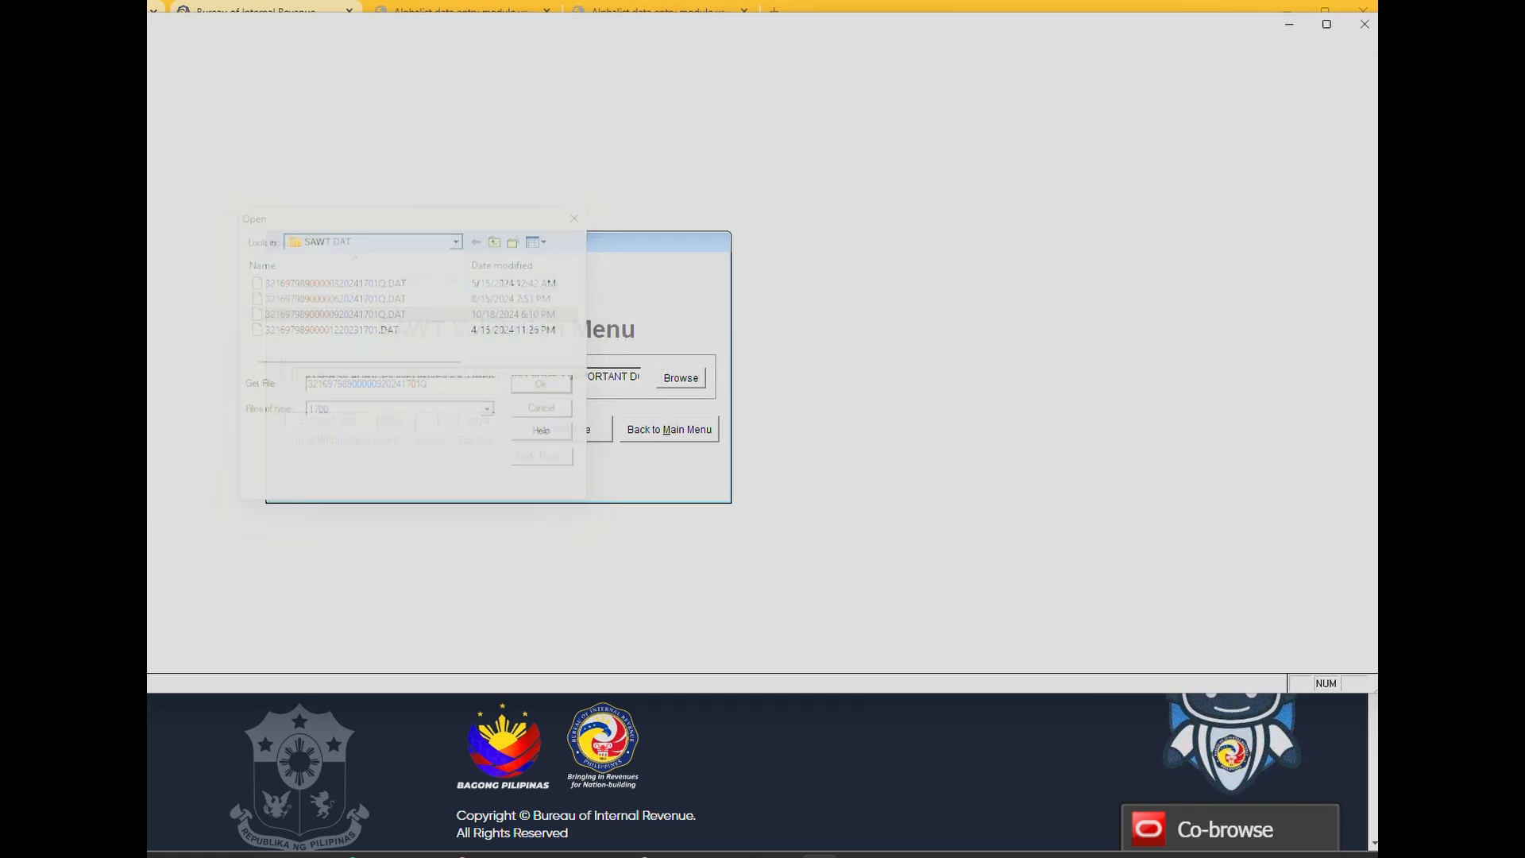
# Set the month to 09 and SAWT form to 1701Q, then run validation.
pyautogui.click(586, 436)
pyautogui.click(394, 393)
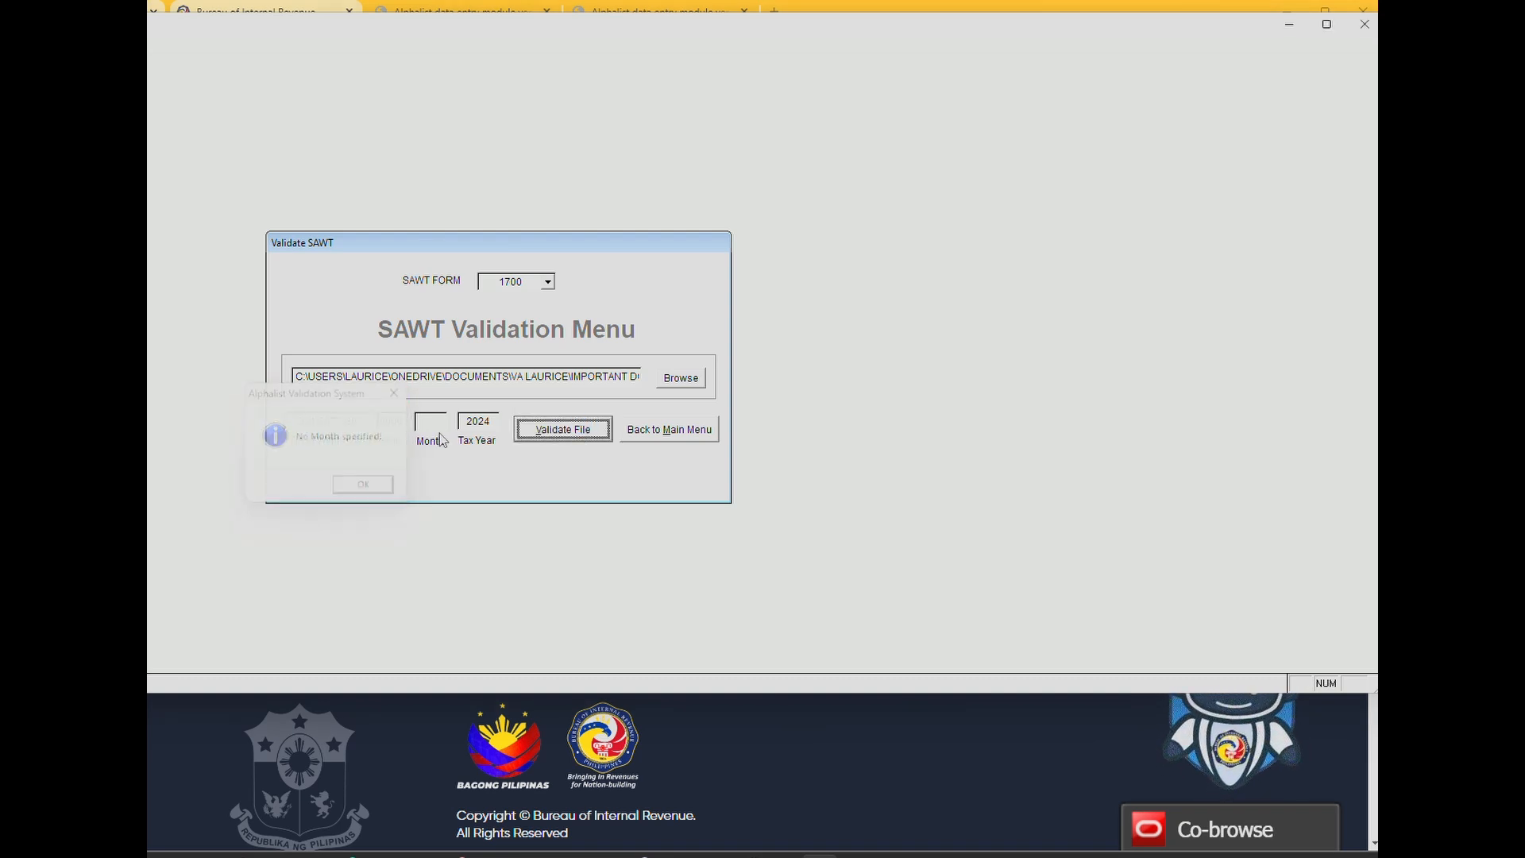
pyautogui.click(440, 419)
pyautogui.write('09')
pyautogui.press('Tab')
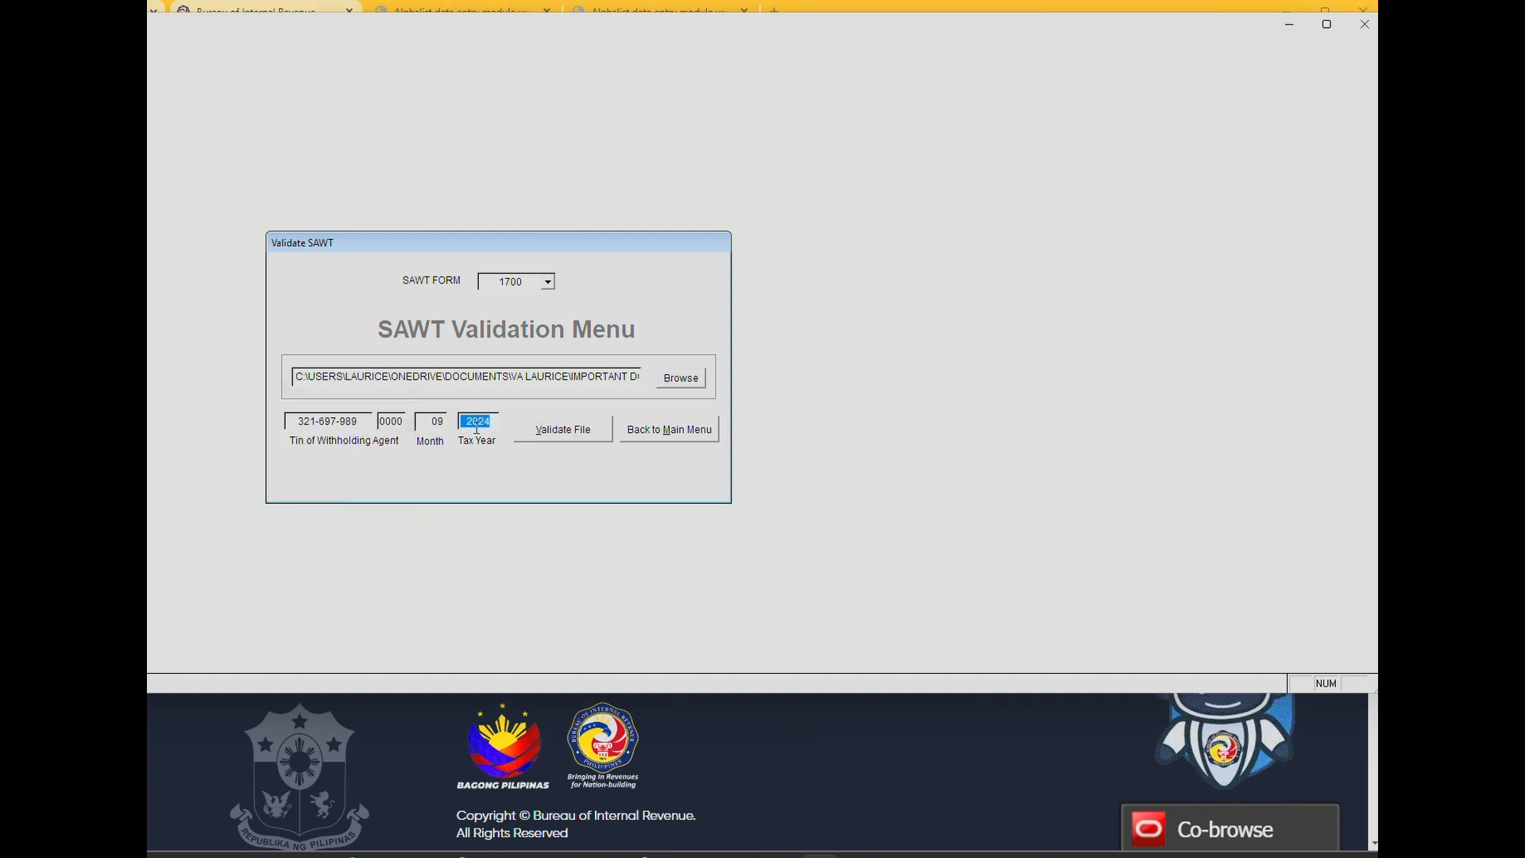
pyautogui.click(575, 437)
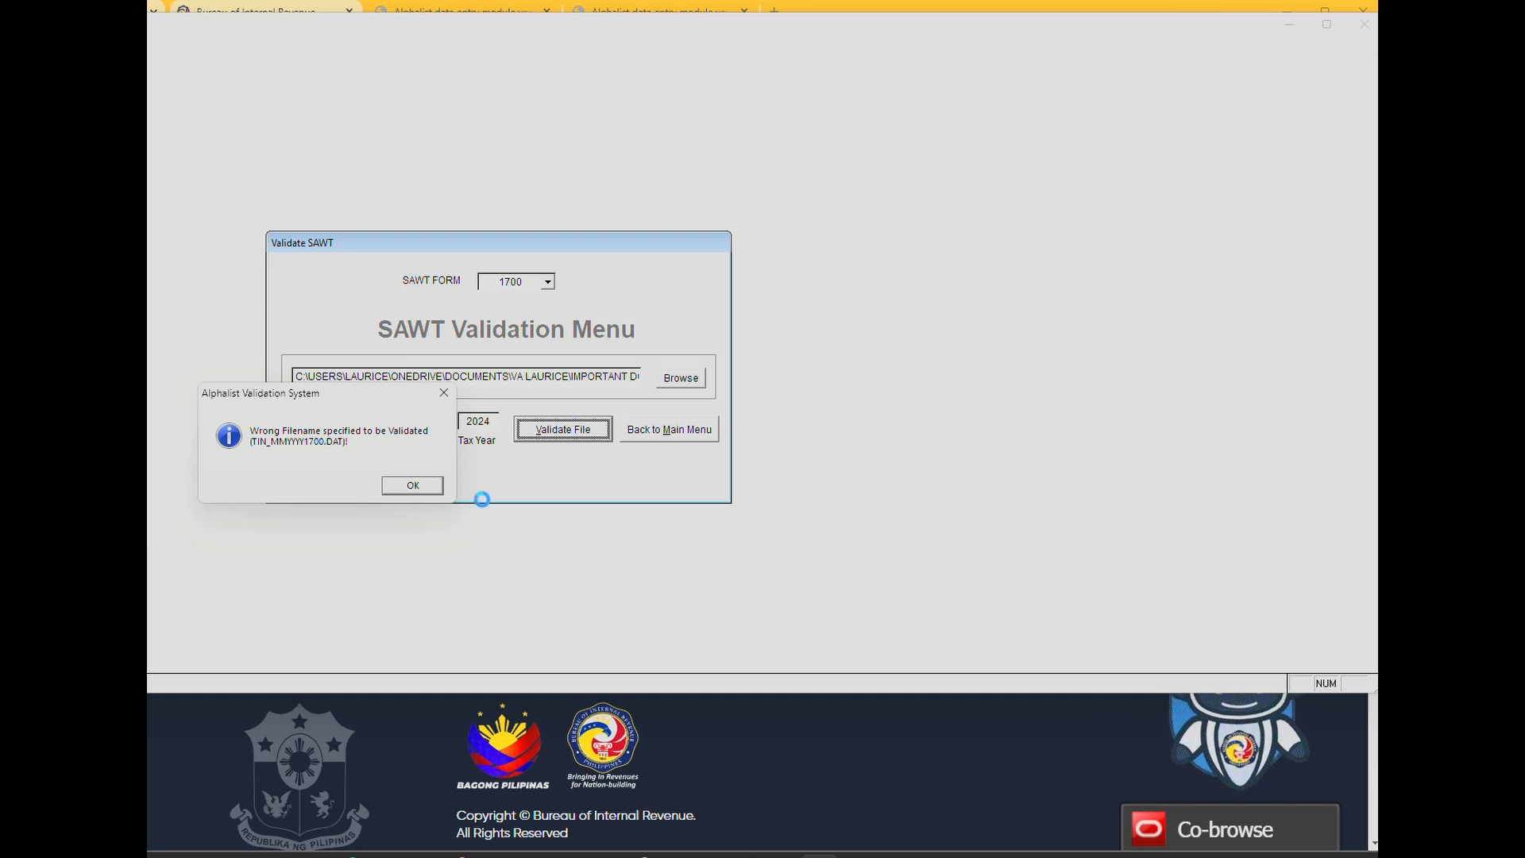
pyautogui.click(416, 489)
pyautogui.click(546, 282)
pyautogui.click(512, 328)
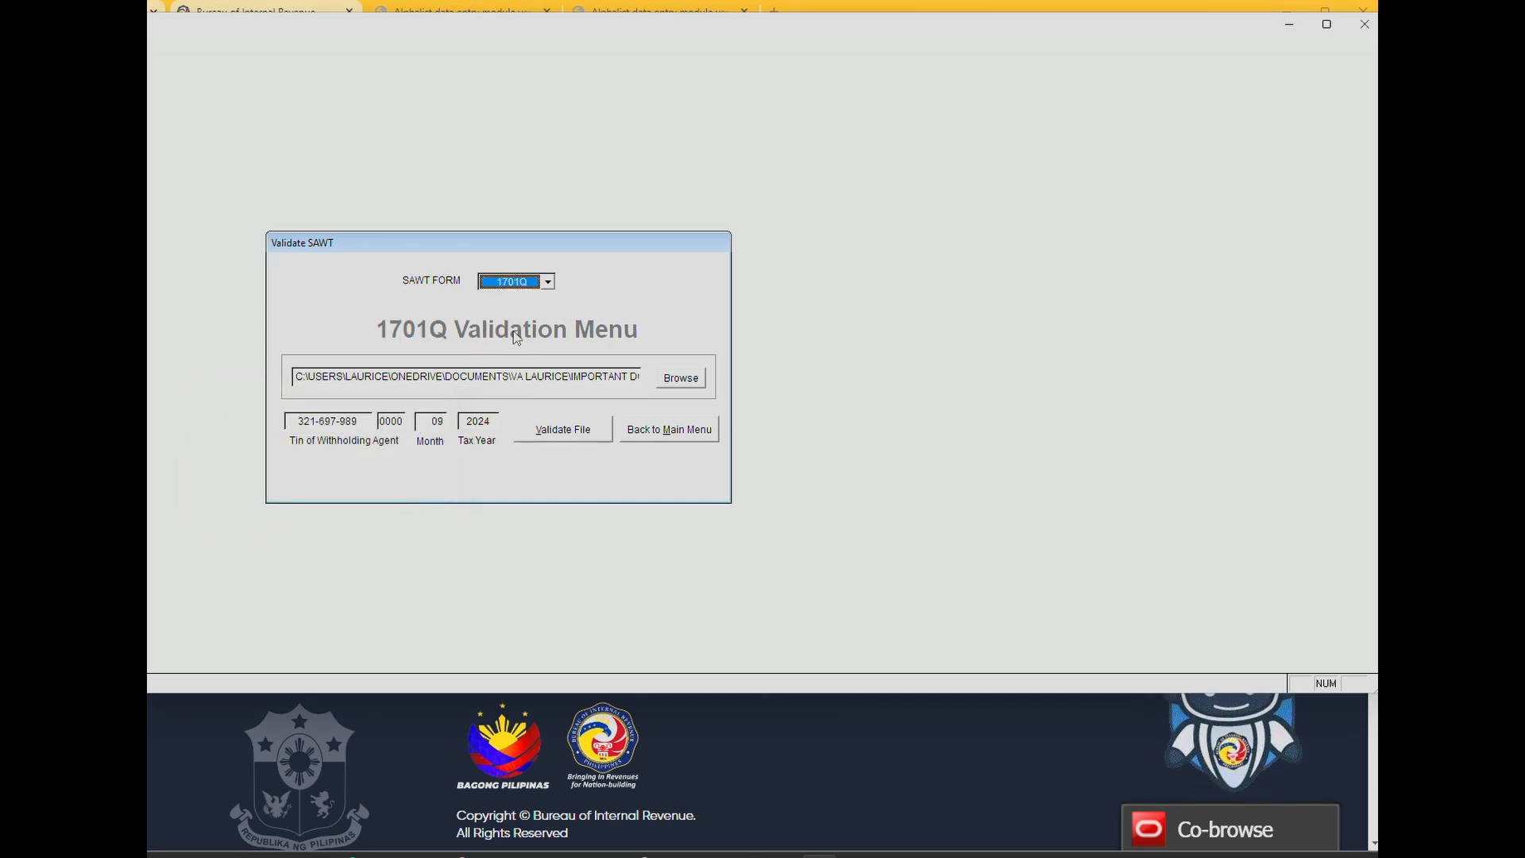
pyautogui.click(579, 439)
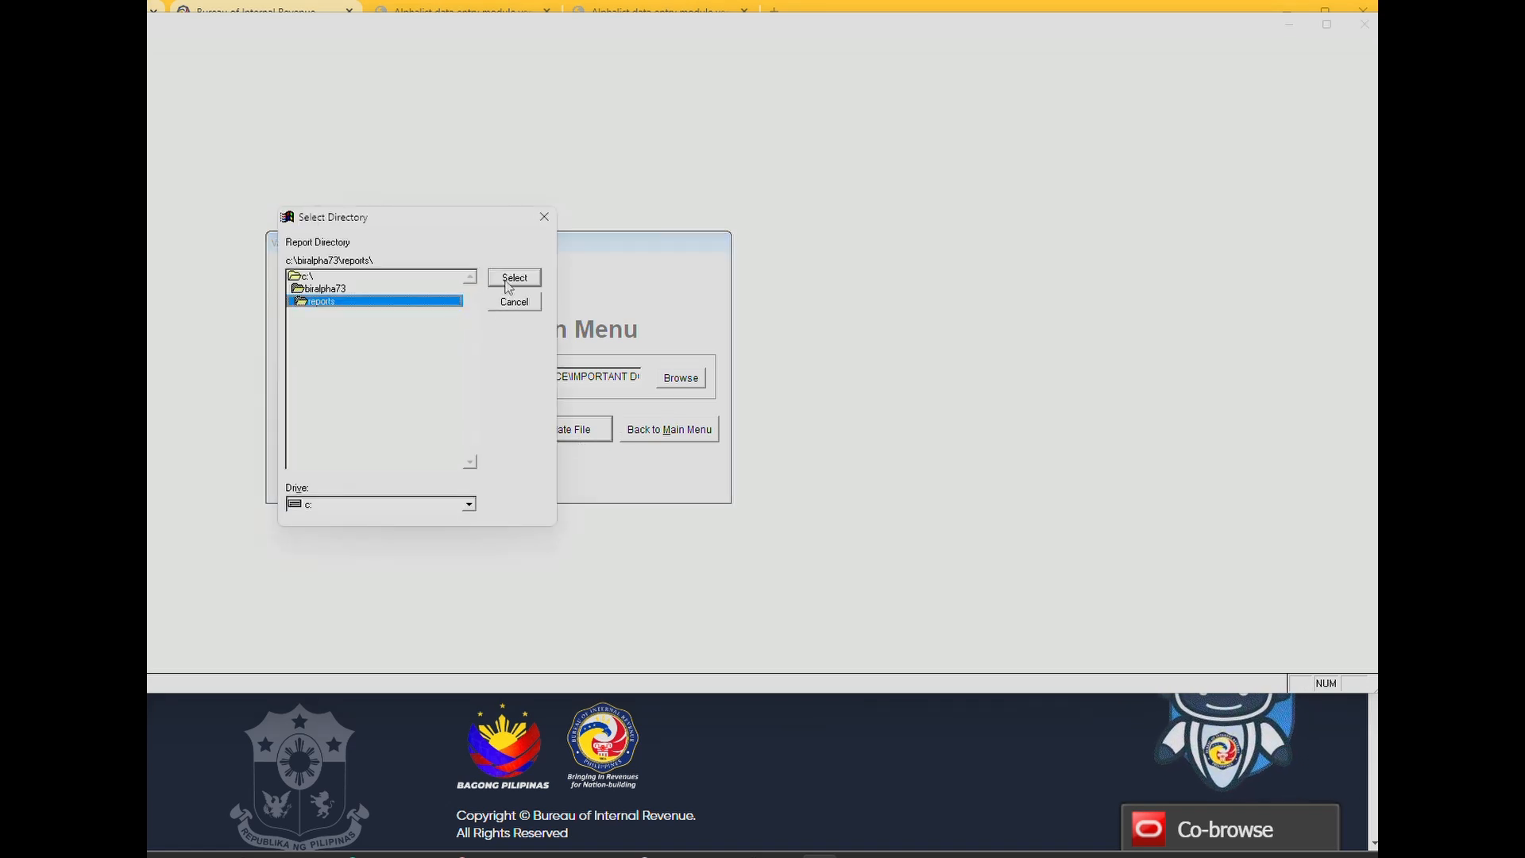
# Confirm the report folder, check the No Errors Encountered report, and exit the module.
pyautogui.click(508, 283)
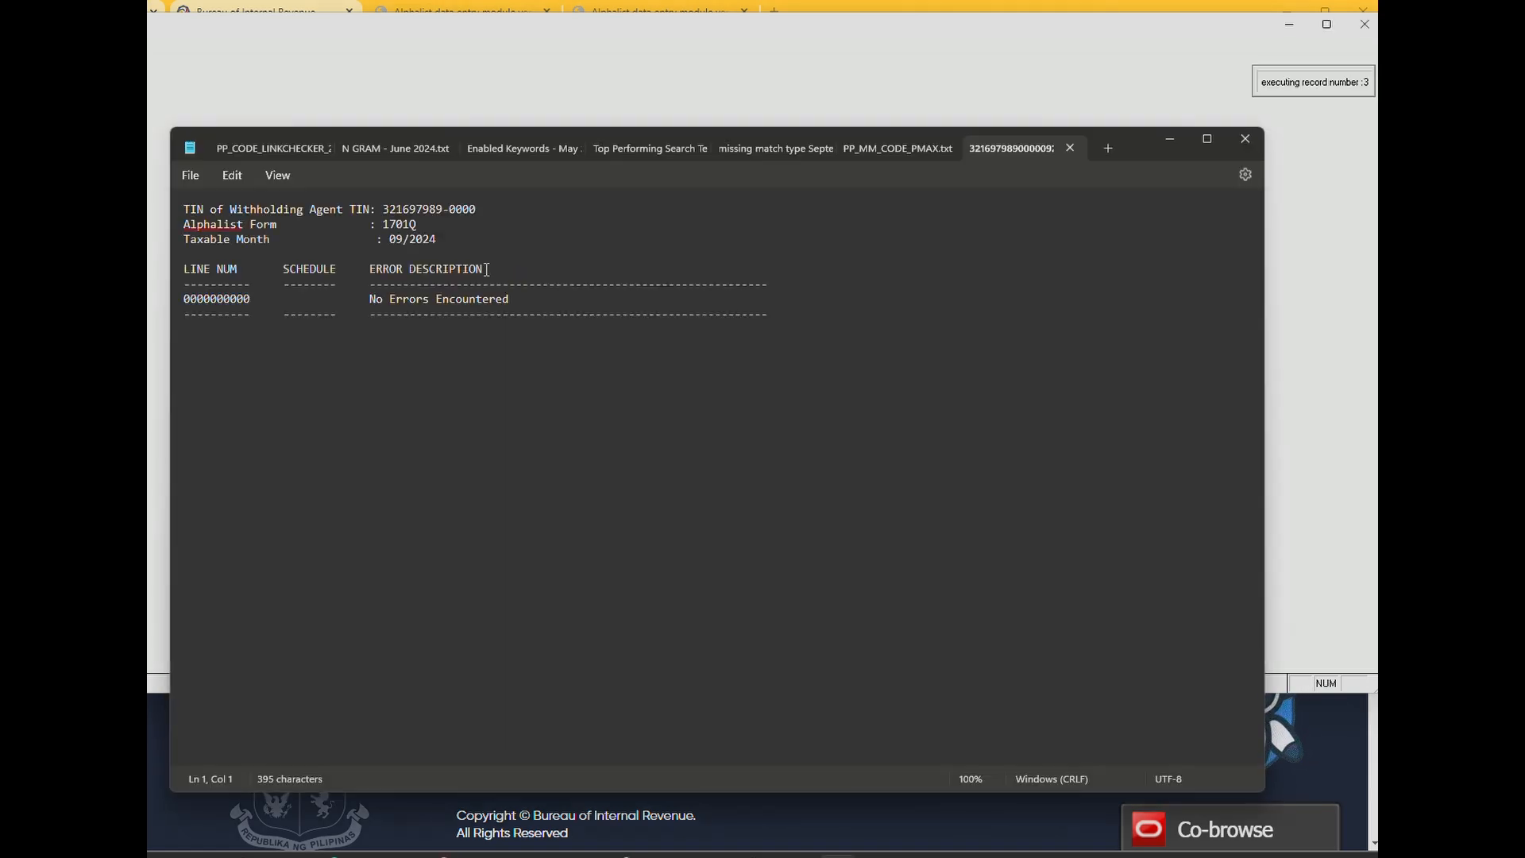
pyautogui.moveTo(722, 291); pyautogui.dragTo(211, 210)
pyautogui.doubleClick(962, 301)
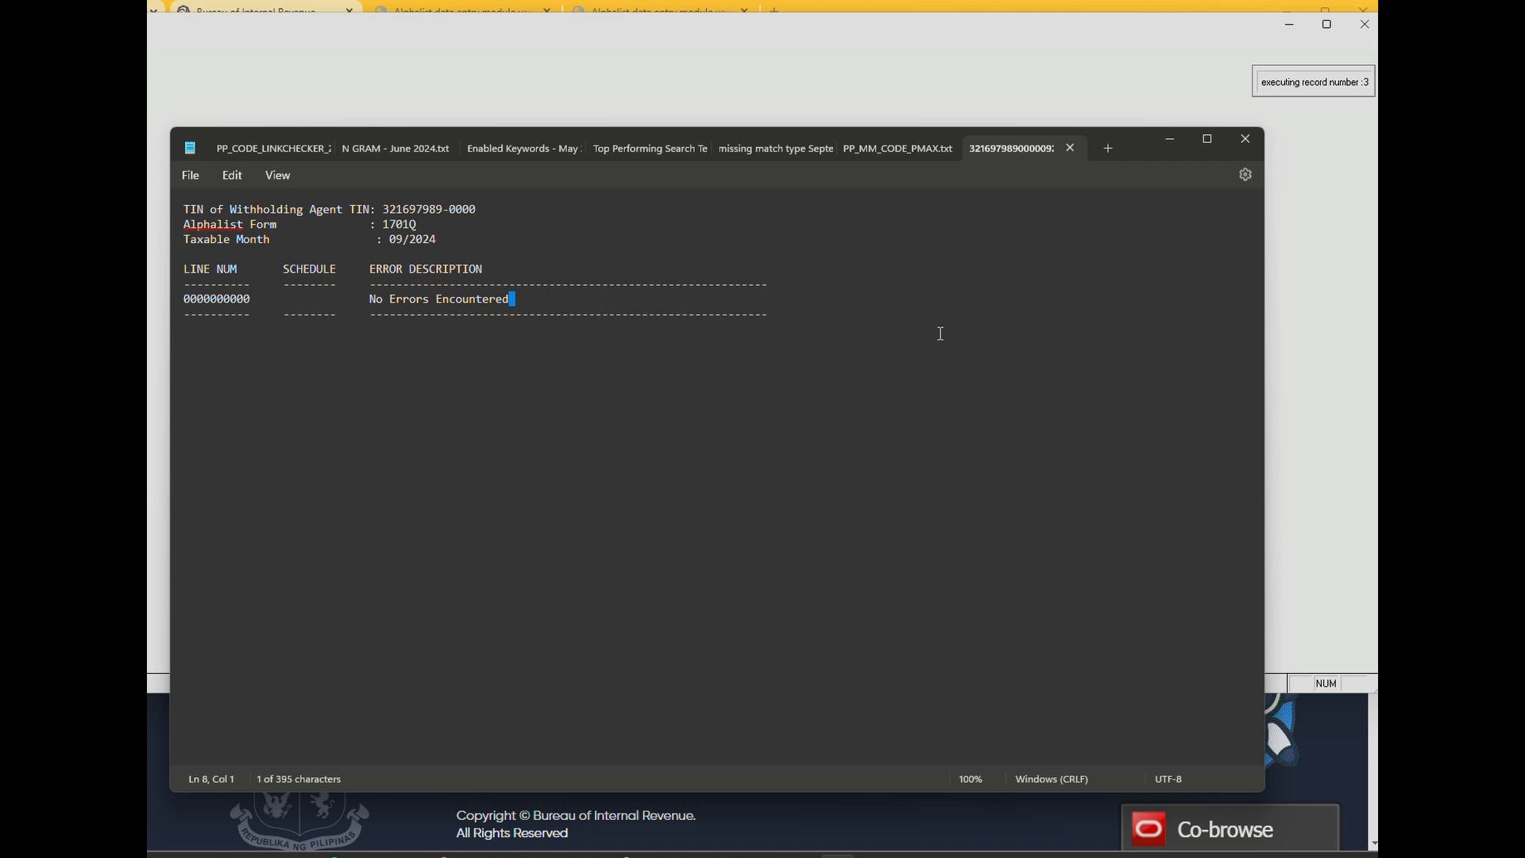
pyautogui.click(1244, 140)
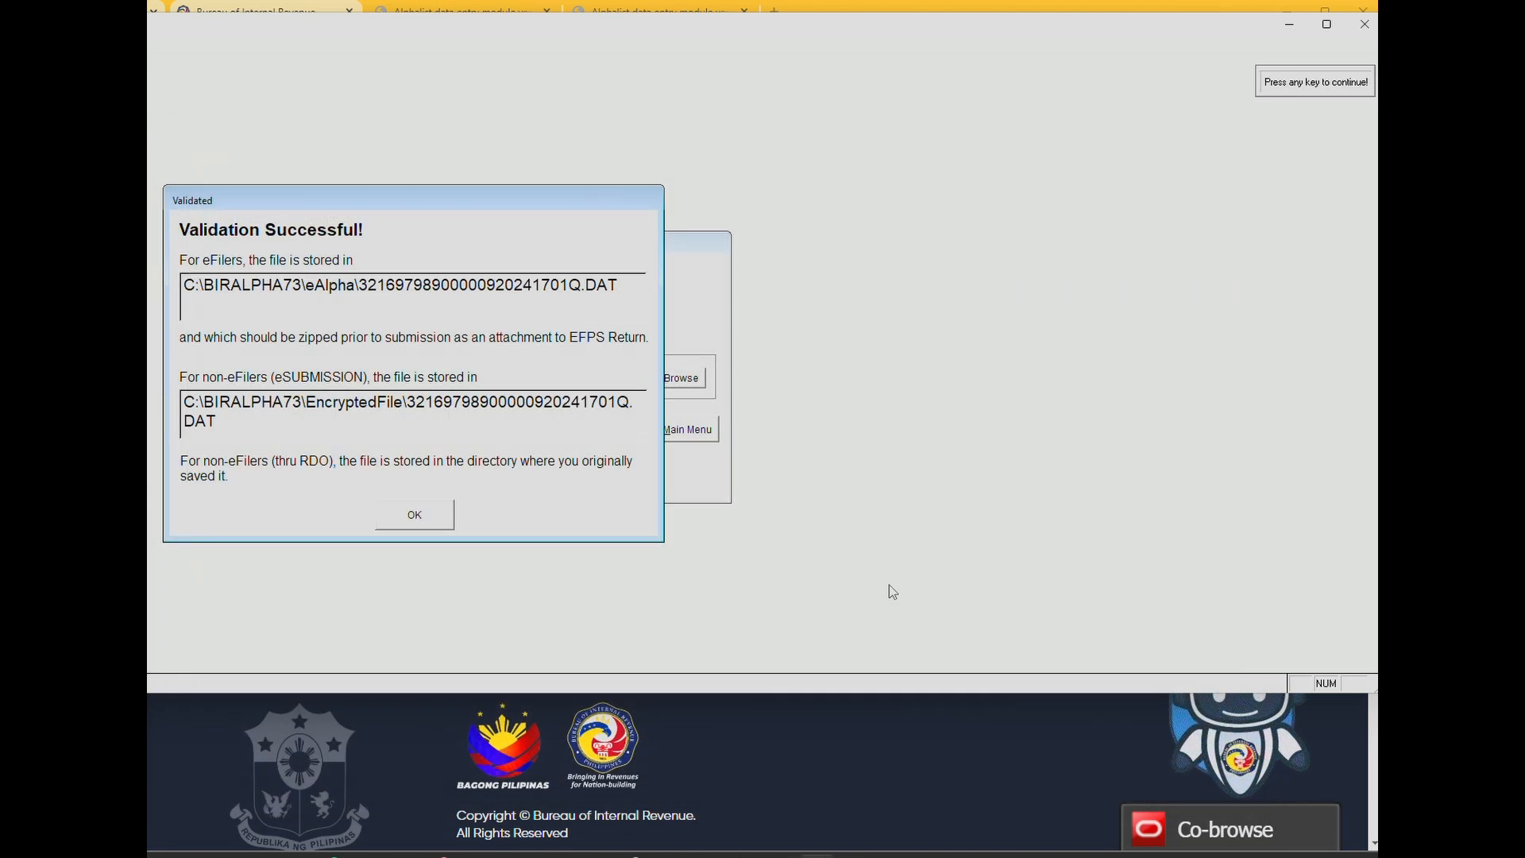
pyautogui.click(416, 523)
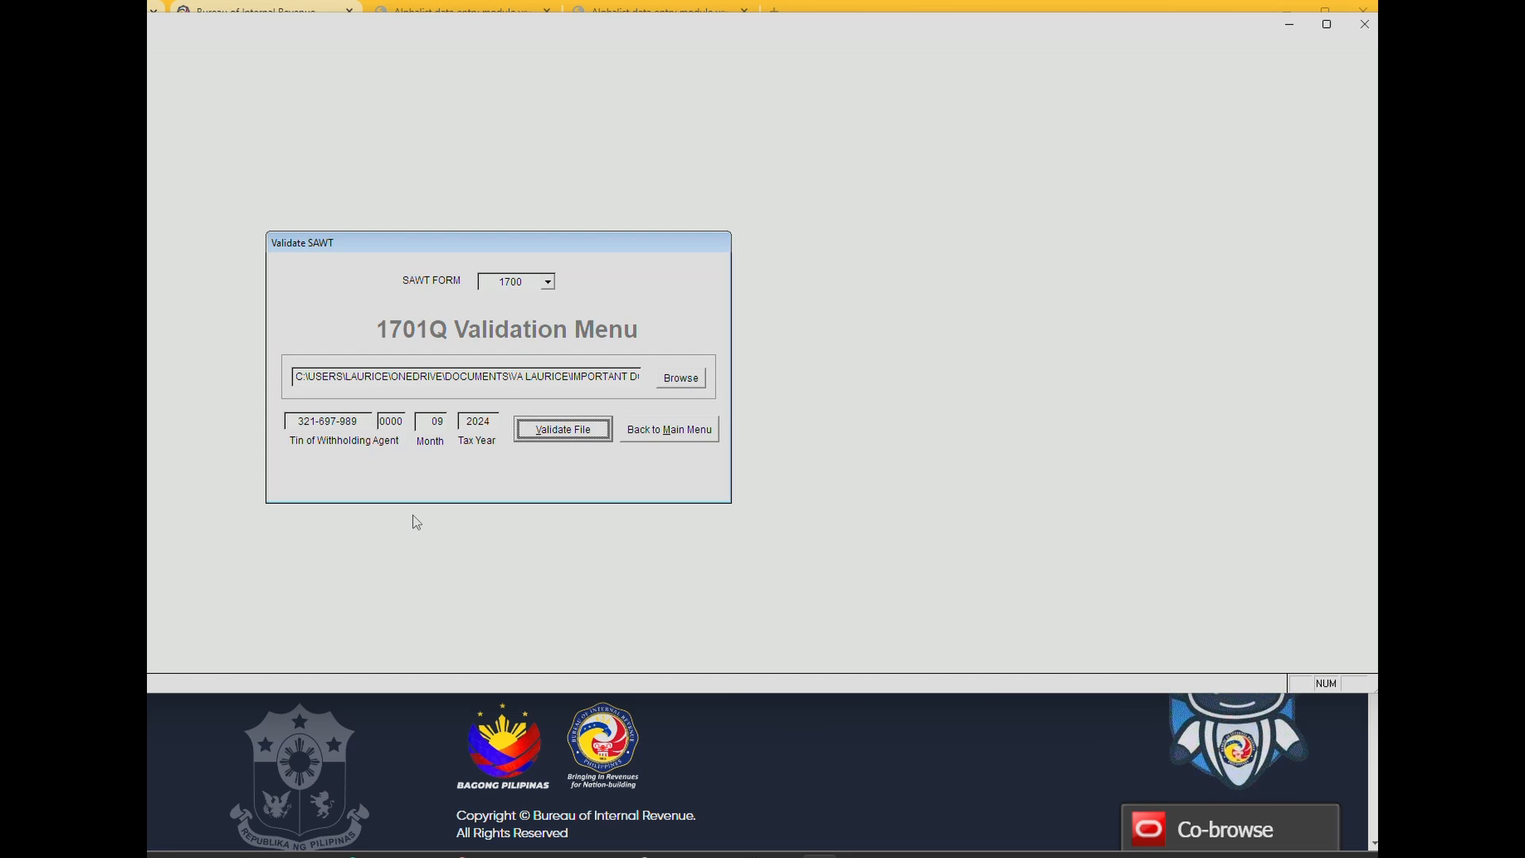
pyautogui.click(568, 435)
pyautogui.click(421, 485)
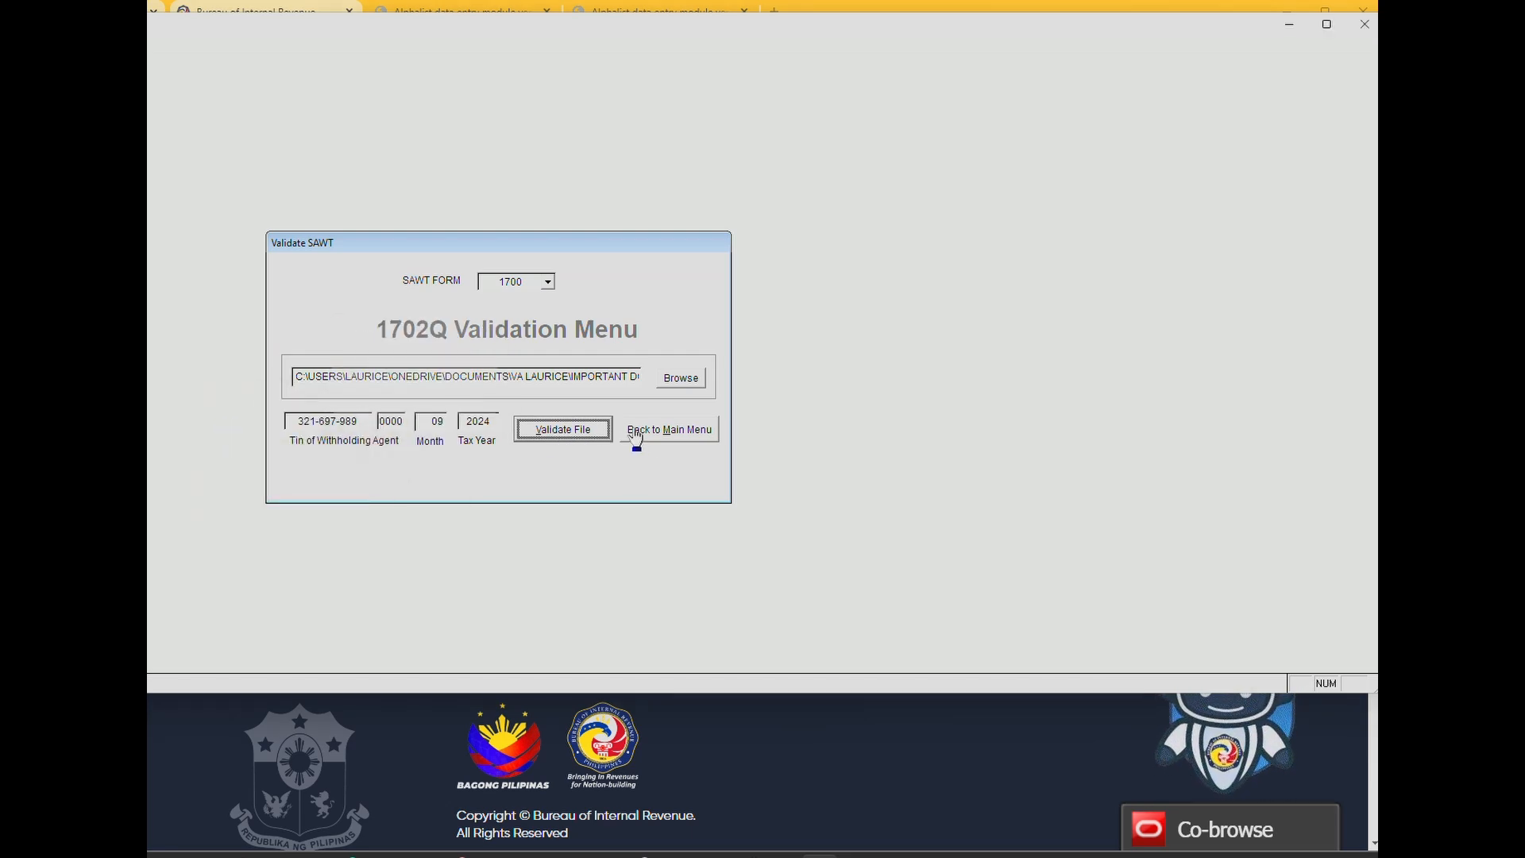
pyautogui.click(635, 433)
pyautogui.click(1275, 542)
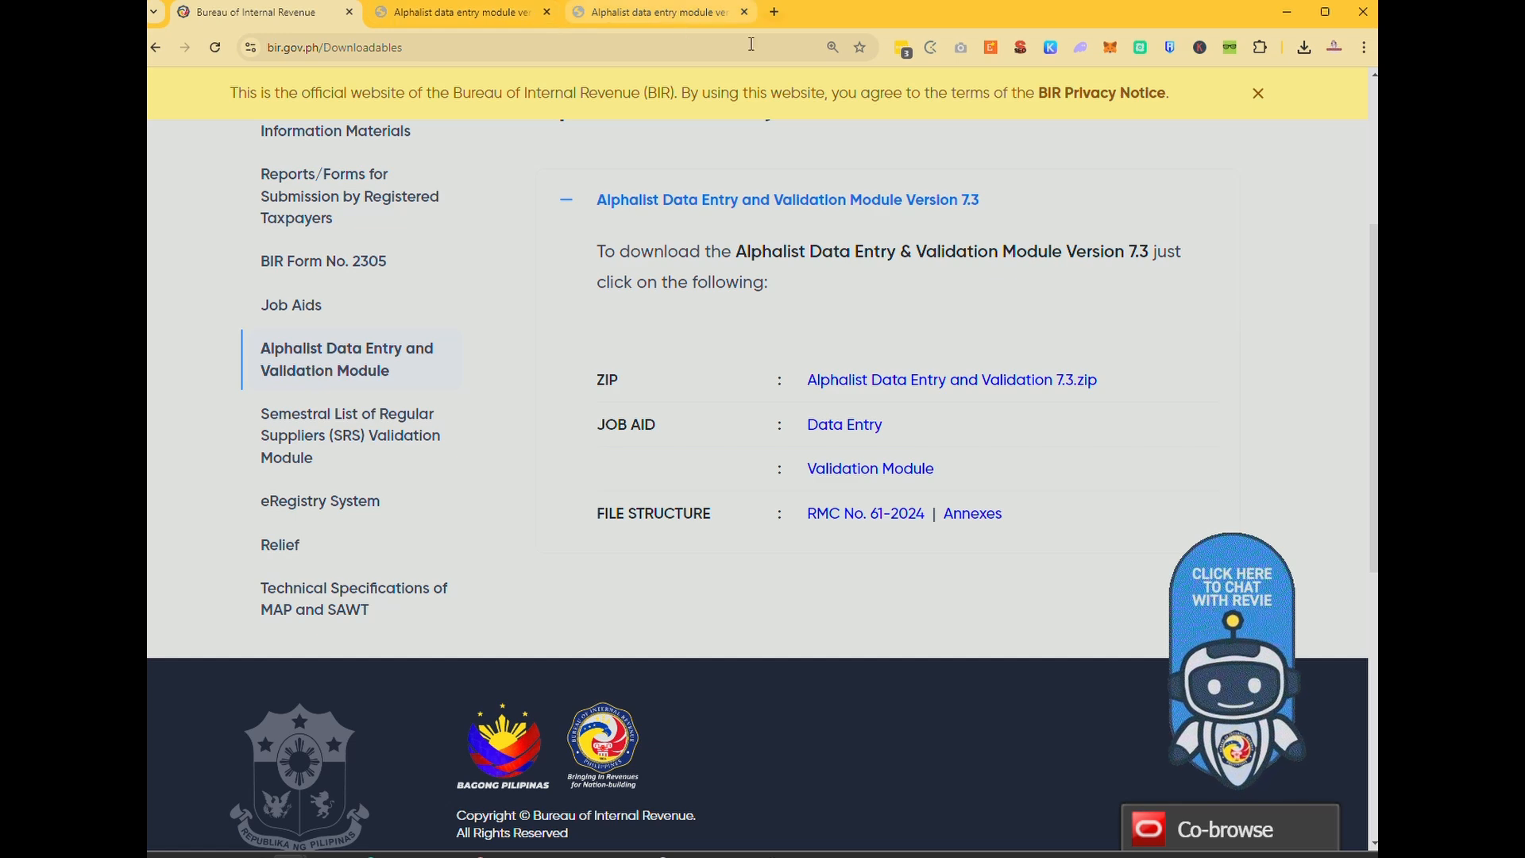
# Open the BIR eServices page and show the Other eServices list.
pyautogui.scroll(5, 600, 457)
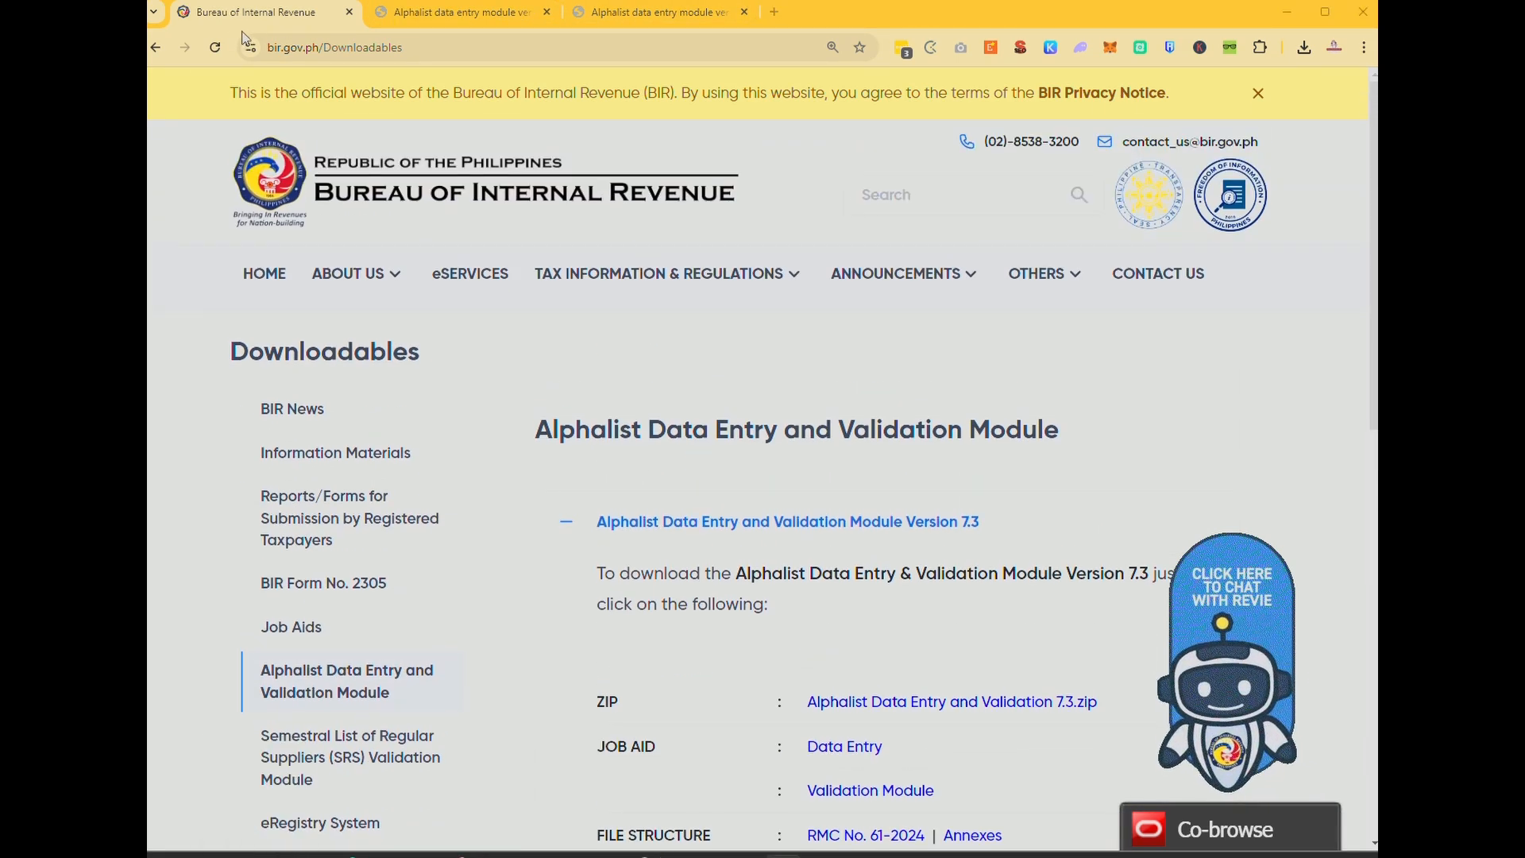
pyautogui.click(485, 298)
pyautogui.scroll(-6, 636, 601)
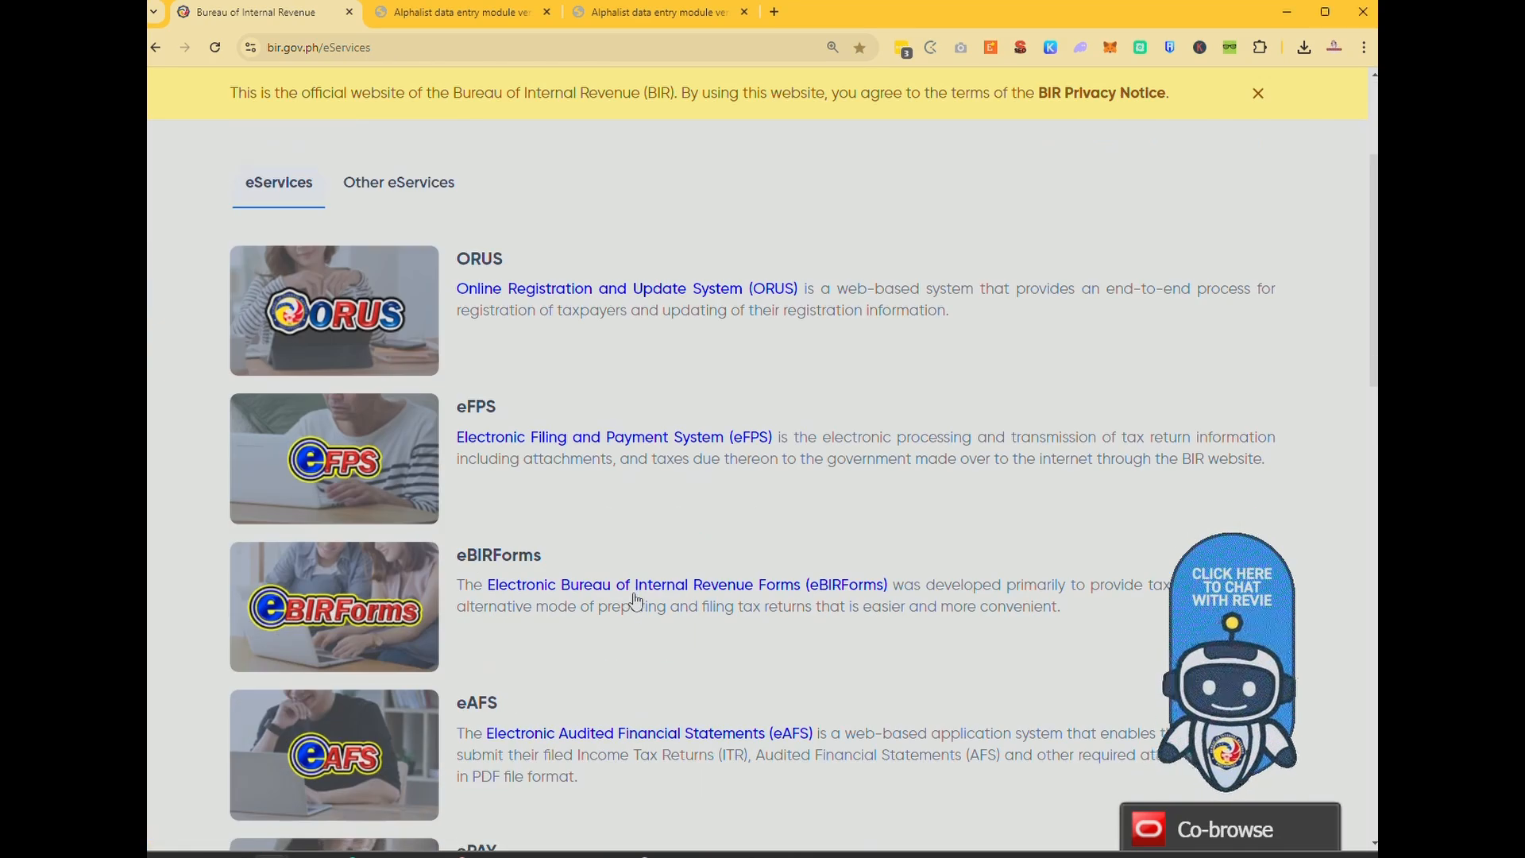
pyautogui.scroll(-6, 636, 601)
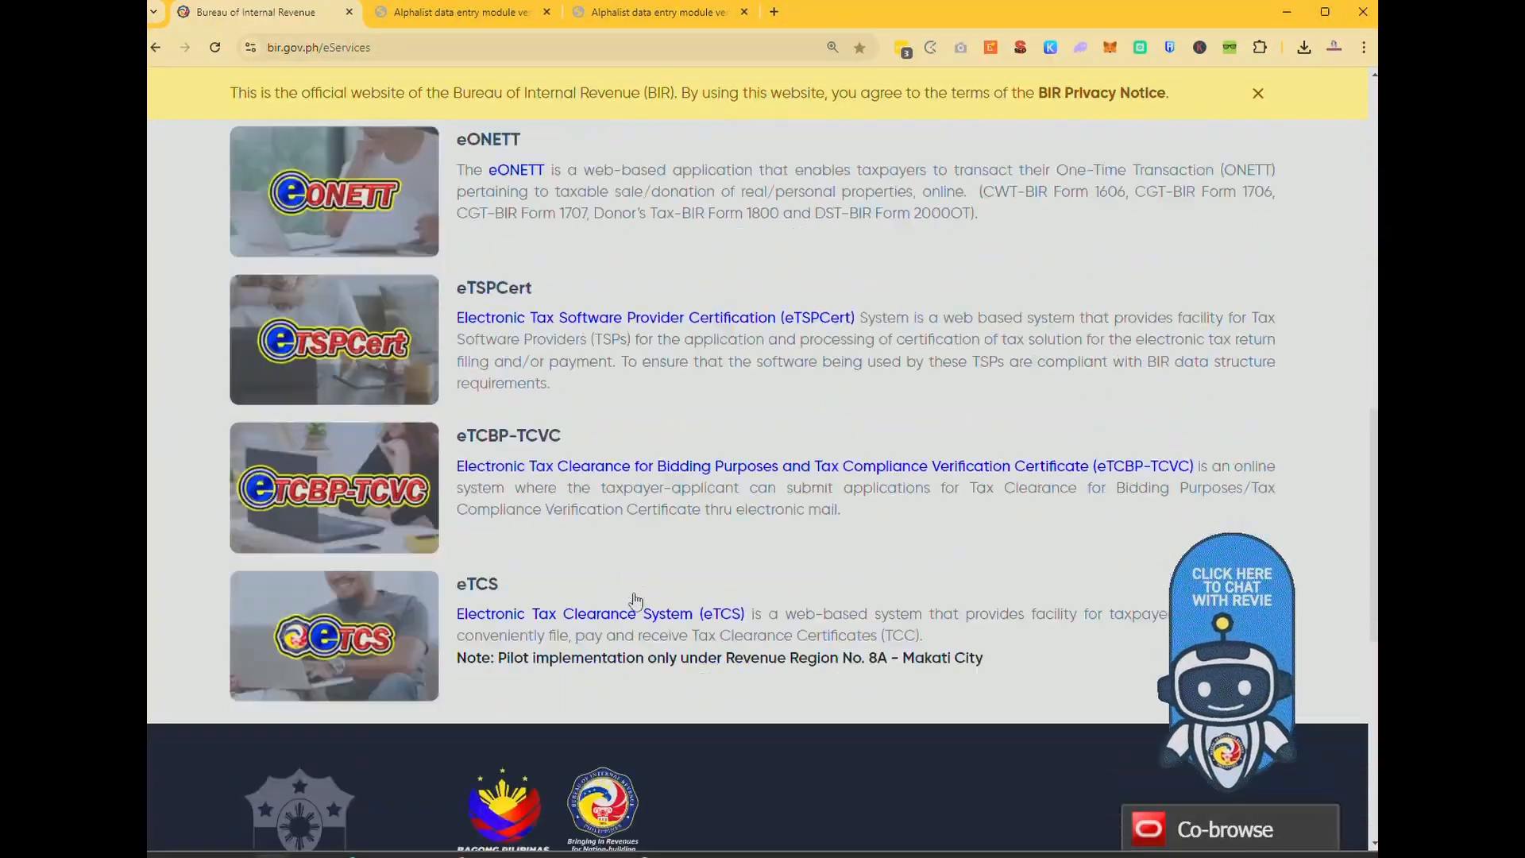
pyautogui.scroll(1, 635, 602)
pyautogui.scroll(8, 635, 601)
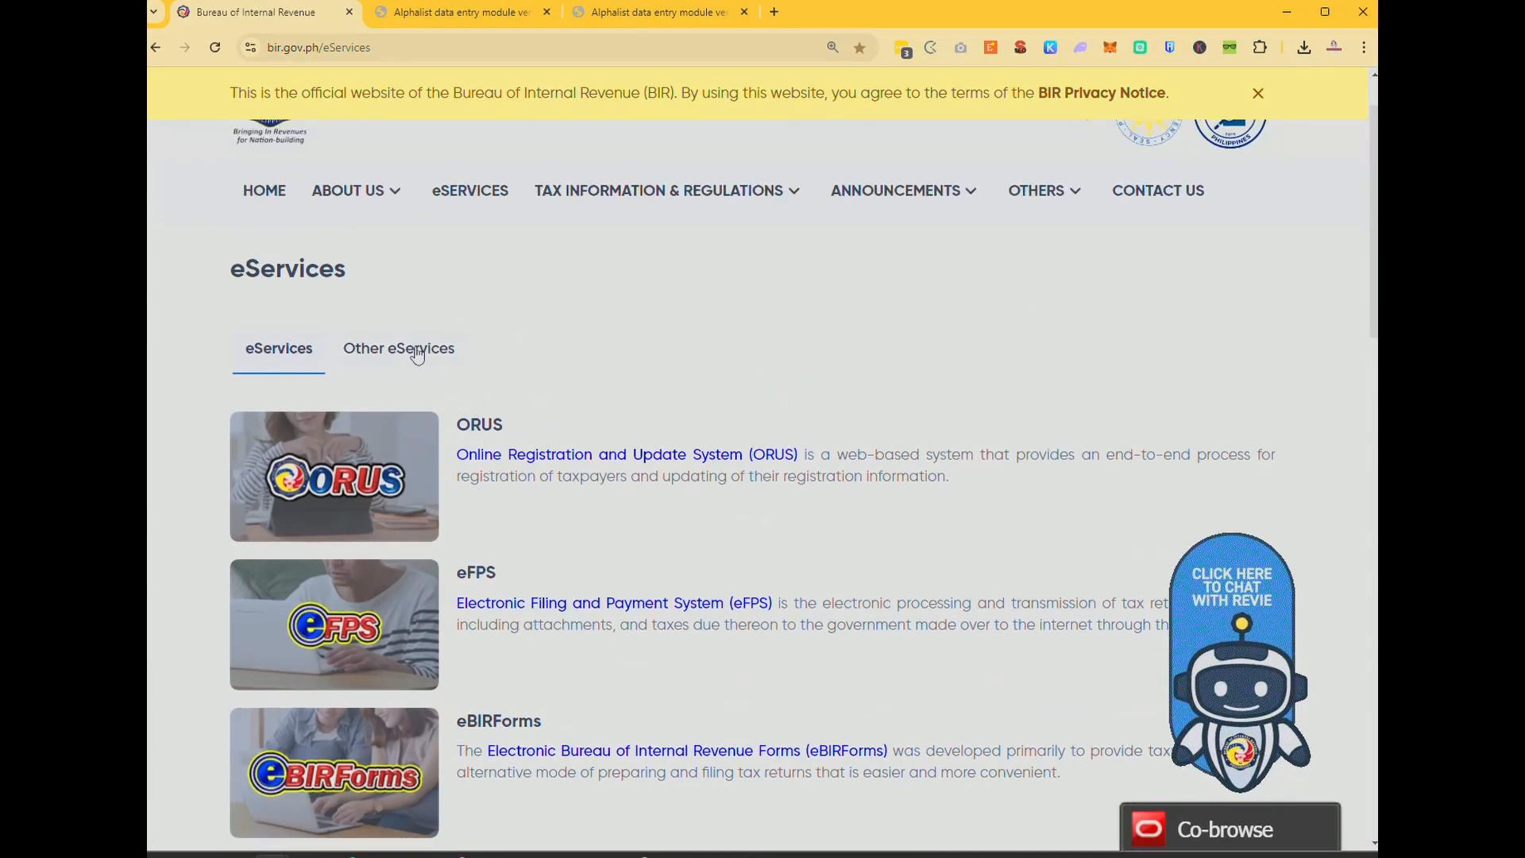
pyautogui.click(413, 349)
# Follow the eSubmission link, move the launched Mail app aside, and open a new tab.
pyautogui.scroll(-3, 552, 605)
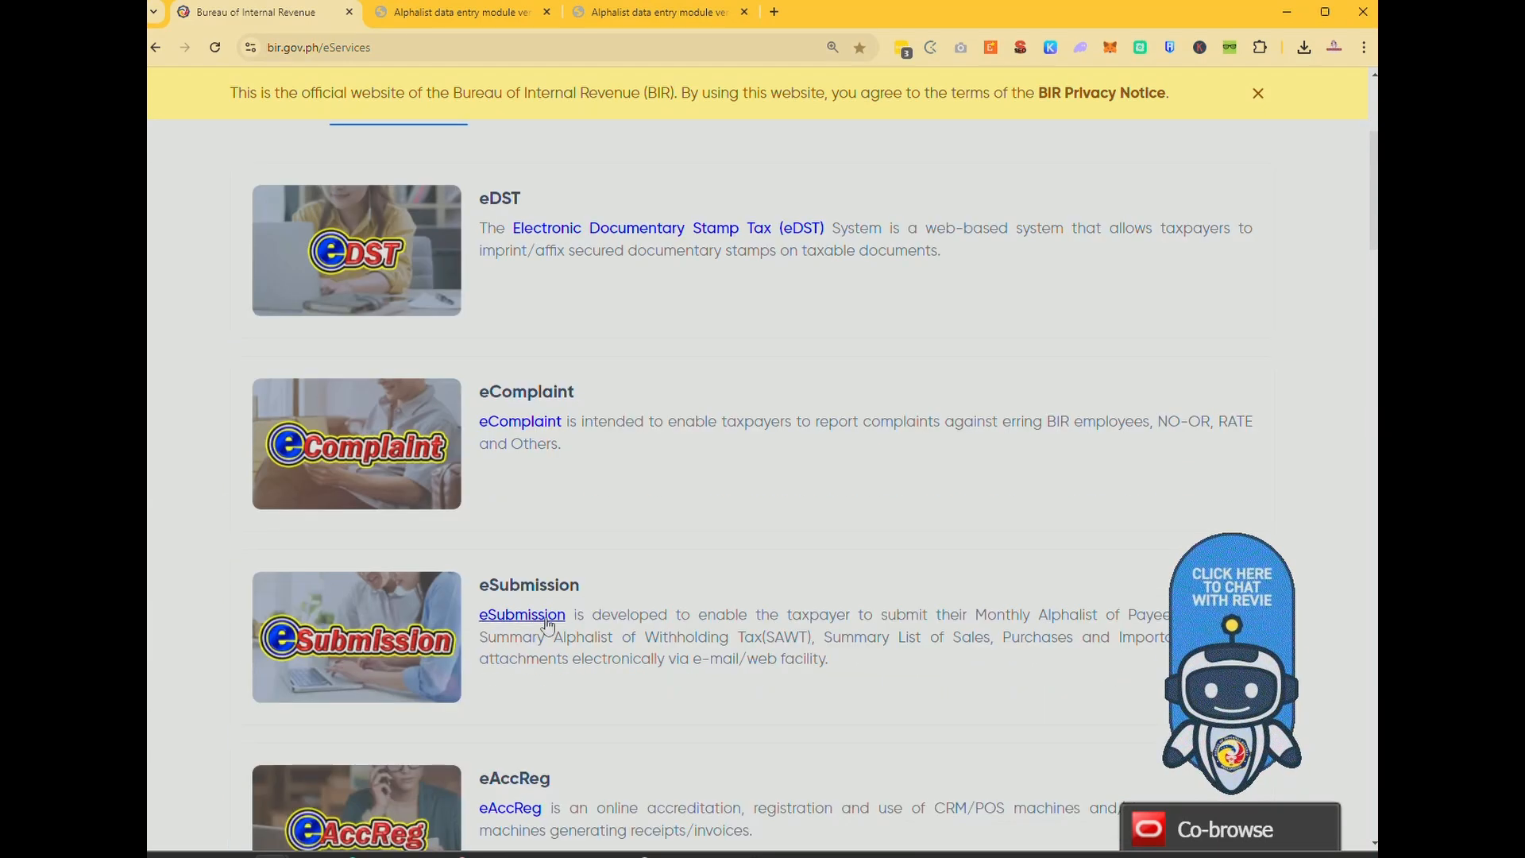
pyautogui.click(546, 608)
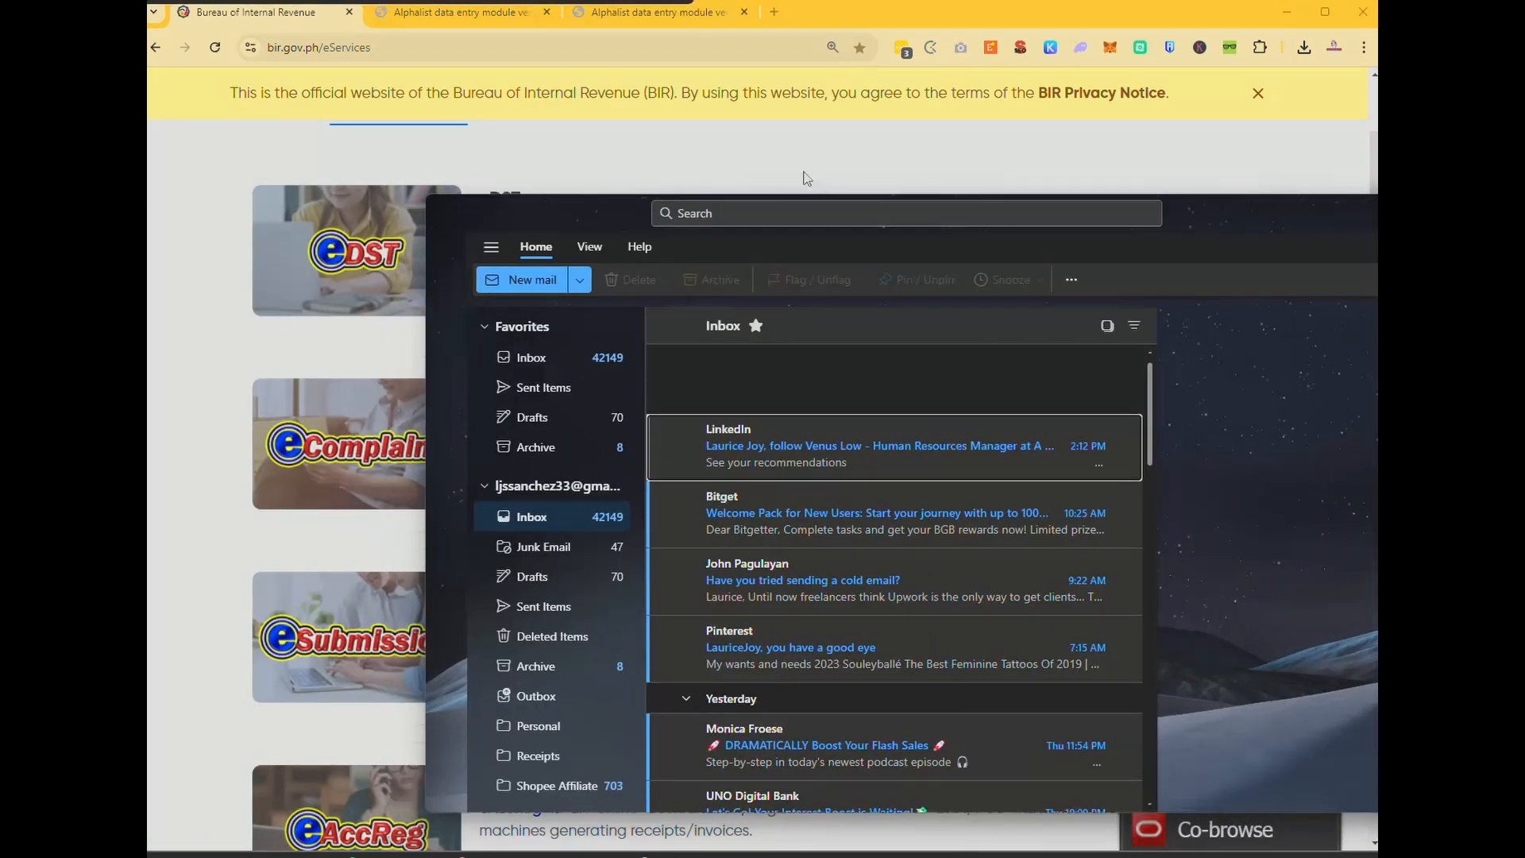
pyautogui.moveTo(807, 179); pyautogui.dragTo(0, 308)
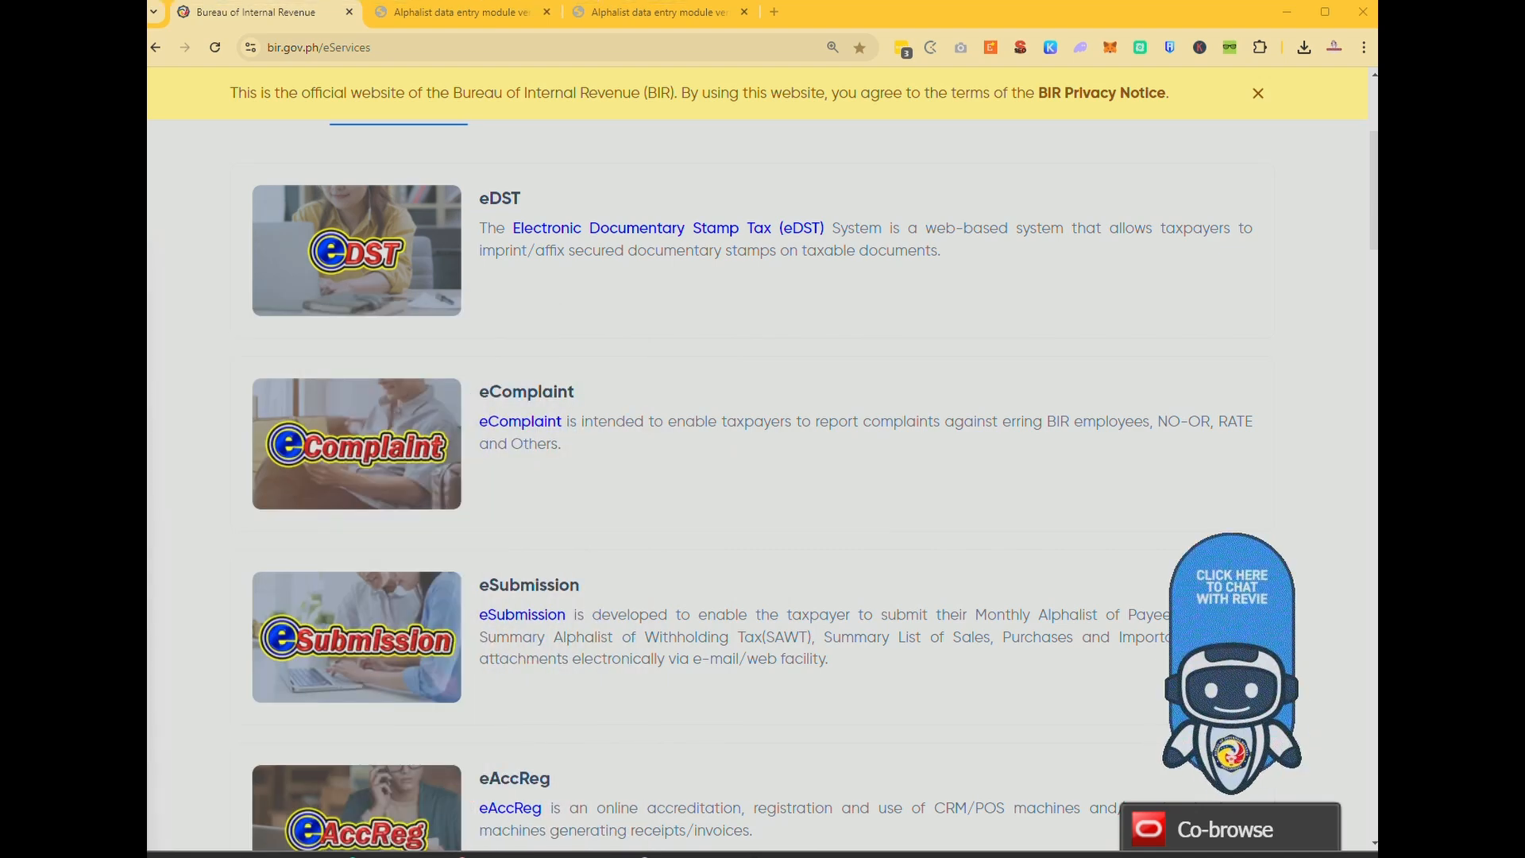
pyautogui.click(775, 12)
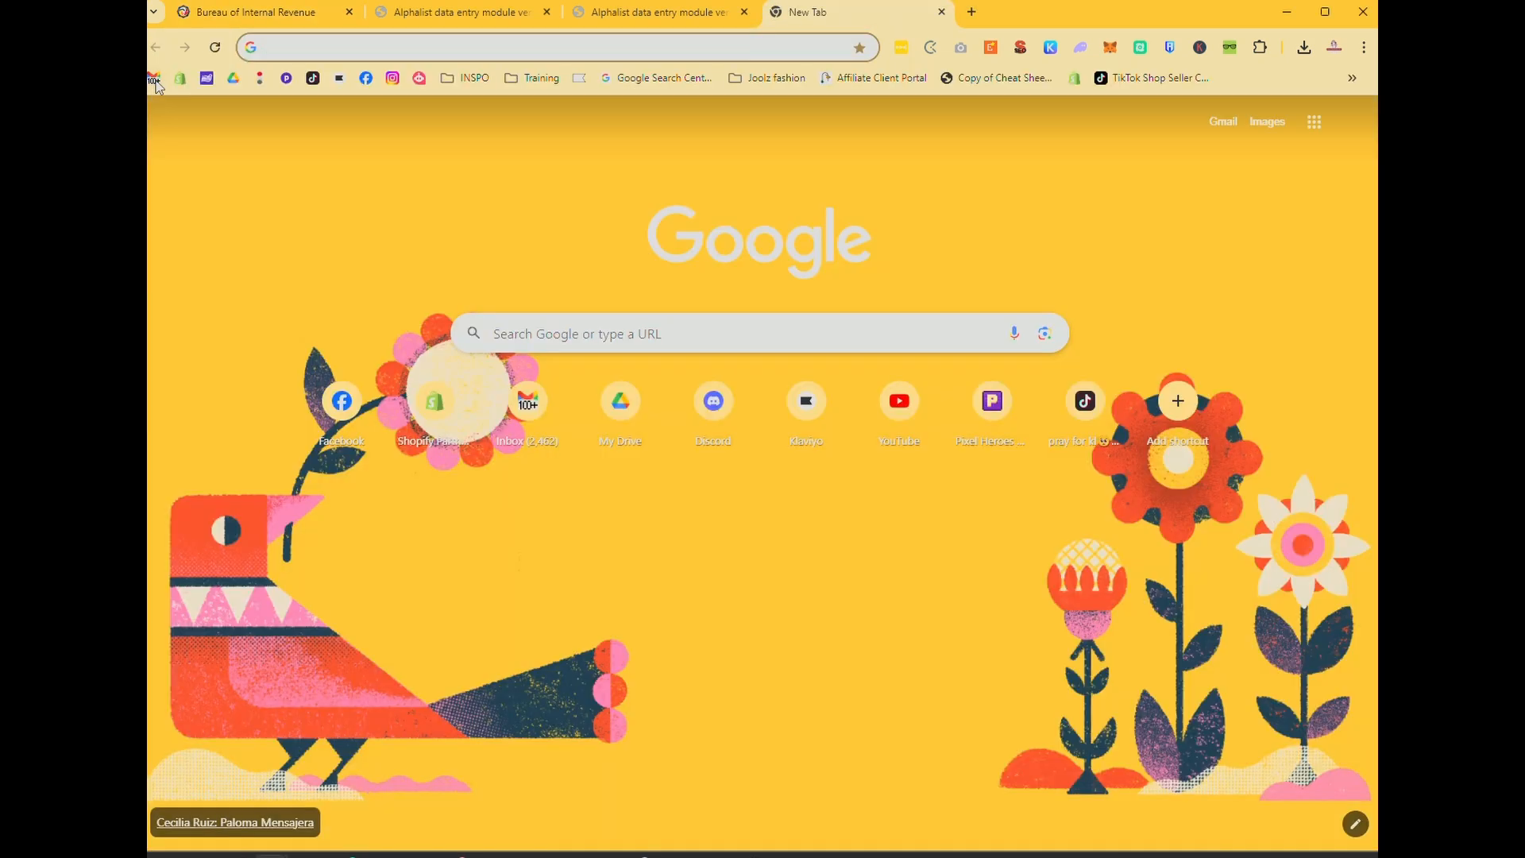
# Review the Tax Return Receipt Confirmation and eSubmission Validation Report emails, selecting the eSubmission address.
pyautogui.click(154, 80)
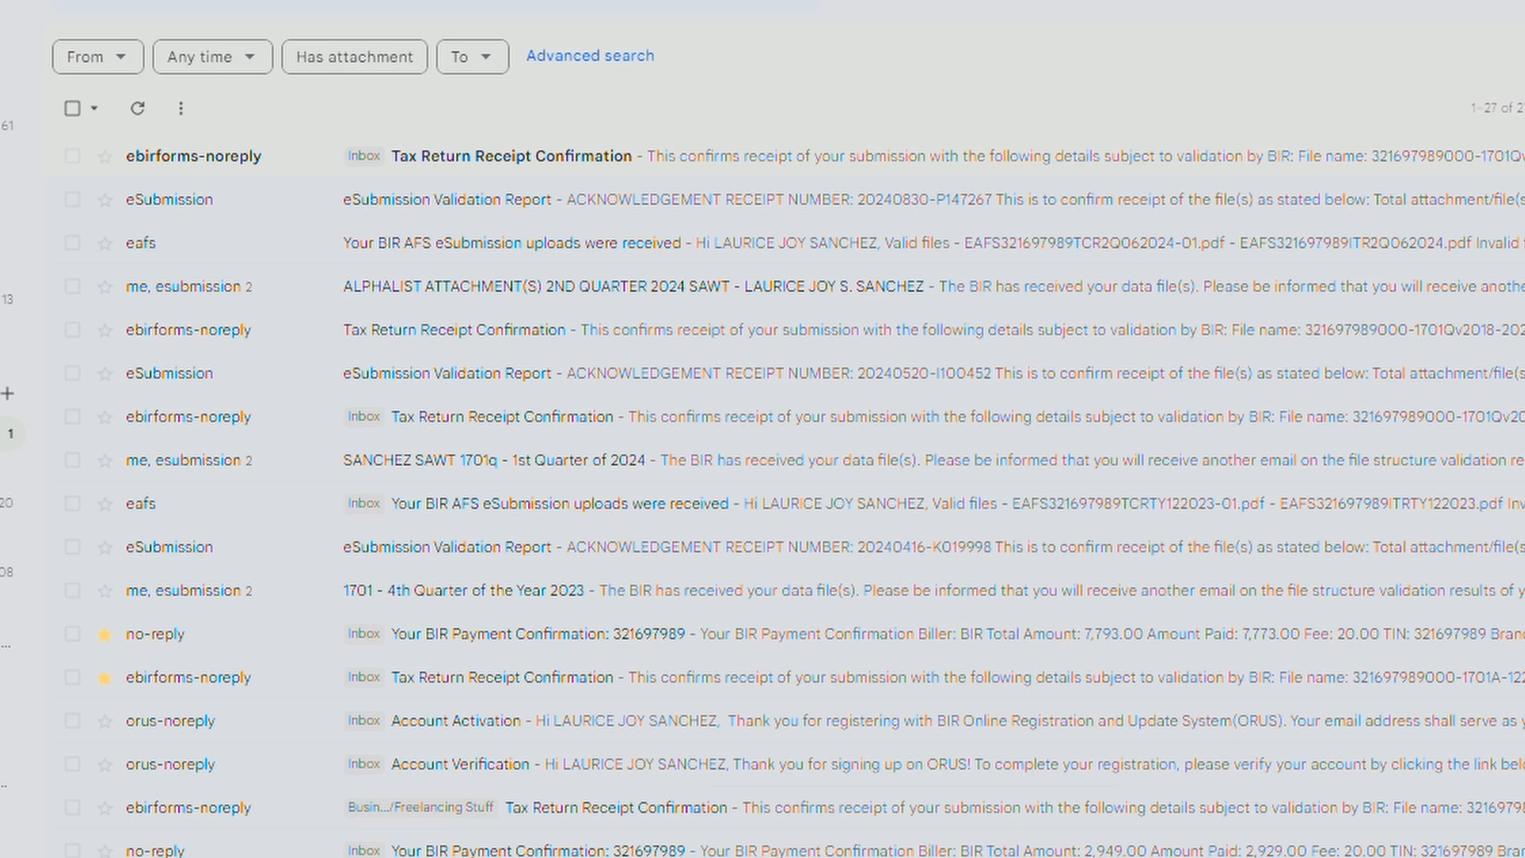
pyautogui.click(793, 155)
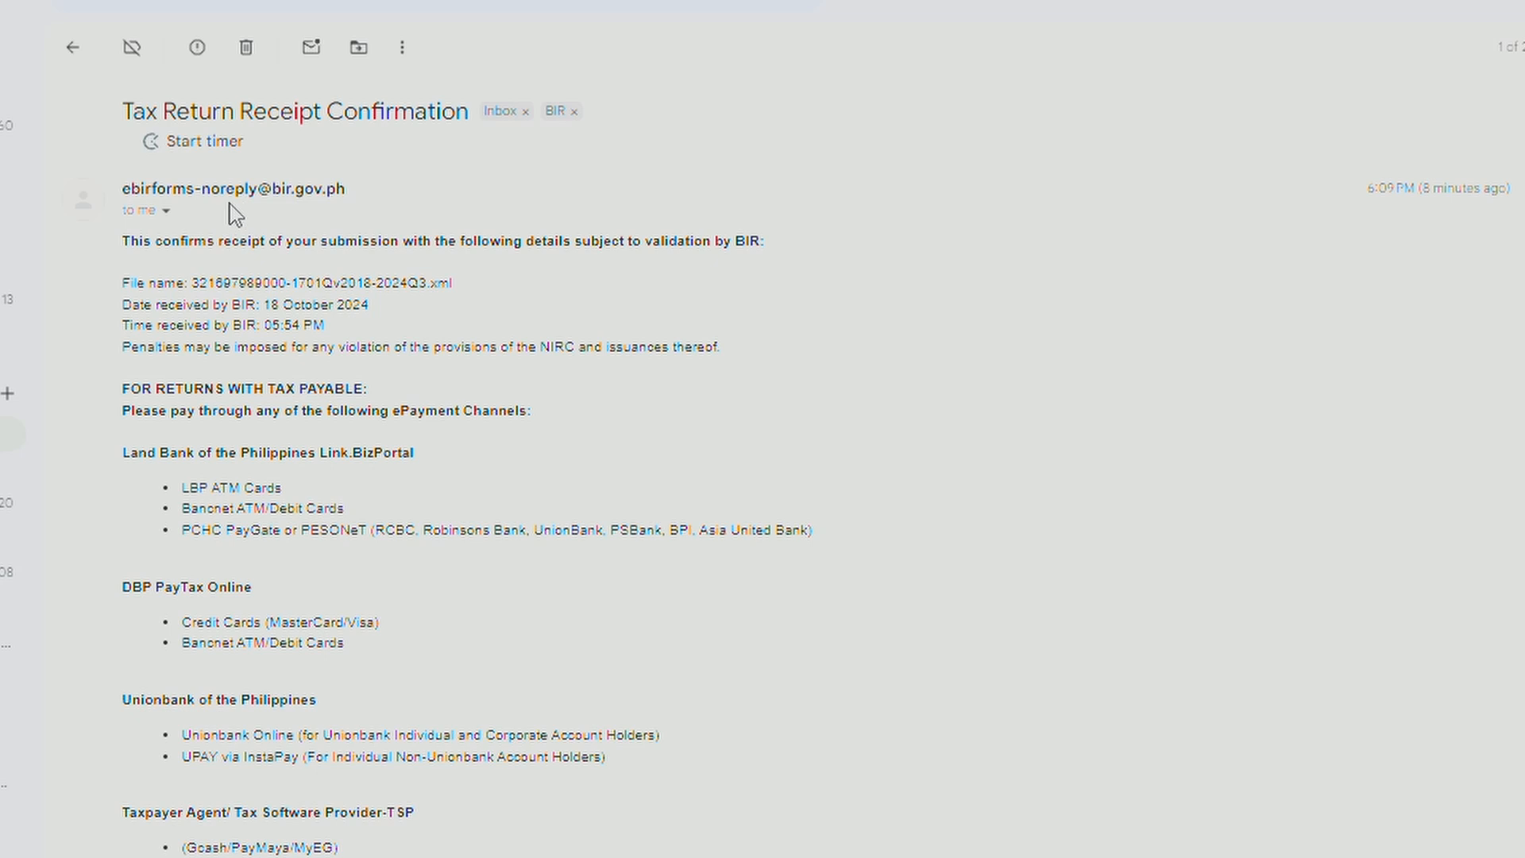
pyautogui.moveTo(350, 854); pyautogui.dragTo(327, 509)
pyautogui.click(81, 57)
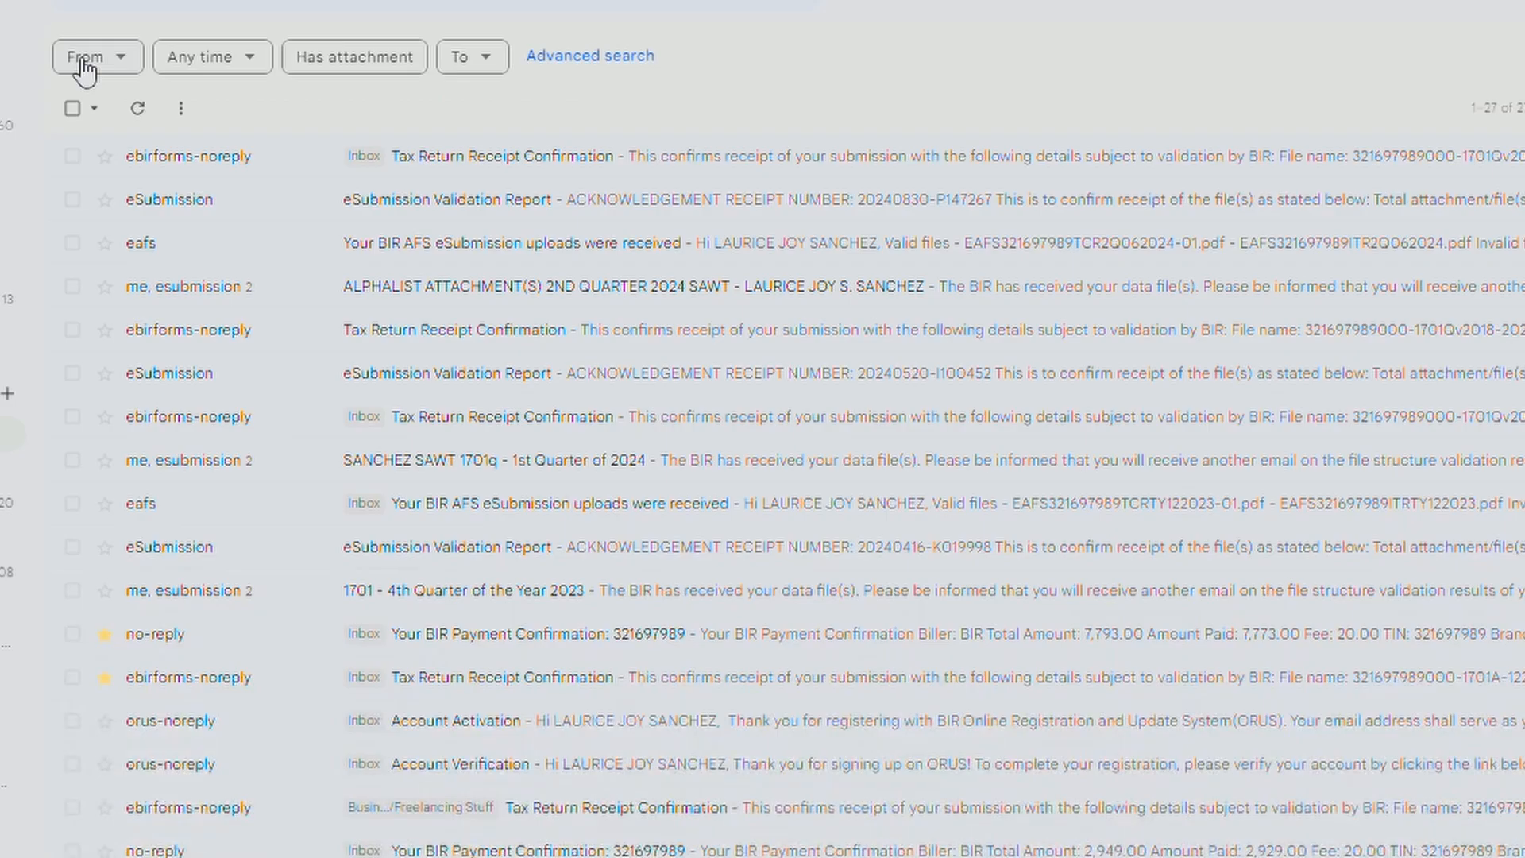
pyautogui.click(170, 202)
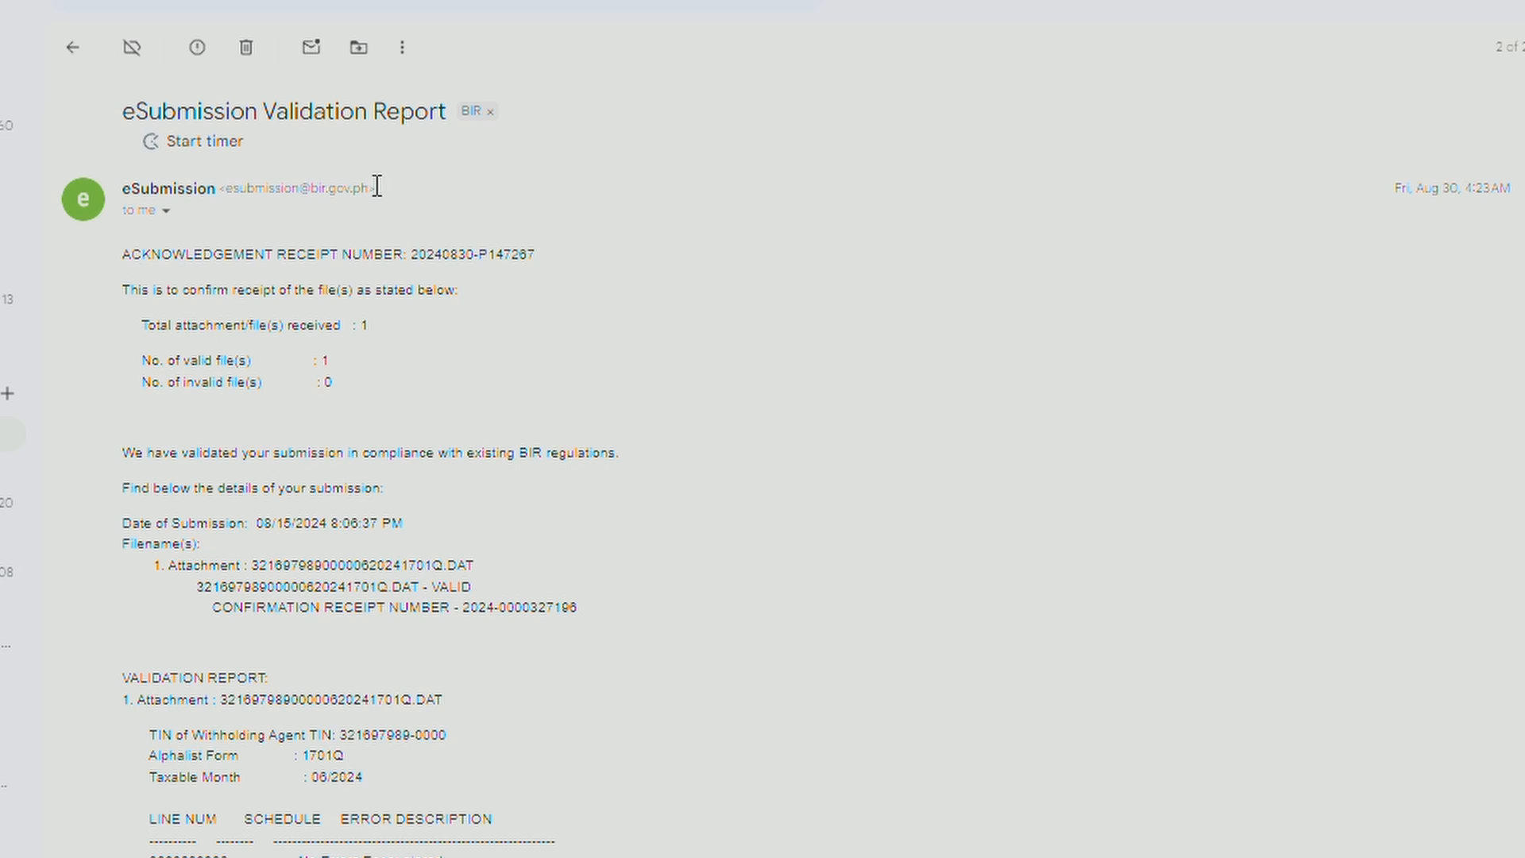
pyautogui.moveTo(374, 188); pyautogui.dragTo(230, 198)
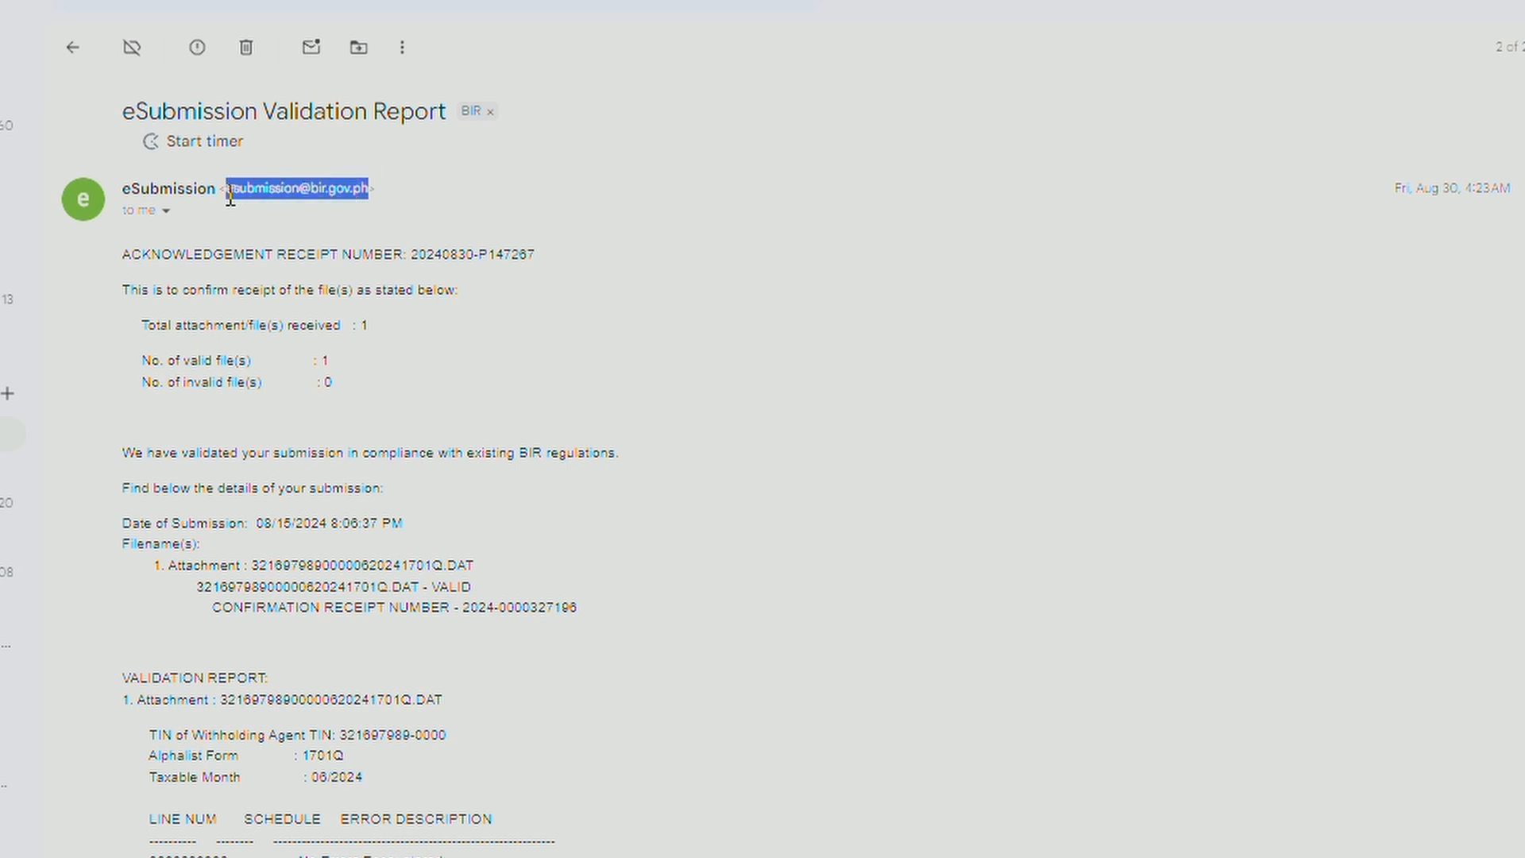
pyautogui.click(73, 50)
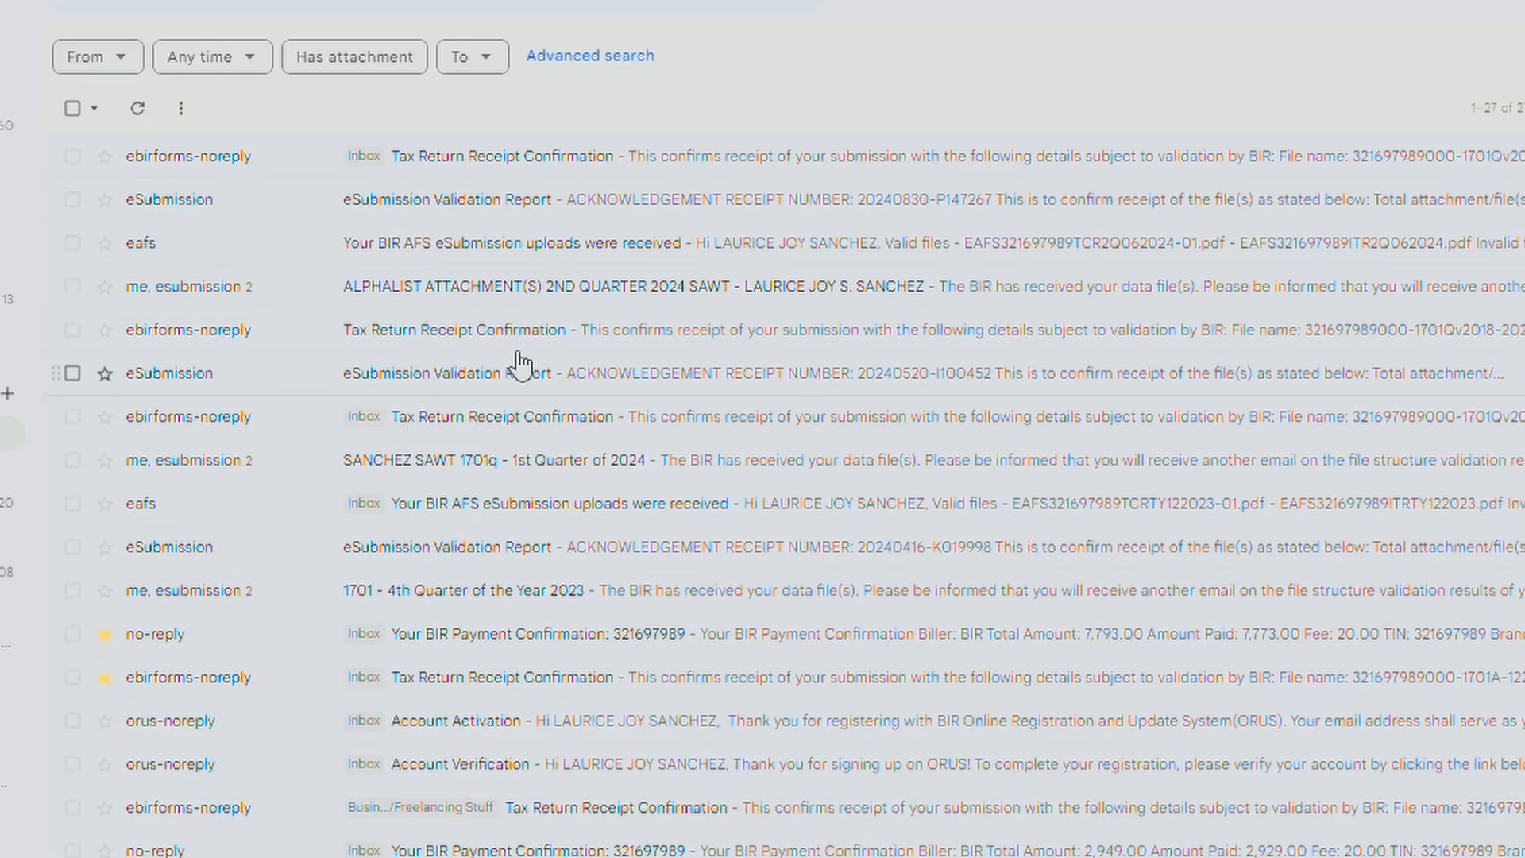
# Select the taxpayer details, from sign-off up to the TIN line, in the earlier 2nd-quarter SAWT alphalist email.
pyautogui.click(493, 298)
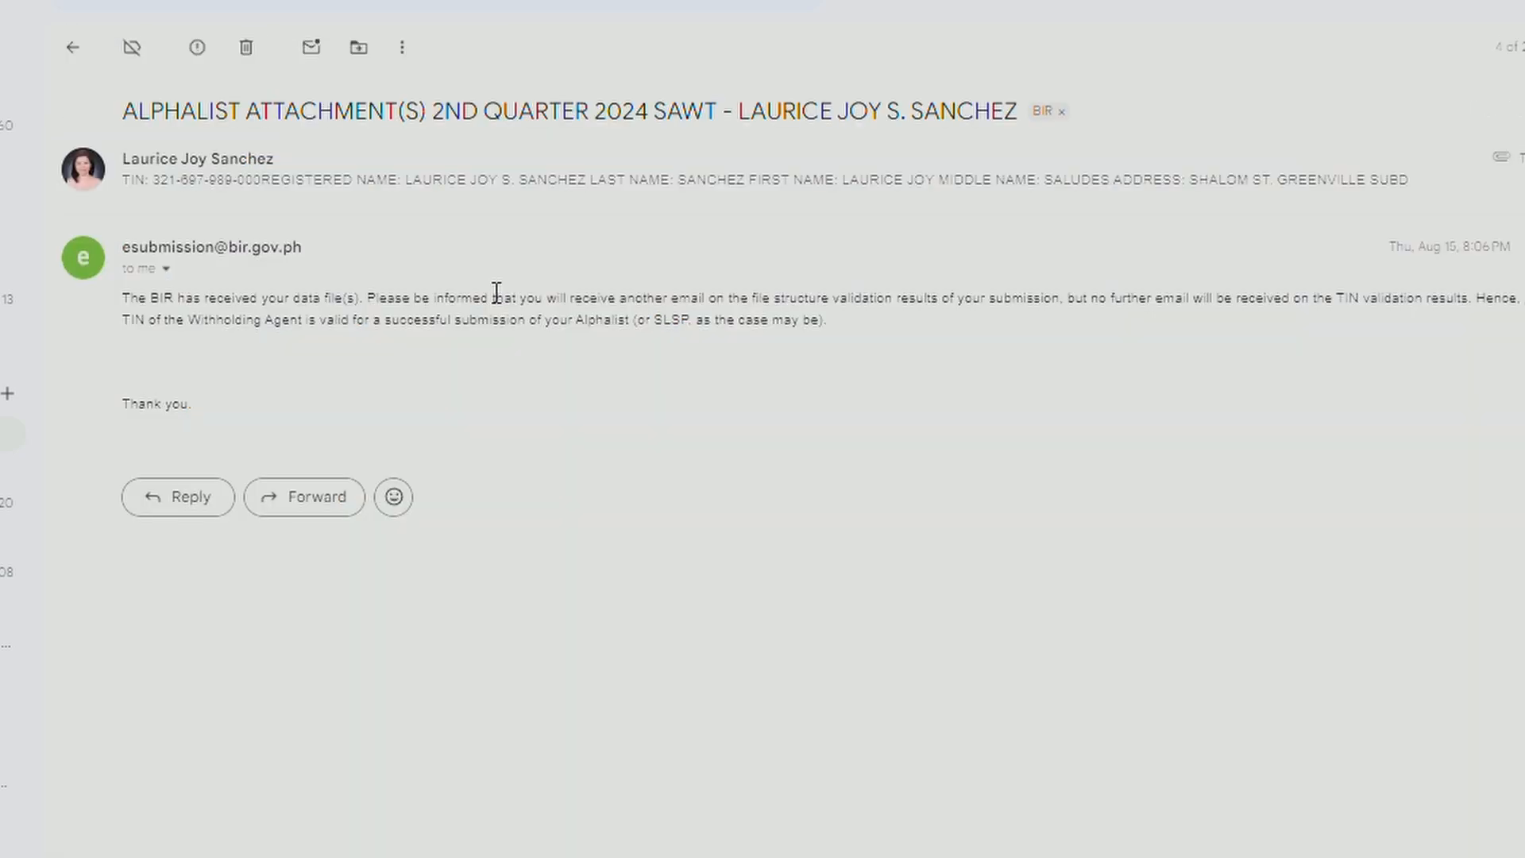
pyautogui.click(363, 197)
pyautogui.moveTo(461, 423); pyautogui.dragTo(124, 411)
pyautogui.click(450, 477)
pyautogui.moveTo(449, 476); pyautogui.dragTo(244, 411)
pyautogui.moveTo(124, 431); pyautogui.dragTo(236, 236)
pyautogui.click(221, 222)
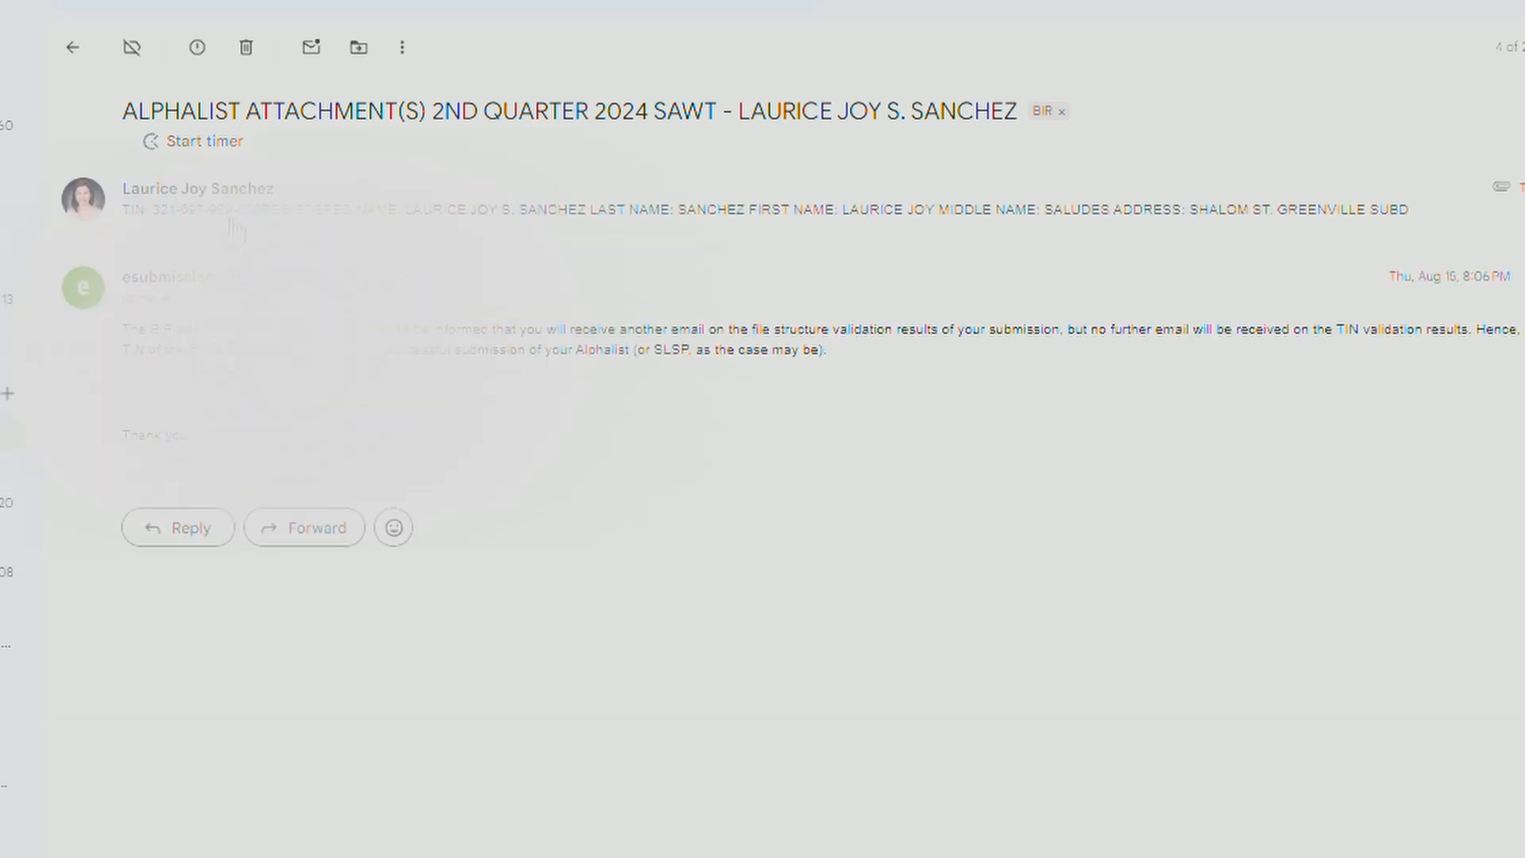
pyautogui.click(225, 222)
pyautogui.moveTo(275, 616)
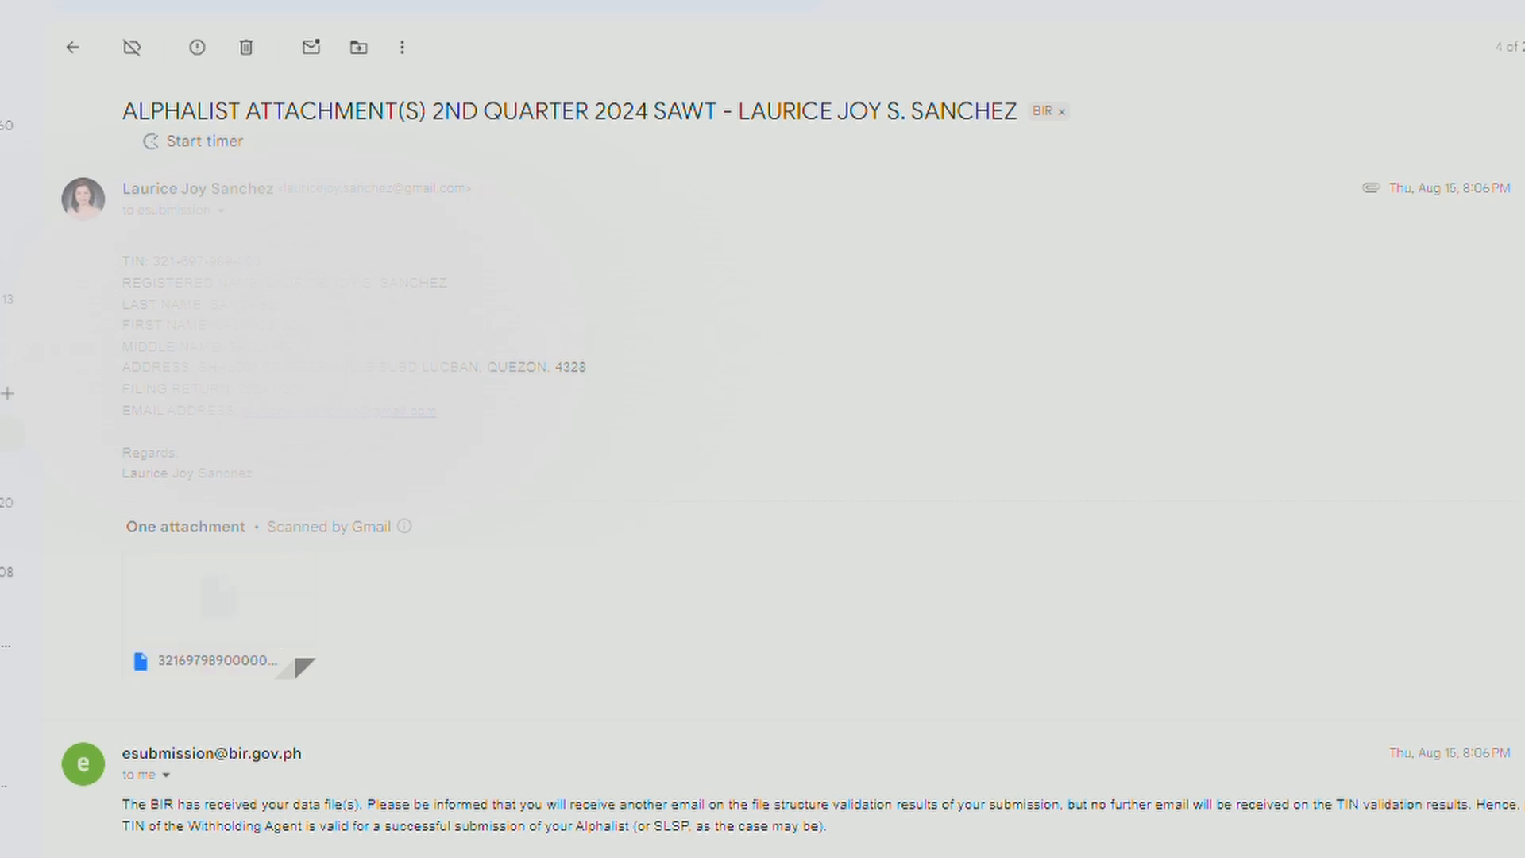
pyautogui.moveTo(325, 477); pyautogui.dragTo(211, 229)
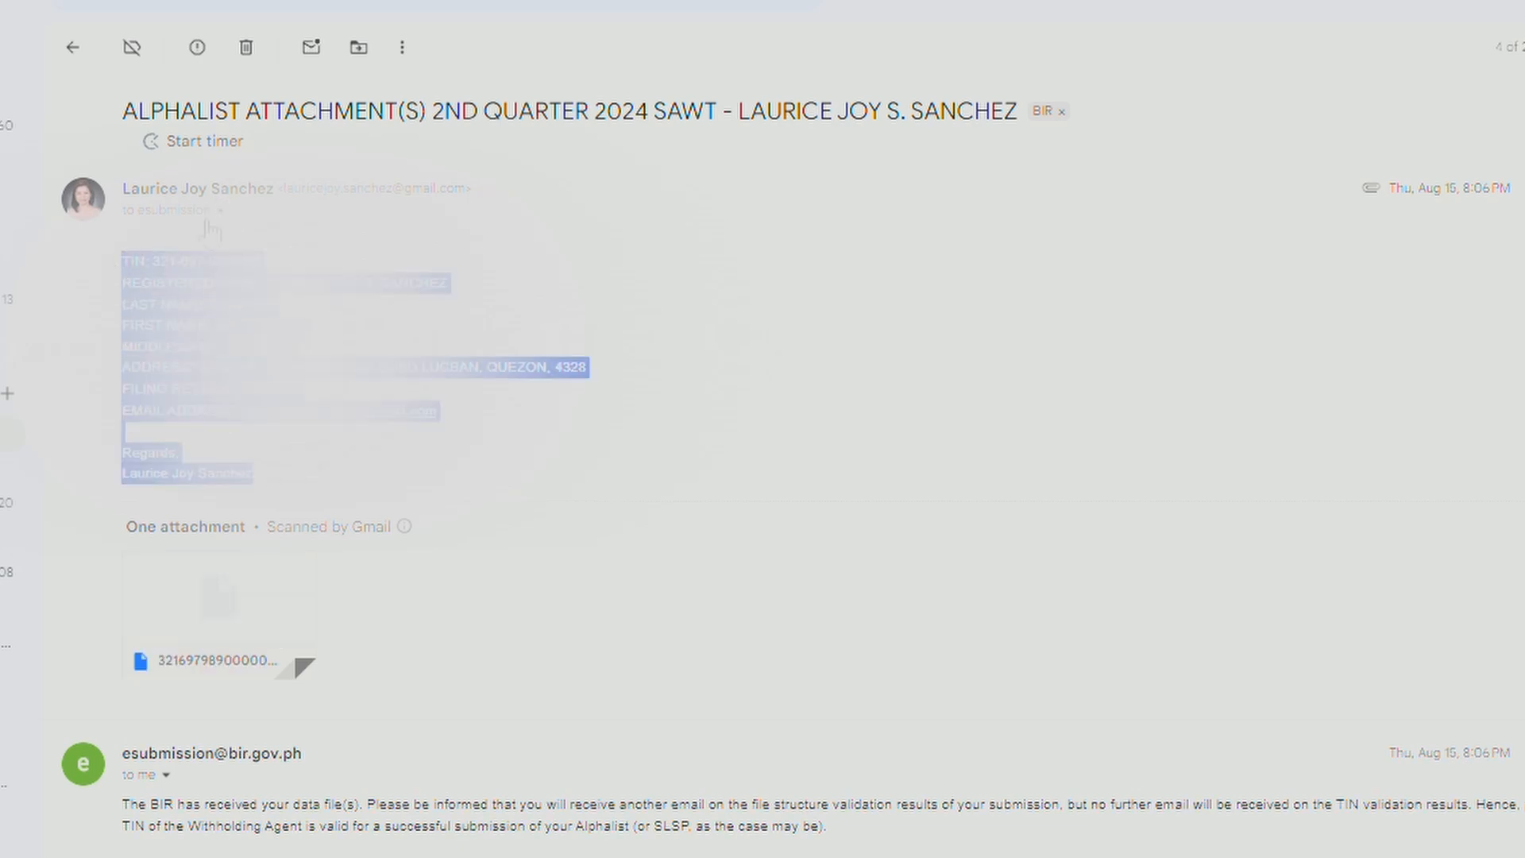
# Select the sender address in the eSubmission reply, then start a new email from the mail list.
pyautogui.click(222, 236)
pyautogui.click(229, 206)
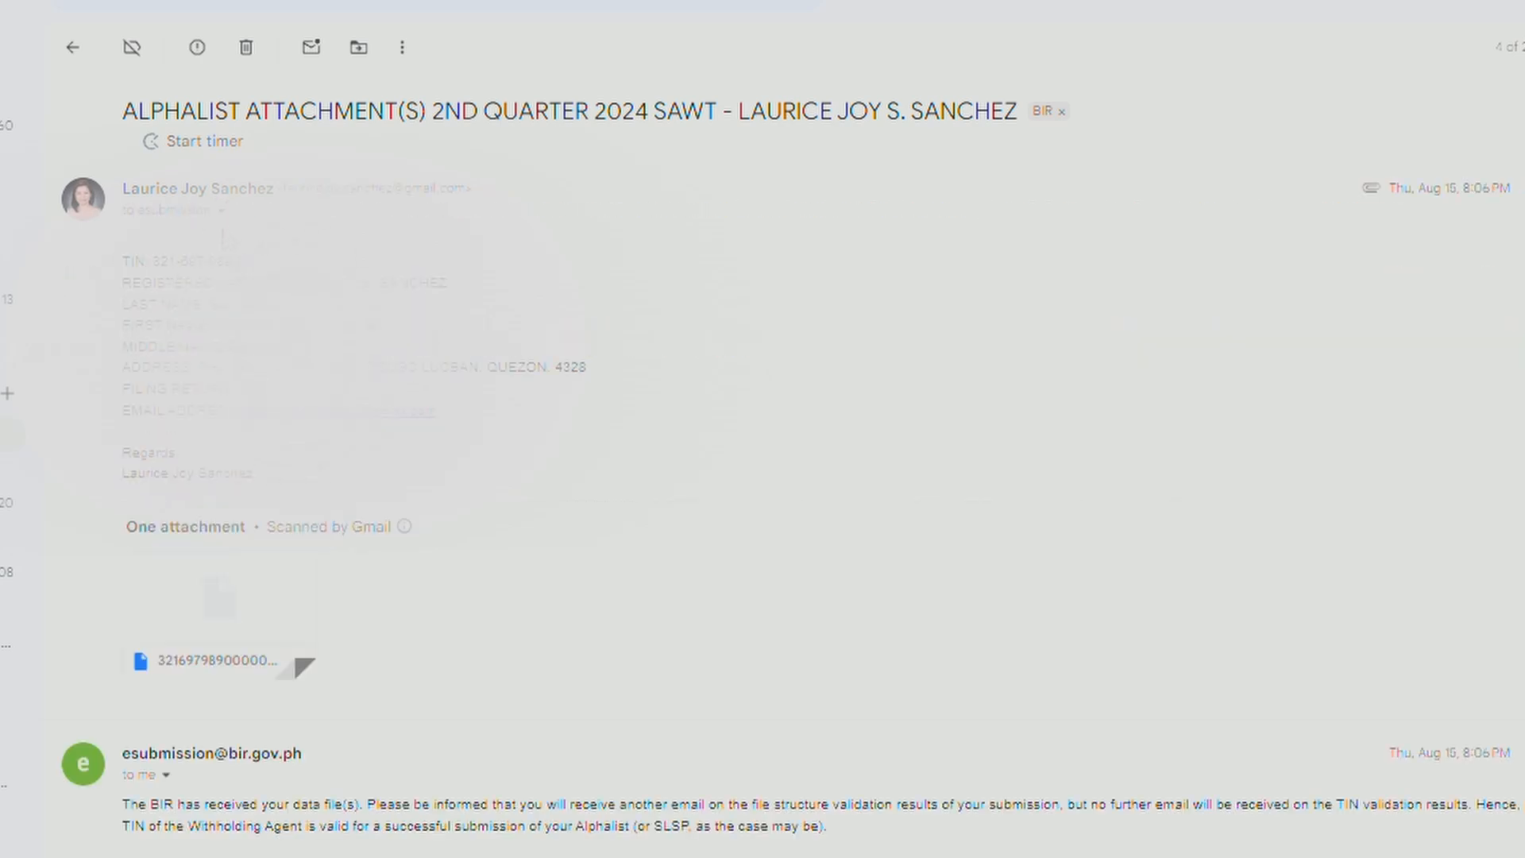
pyautogui.click(223, 223)
pyautogui.click(224, 231)
pyautogui.click(189, 222)
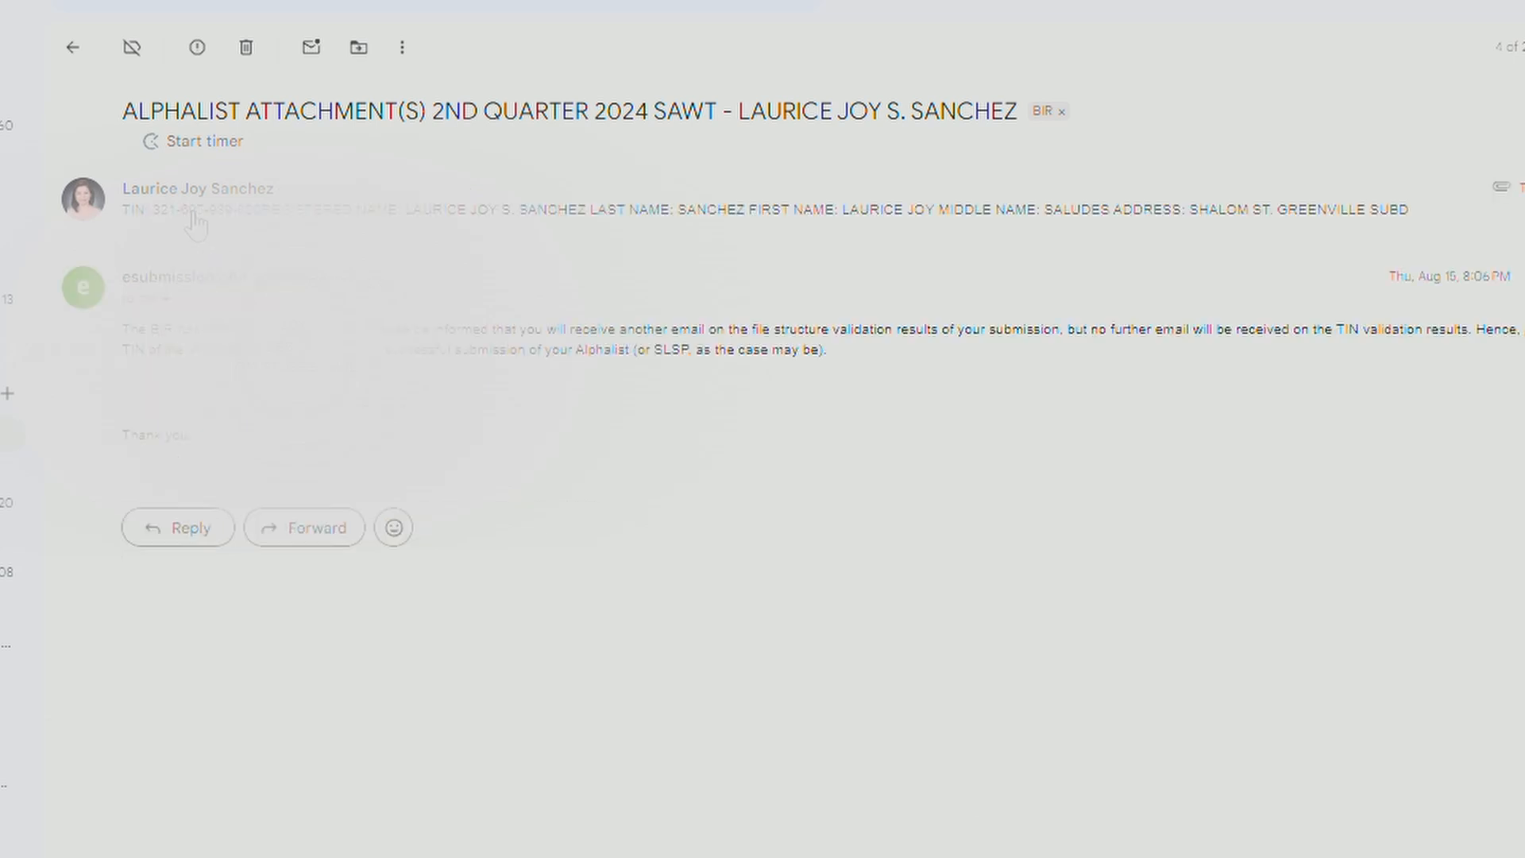
pyautogui.click(190, 222)
pyautogui.moveTo(306, 753); pyautogui.dragTo(121, 761)
pyautogui.hotkey('ctrl', 'c')
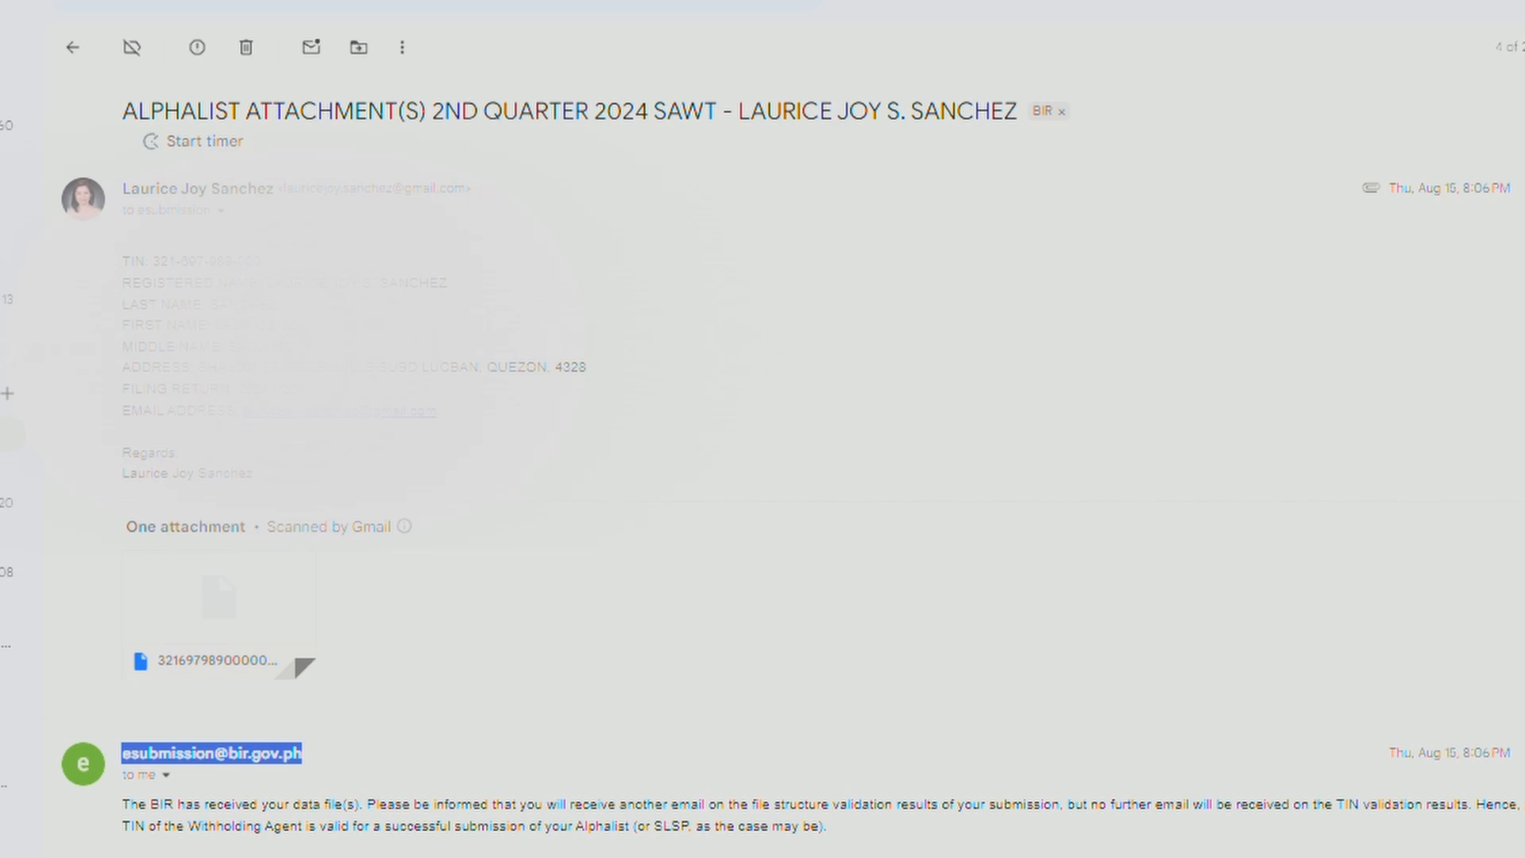
pyautogui.click(84, 49)
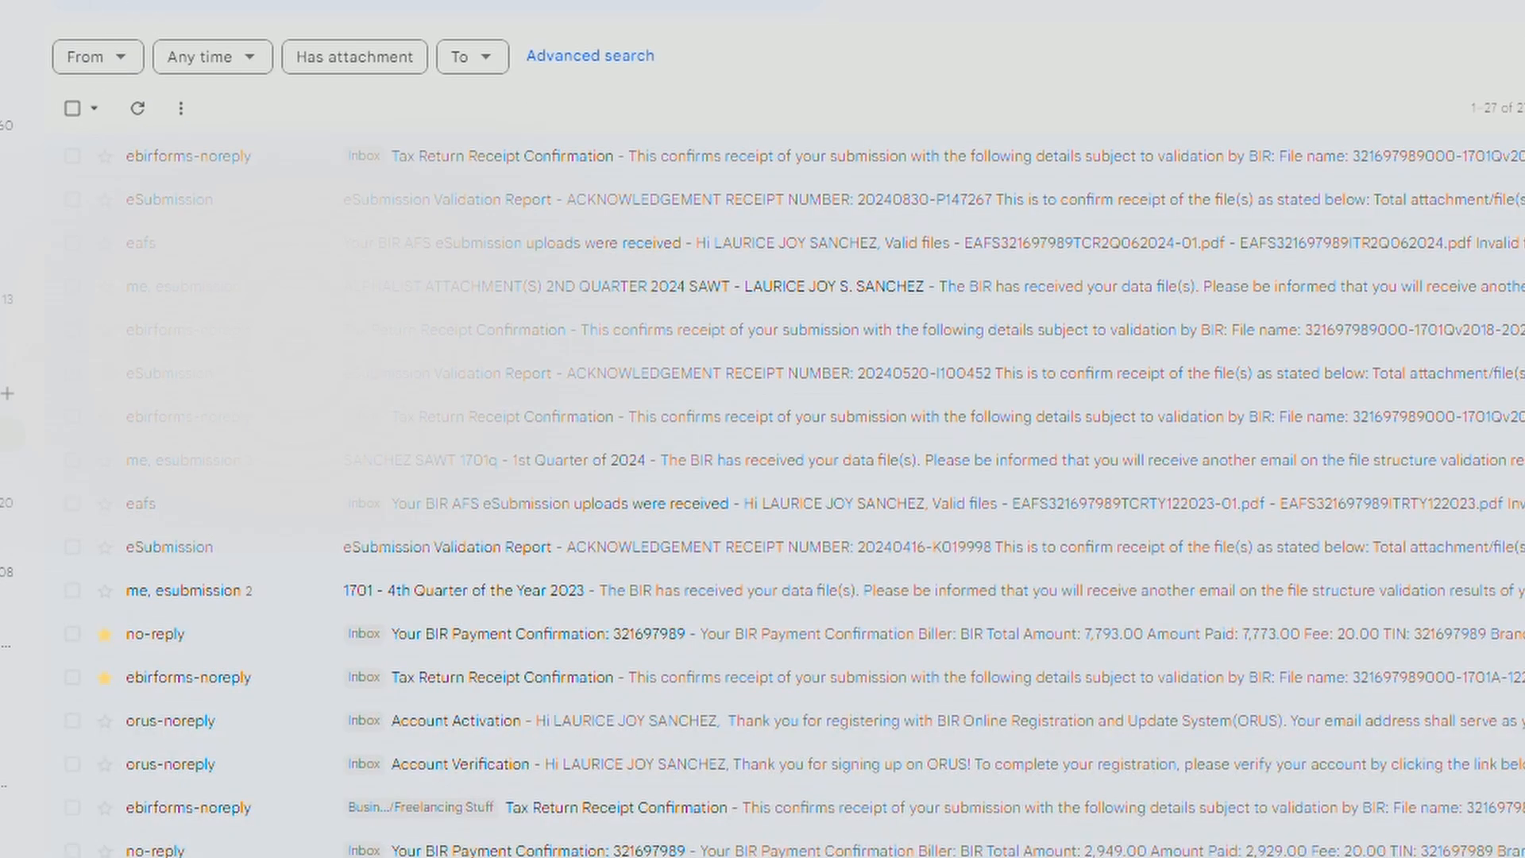
pyautogui.click(0, 53)
# Address the draft to the pasted eSubmission address and delete the default sign-off and signature.
pyautogui.hotkey('ctrl', 'v')
pyautogui.click(940, 310)
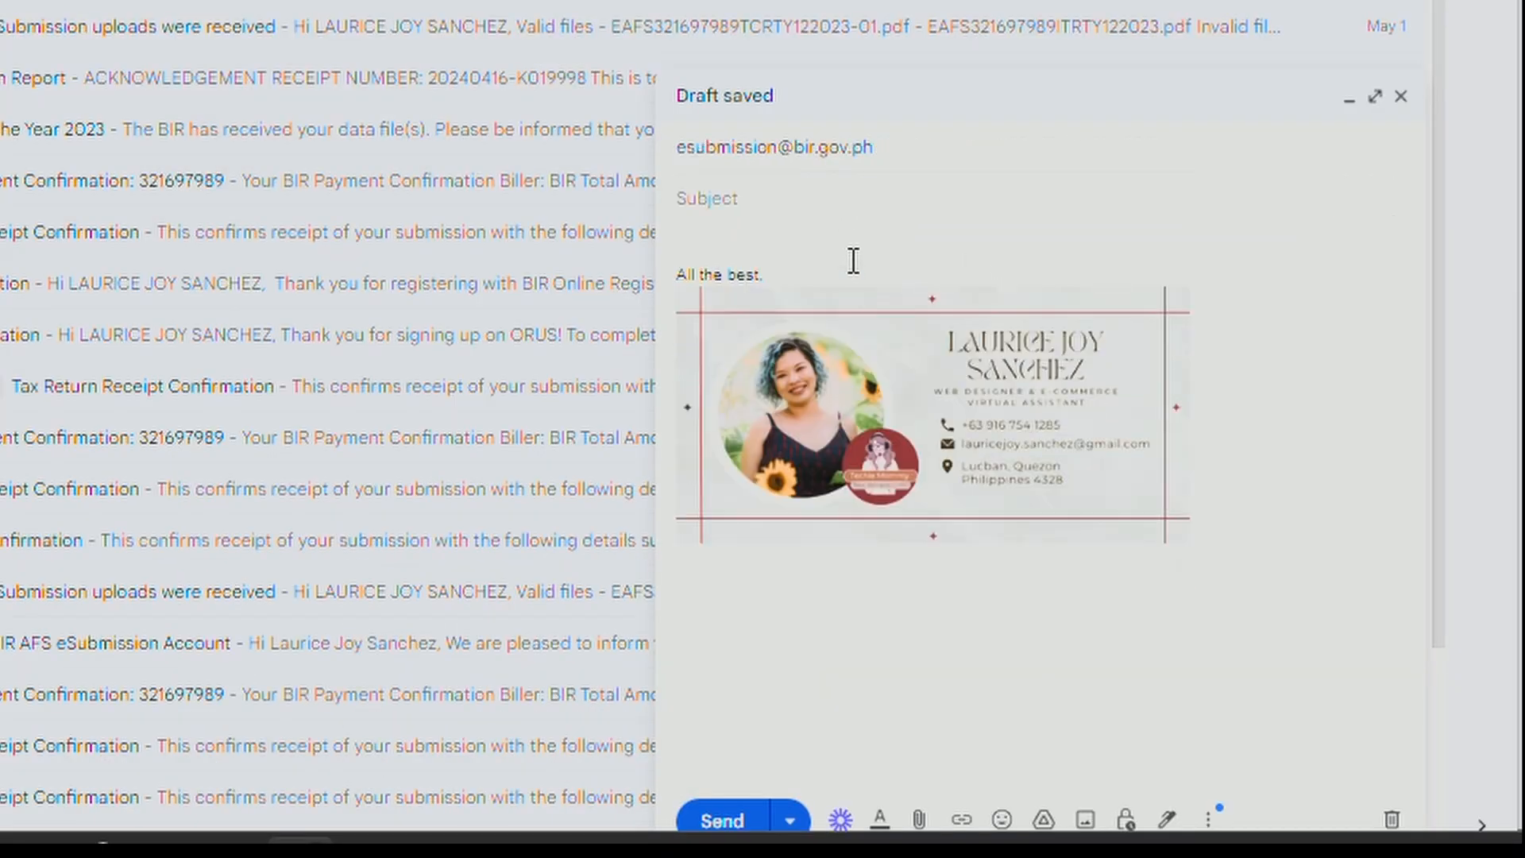
pyautogui.moveTo(853, 259)
pyautogui.mouseDown()
pyautogui.moveTo(1332, 592)
pyautogui.moveTo(1256, 525)
pyautogui.moveTo(616, 245)
pyautogui.mouseUp()
pyautogui.press('BackSpace')
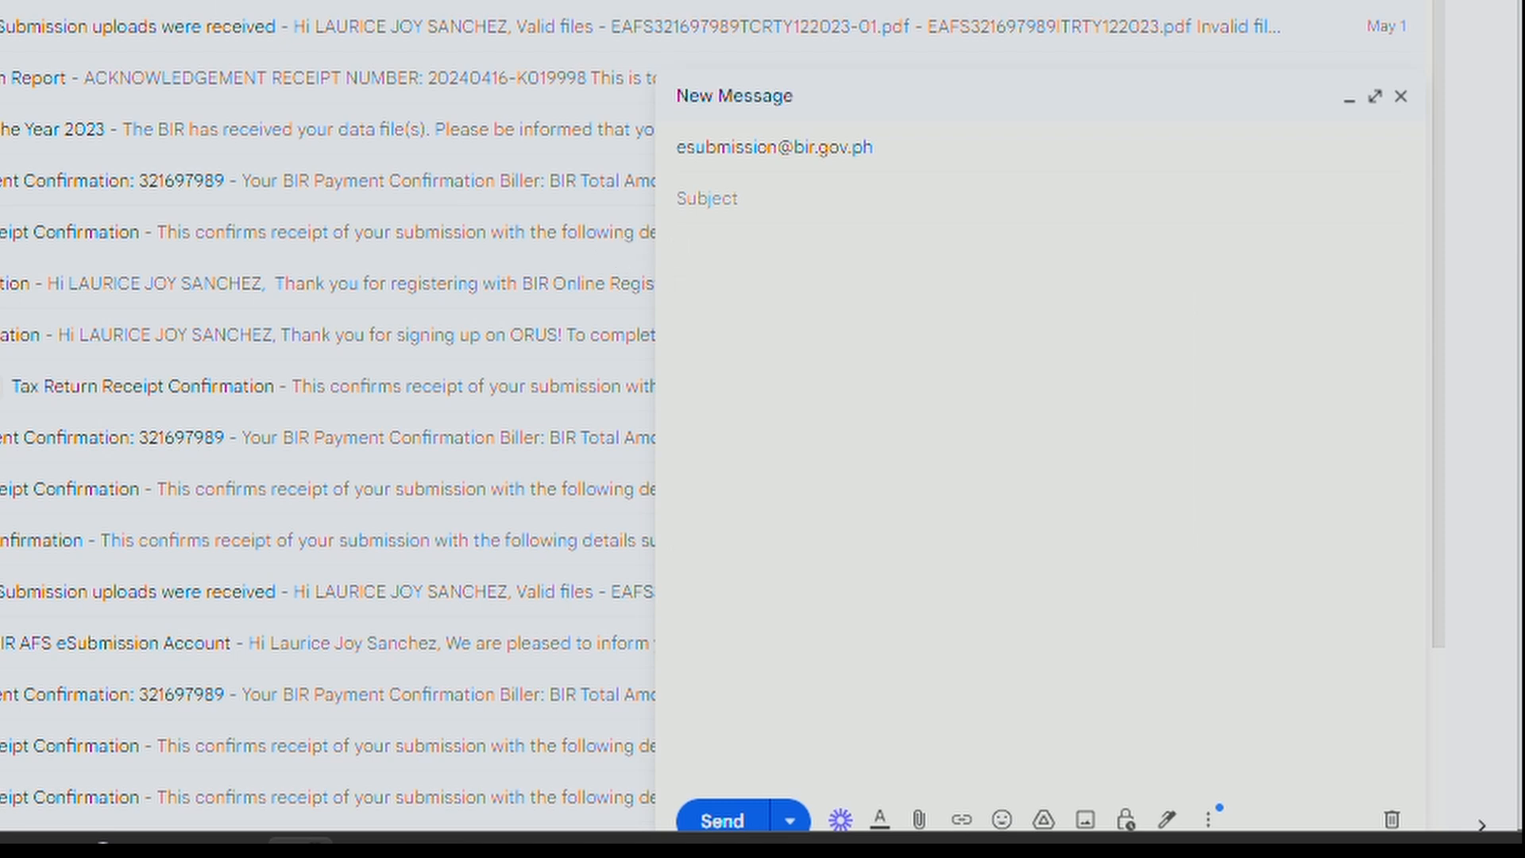
# Paste the taxpayer details and earlier alphalist subject, changing 2ND to 3RD in the subject.
pyautogui.click(51, 129)
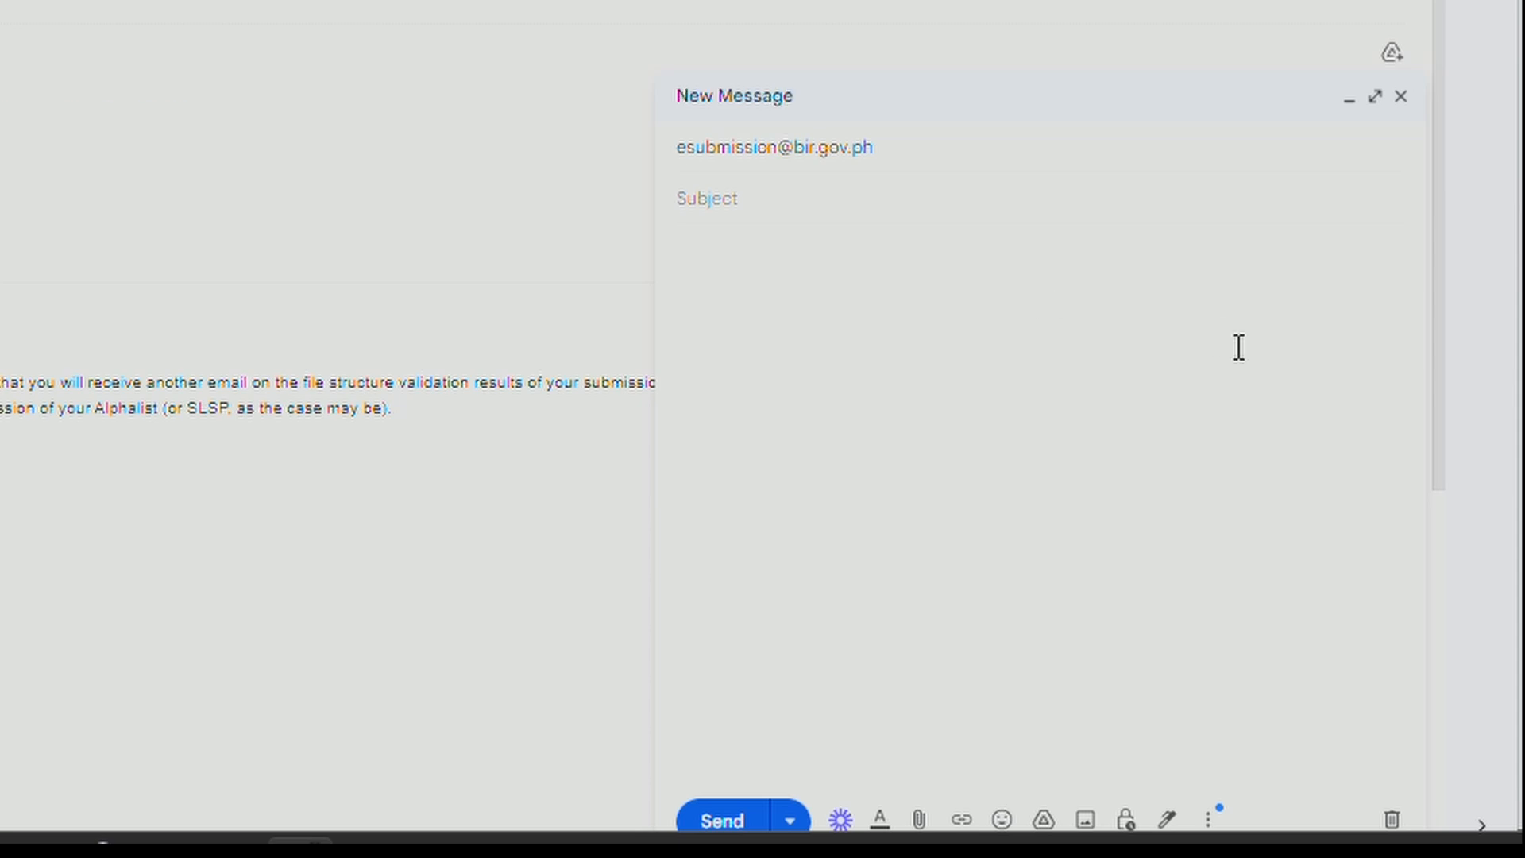
pyautogui.click(807, 317)
pyautogui.hotkey('ctrl', 'v')
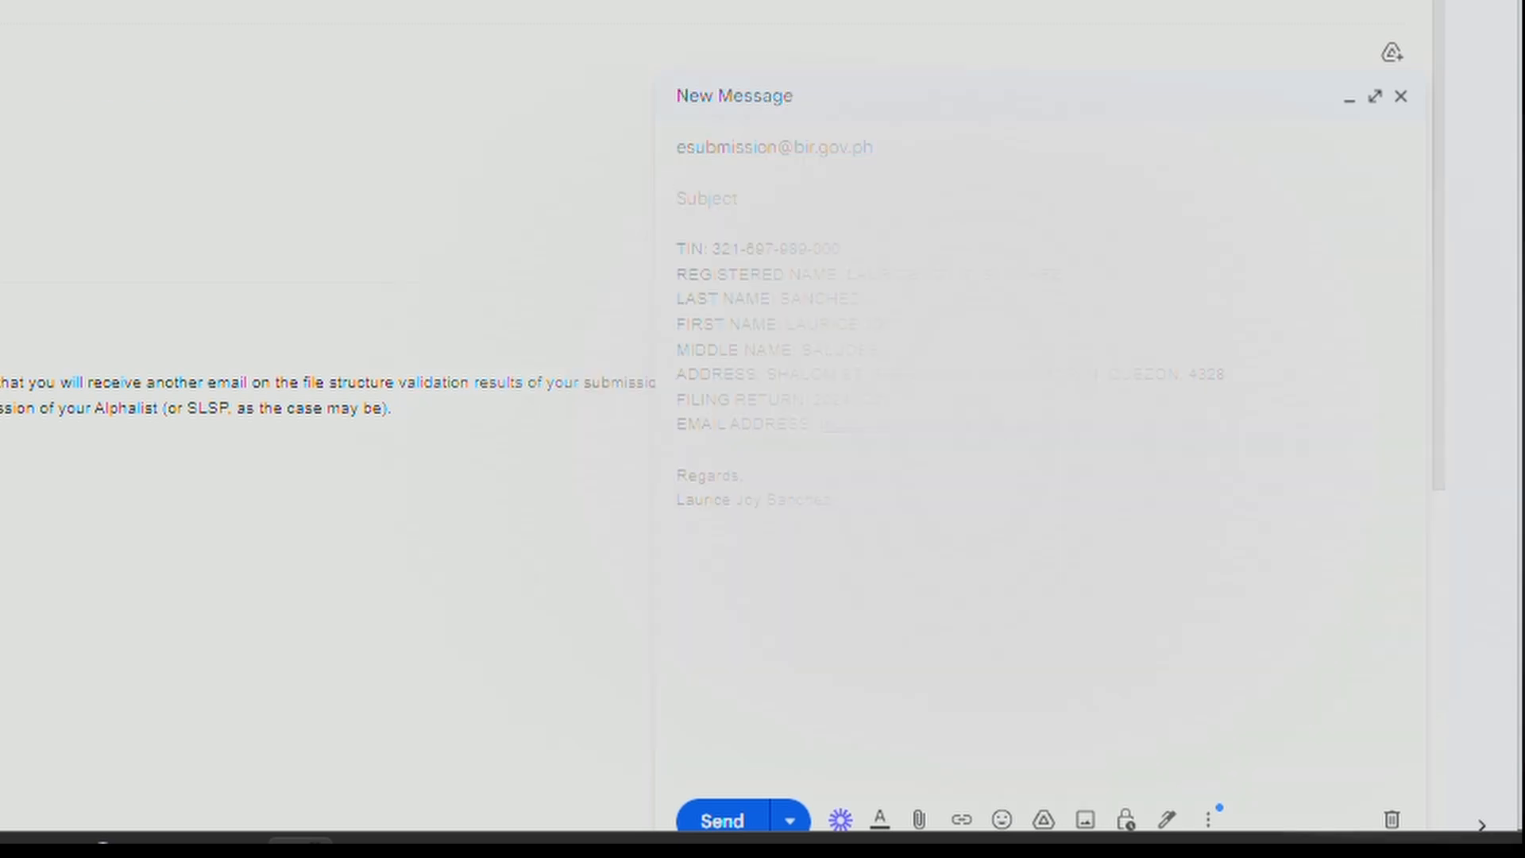
pyautogui.click(826, 199)
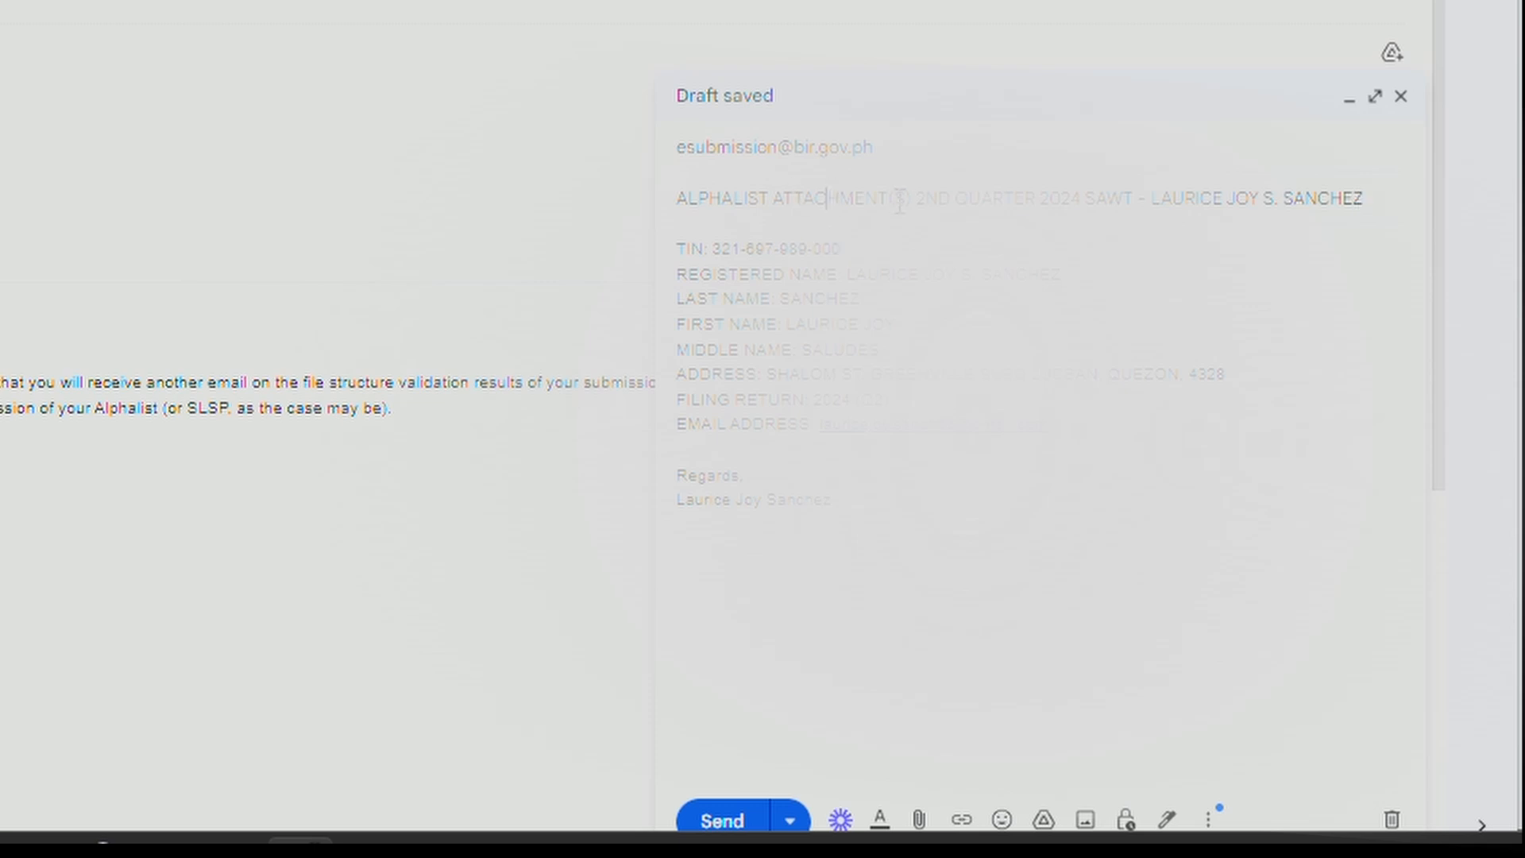
pyautogui.doubleClick(924, 199)
pyautogui.write('3RD')
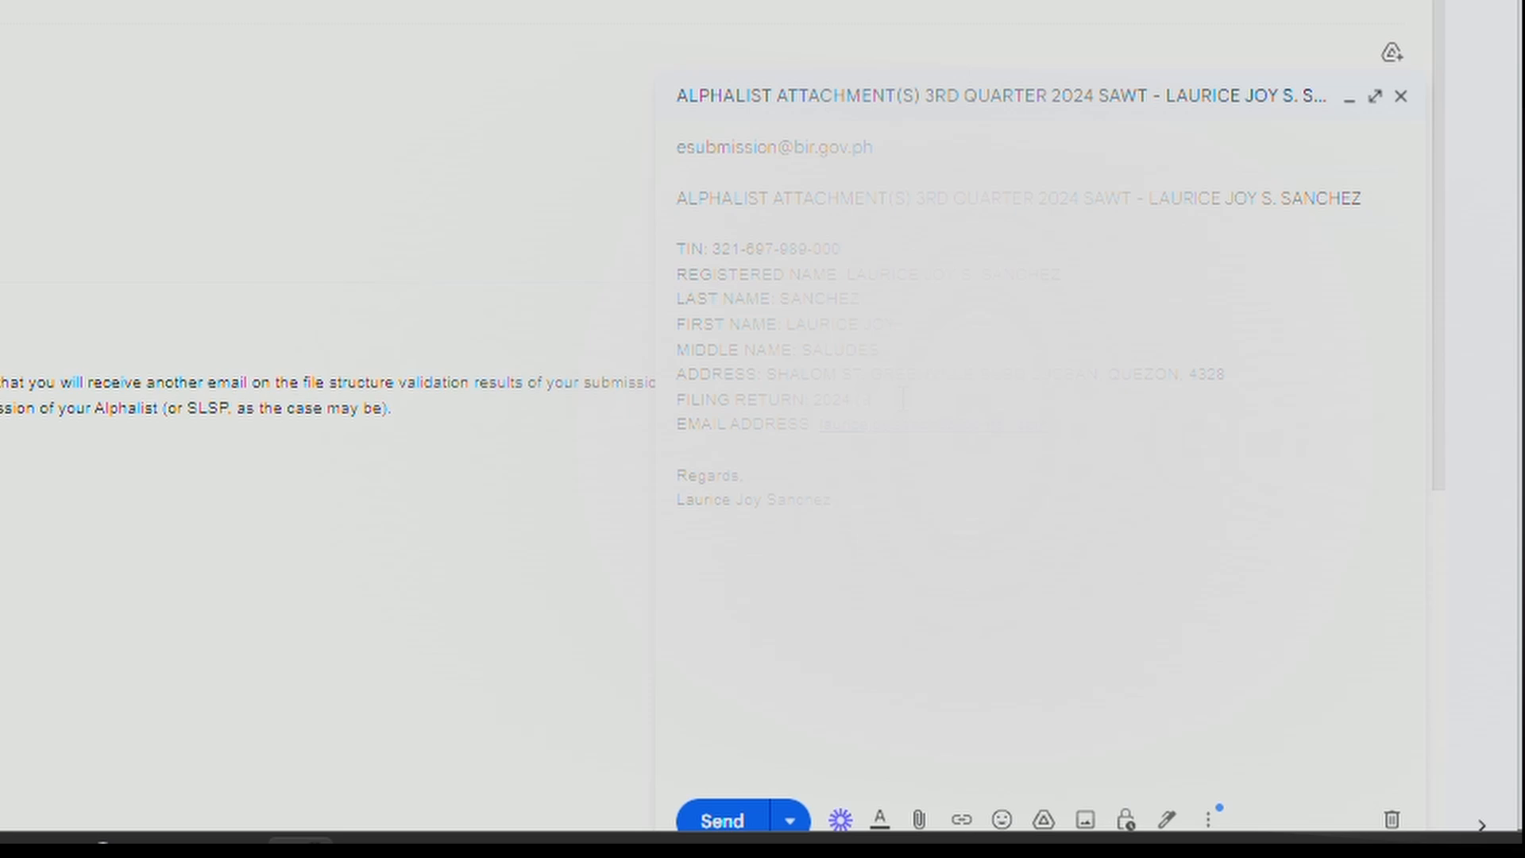
# Attach the 1701Q .DAT file and send the email.
pyautogui.click(919, 819)
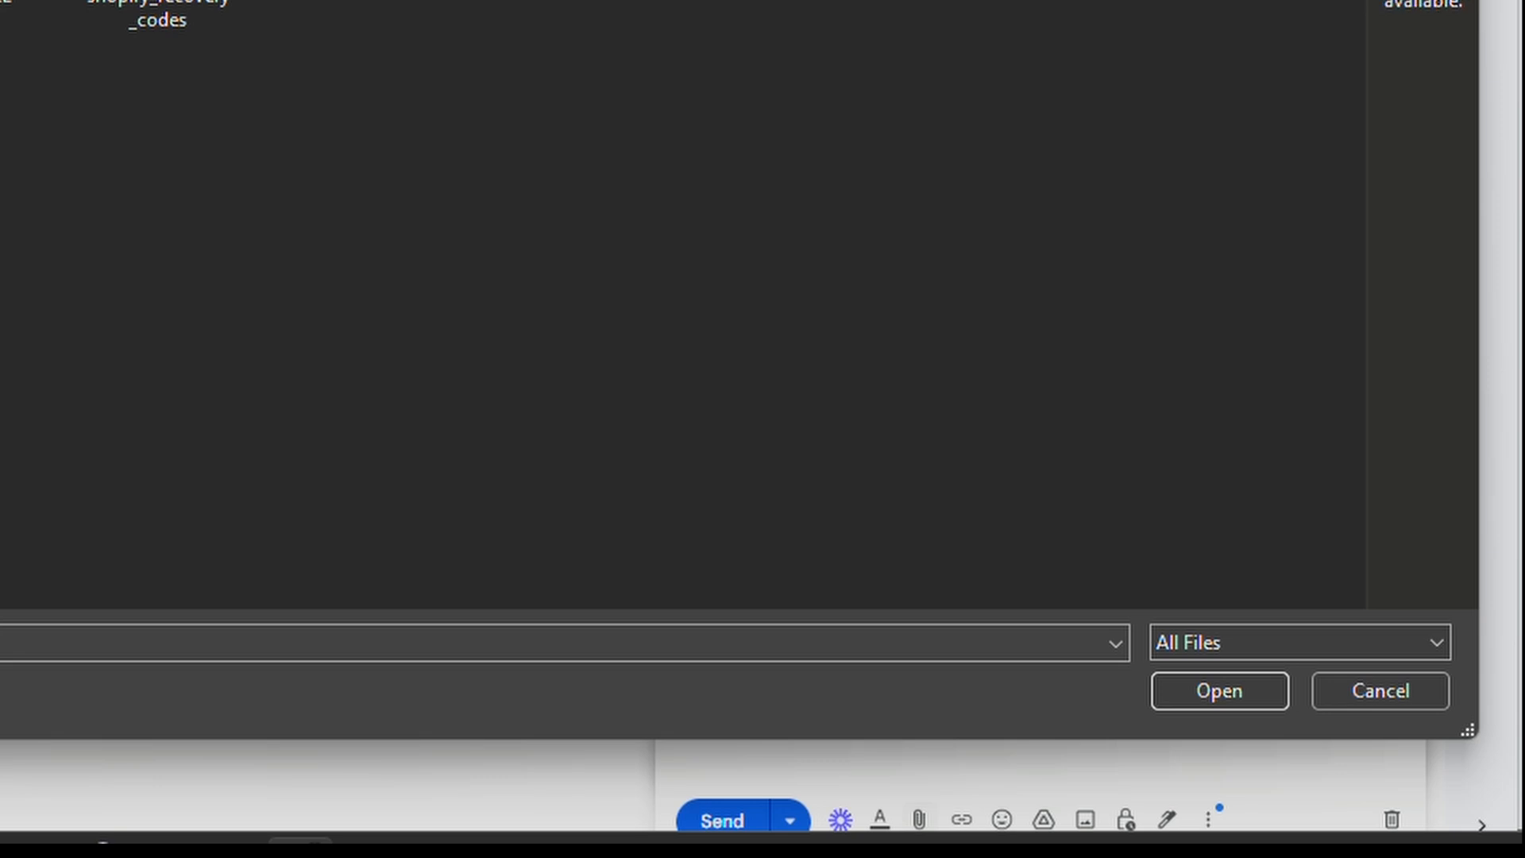
pyautogui.press('Return')
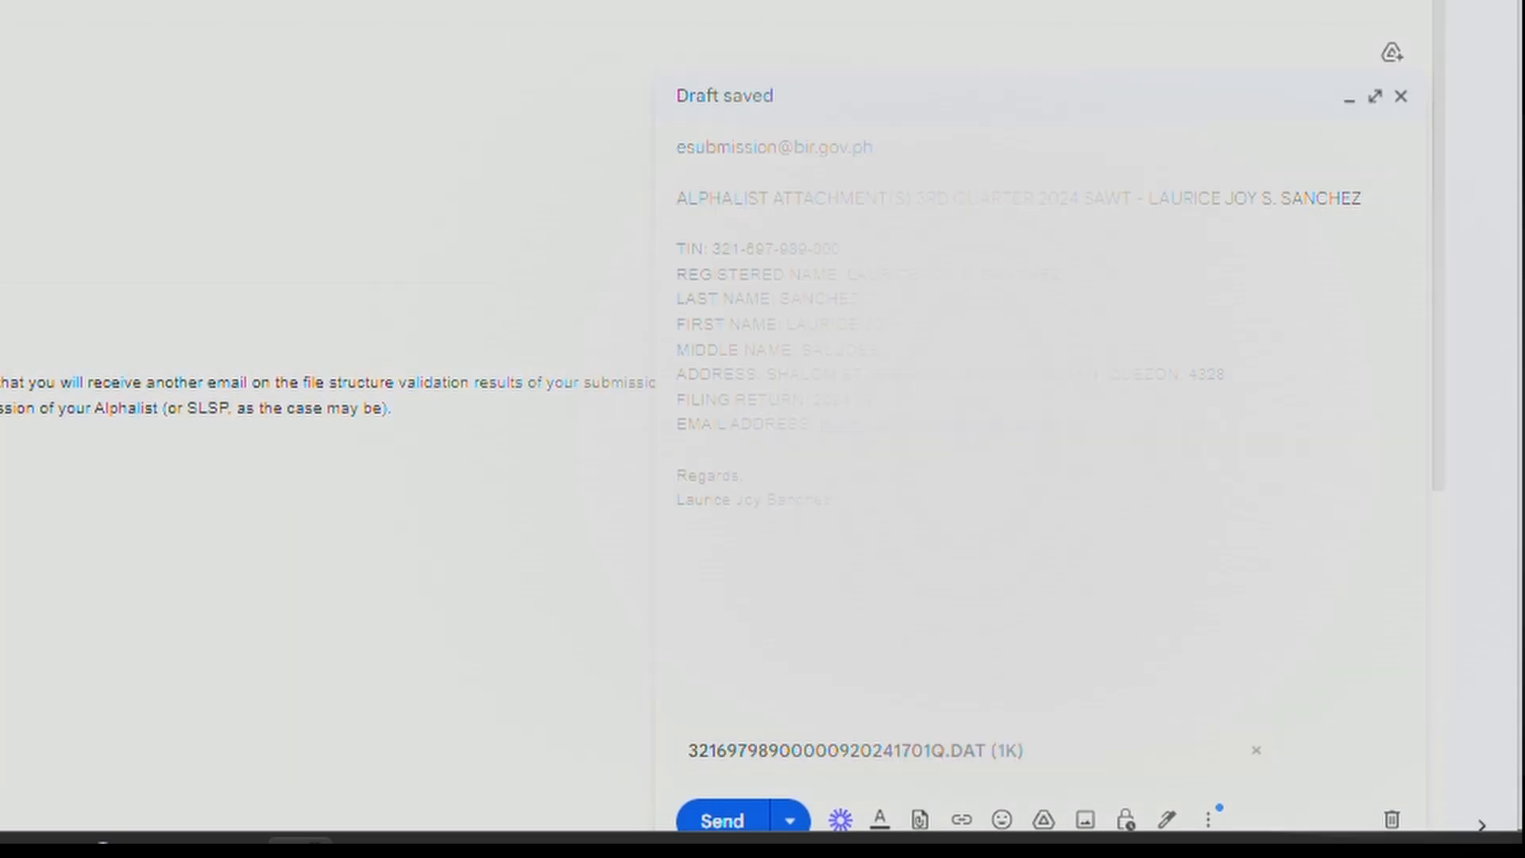
pyautogui.click(724, 822)
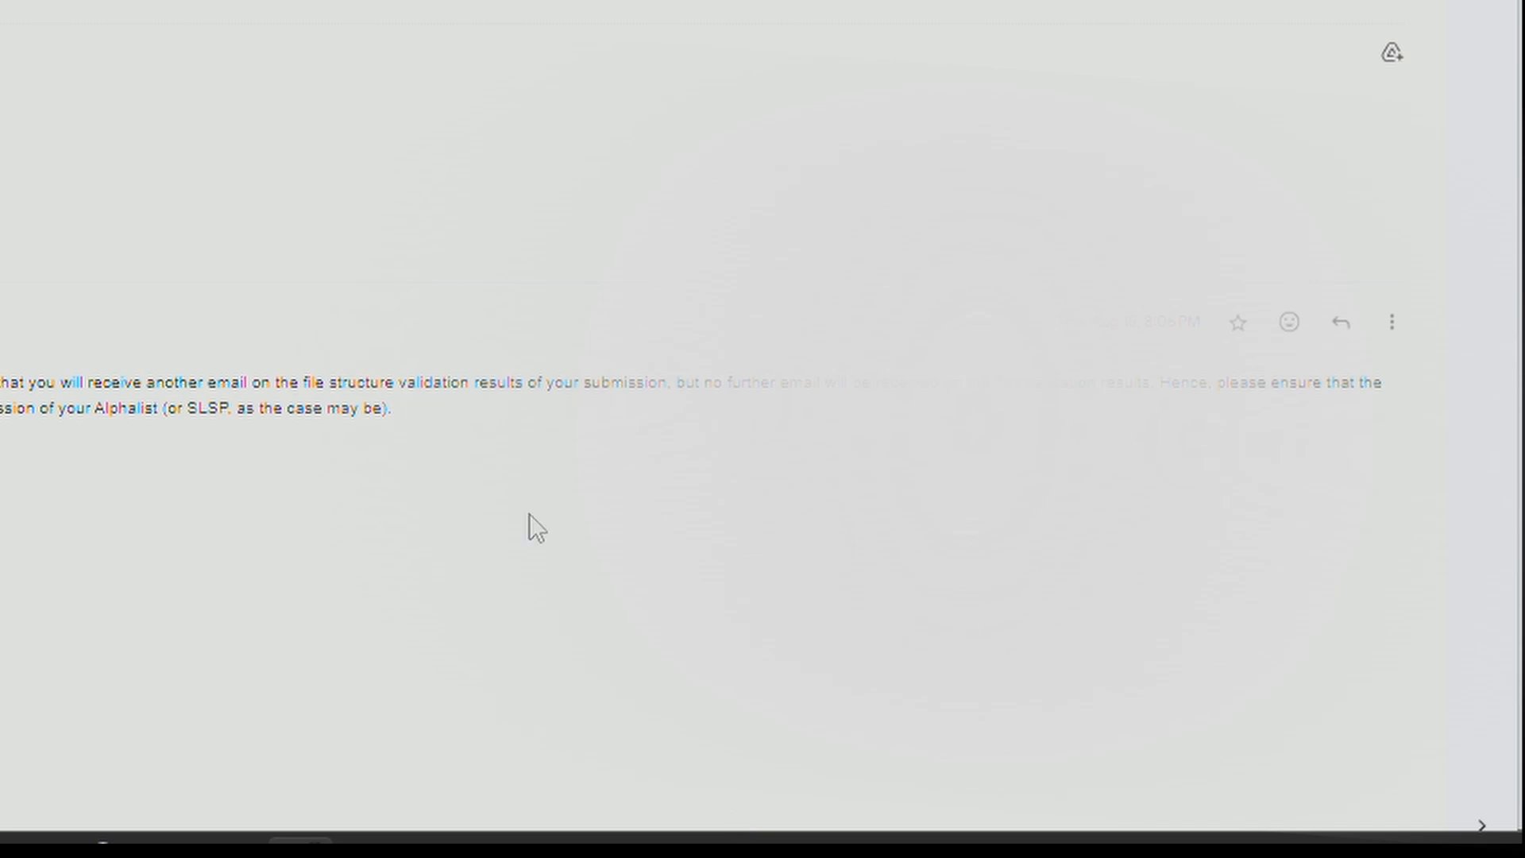